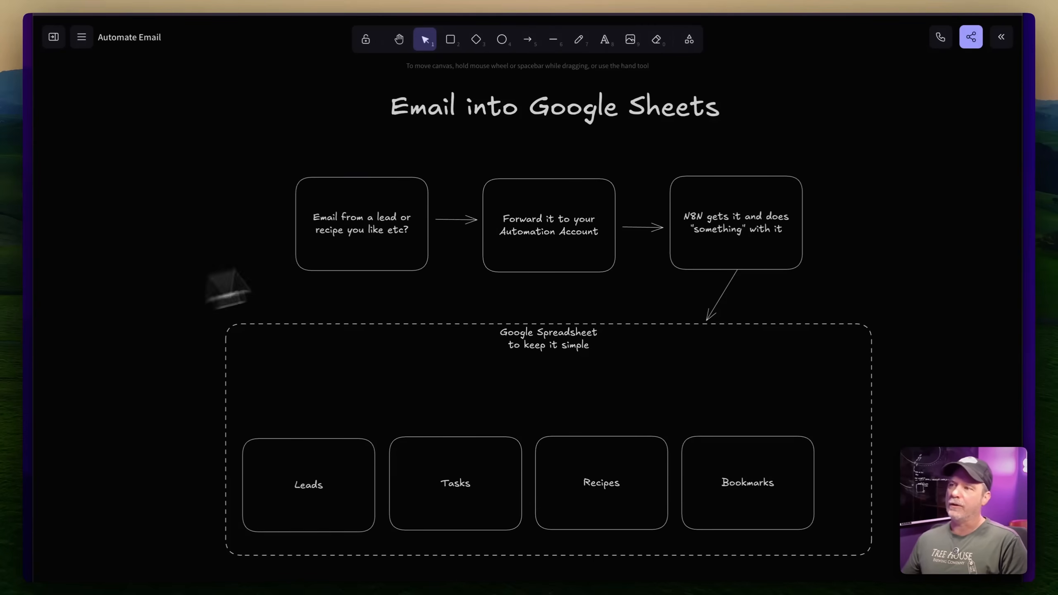
Point out the diagram's email, forwarding and n8n steps and the Leads, Tasks and Recipes sheets
click(399, 225)
click(517, 241)
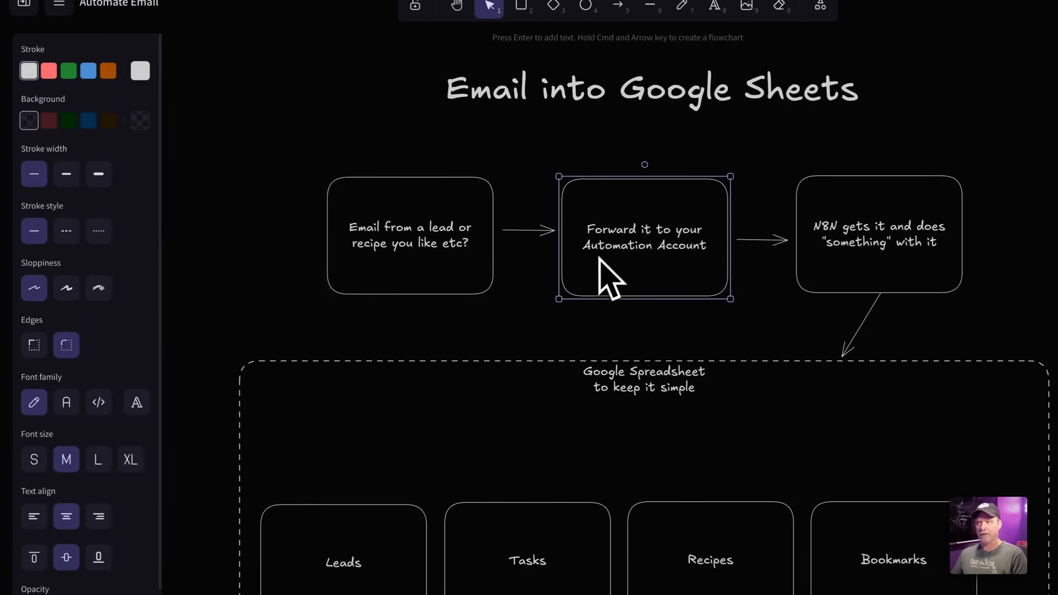
click(848, 239)
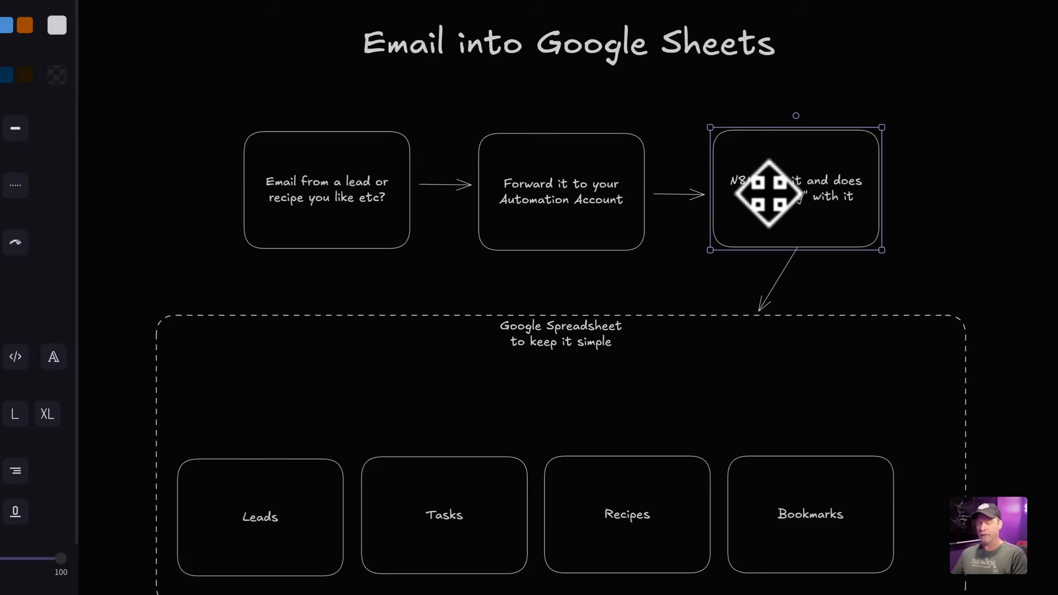
click(258, 544)
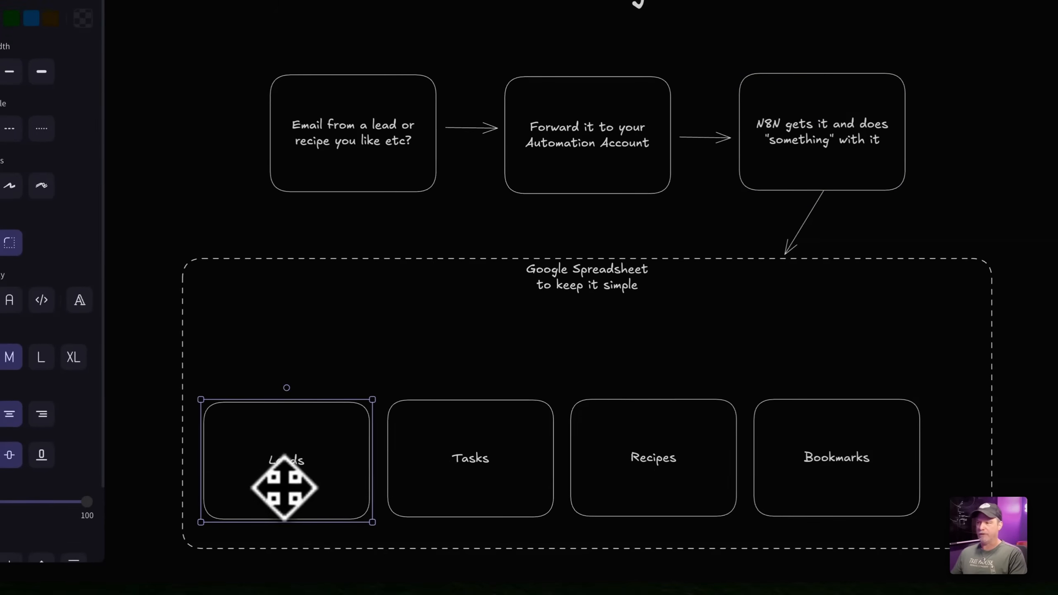
click(472, 442)
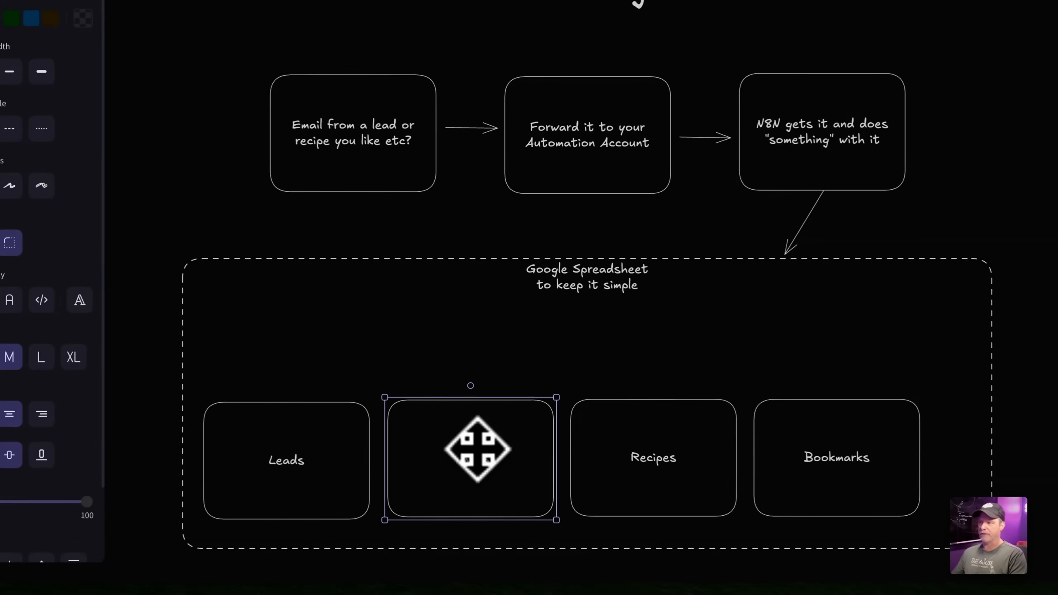
click(681, 432)
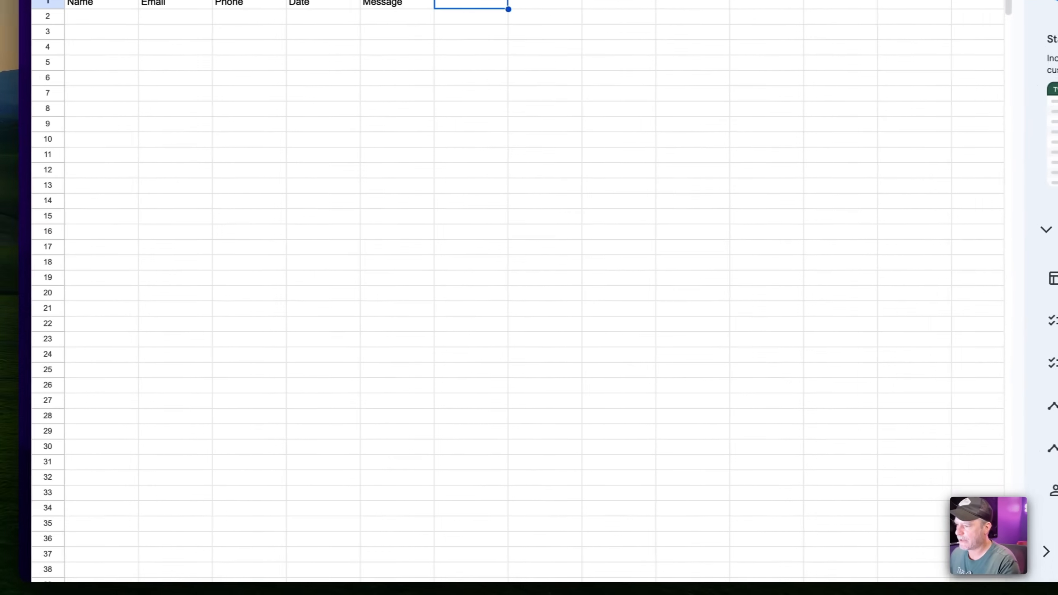
Add a Bookmarks sheet after Recipes with URL and Title column headers
click(80, 551)
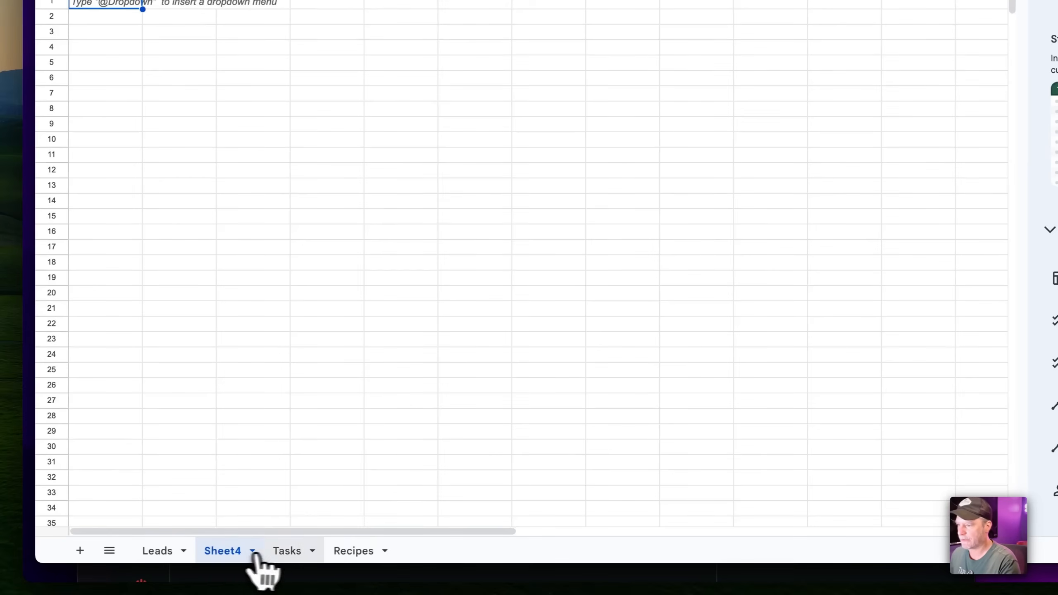
drag(251, 555, 365, 553)
double_click(365, 553)
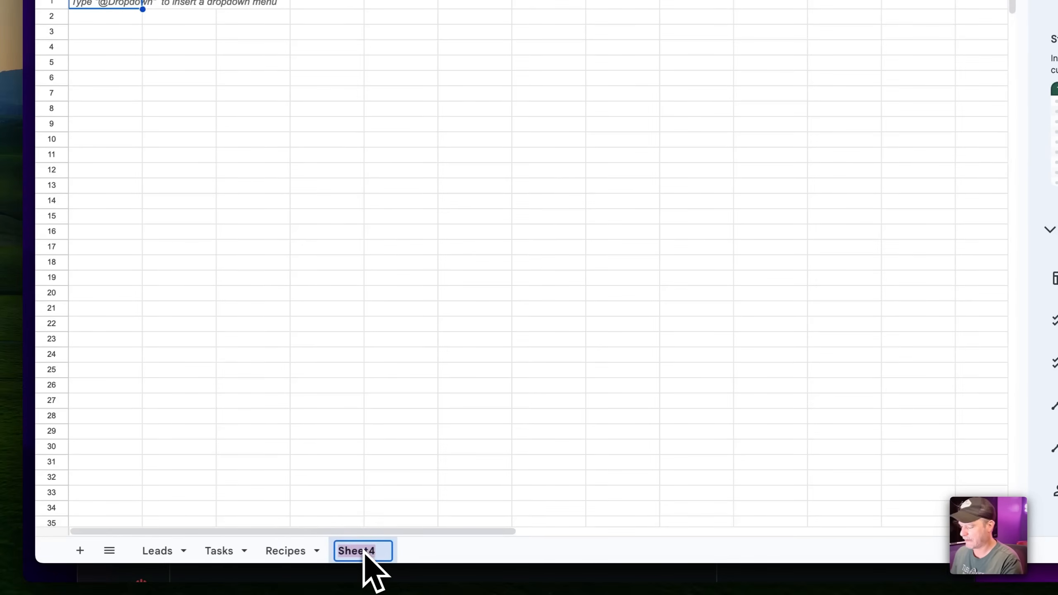
text(Bookmarkds)
key(Return)
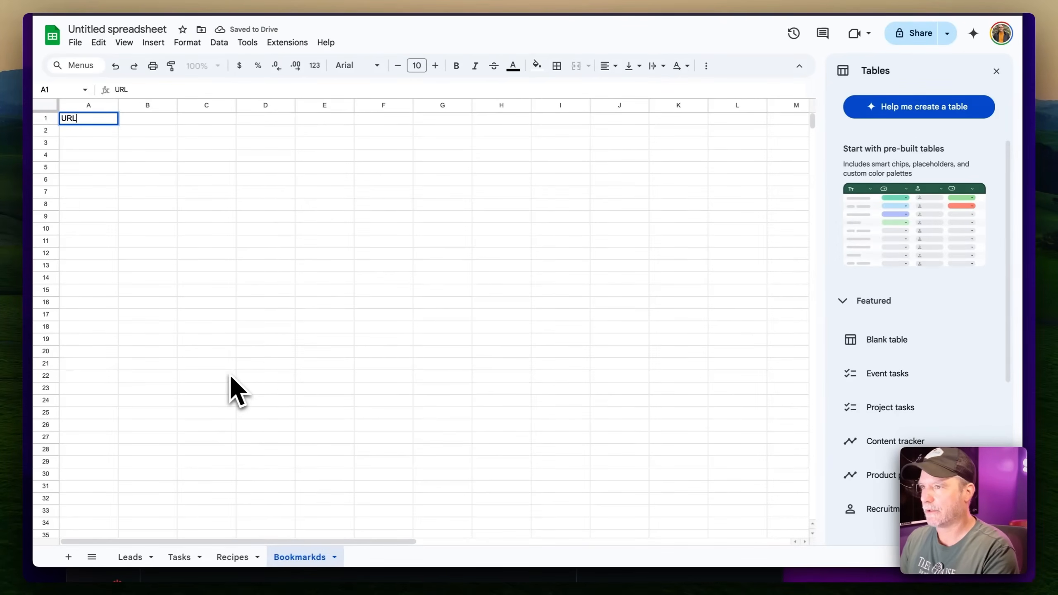
key(Tab)
text(T)
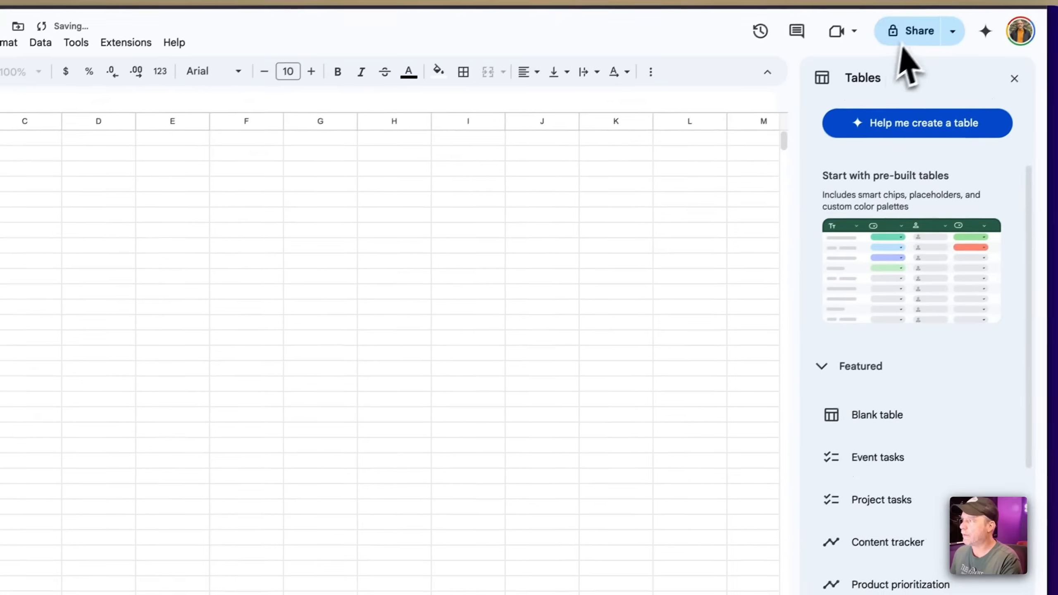
Name the spreadsheet Brain, give anyone with the link Editor access, and copy the link
click(909, 36)
text(B)
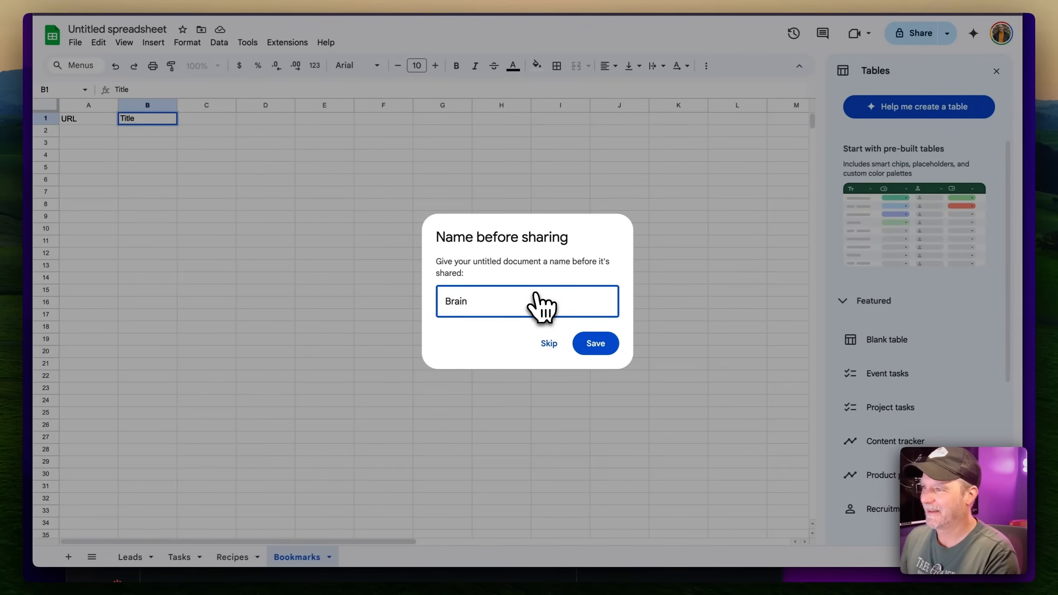
text(rain)
click(550, 343)
click(371, 354)
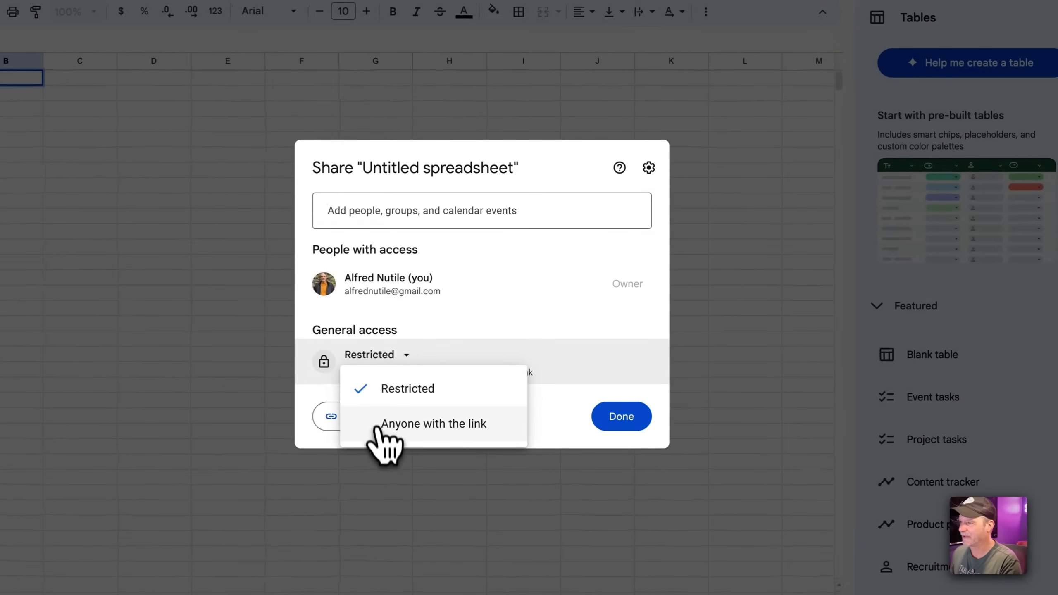
click(399, 427)
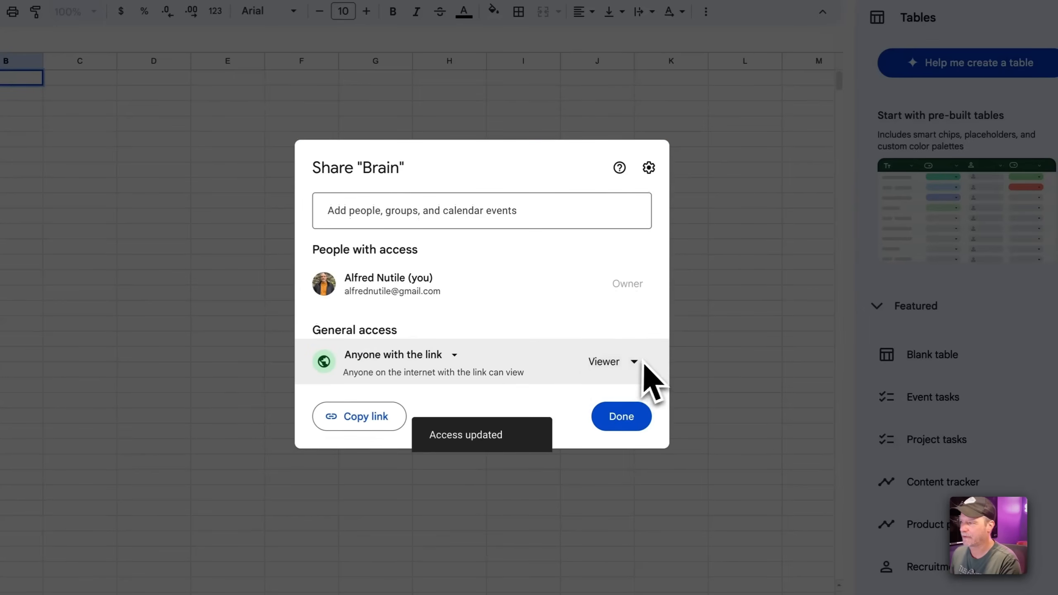
click(639, 361)
click(575, 488)
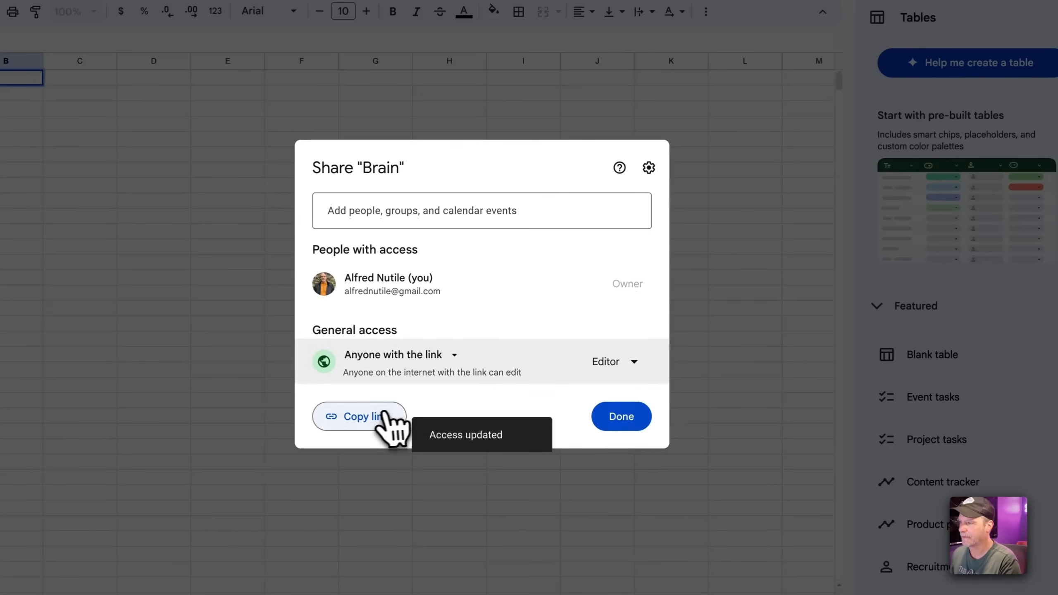
click(352, 417)
click(614, 414)
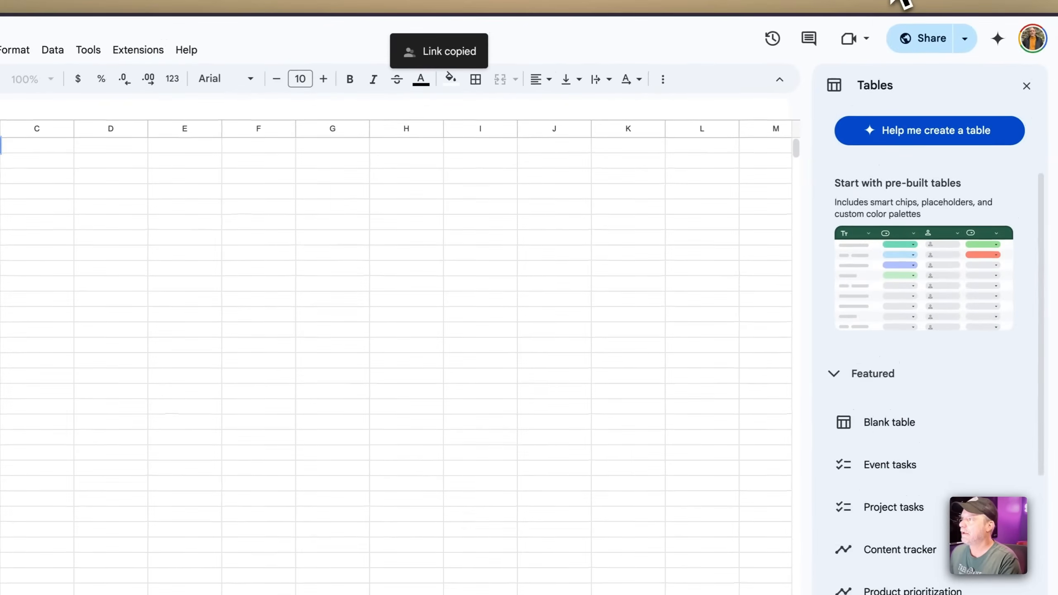
click(746, 7)
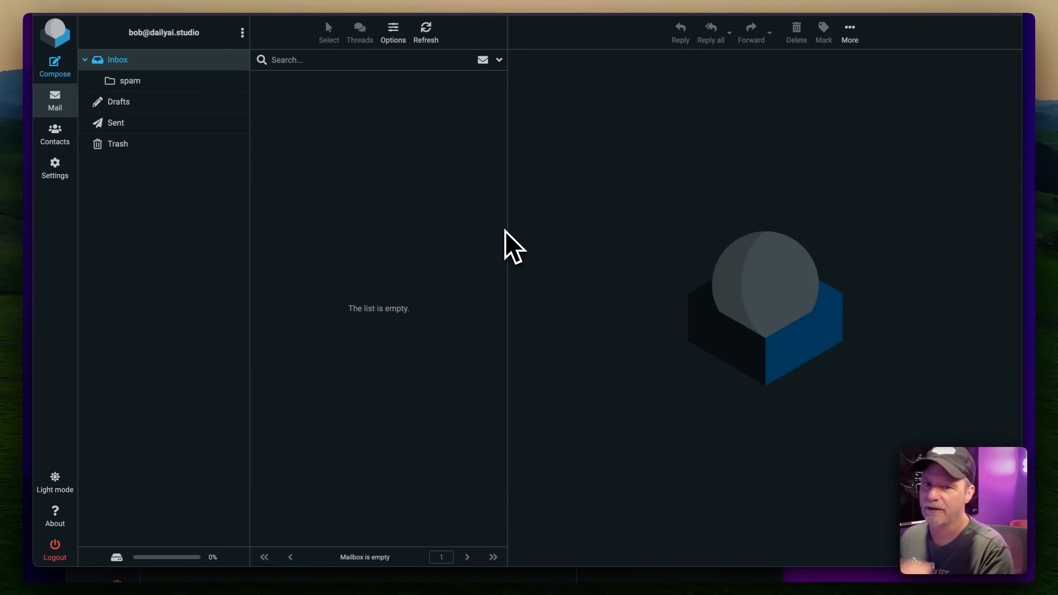
Send the drafted 'Looking for Ai Automation work' test email and refresh the inbox to see it
key(super+space)
key(Escape)
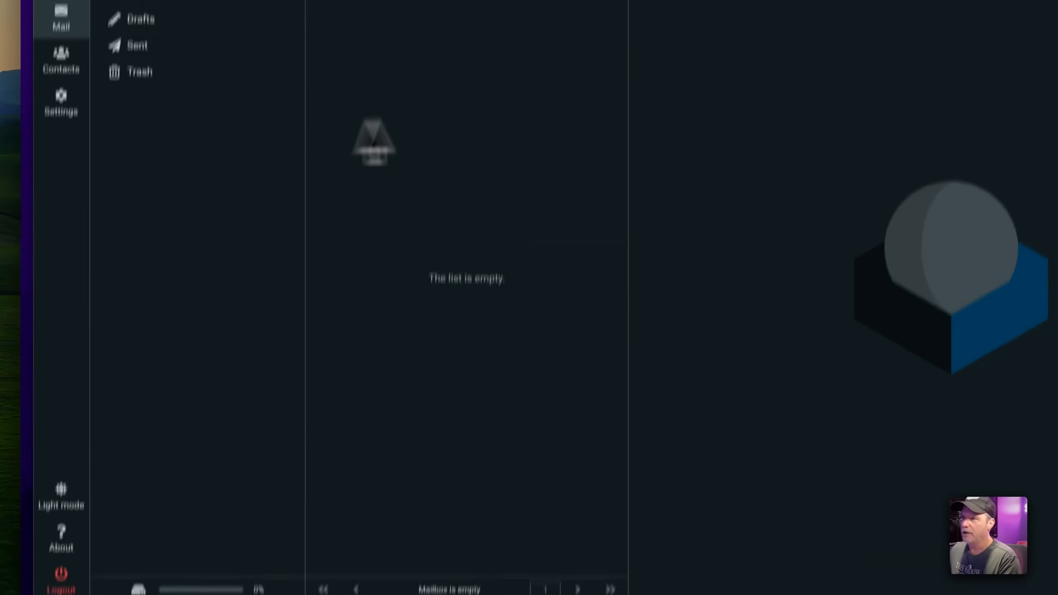
click(289, 585)
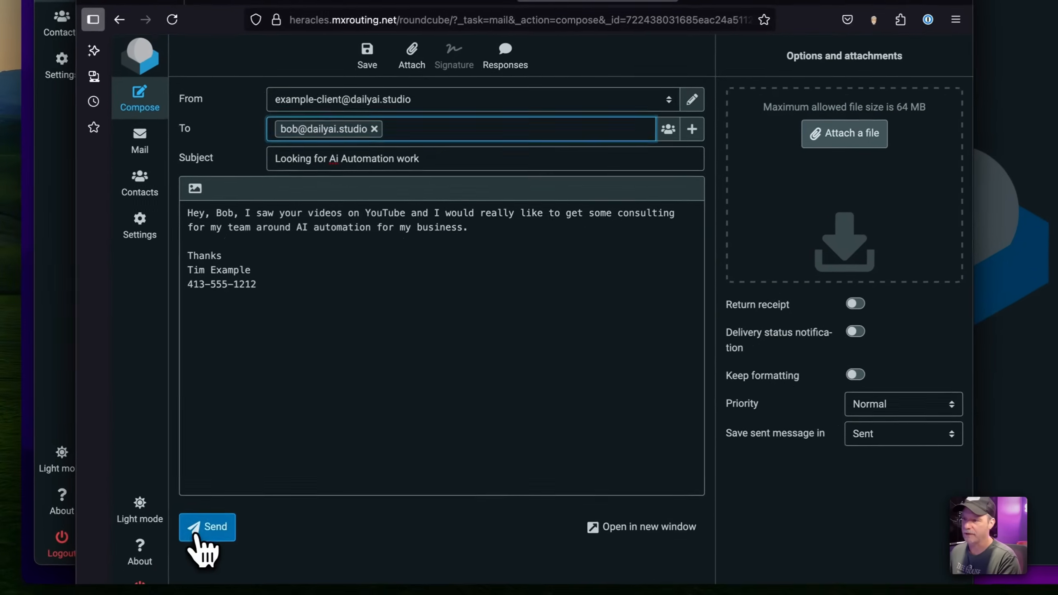
click(204, 526)
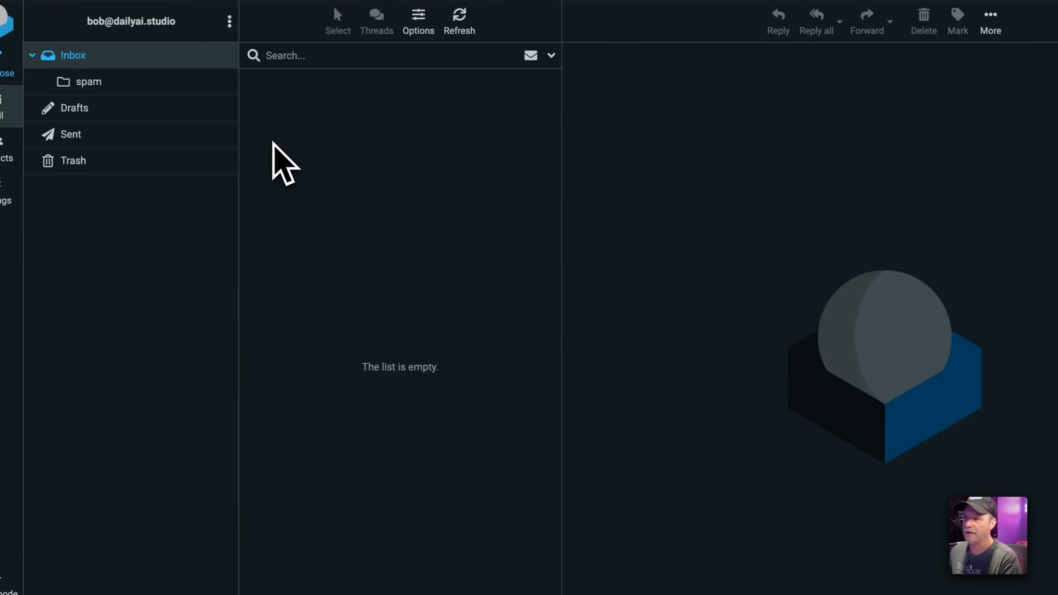
click(460, 19)
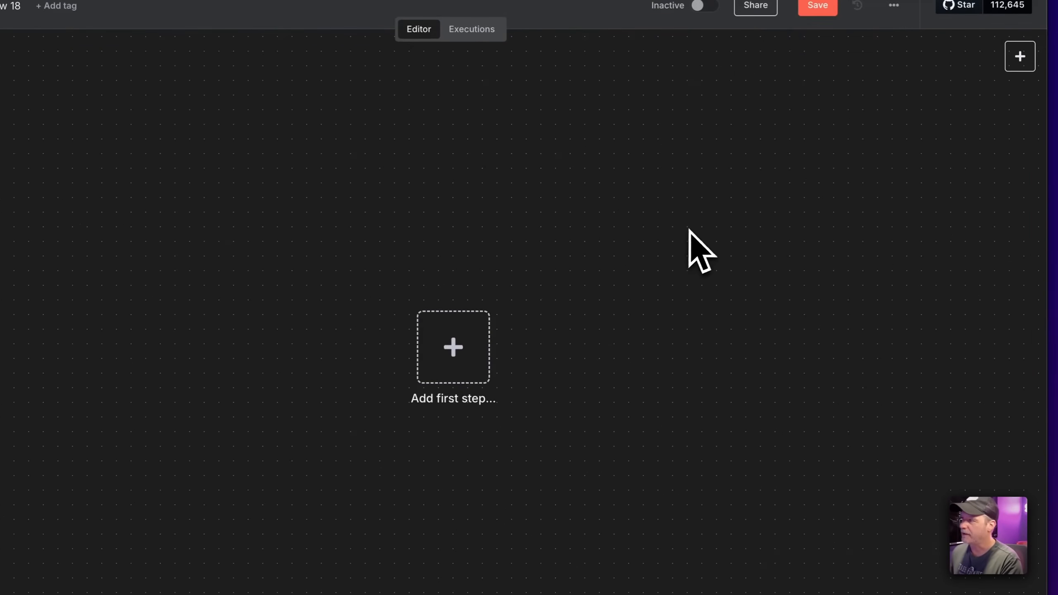
Add an Email Trigger (IMAP) node as the first step and start a new IMAP credential
click(475, 354)
text(smt)
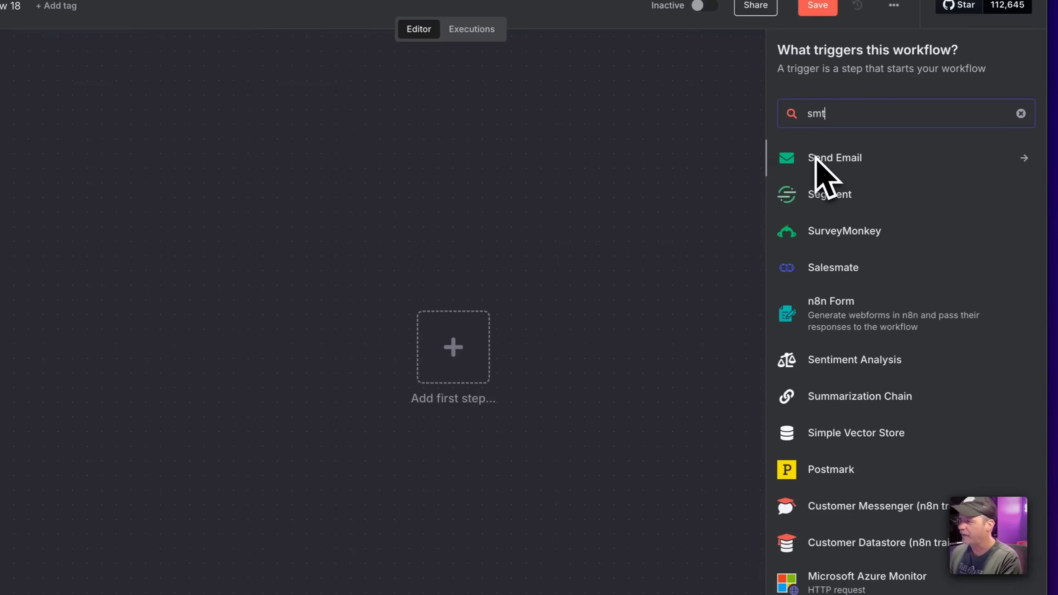
text(p)
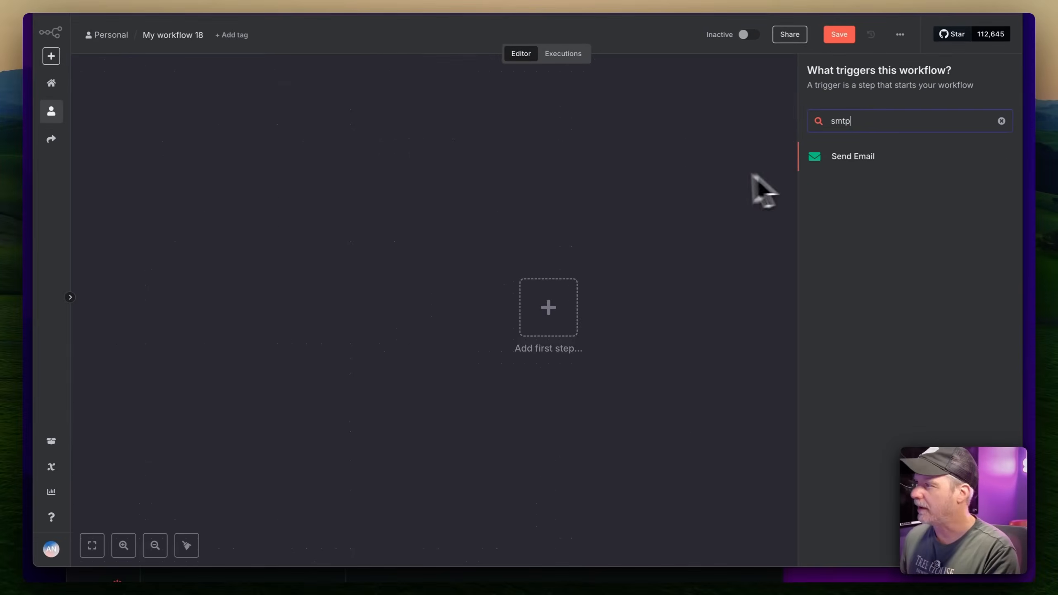
click(709, 181)
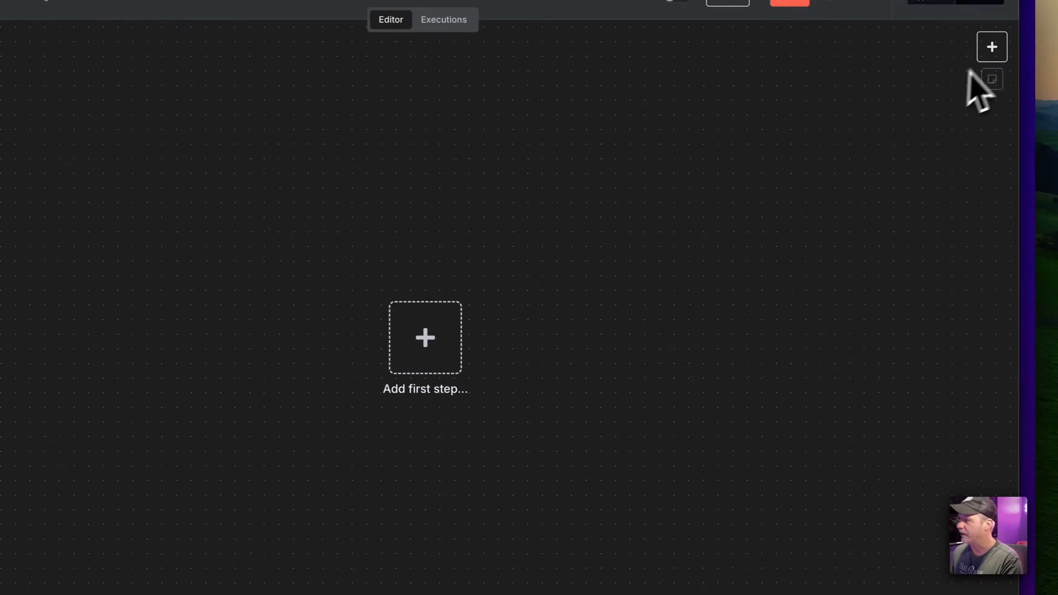
click(989, 56)
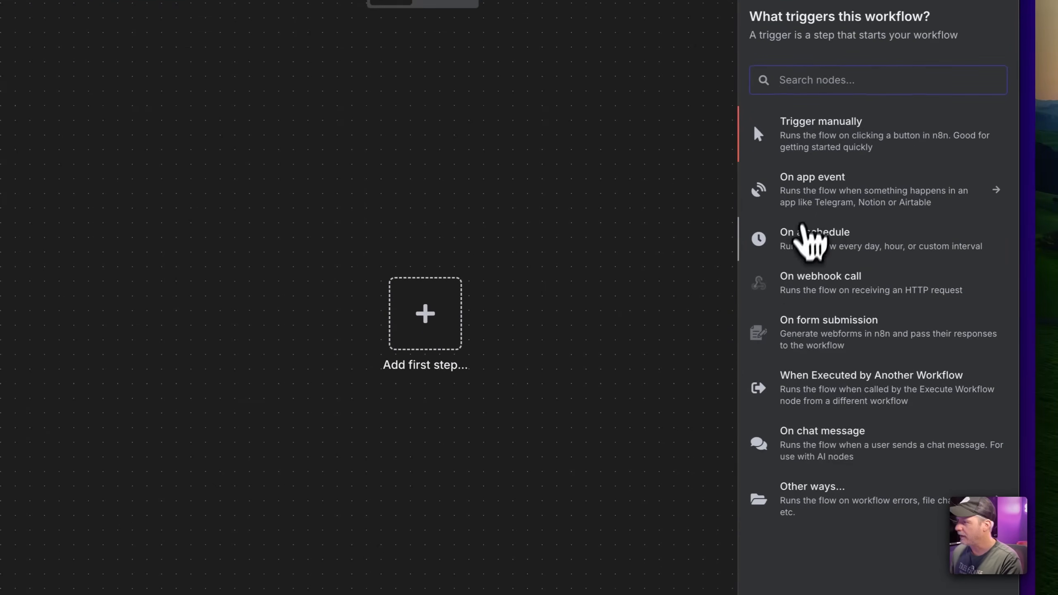
click(796, 498)
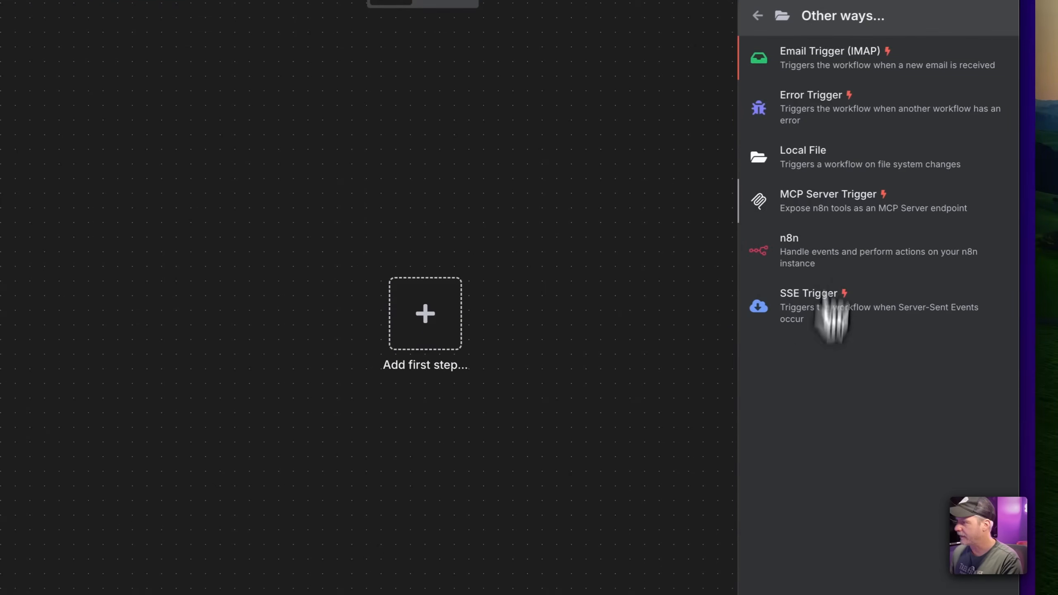
click(823, 58)
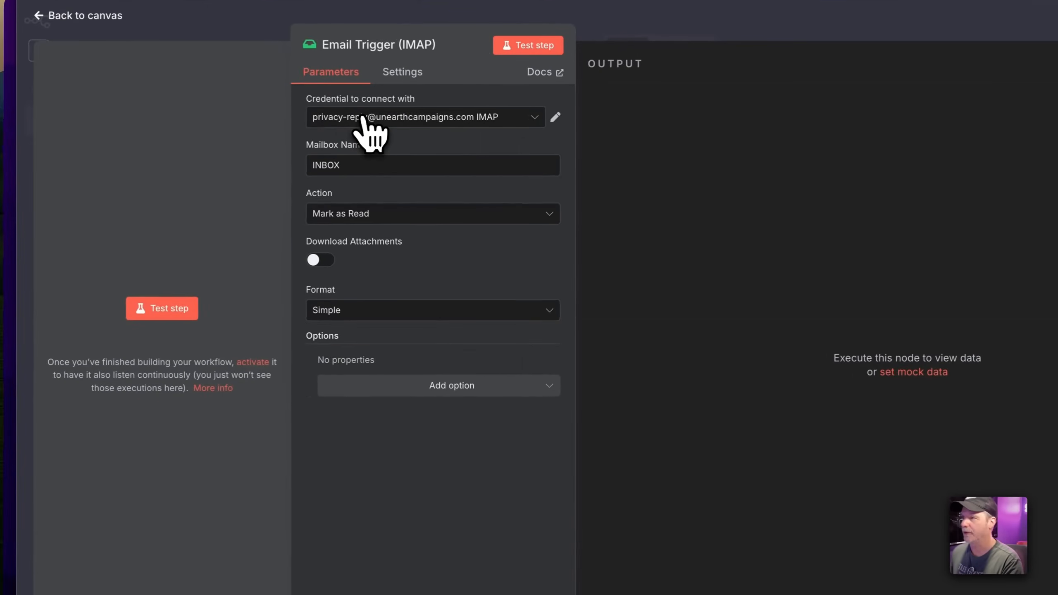
drag(549, 117, 524, 96)
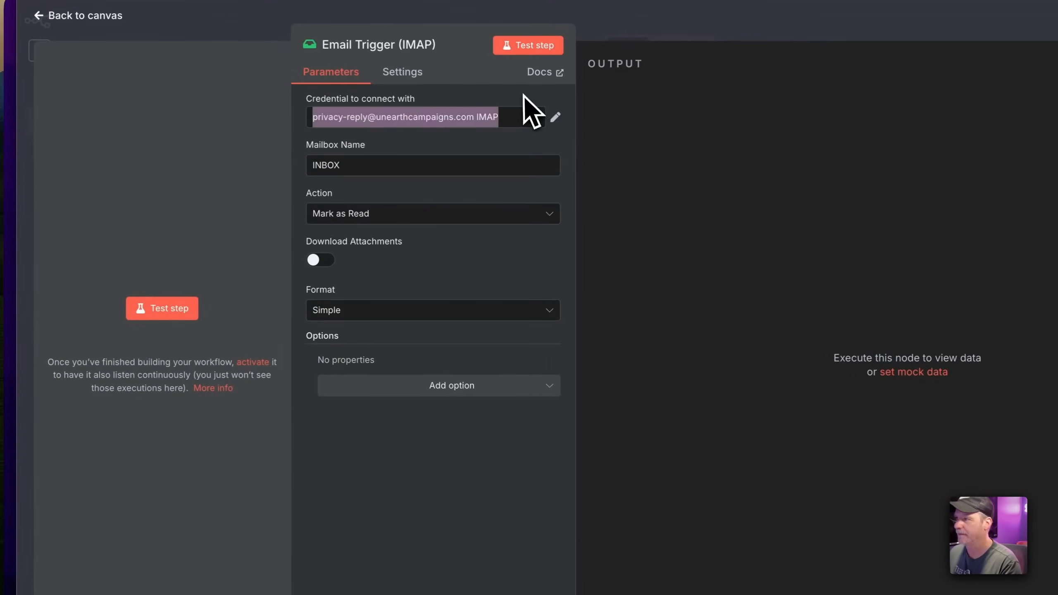
click(500, 119)
click(435, 354)
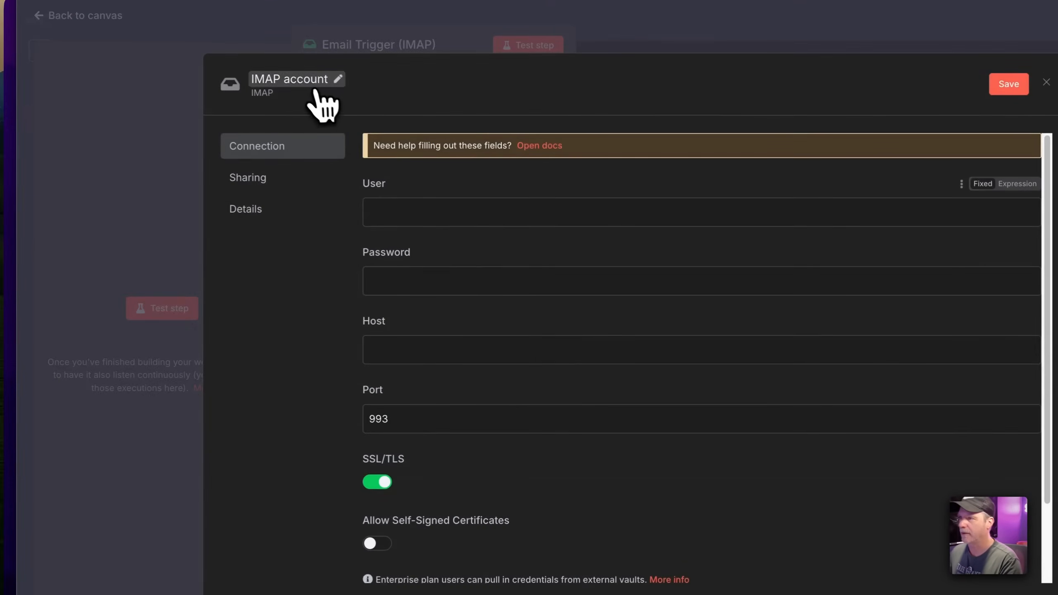
Name the credential Automation Example DailyAi and paste in the mailbox user, password and host
click(314, 87)
text(Automation Example DailyAi)
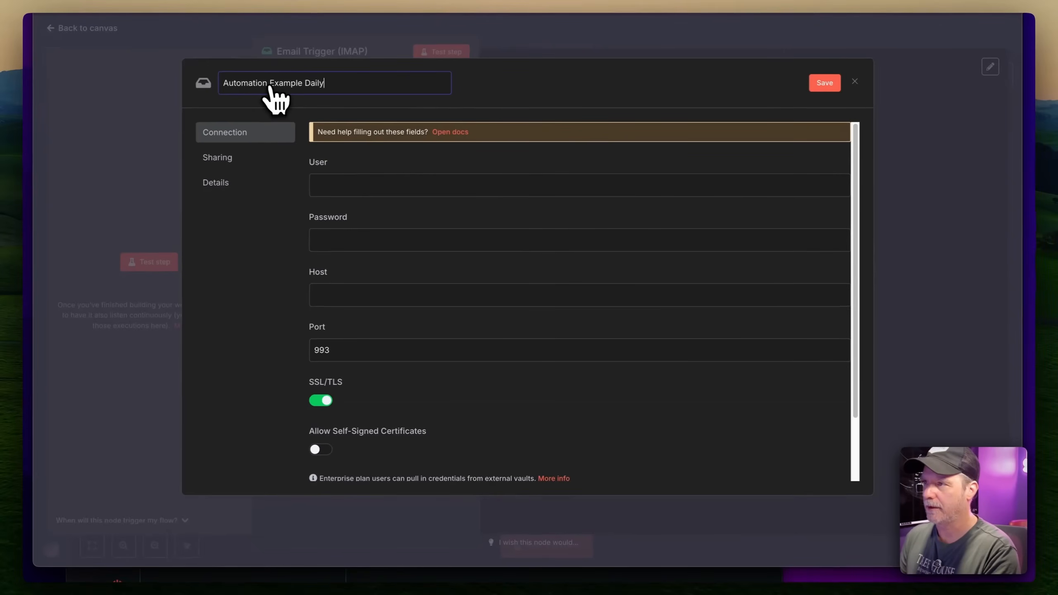
key(Return)
click(339, 188)
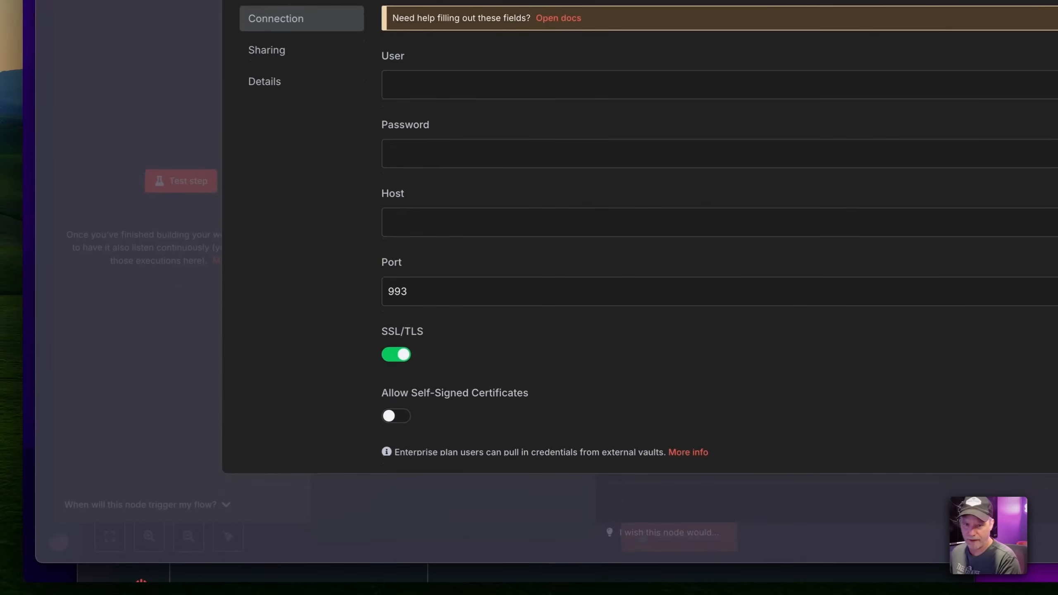
key(ctrl+v)
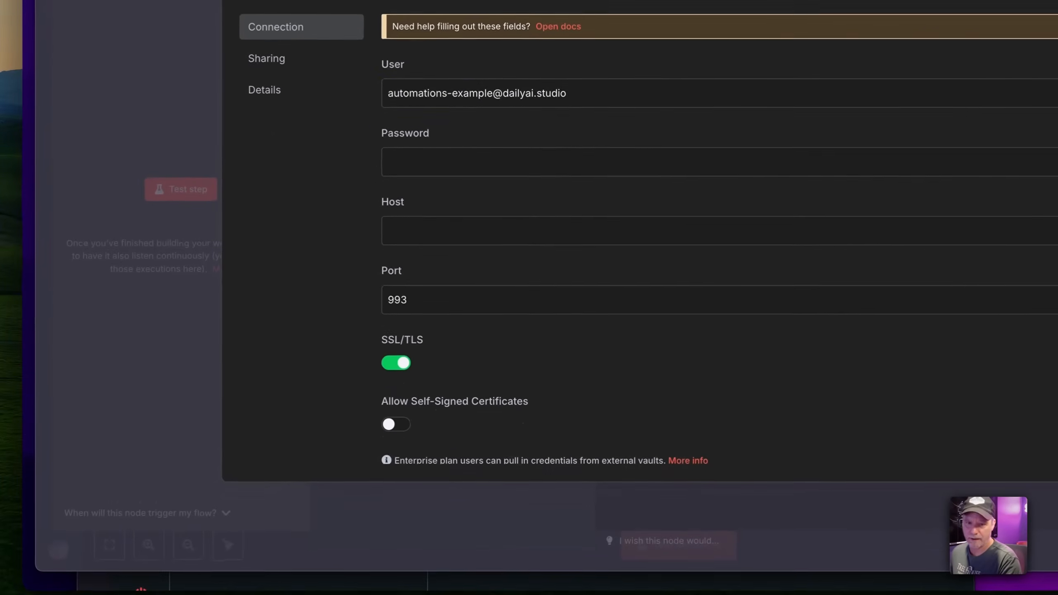
click(418, 164)
key(ctrl+v)
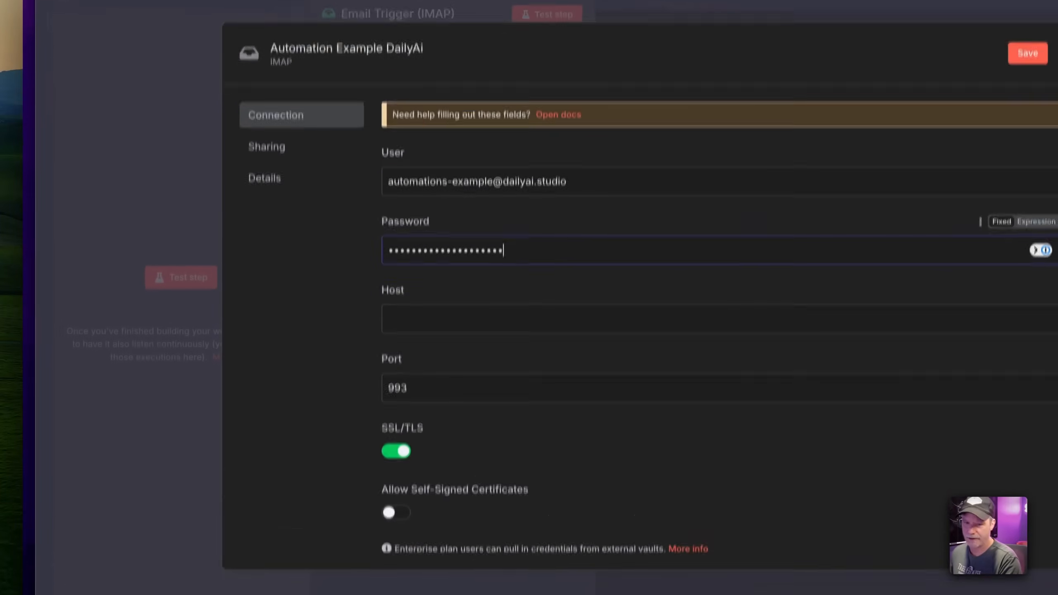
click(472, 217)
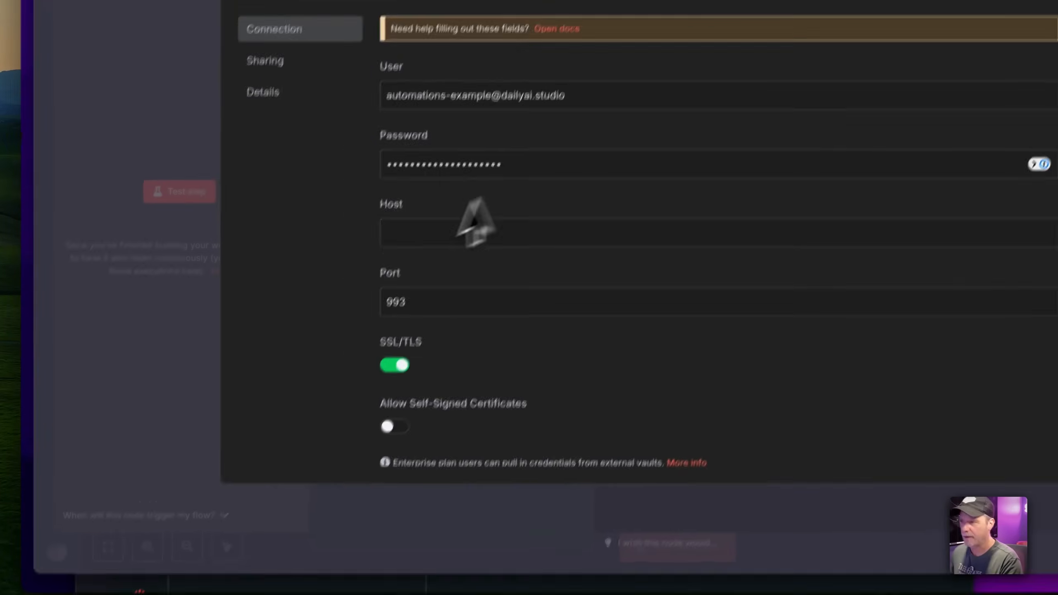
key(ctrl+v)
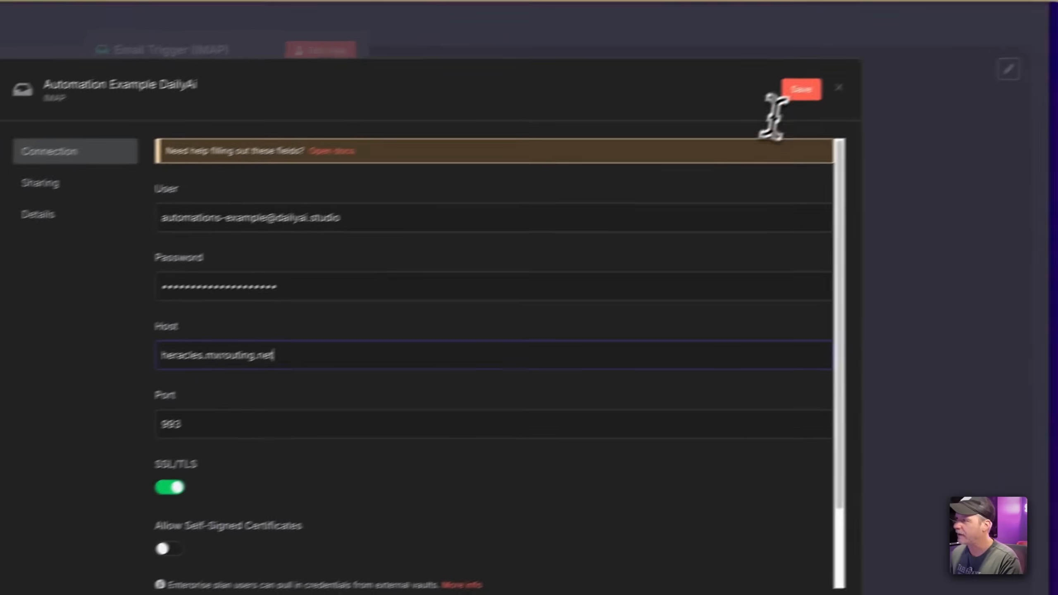
Save the IMAP credential, dismiss the password manager prompt, and close the dialog
click(971, 25)
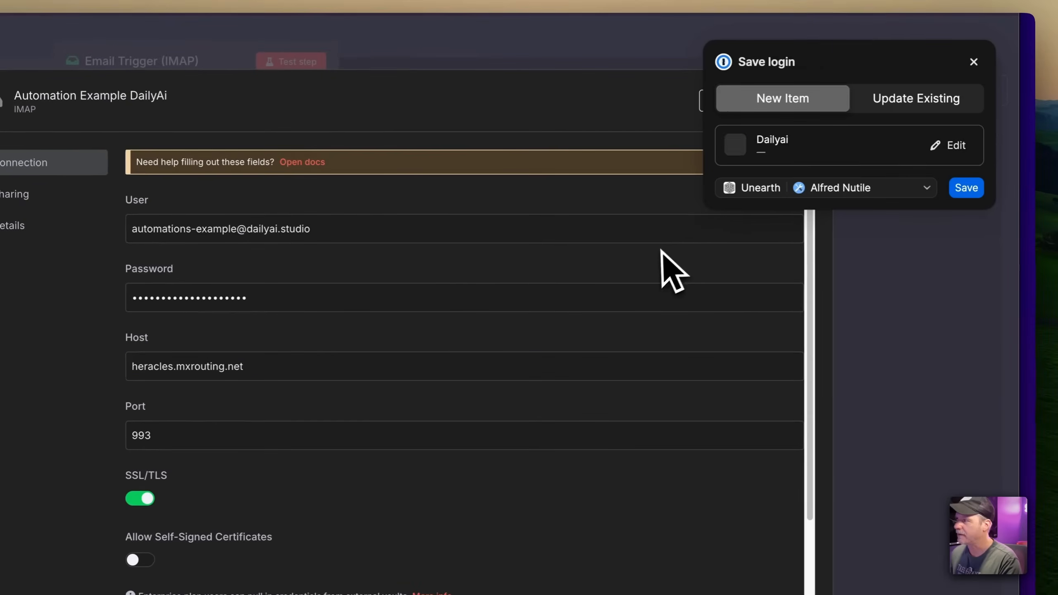
click(973, 62)
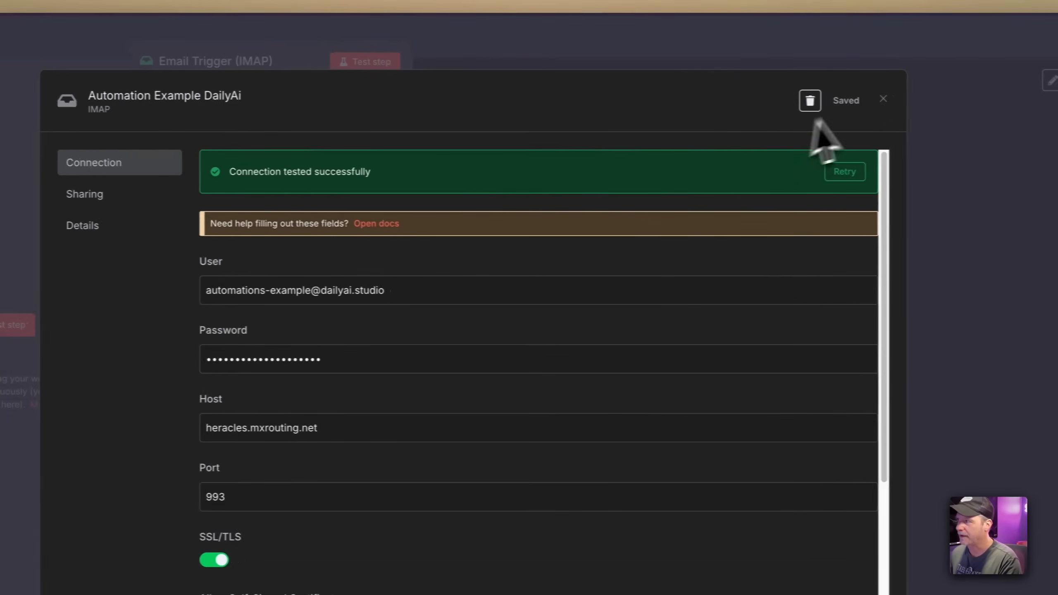
click(872, 99)
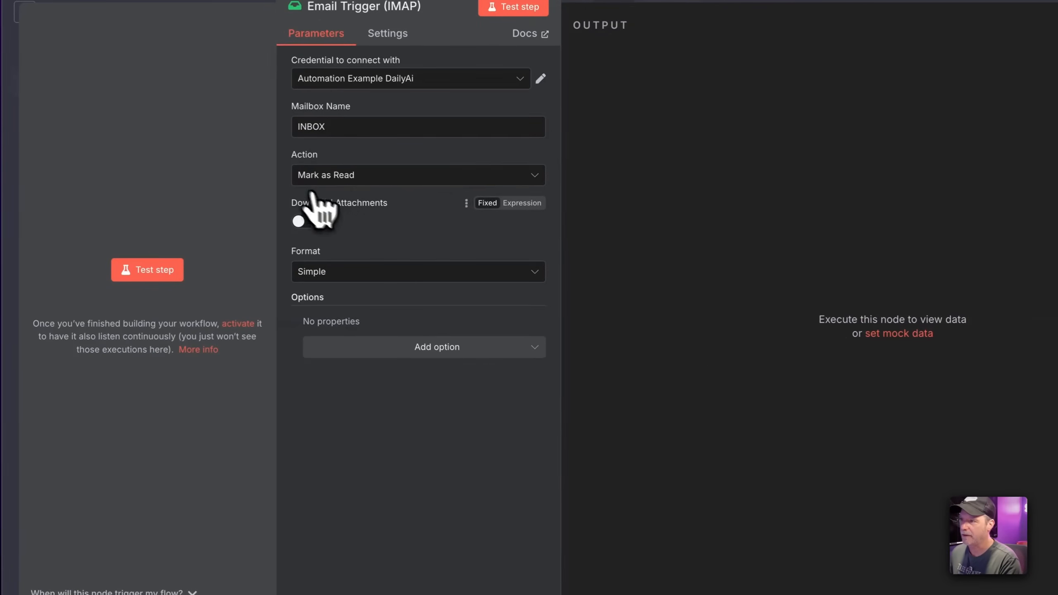
Enable Download Attachments on the Email Trigger, start it listening, and go to the webmail inbox
click(304, 222)
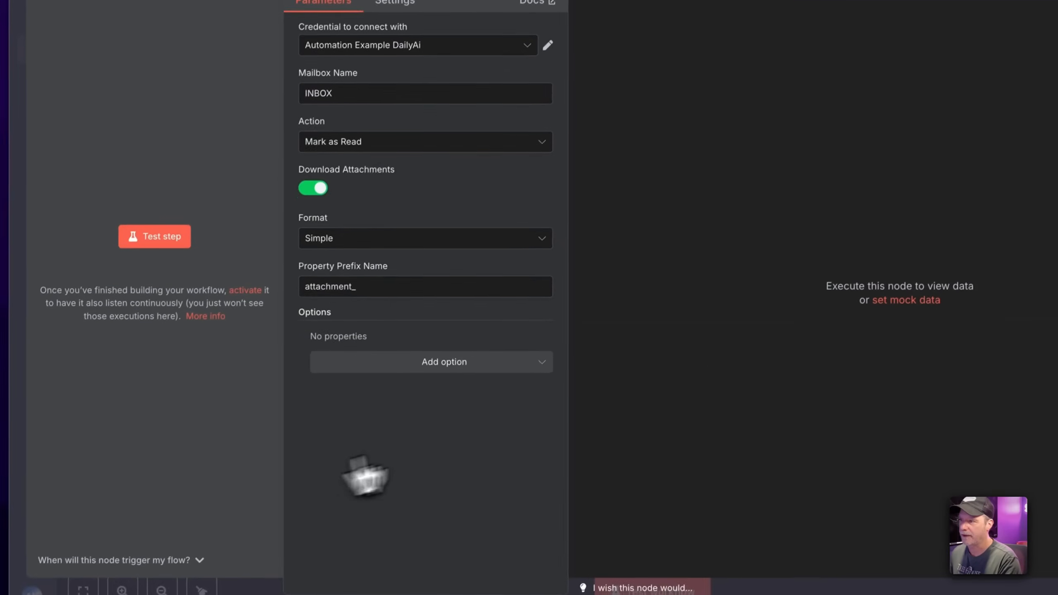
click(457, 40)
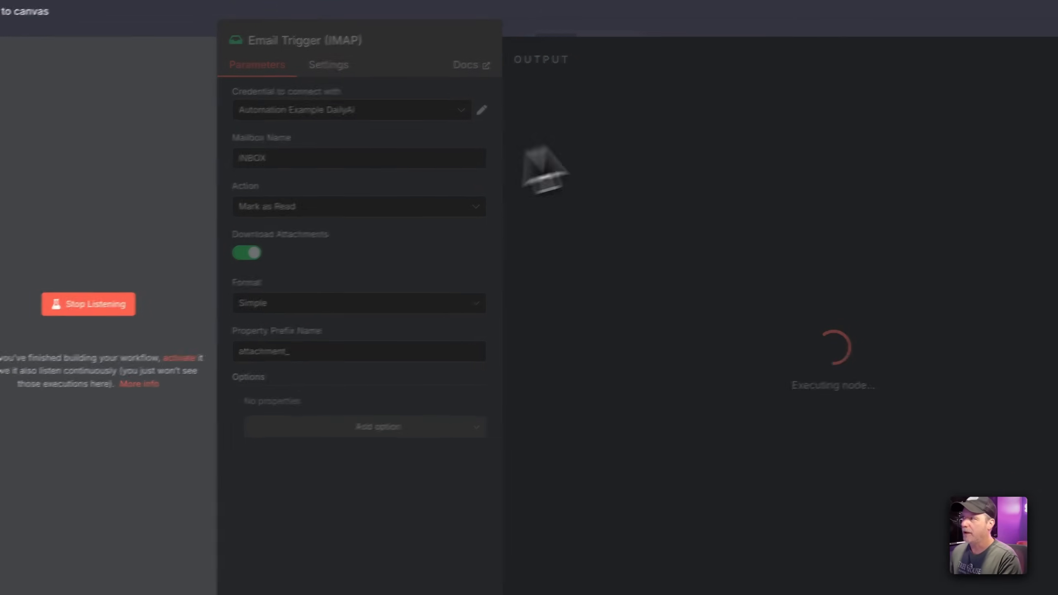
click(779, 1)
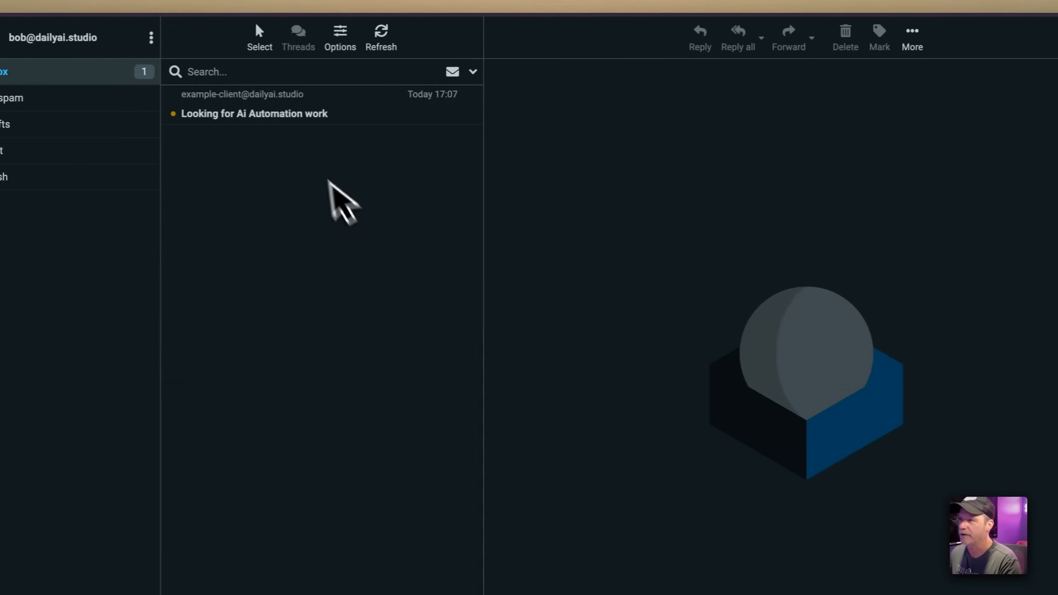
Forward the 'Looking for Ai Automation work' email to the automation mailbox address and send it
click(257, 113)
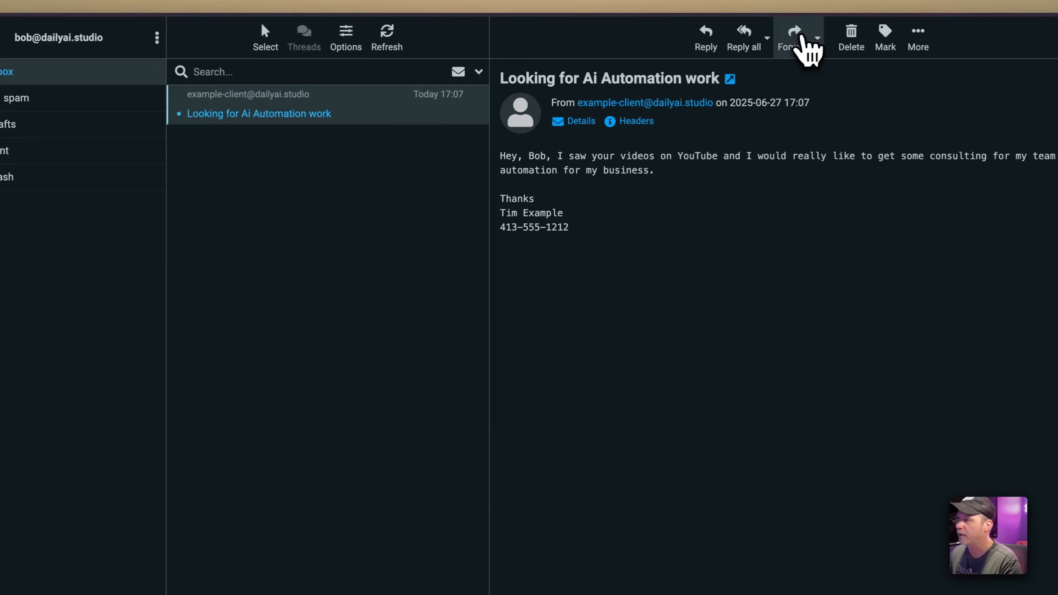
click(795, 40)
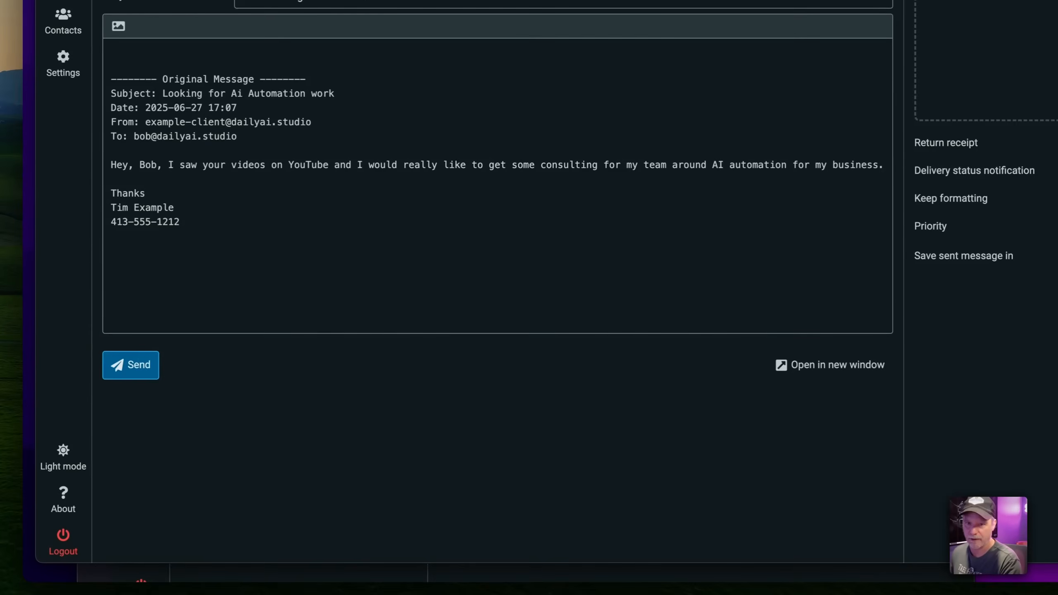
key(super+v)
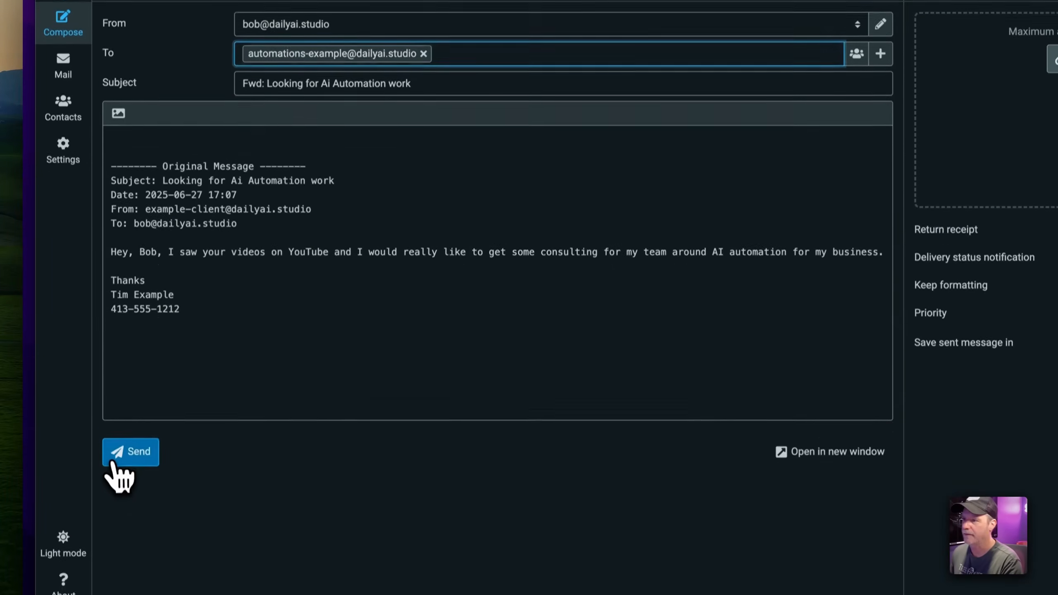
click(130, 451)
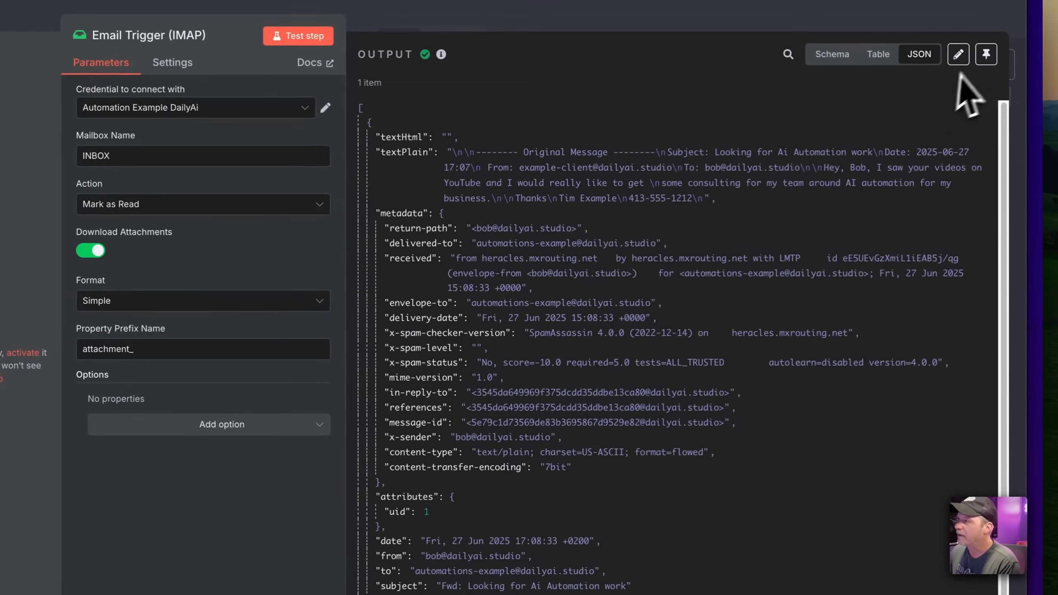
Pin the received 'Fwd: Looking for Ai Automation work' email as test data and reposition the trigger
click(986, 54)
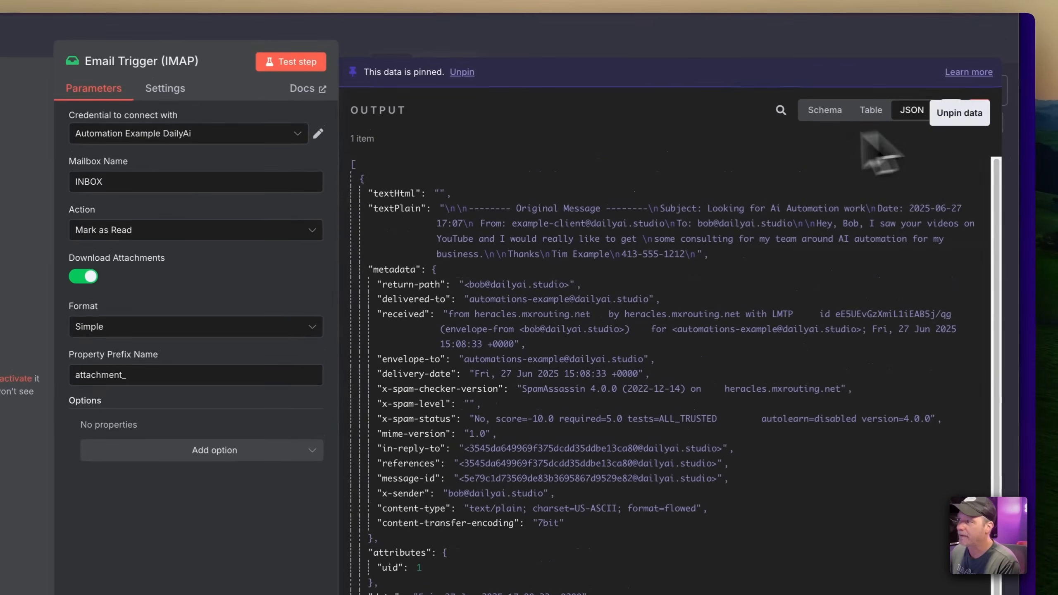
click(646, 46)
drag(524, 369, 273, 326)
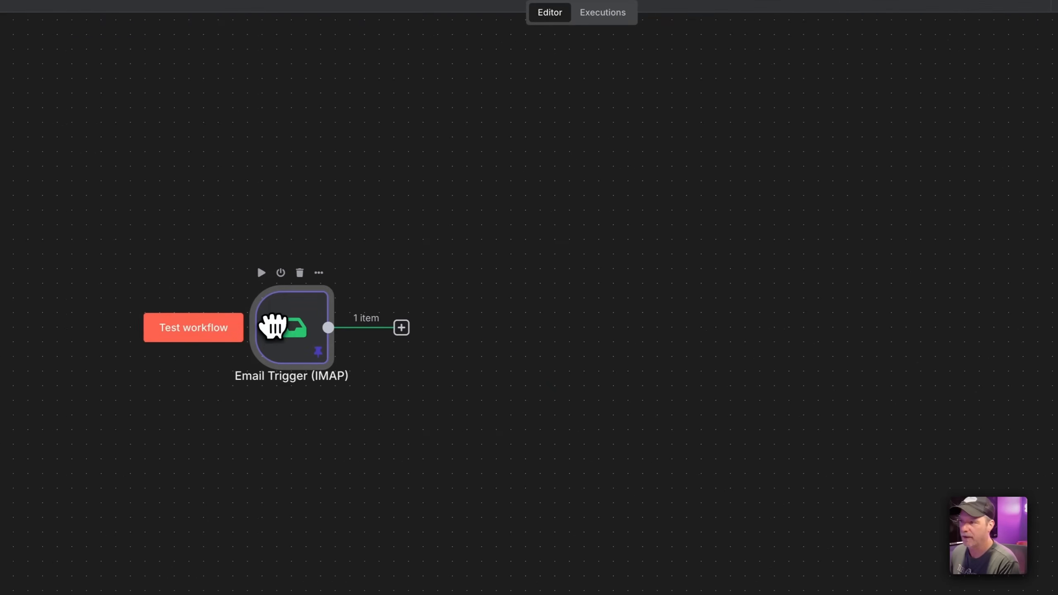
Add an AI Agent node after the Email Trigger
click(401, 328)
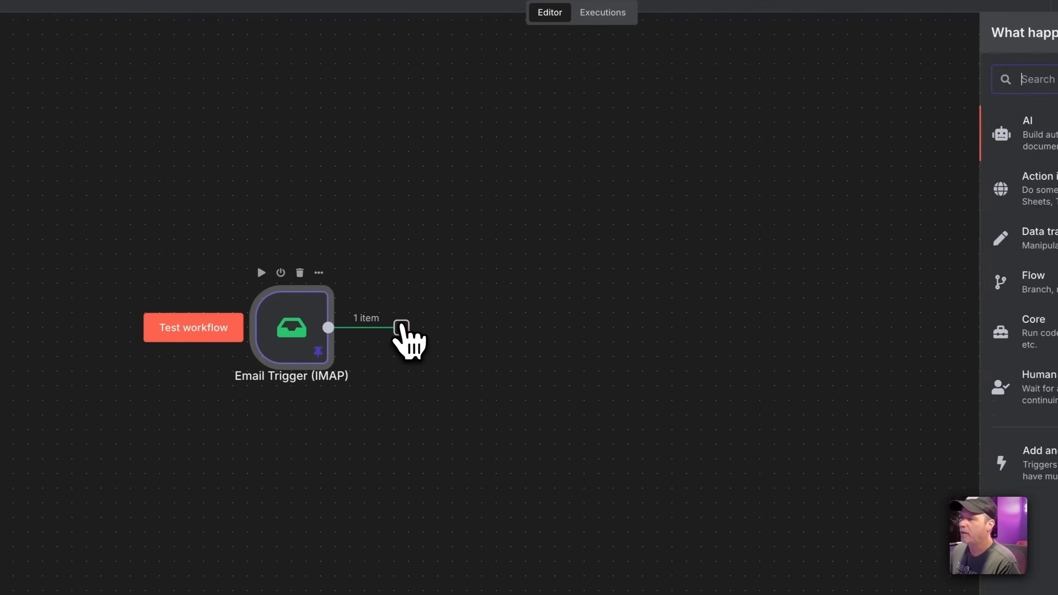
text(ai)
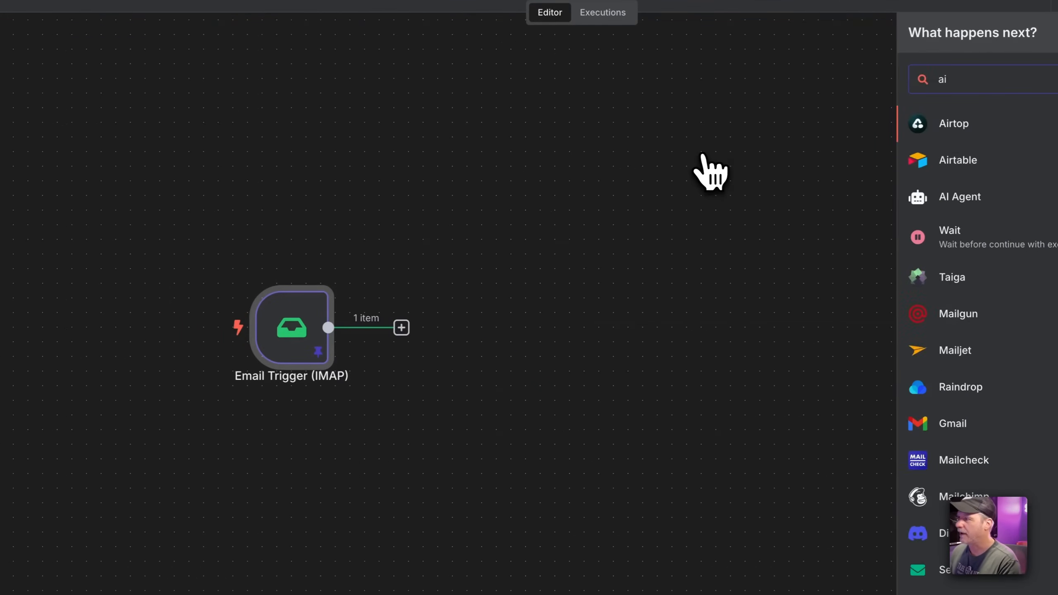
key(BackSpace)
key(BackSpace)
text(ch)
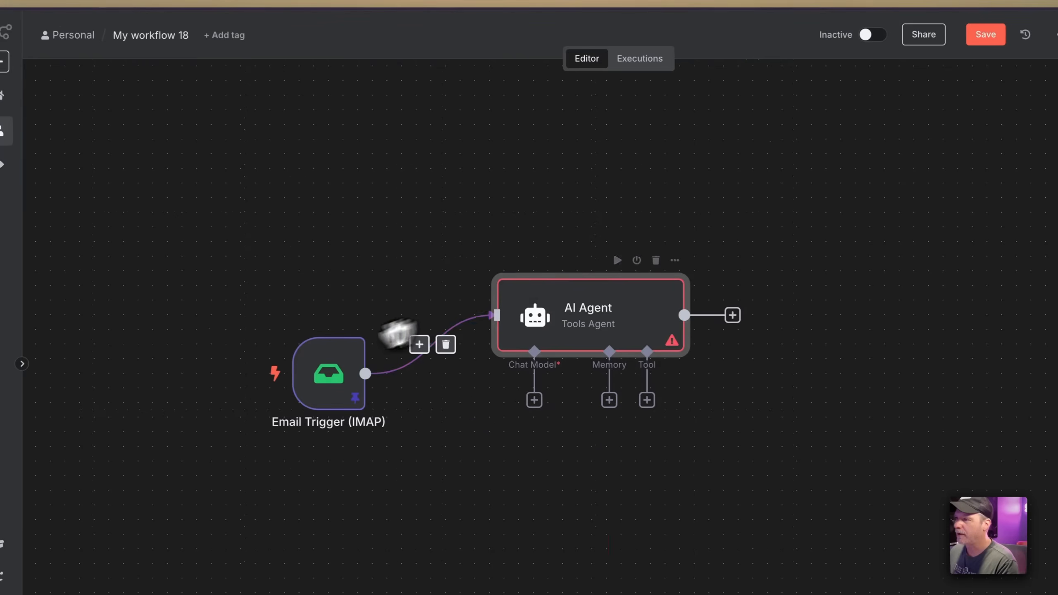
drag(305, 295, 204, 192)
Insert an Edit Fields (Set) node on the connection between the trigger and AI Agent
click(354, 278)
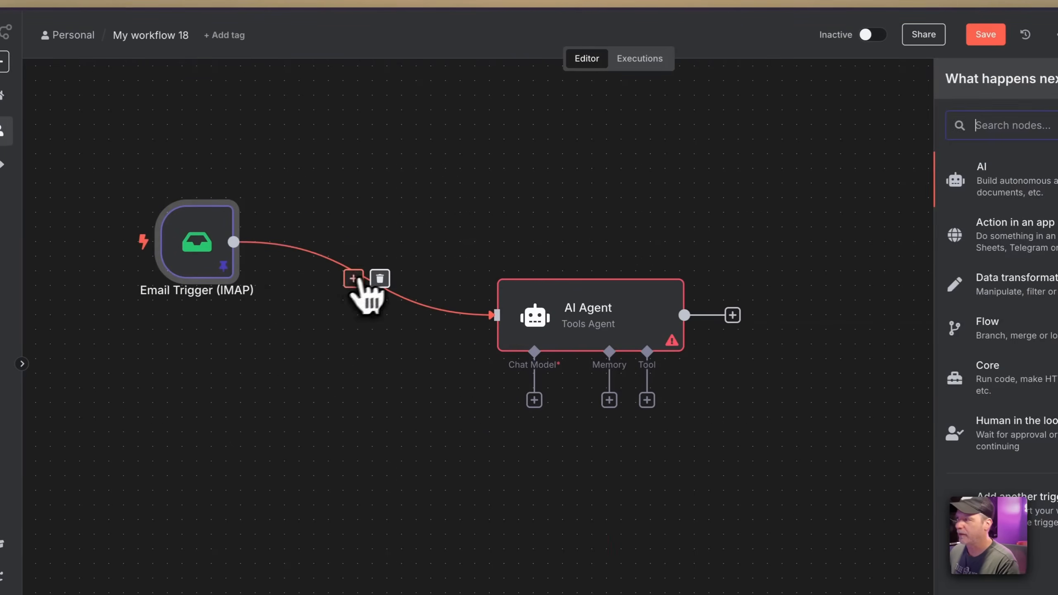
text(se)
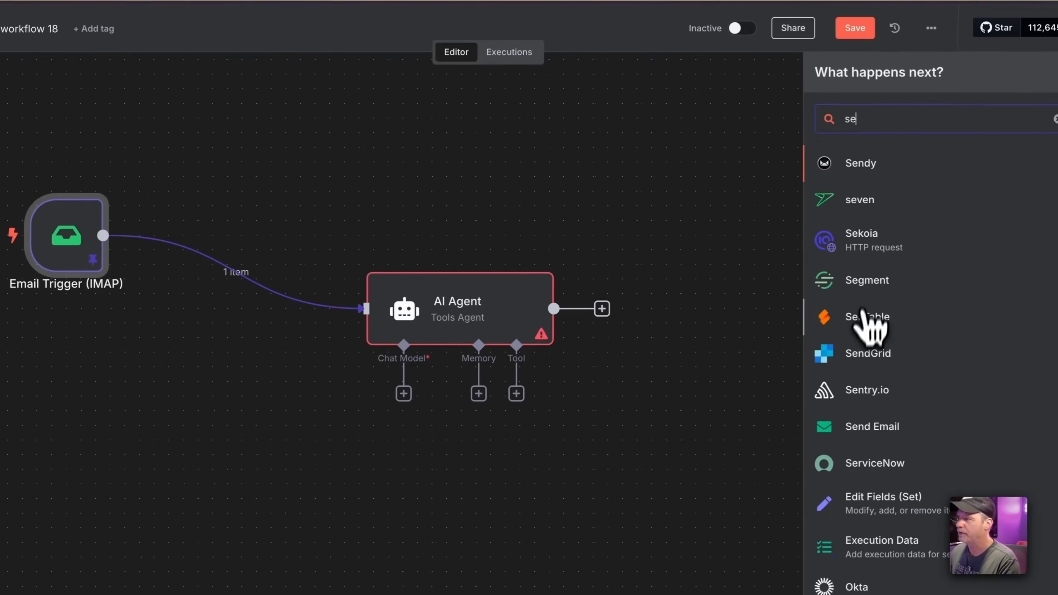
text(t)
click(879, 169)
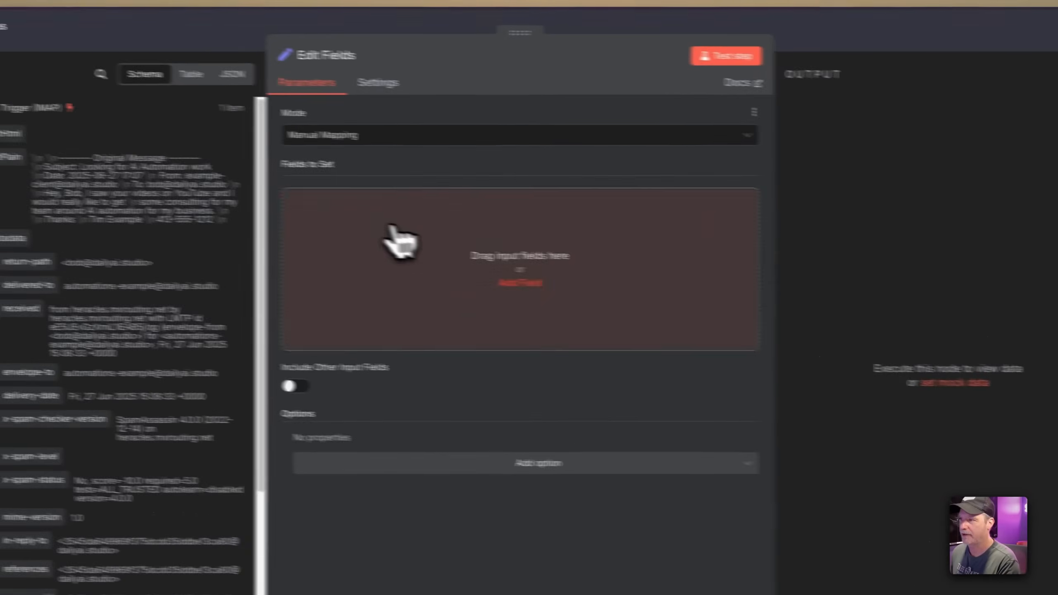
Add a chatInput field set to {{ $json }}, passing the whole email JSON
click(337, 221)
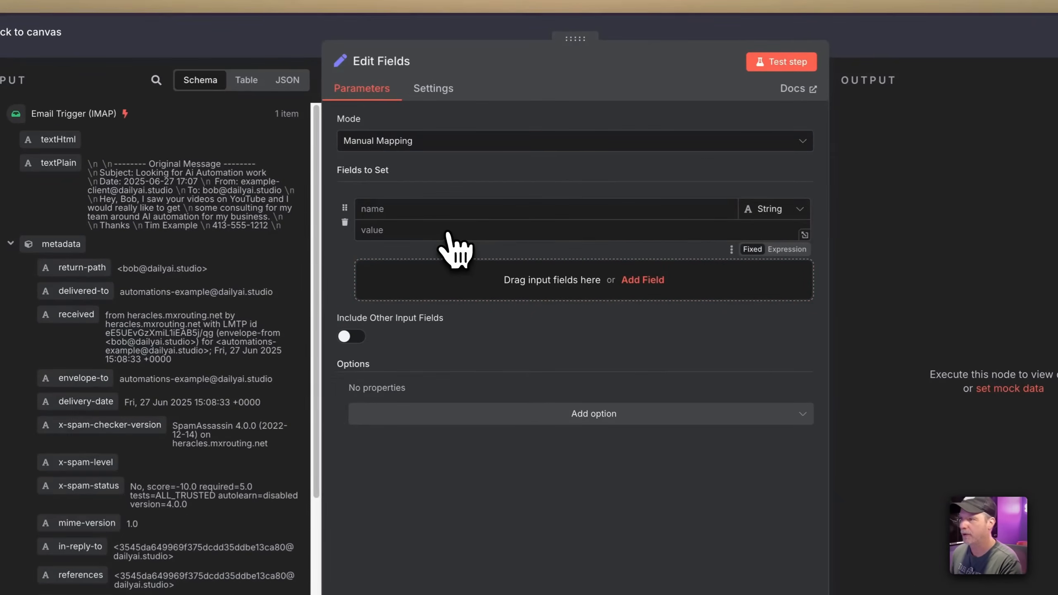
click(449, 214)
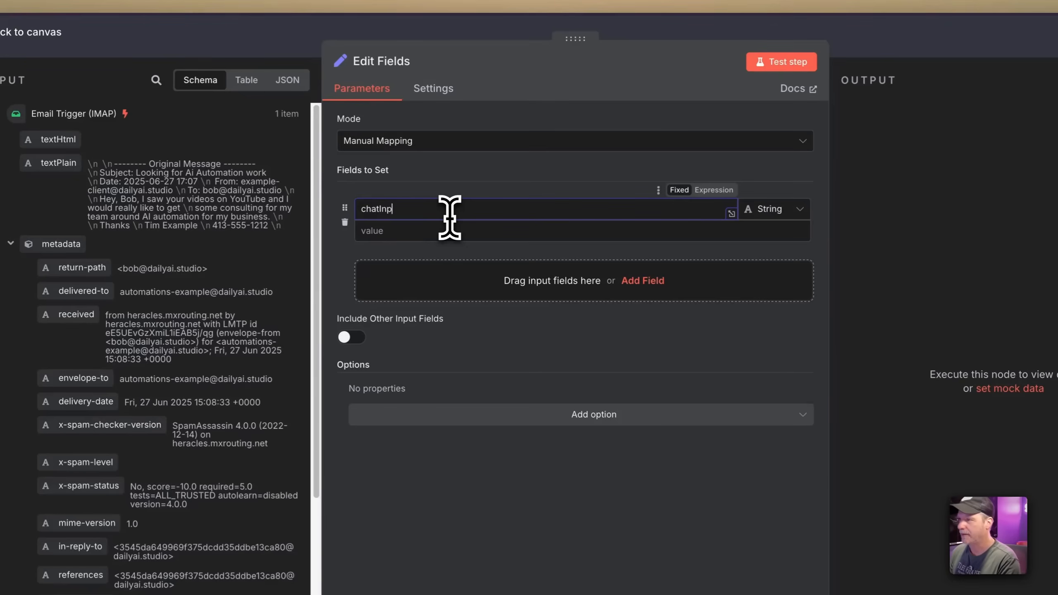
click(464, 231)
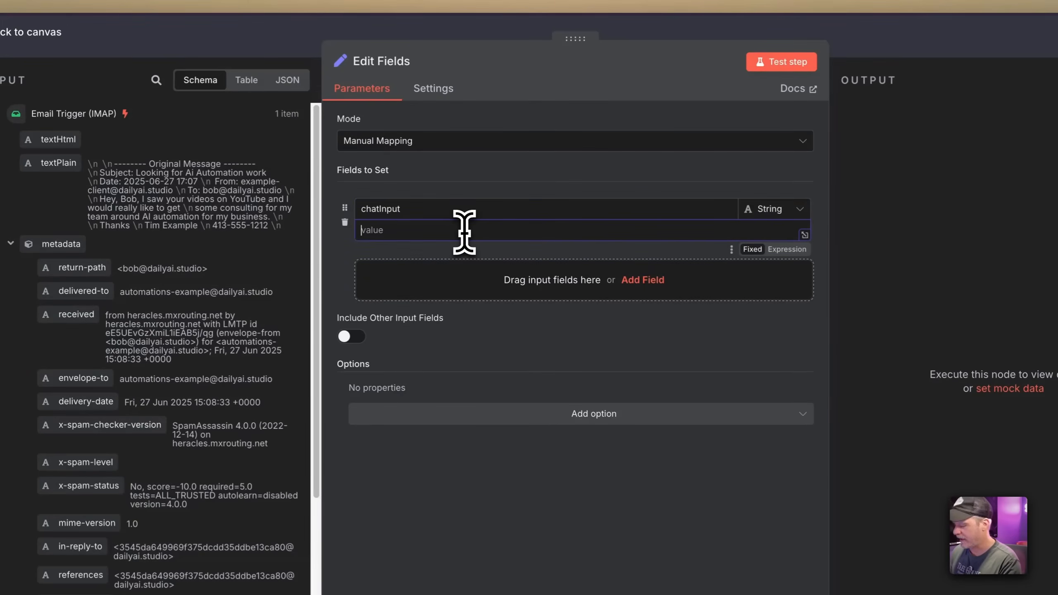
text({{ $json.)
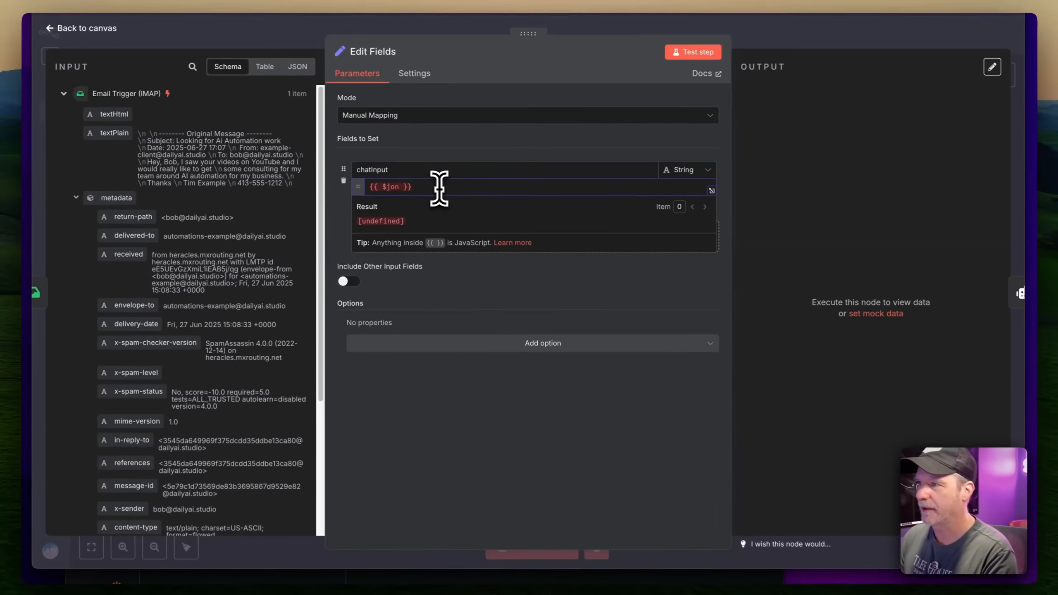
key(BackSpace)
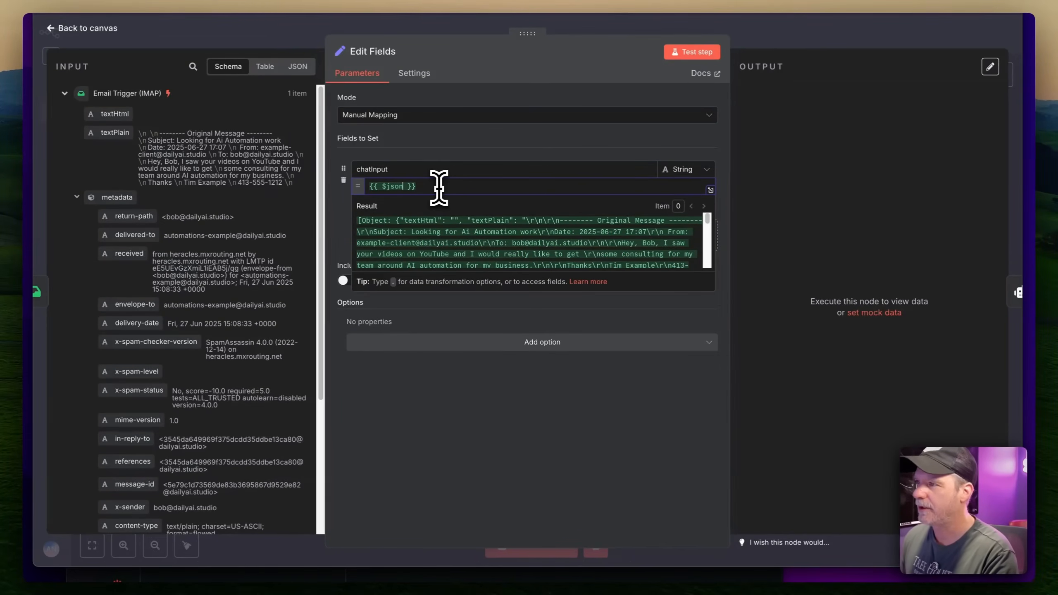
scroll(461, 230, down, 10)
click(791, 28)
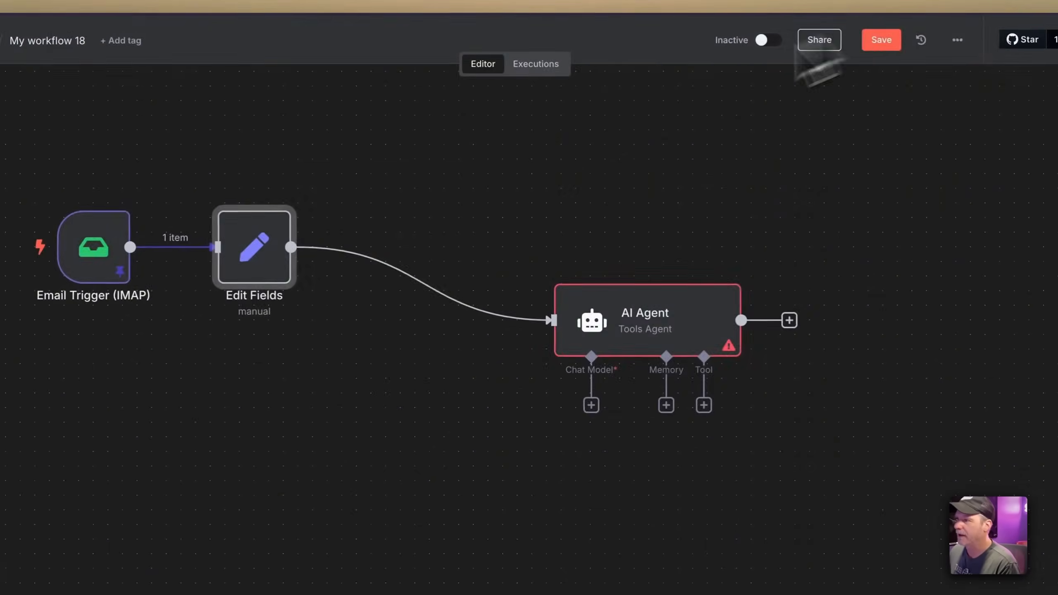
drag(271, 259, 466, 251)
drag(706, 308, 676, 294)
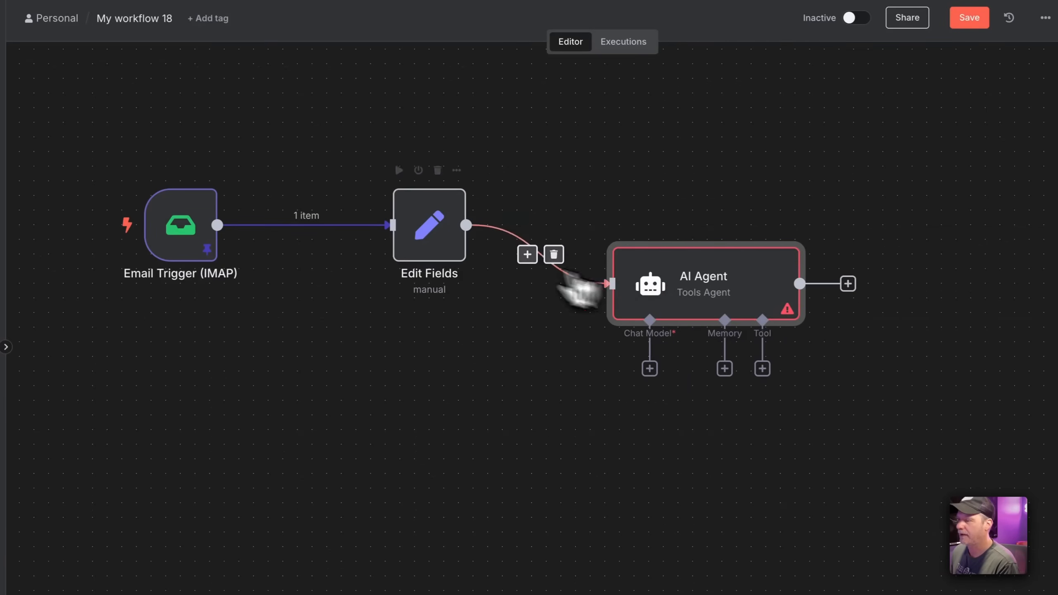
Add a sessionId field mapped to the email's metadata return-path
double_click(435, 221)
click(458, 275)
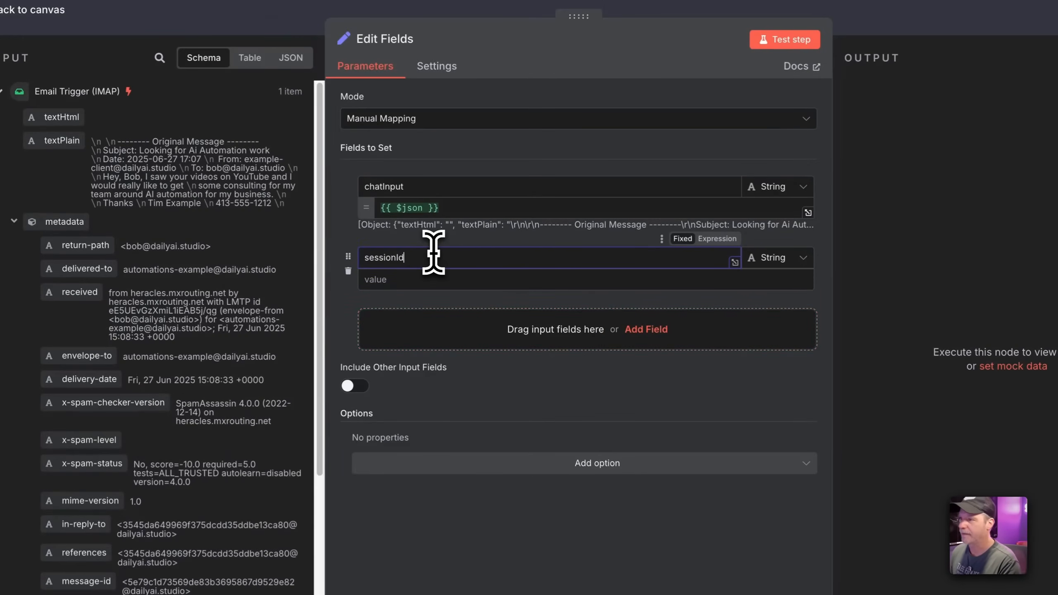
text(sessionId)
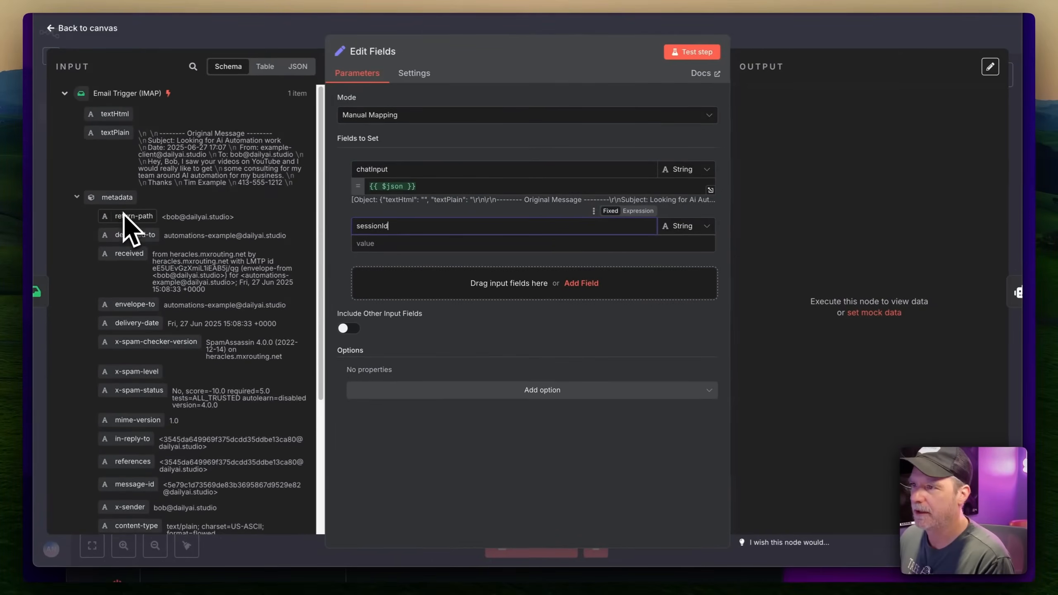
drag(127, 217, 447, 243)
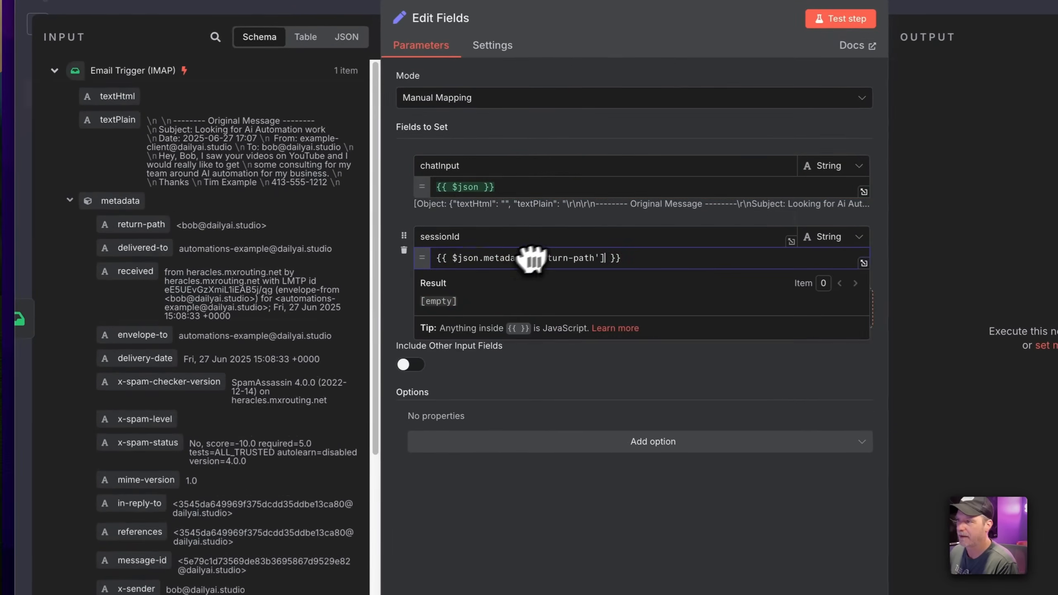
click(554, 219)
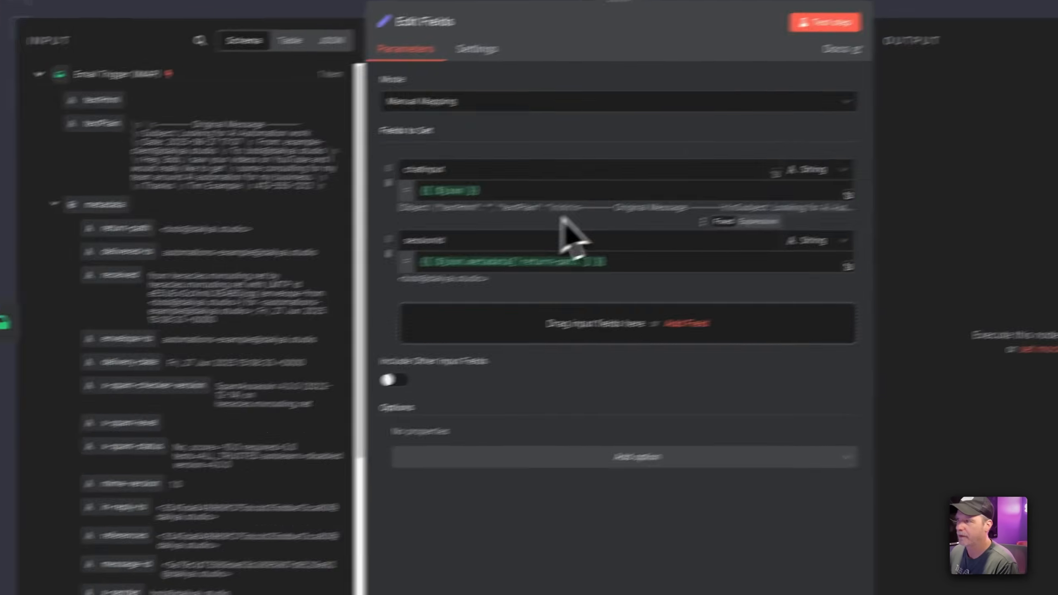
click(966, 5)
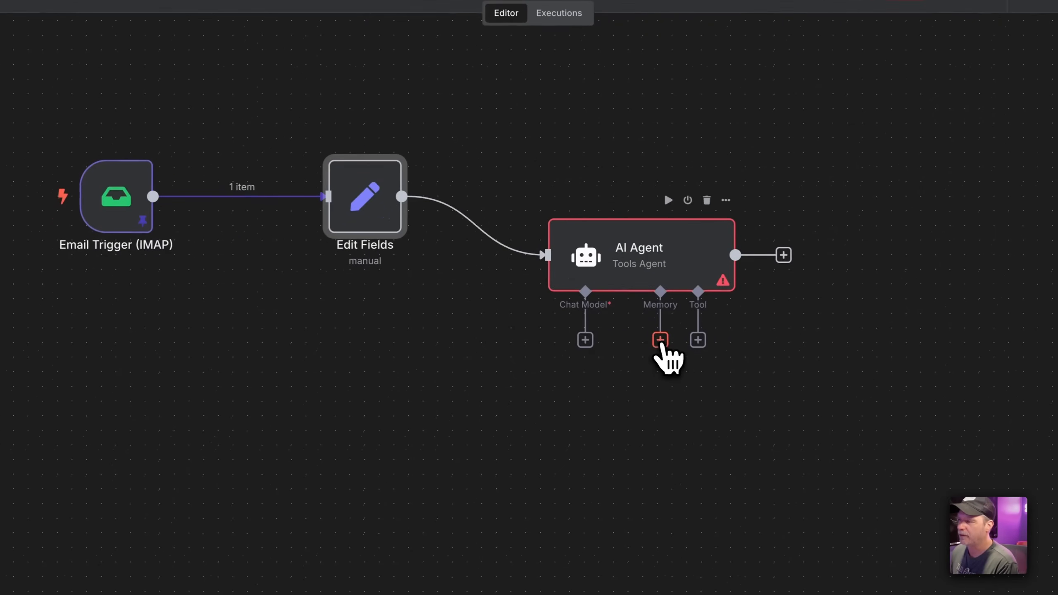
Attach Simple Memory to the AI Agent
click(660, 340)
click(908, 164)
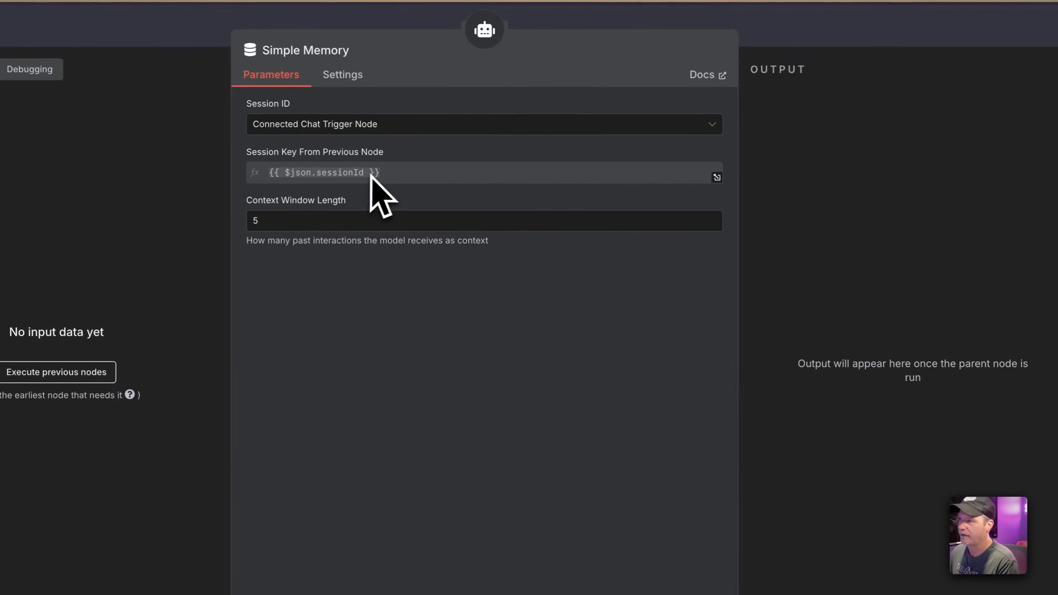
click(811, 34)
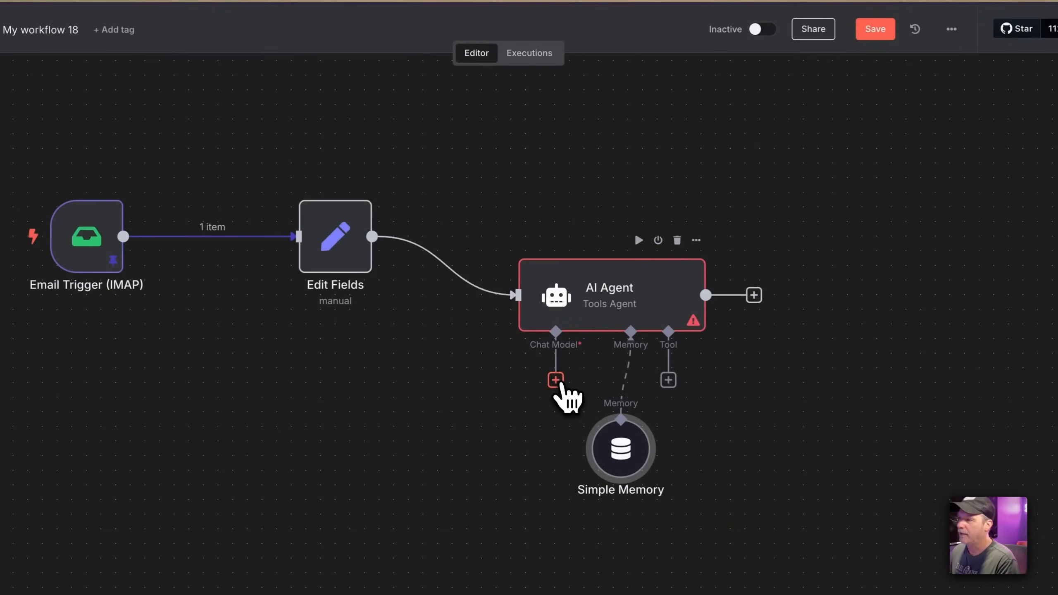
Attach an OpenAI Chat Model on the Toolbot Token credential, placed left of Simple Memory
click(556, 380)
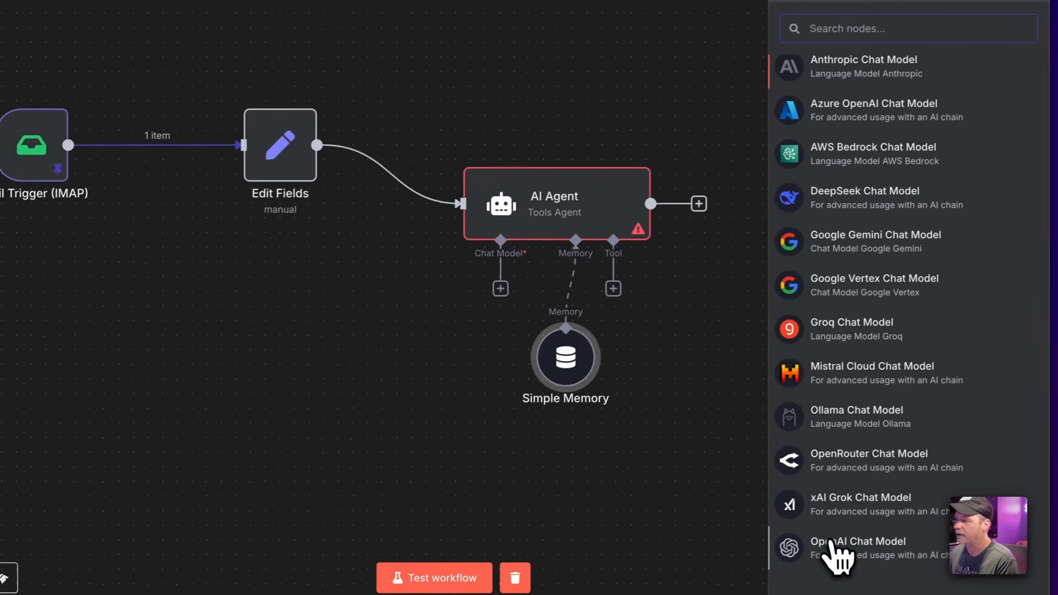
click(831, 544)
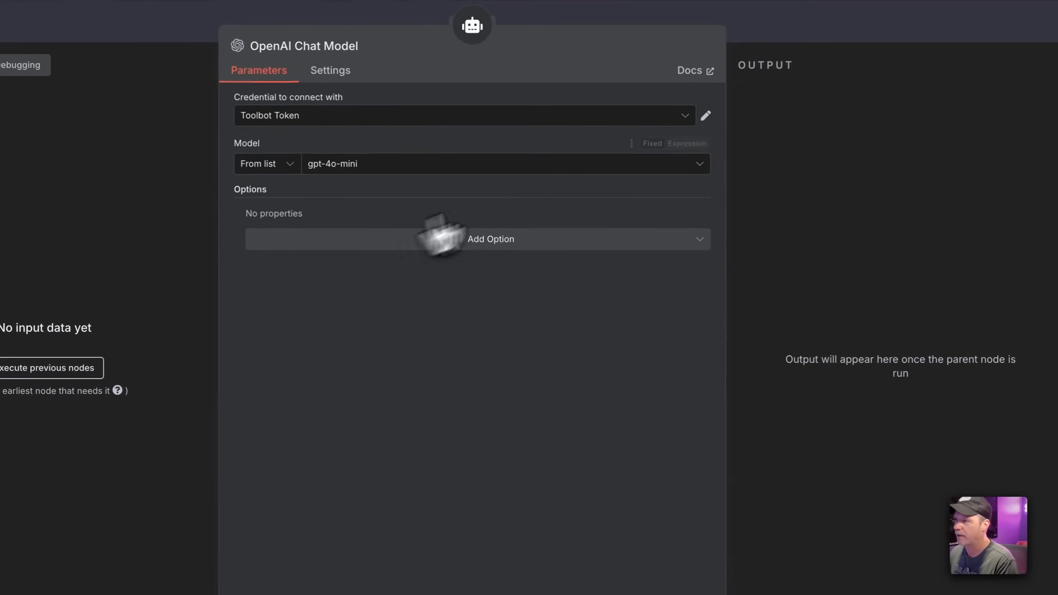
click(514, 117)
scroll(504, 156, down, 5)
scroll(497, 171, up, 5)
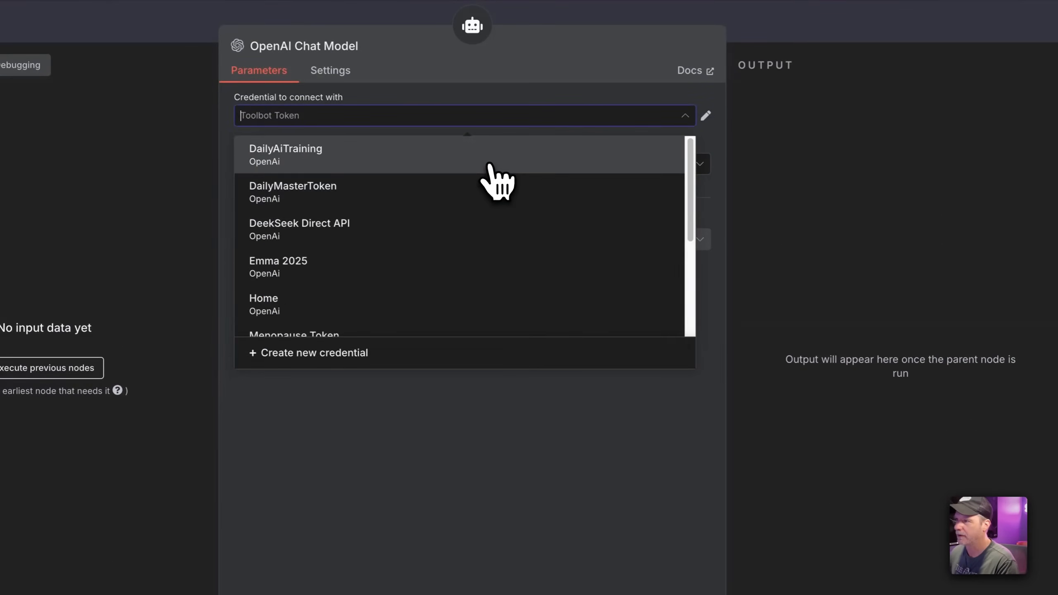
key(Escape)
click(863, 26)
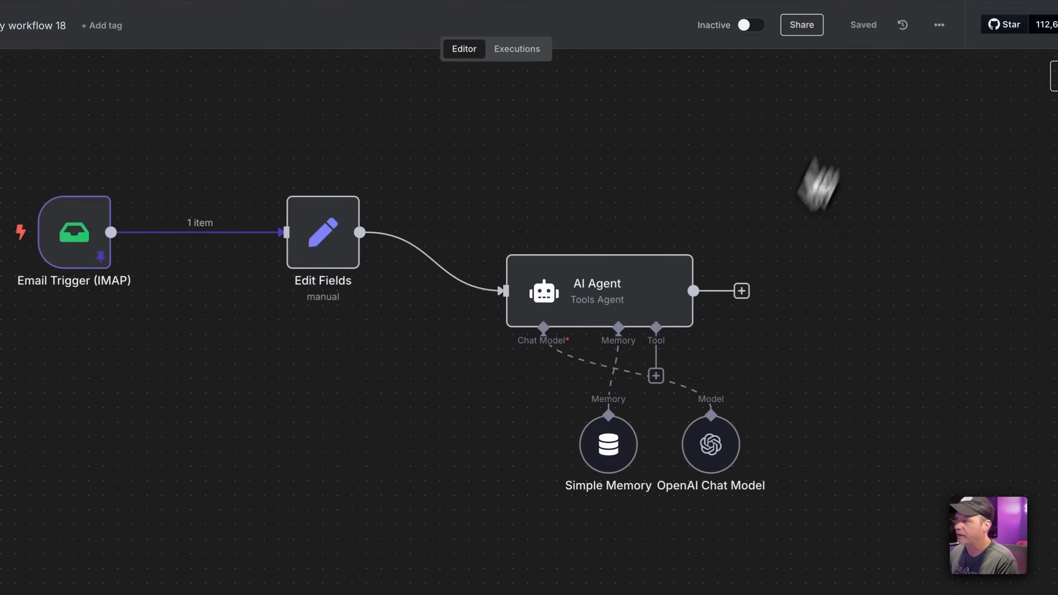
drag(712, 446, 491, 429)
Add a 'When chat message received' trigger, connect it to the AI Agent, and place it below the Email Trigger
click(579, 280)
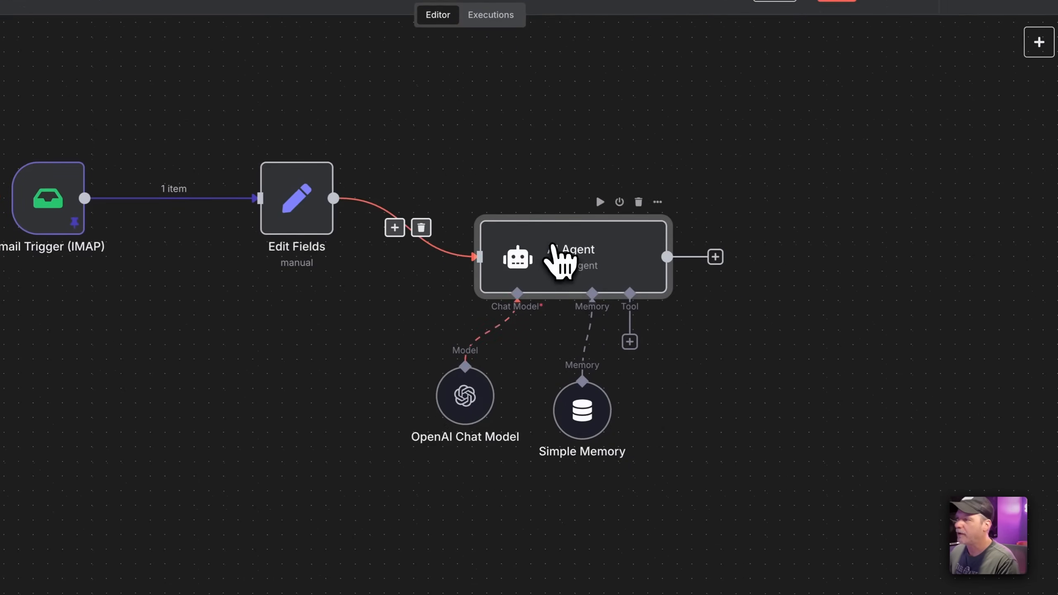
click(1039, 42)
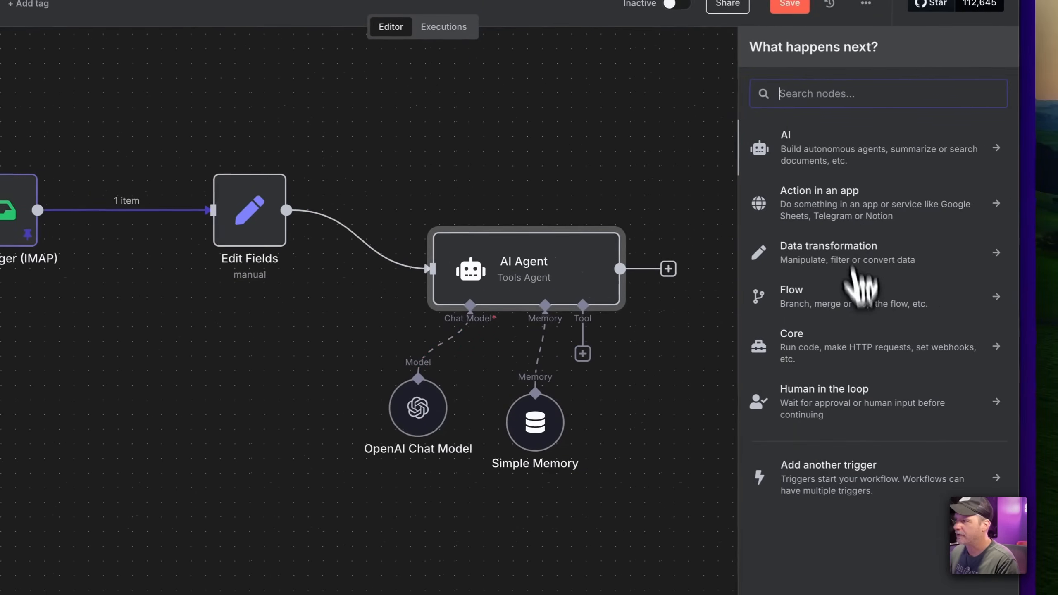
click(812, 479)
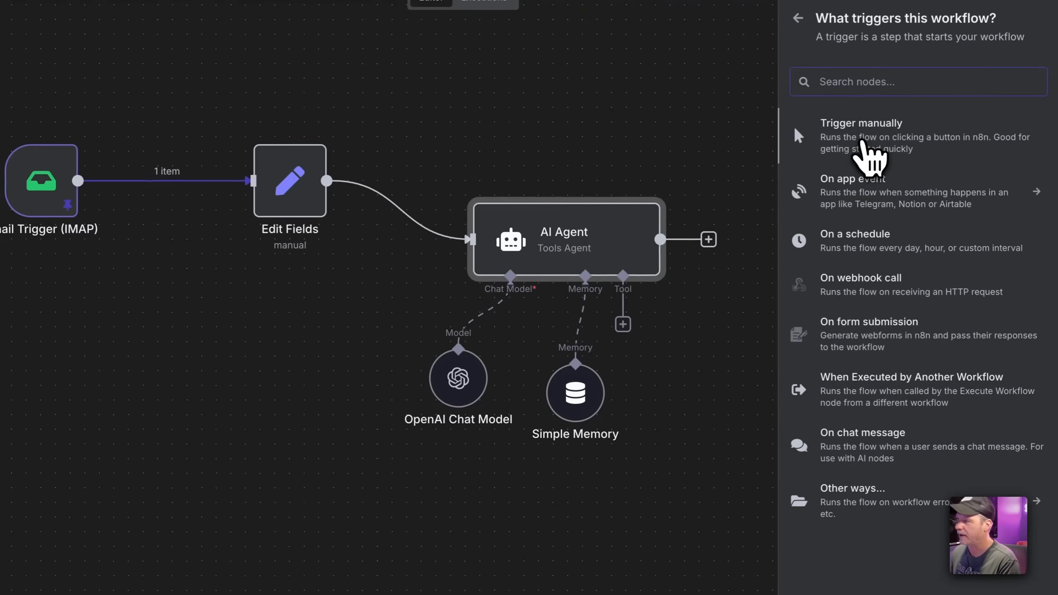
click(853, 442)
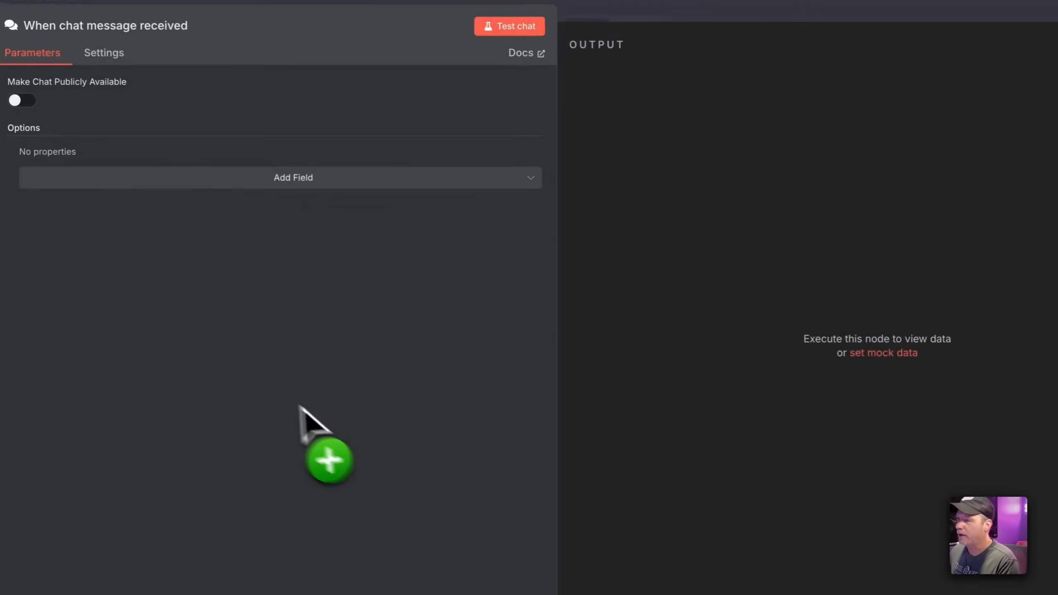
click(570, 14)
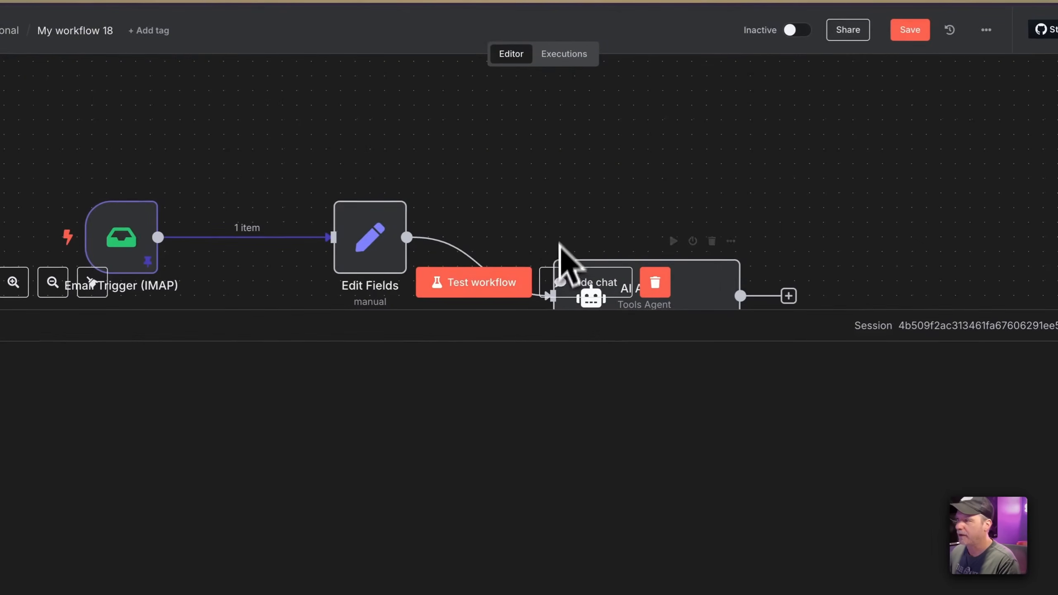
click(1023, 286)
drag(329, 400, 613, 254)
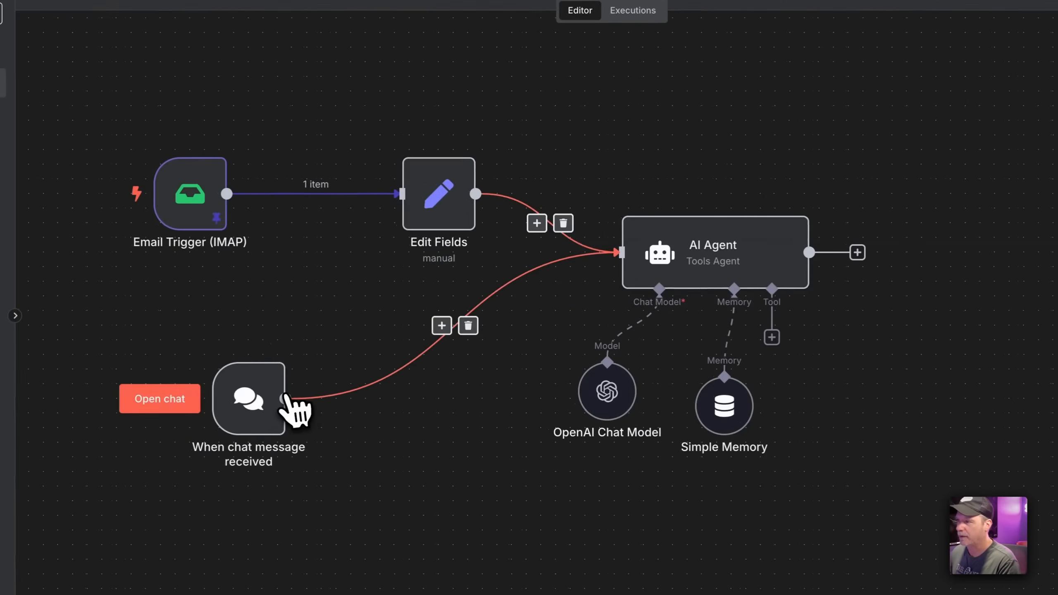
drag(249, 400, 205, 355)
Check the Edit Fields and chat trigger settings
click(448, 219)
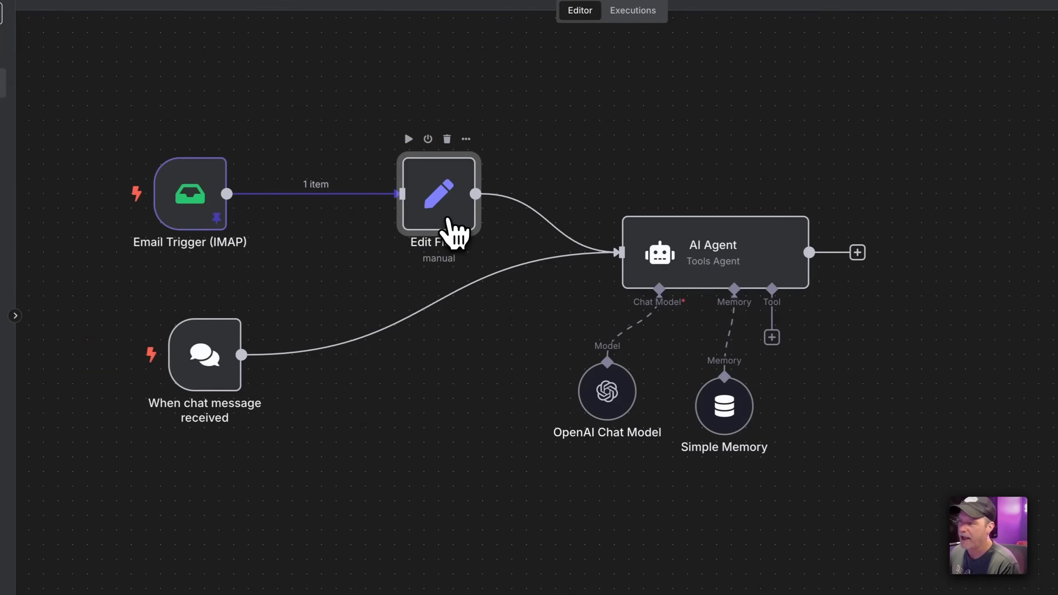
double_click(447, 219)
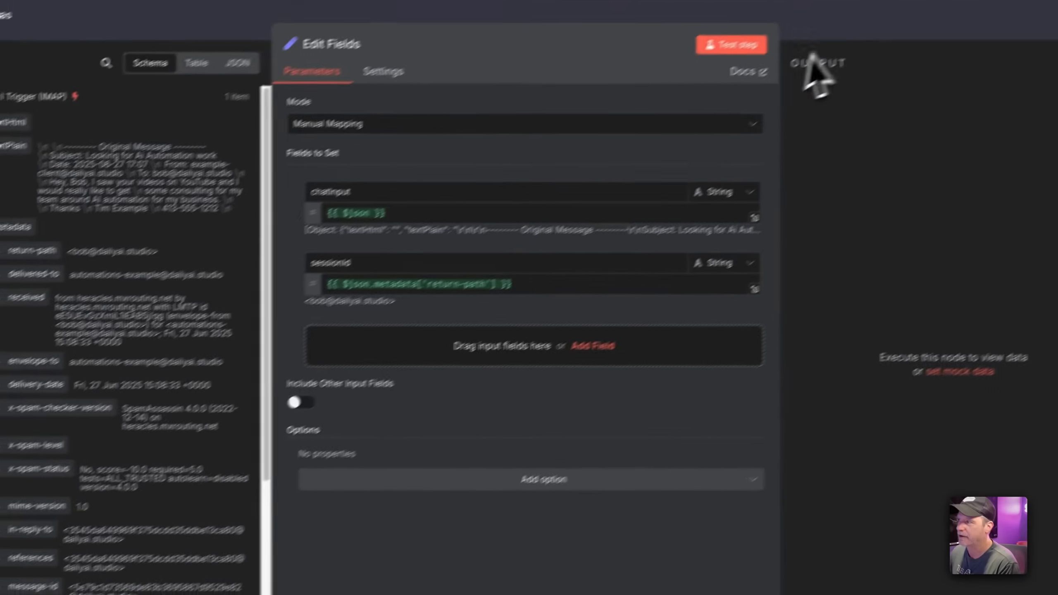
click(814, 18)
double_click(246, 383)
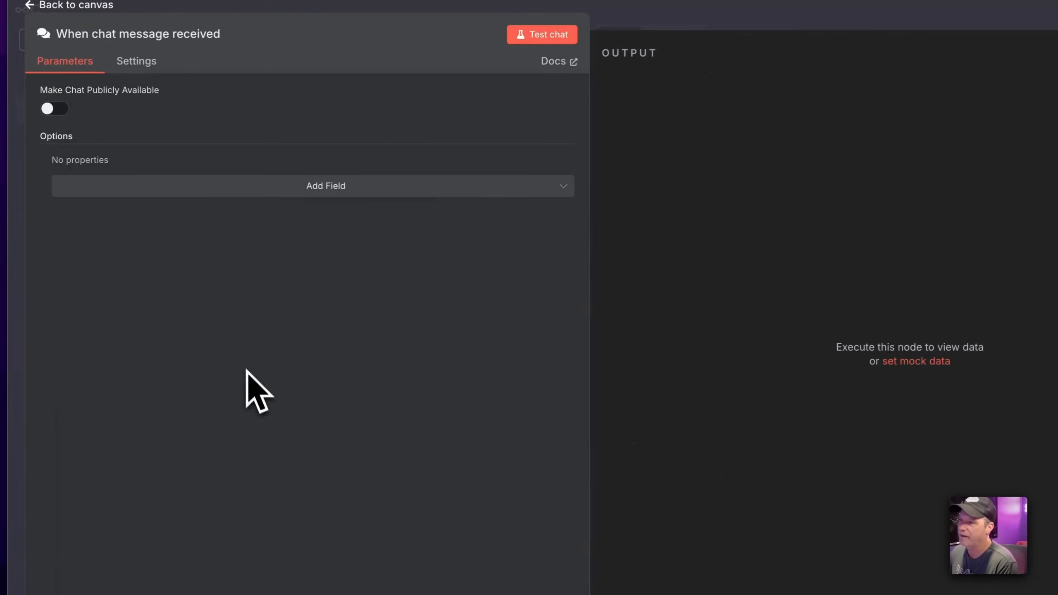
click(713, 20)
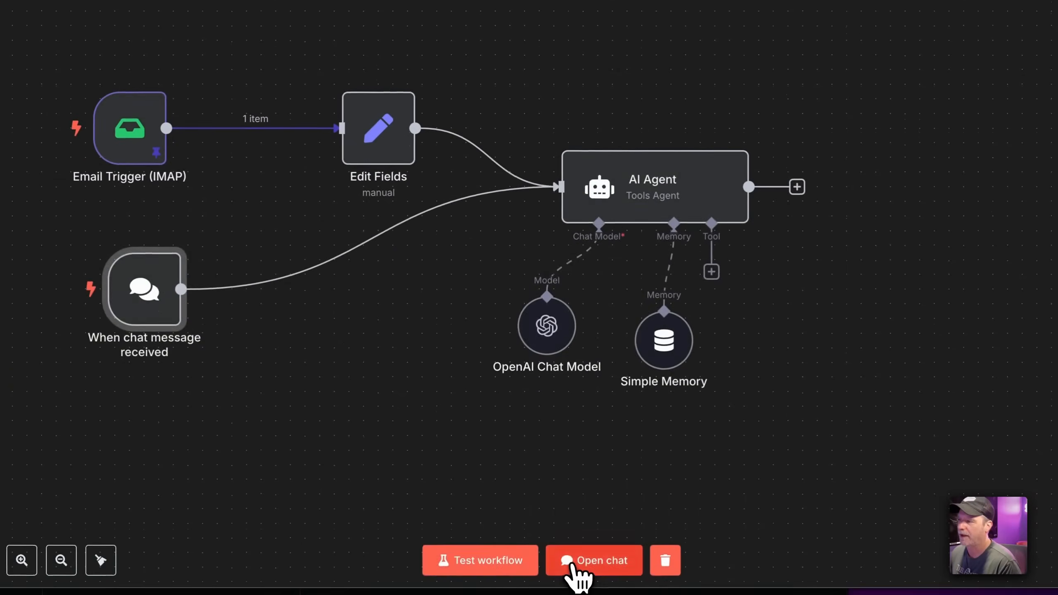
Send 'hello' in the test chat to get the agent's greeting reply
click(571, 561)
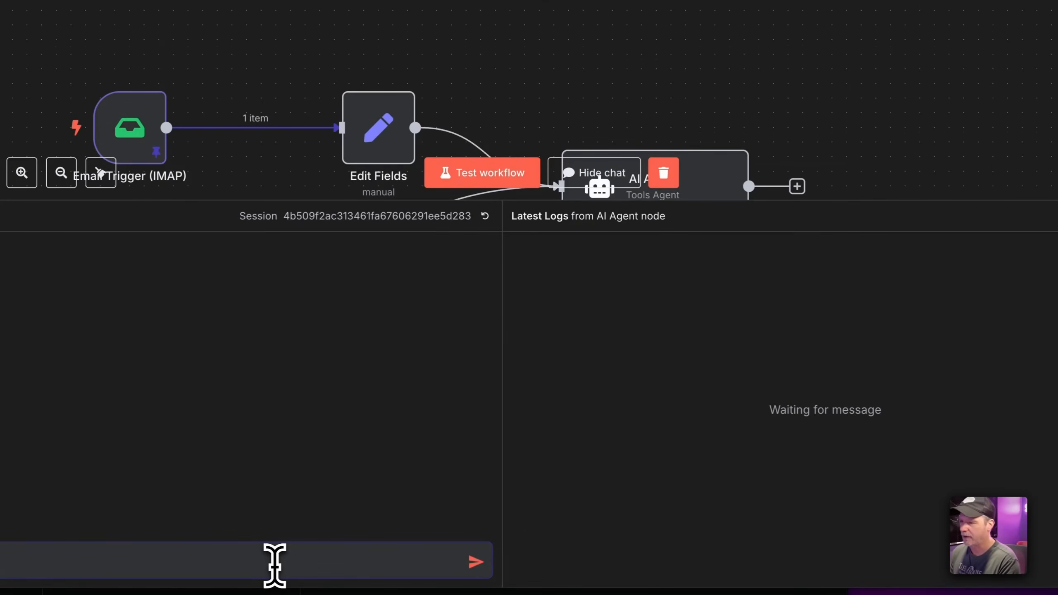
text(hello)
key(Return)
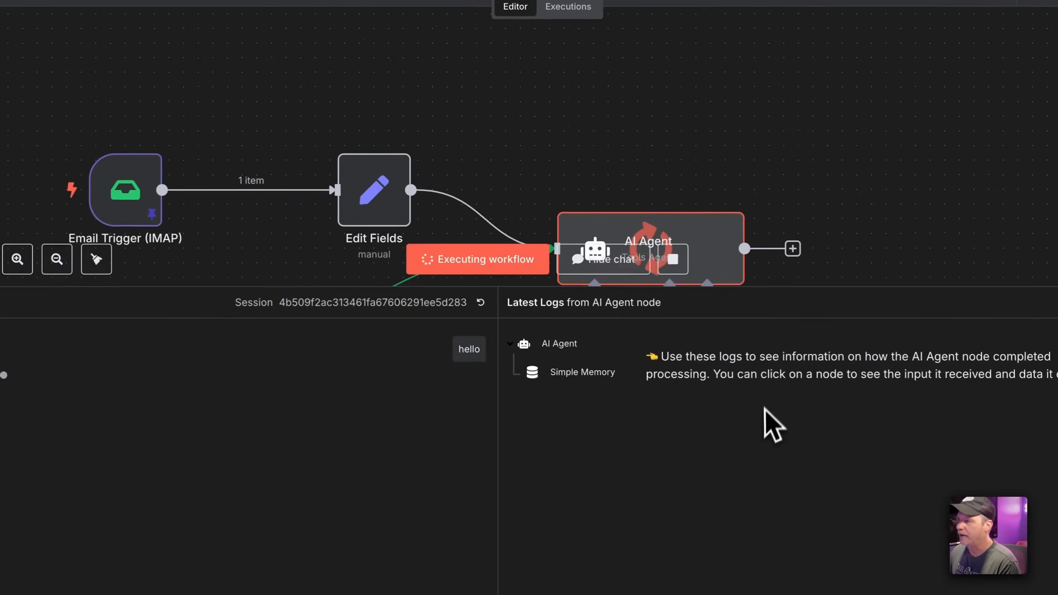
Inspect the AI Agent's input fields from the chat and Email triggers and its chatInput prompt
double_click(688, 269)
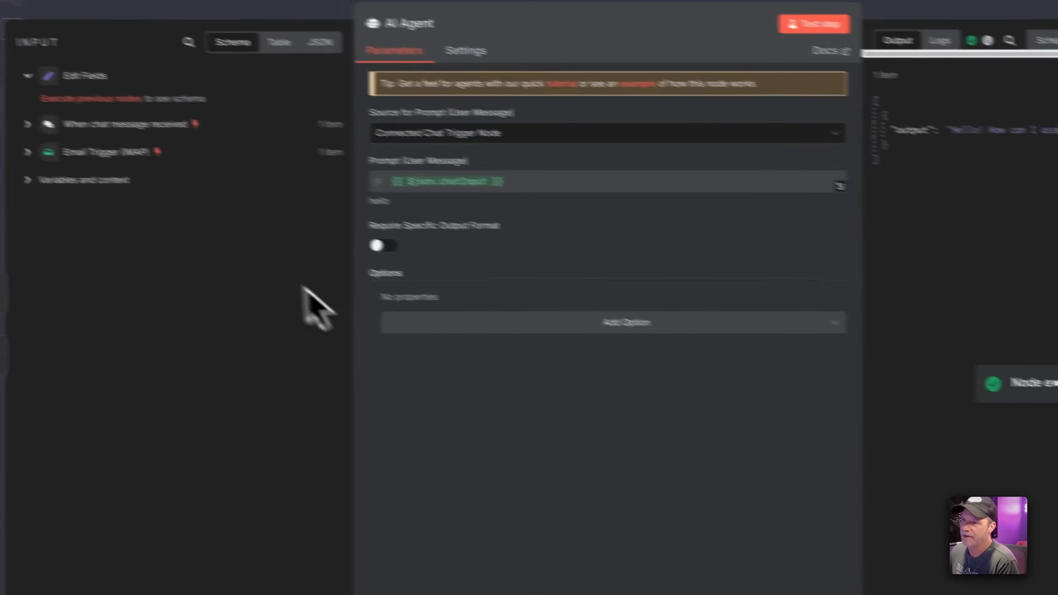
click(75, 163)
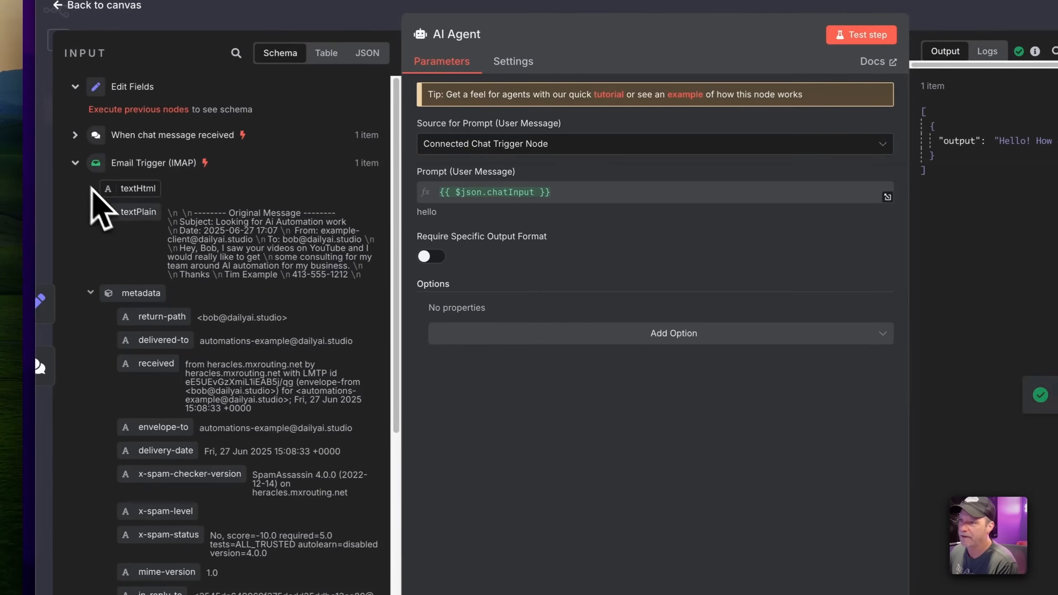
click(76, 163)
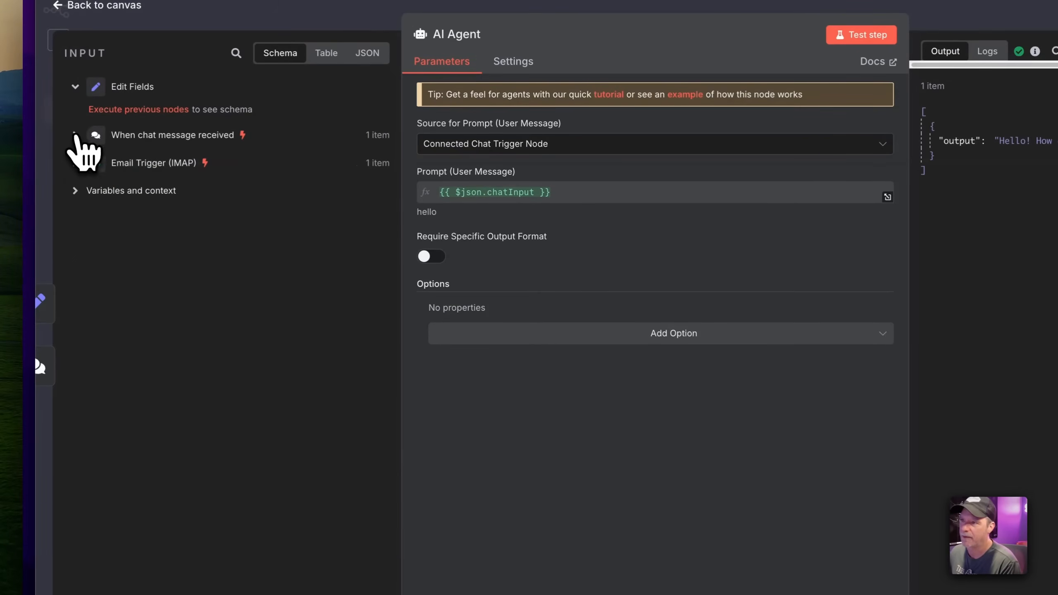
click(76, 136)
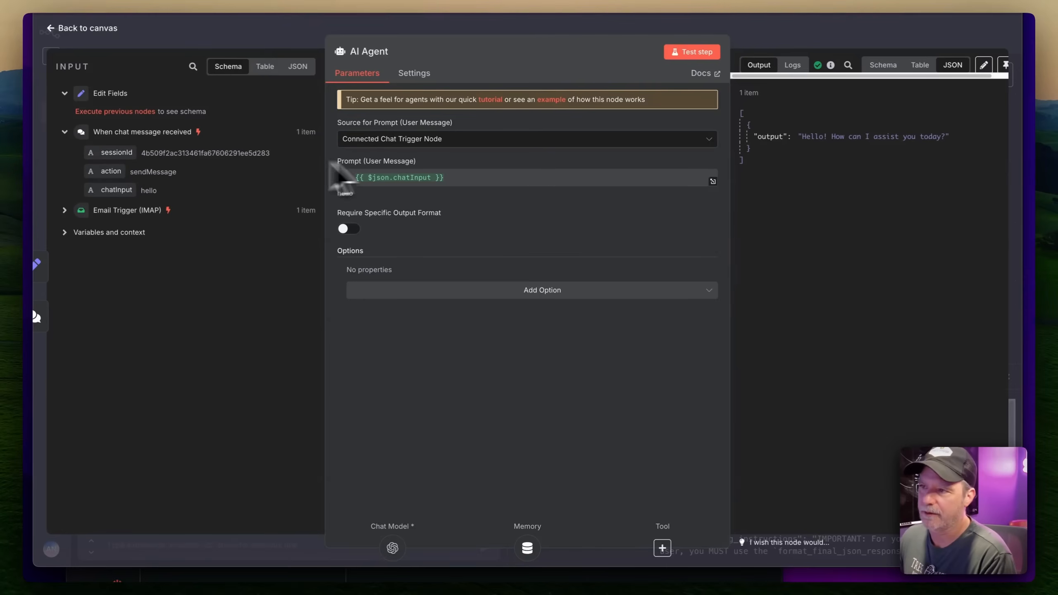
click(79, 212)
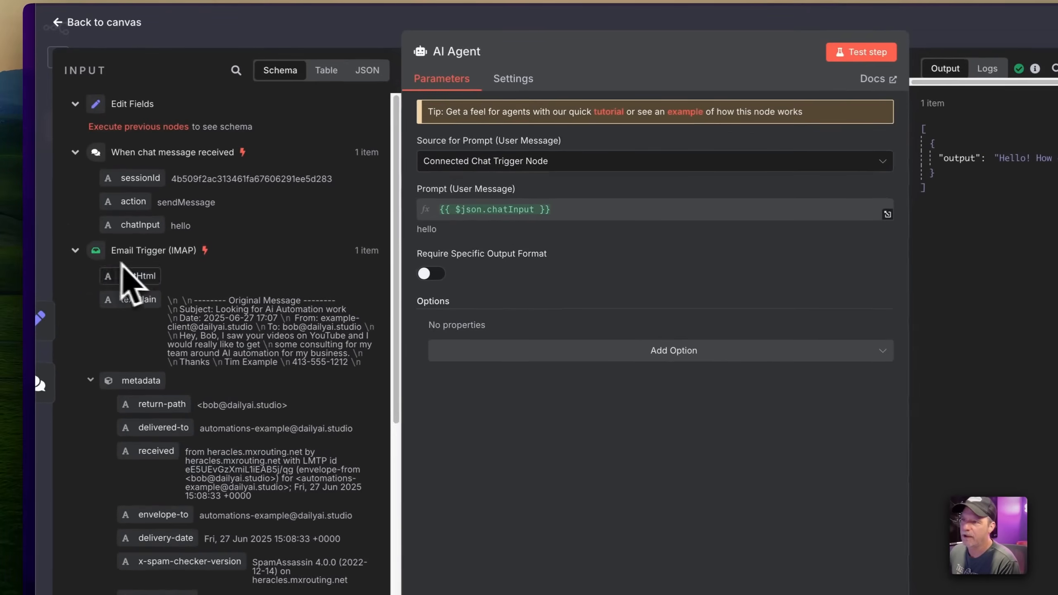
click(76, 250)
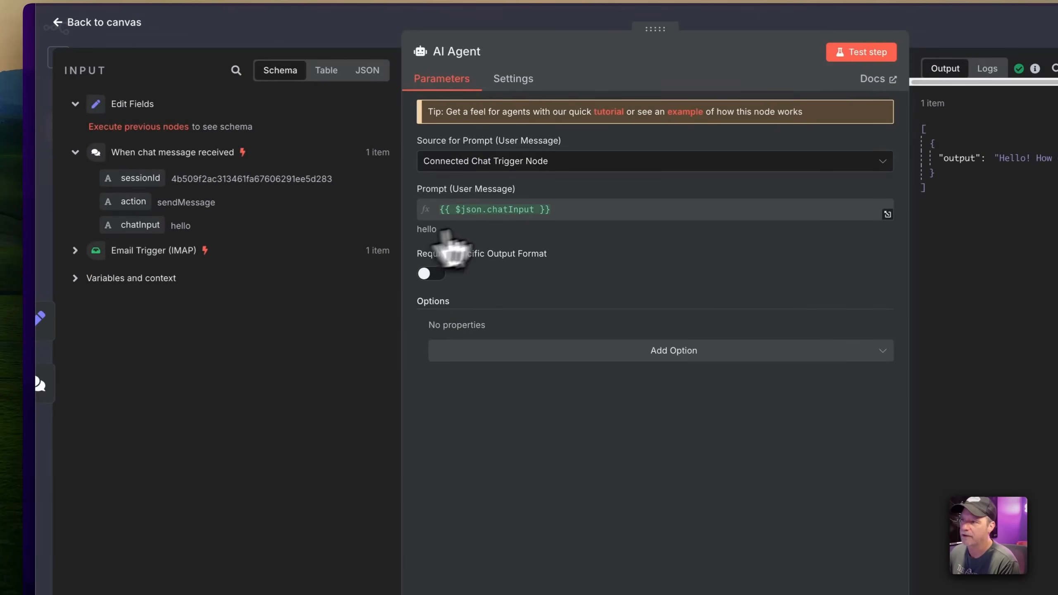
click(611, 19)
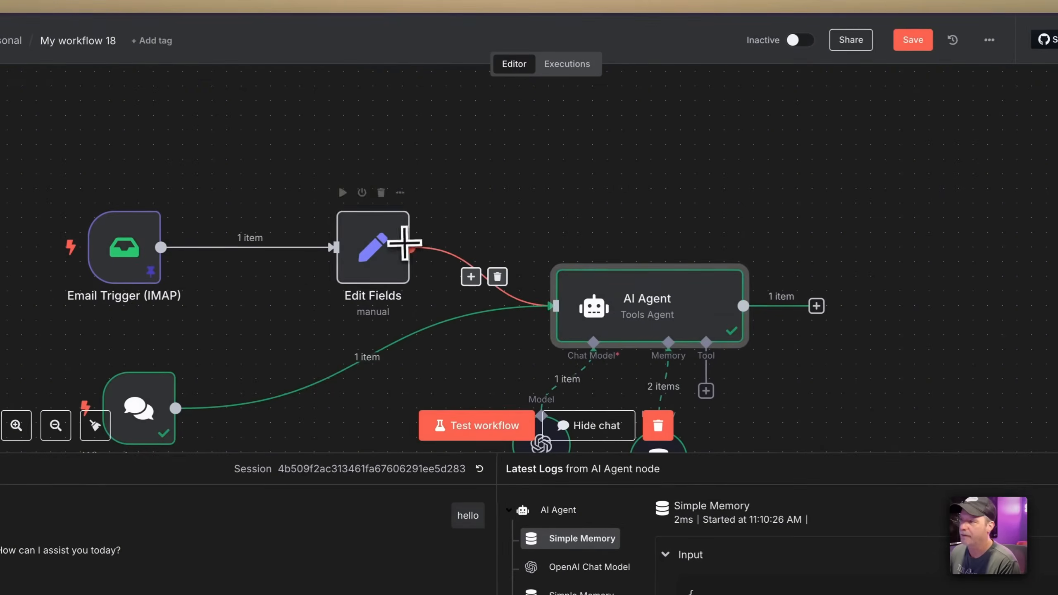
double_click(613, 304)
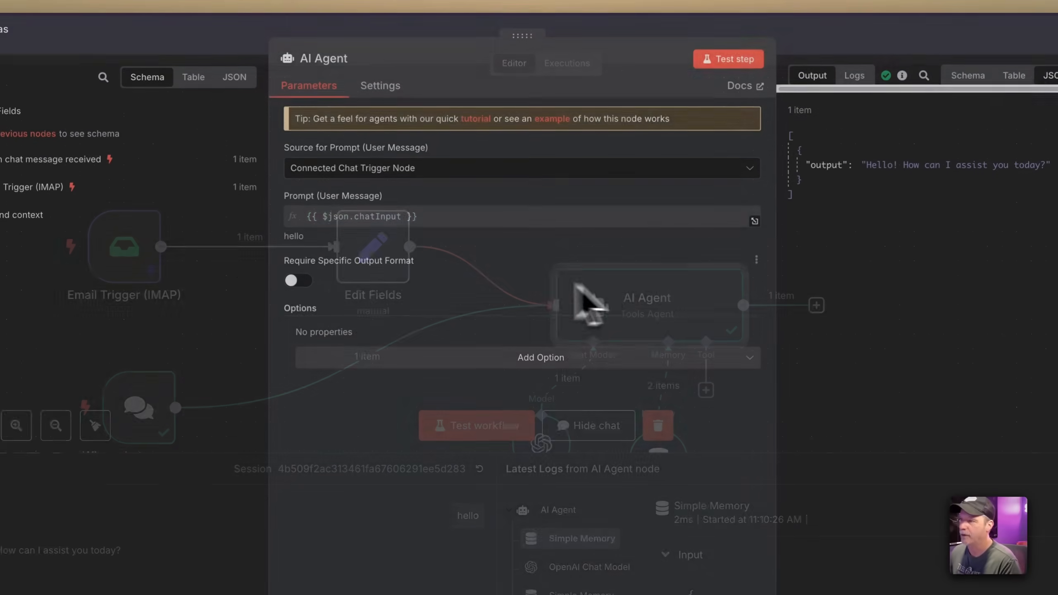
double_click(387, 219)
click(790, 38)
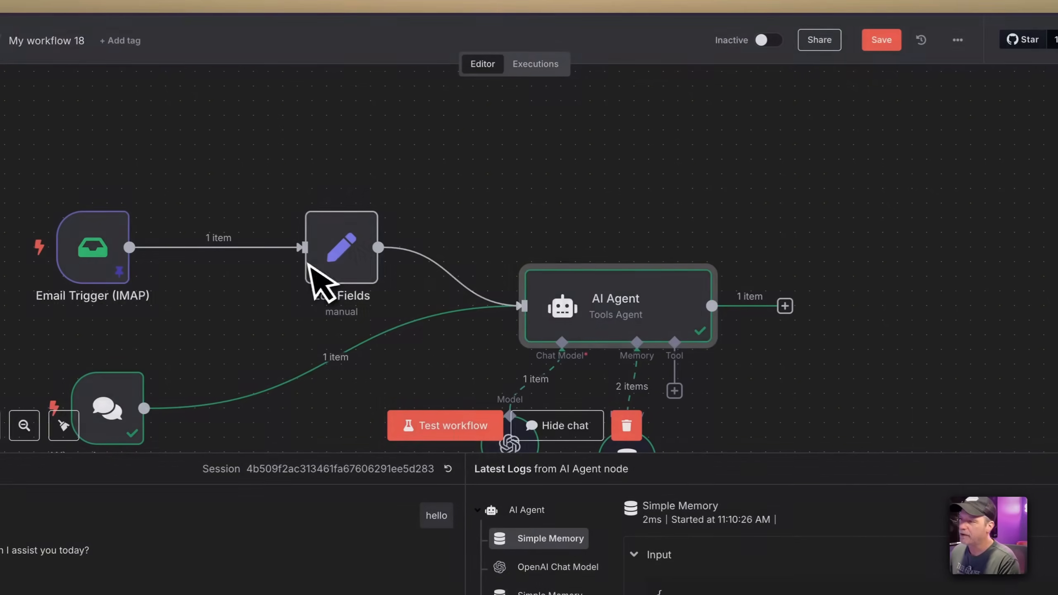
Check the chatInput field in Edit Fields, then nudge that node slightly right
click(350, 250)
double_click(351, 249)
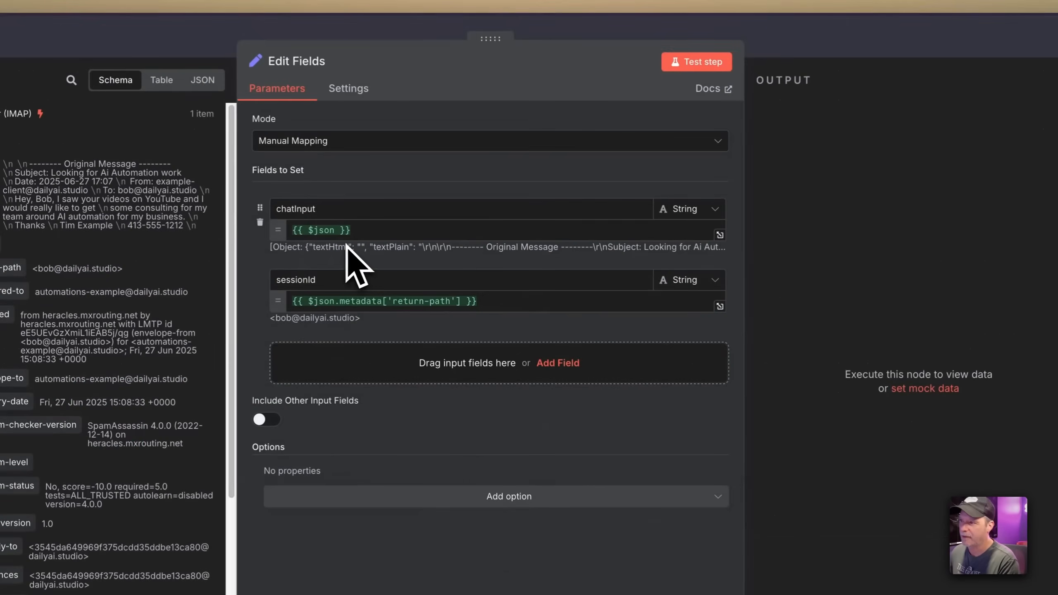
double_click(308, 209)
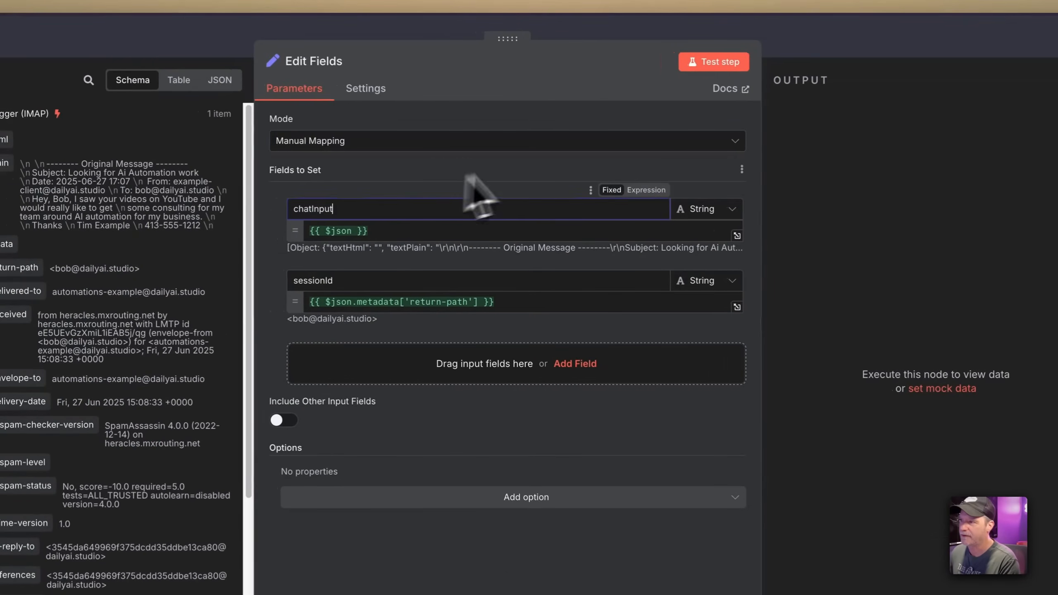
click(795, 51)
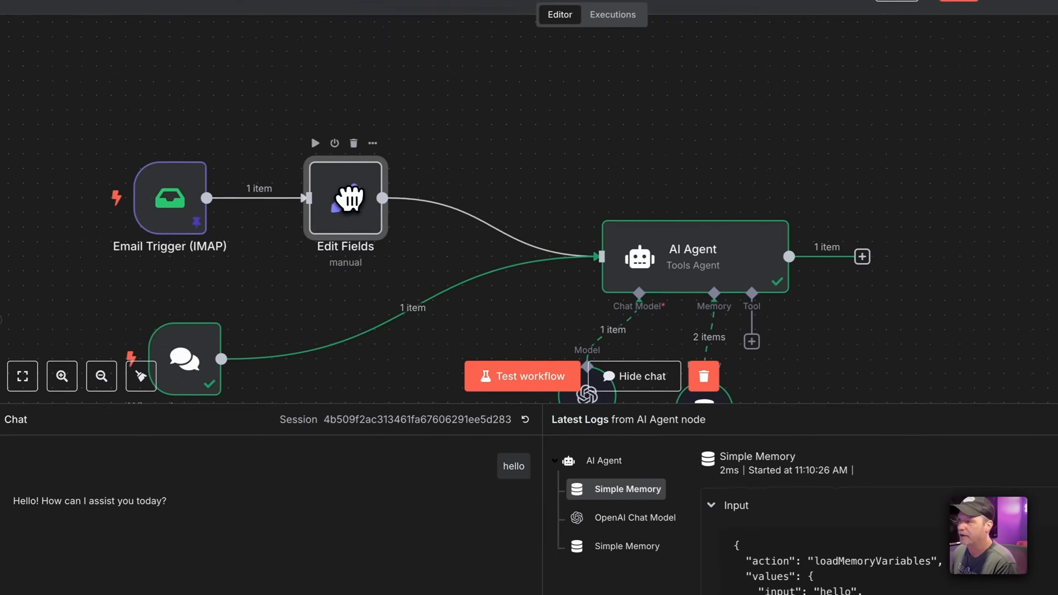
drag(336, 146, 348, 143)
Clear the test run's execution data and hide the test chat
click(705, 375)
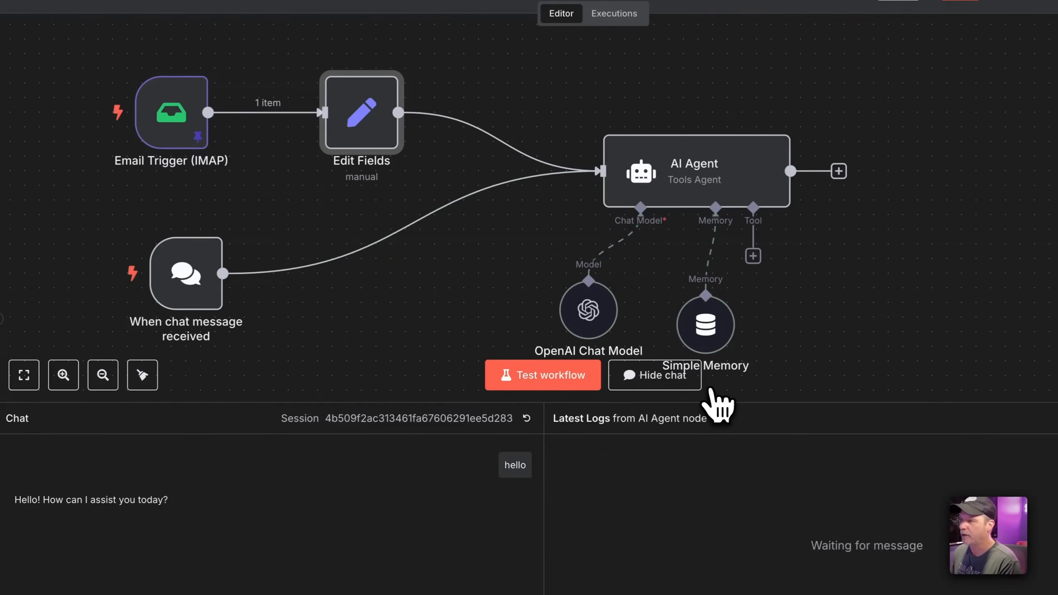
click(674, 385)
scroll(678, 397, up, 1)
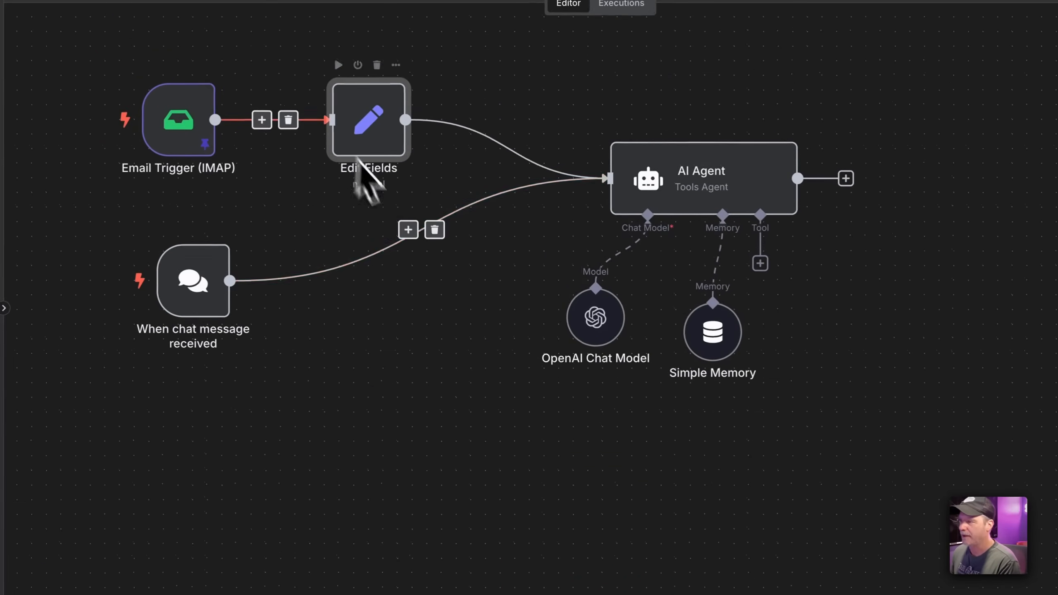
Shift the AI Agent left and move OpenAI Chat Model and Simple Memory further below it
drag(652, 200, 622, 186)
drag(607, 326, 533, 355)
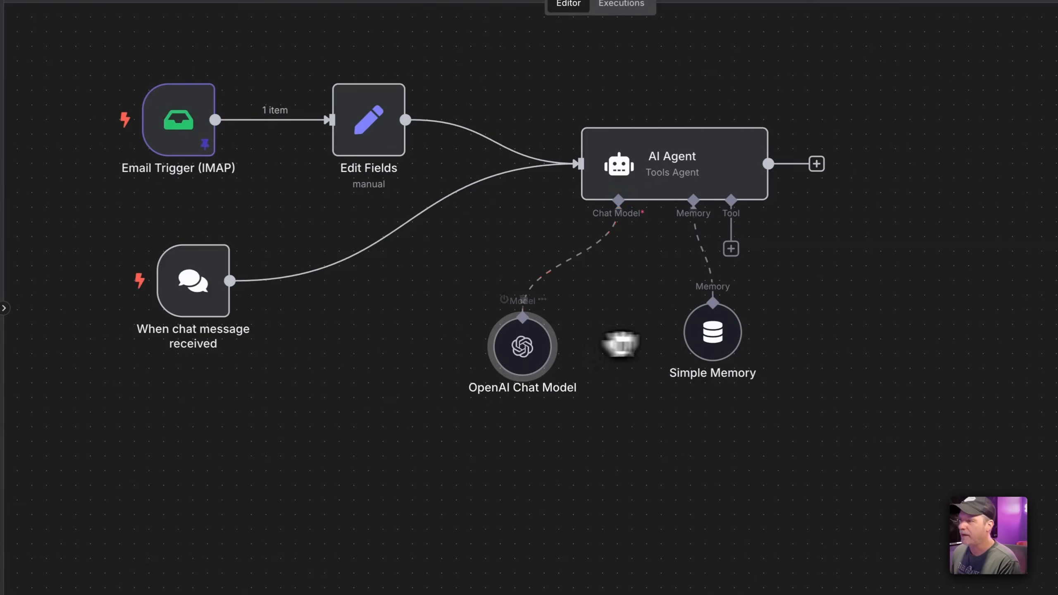
drag(702, 334, 628, 377)
drag(656, 185, 632, 154)
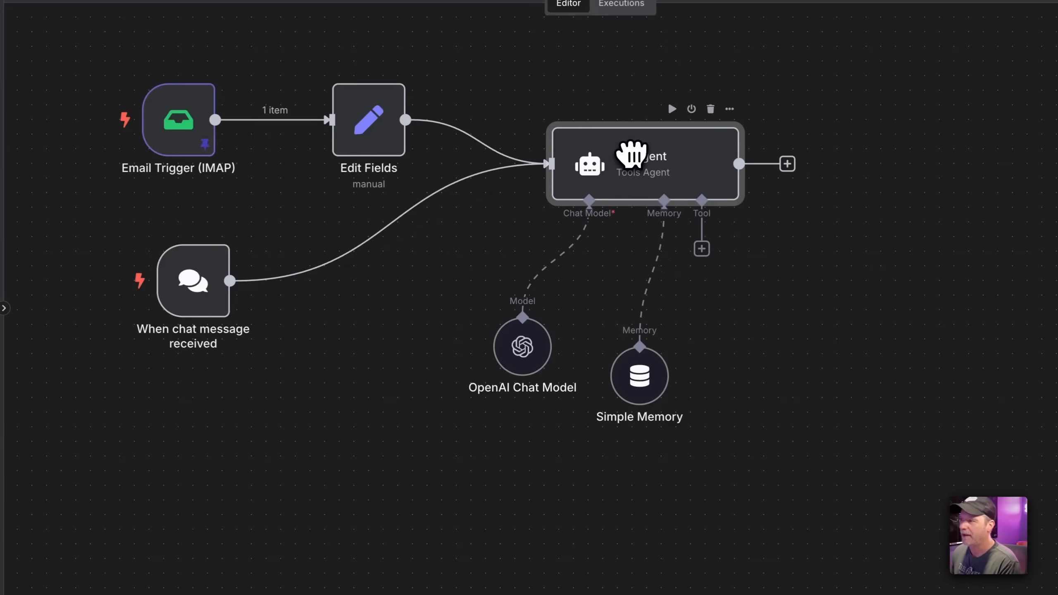
drag(639, 375, 592, 431)
drag(523, 346, 487, 425)
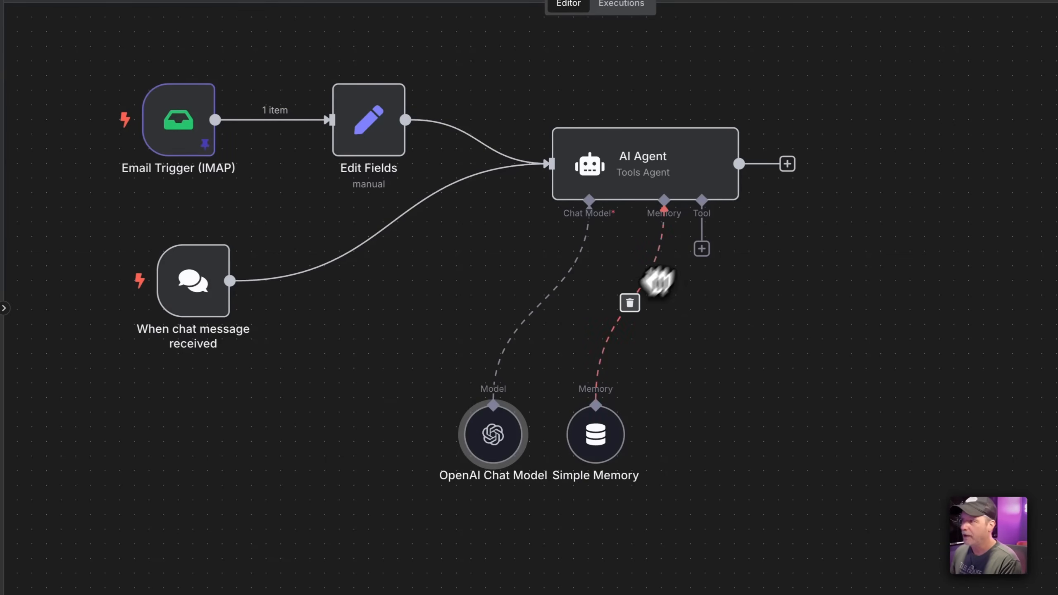
Add a Google Sheets tool and set its Document By URL to the pasted spreadsheet link
click(701, 249)
text(sheet)
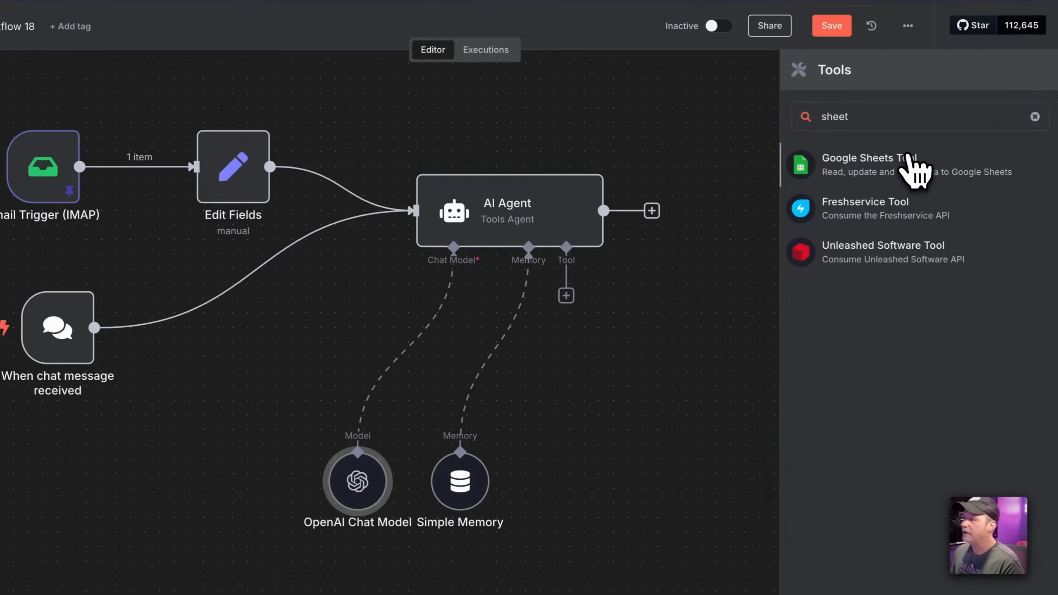
click(912, 163)
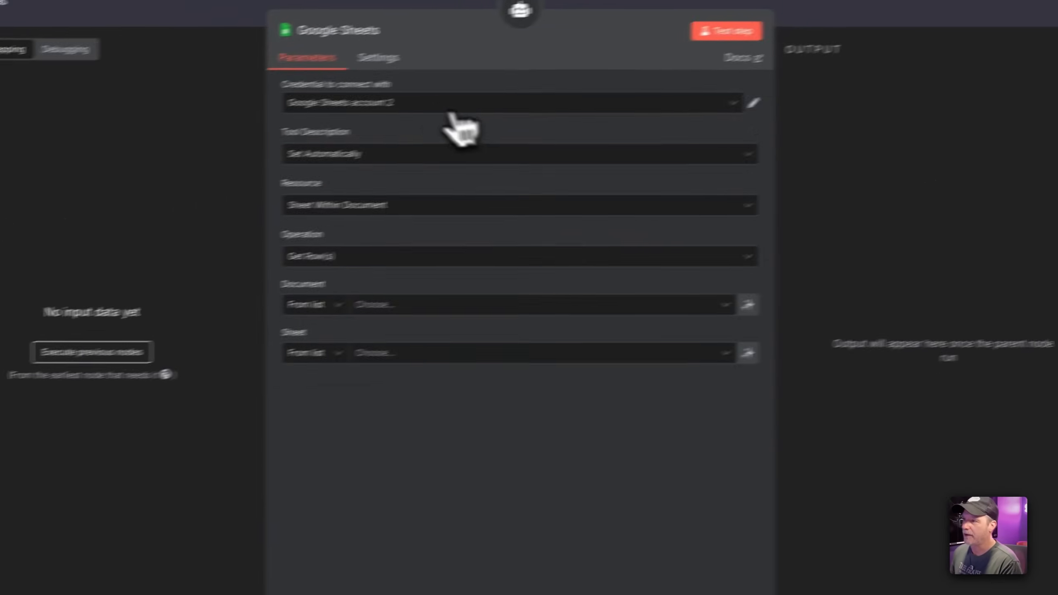
click(466, 297)
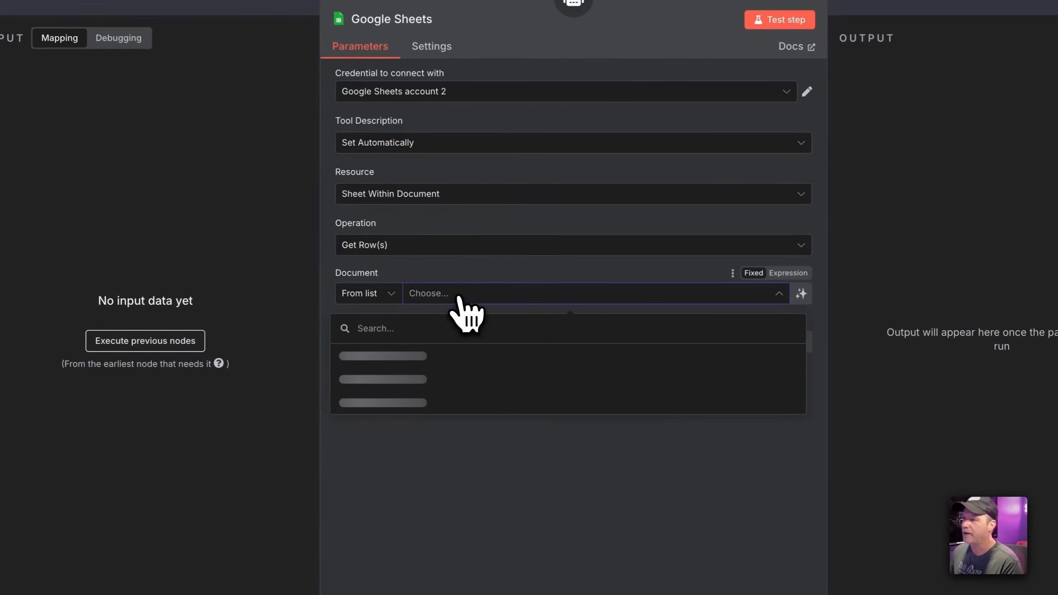
click(391, 294)
click(366, 356)
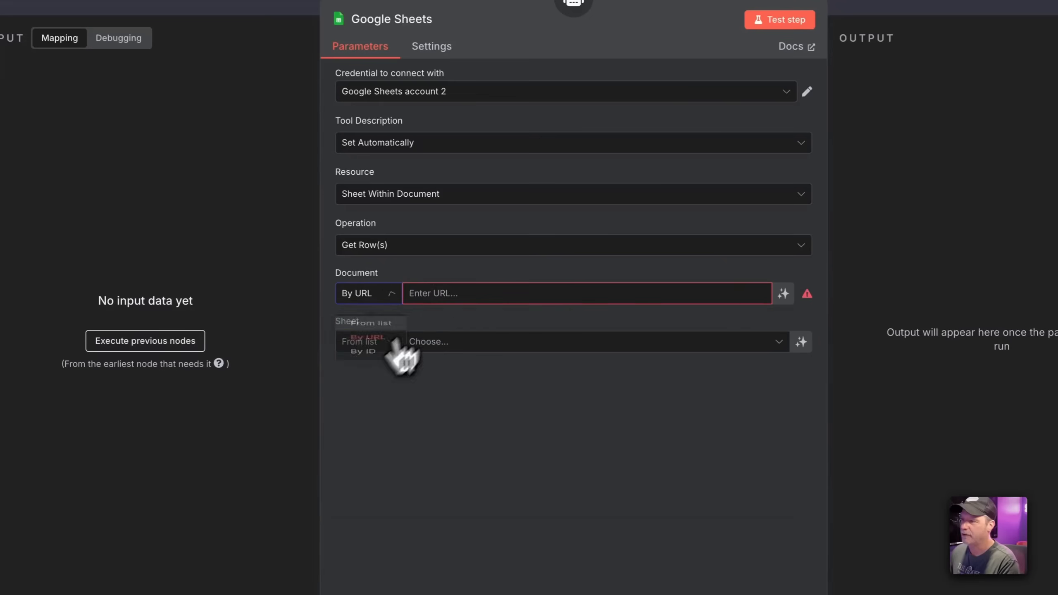
click(441, 293)
key(super+shift+v)
key(Down)
key(Return)
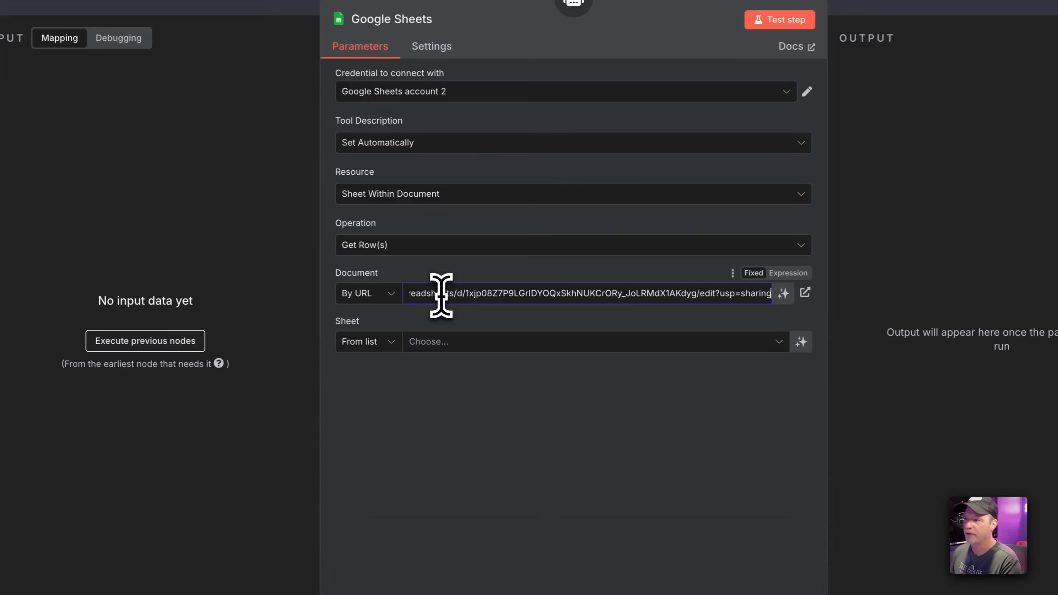
click(455, 417)
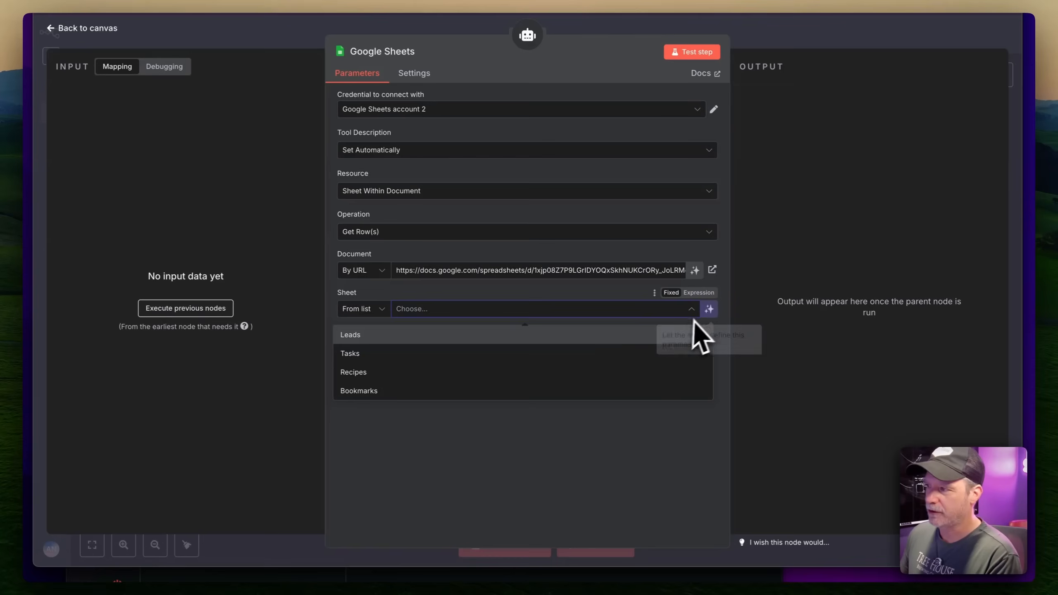
Pick the Leads sheet, then set Operation to Create and Resource to Document
click(601, 339)
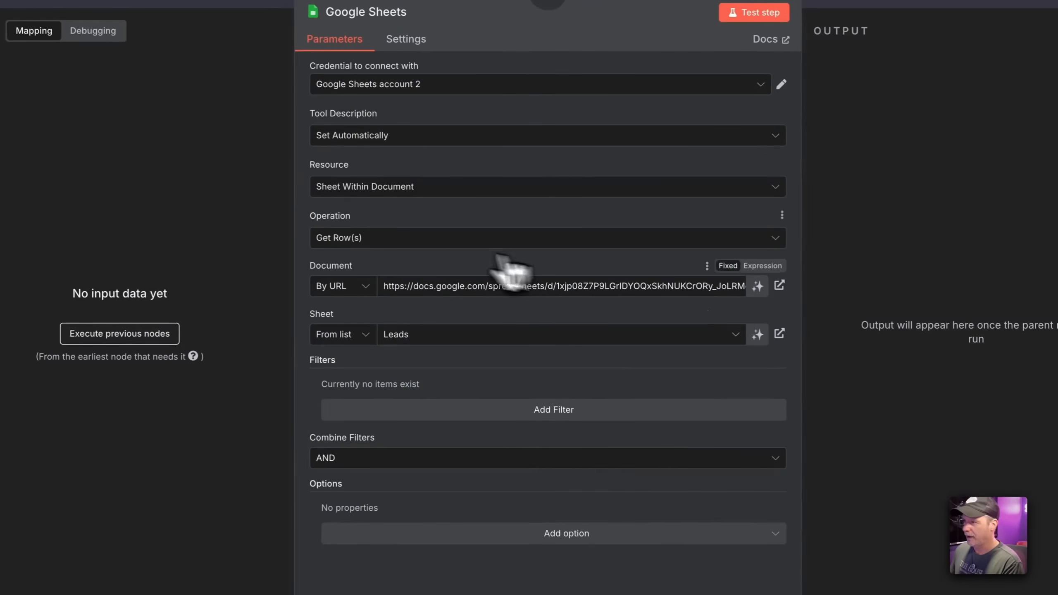
click(365, 239)
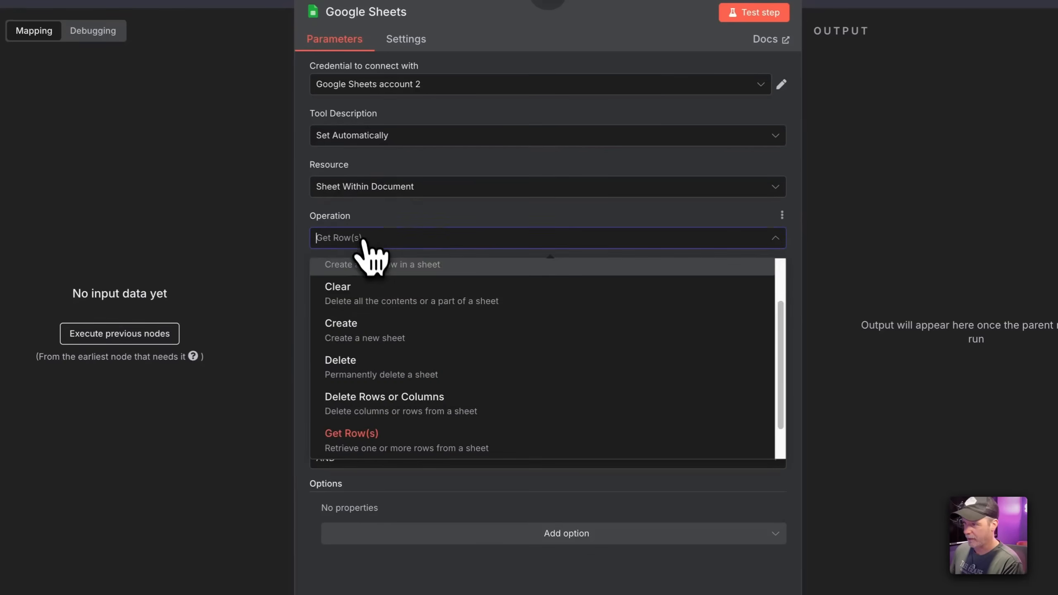
click(375, 327)
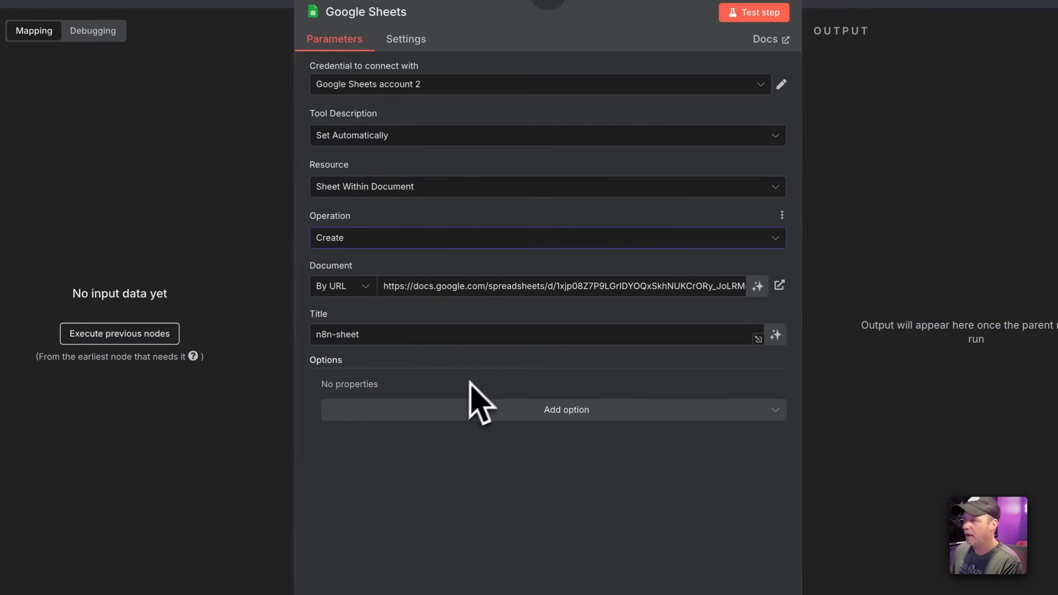
click(406, 337)
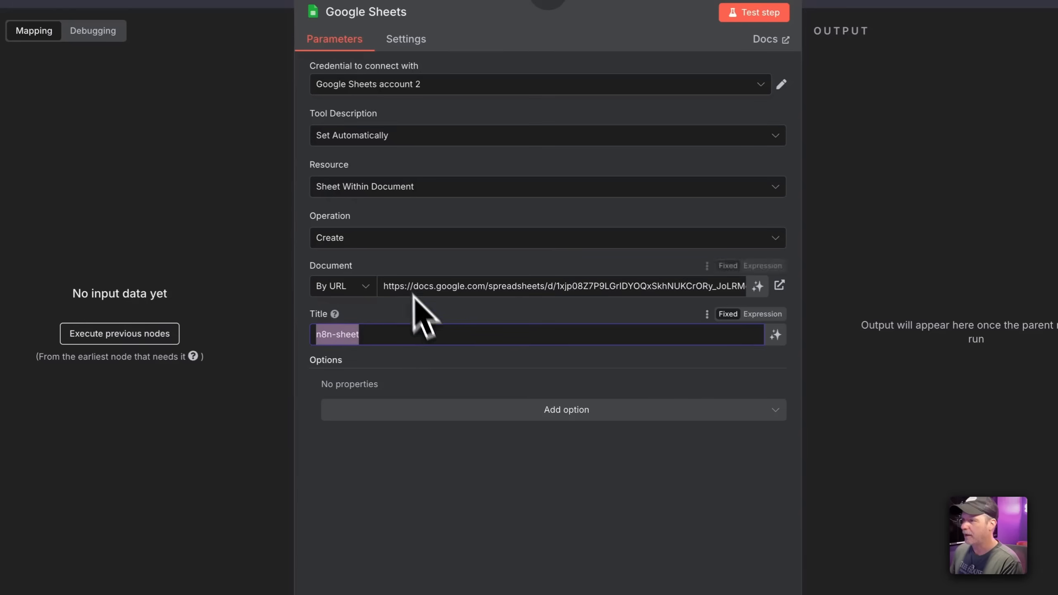
click(405, 191)
click(448, 163)
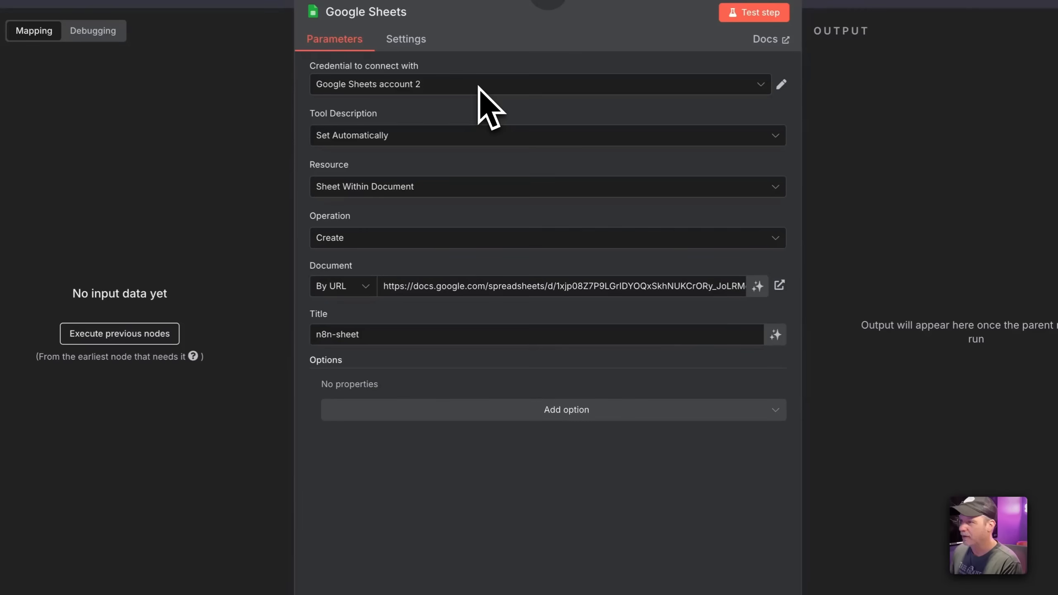
click(429, 192)
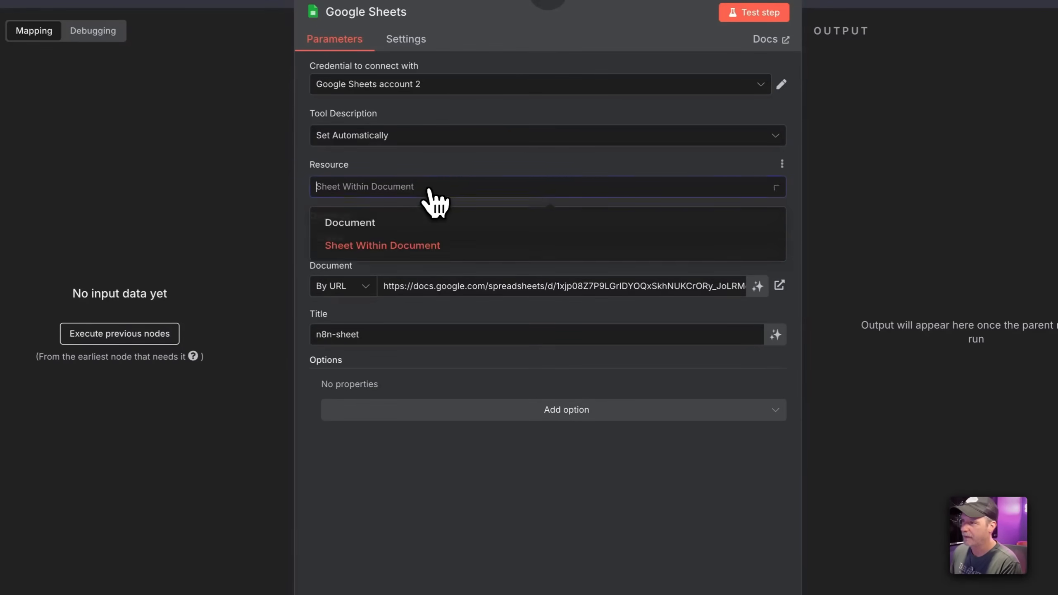
click(402, 227)
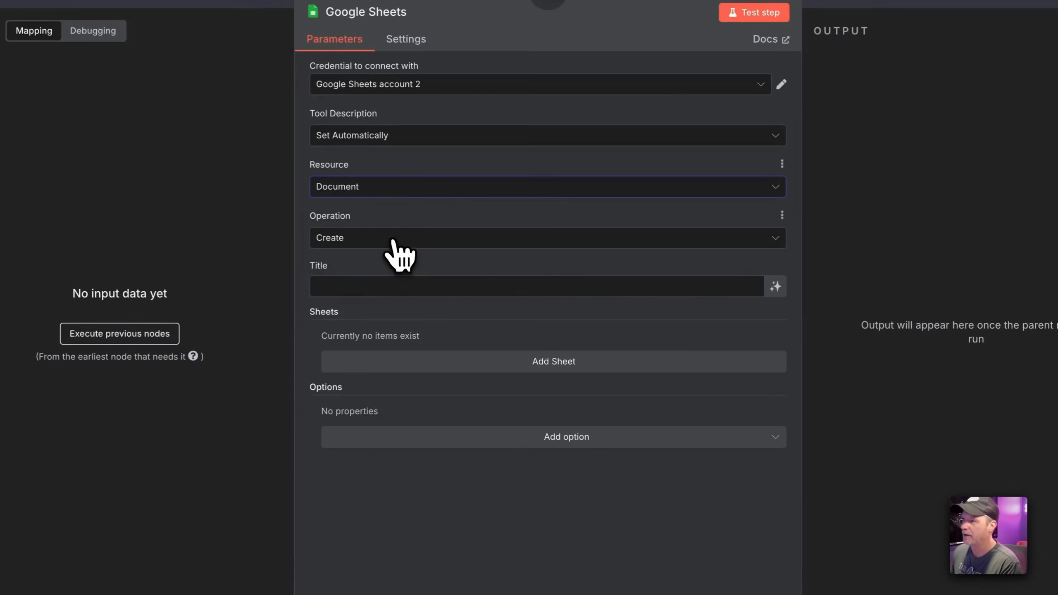
click(391, 246)
click(441, 208)
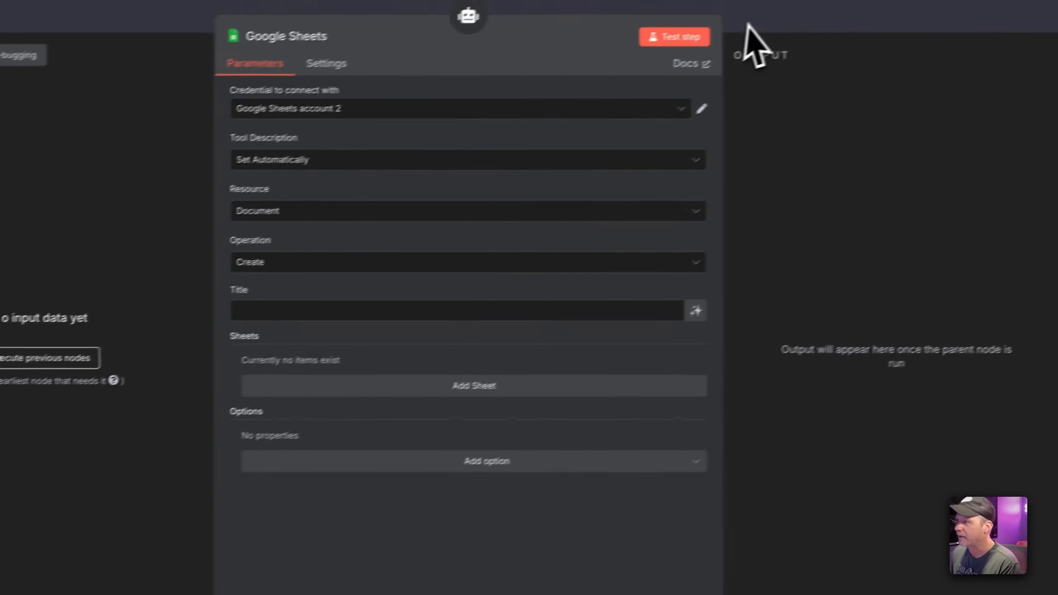
click(829, 2)
Delete the old Google Sheets node and add a new Google Sheets Tool to the AI Agent
drag(569, 373, 699, 452)
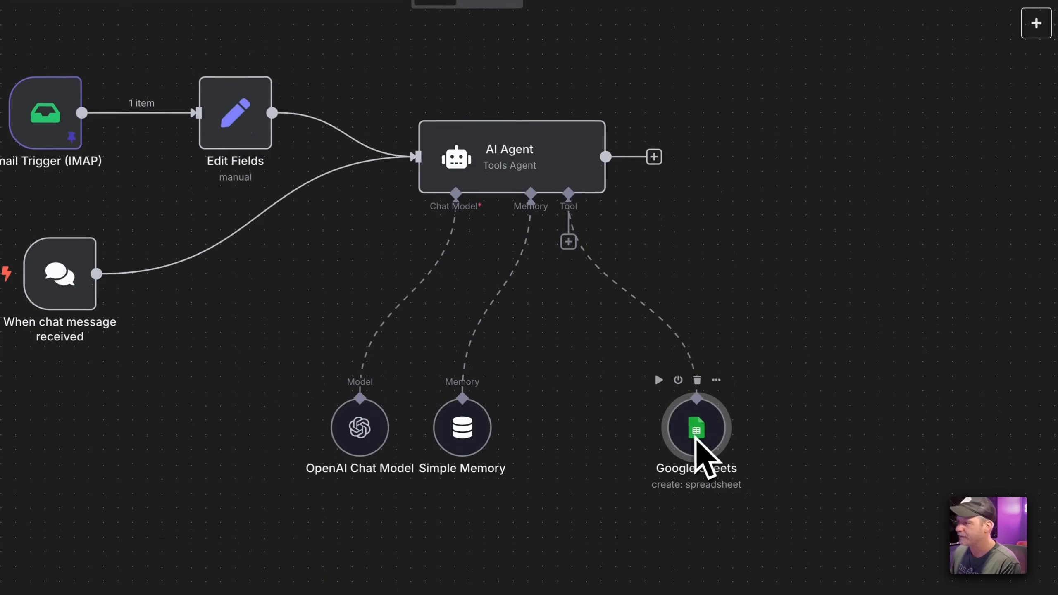
key(Delete)
click(569, 243)
text(sh)
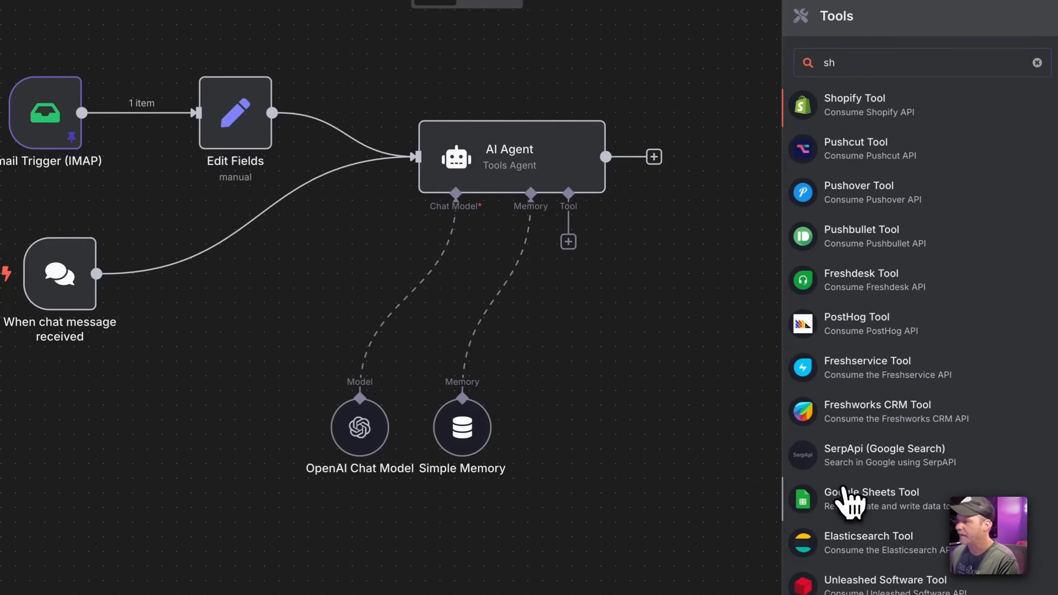
click(846, 502)
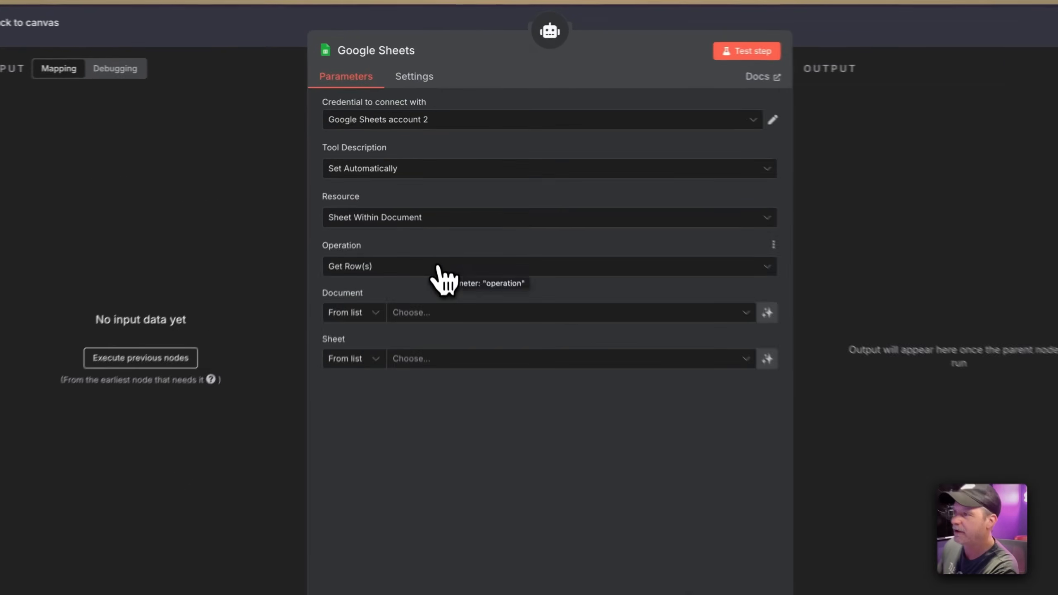
Set the operation to Append Row and rename the tool add_leads_to_sheets
click(440, 234)
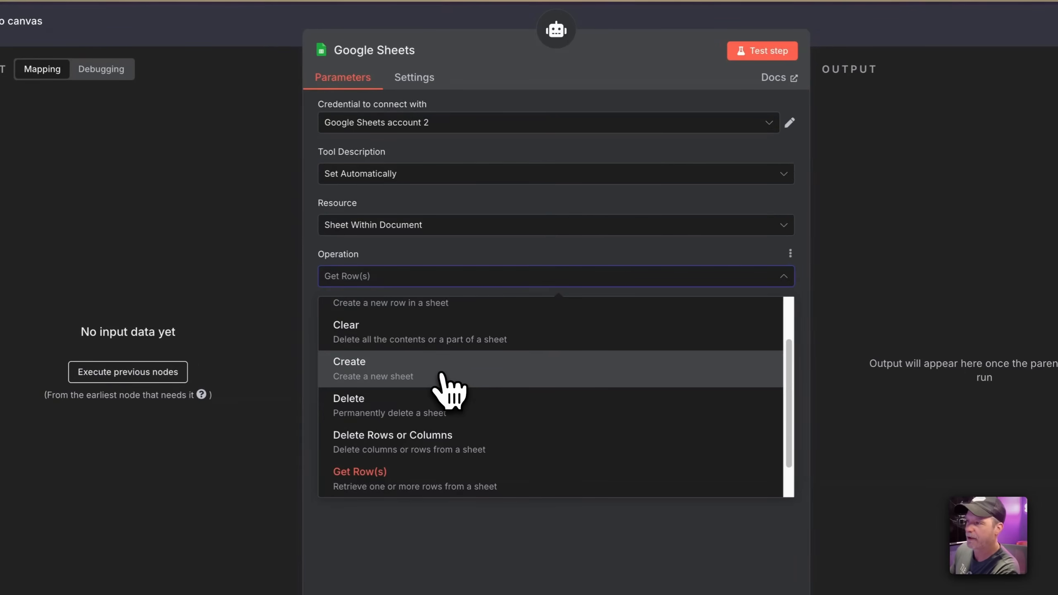
scroll(440, 382, up, 3)
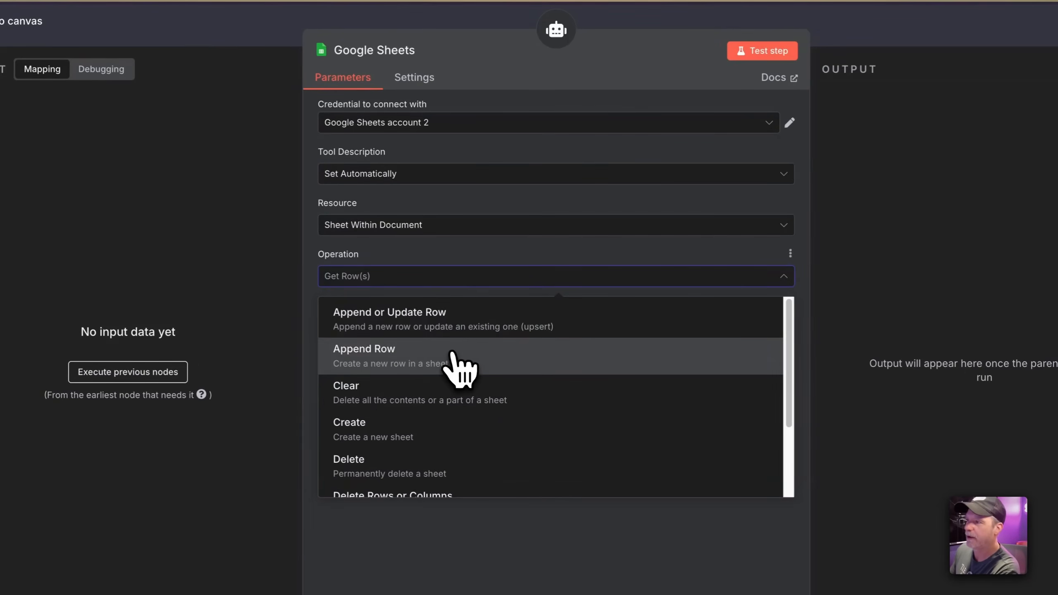
click(452, 359)
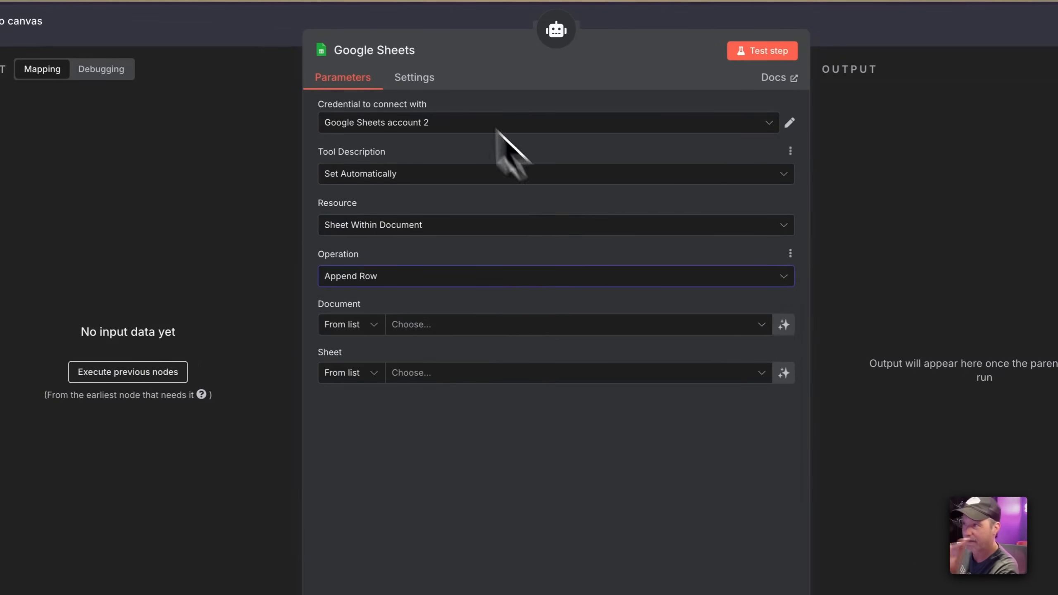
click(409, 49)
text(add_)
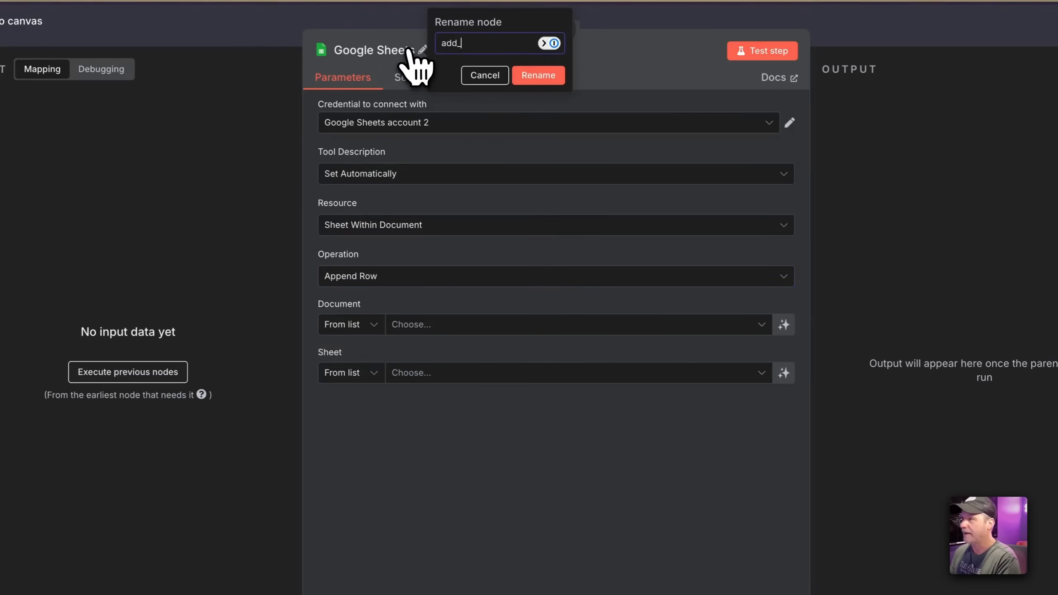
text(leads_to_)
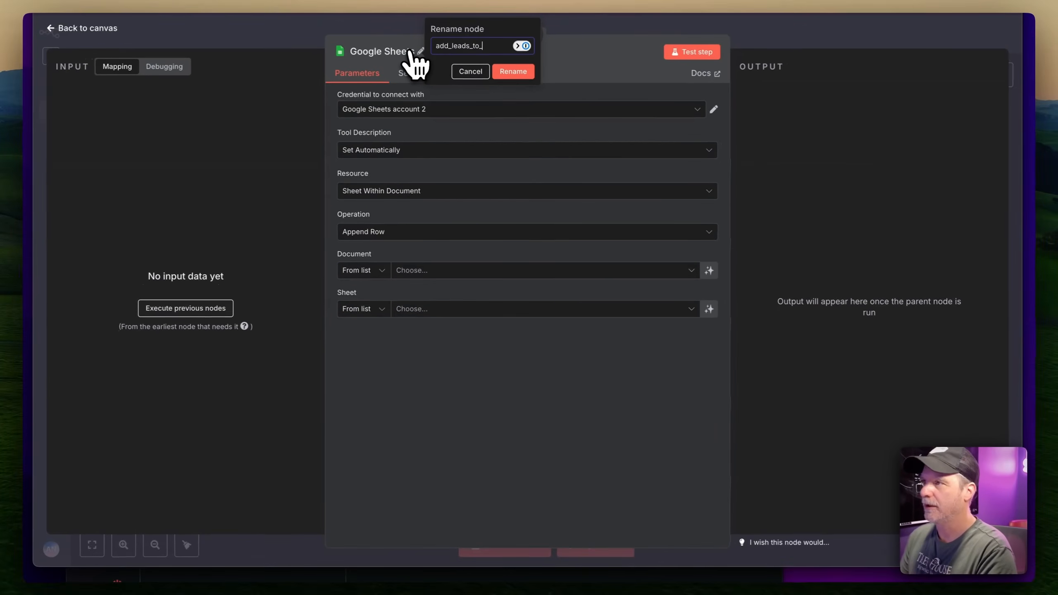
text(sheets)
key(Return)
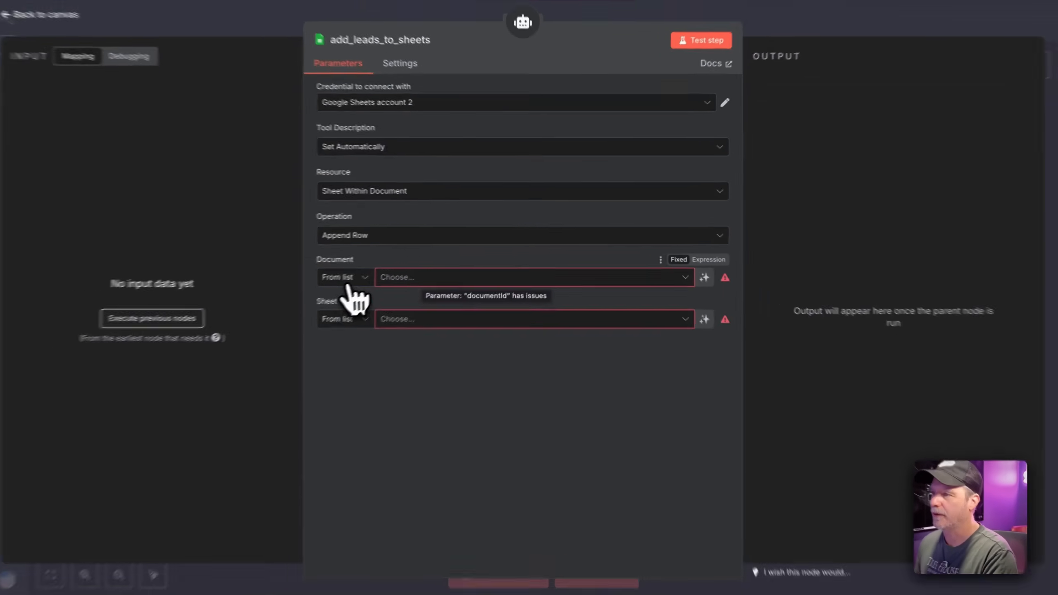
Set the Document By URL to the pasted spreadsheet link and choose the Leads sheet
click(362, 270)
click(361, 322)
click(374, 299)
key(super+shift+v)
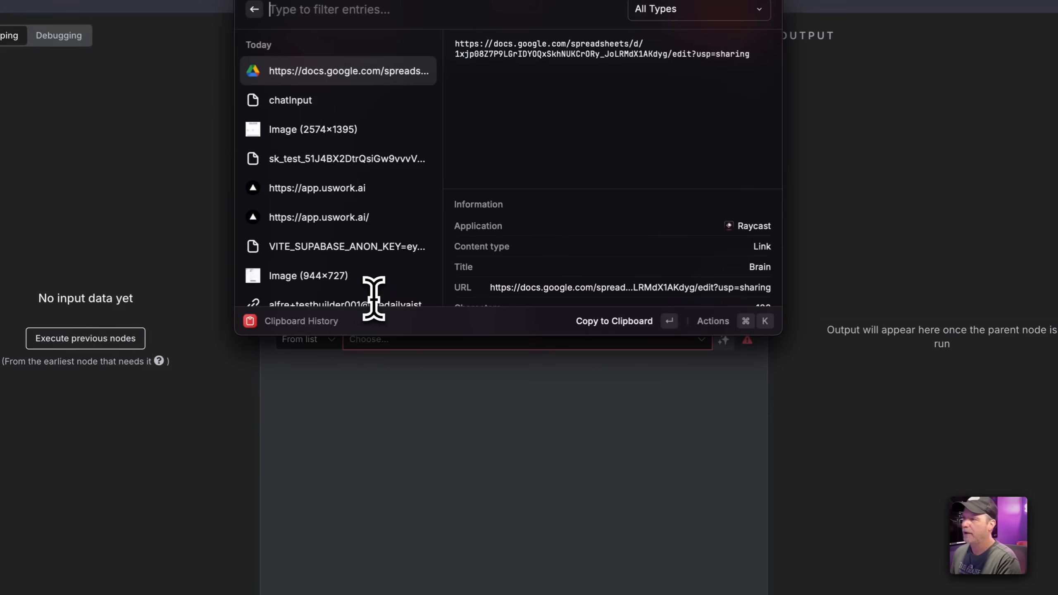
key(Return)
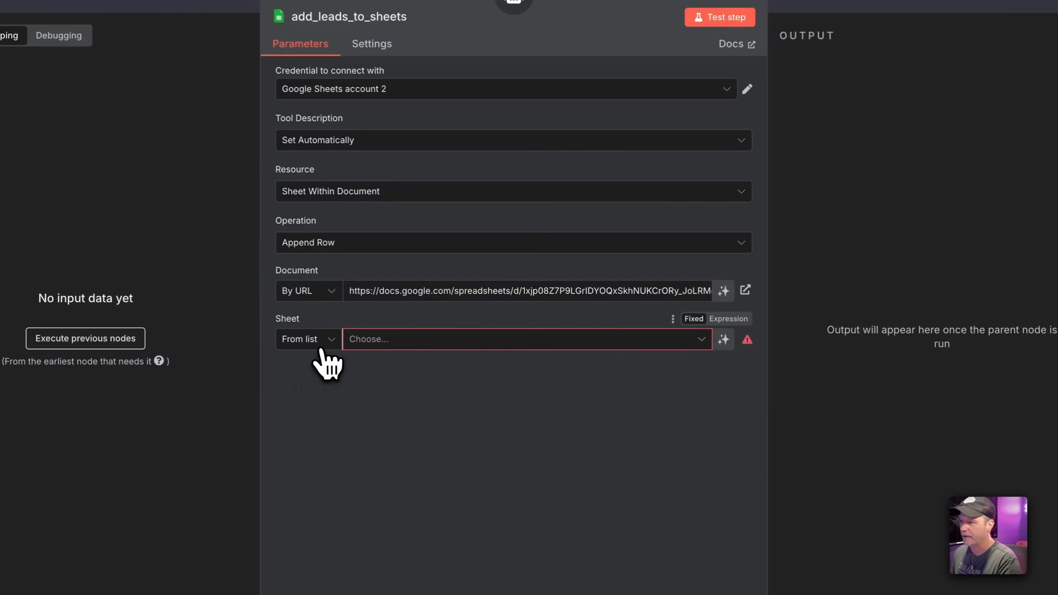
click(322, 347)
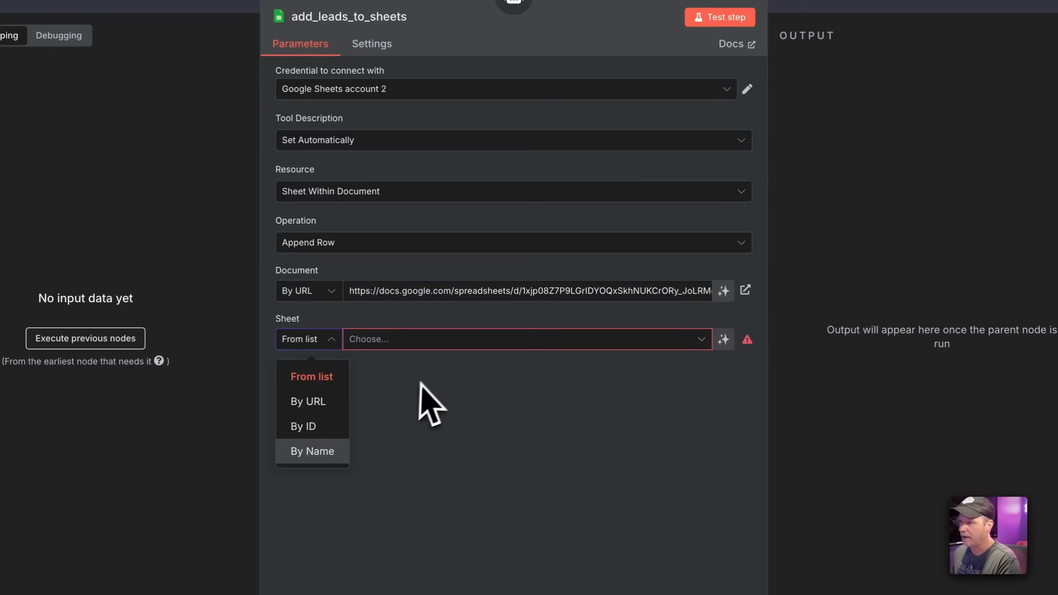
click(435, 343)
click(401, 370)
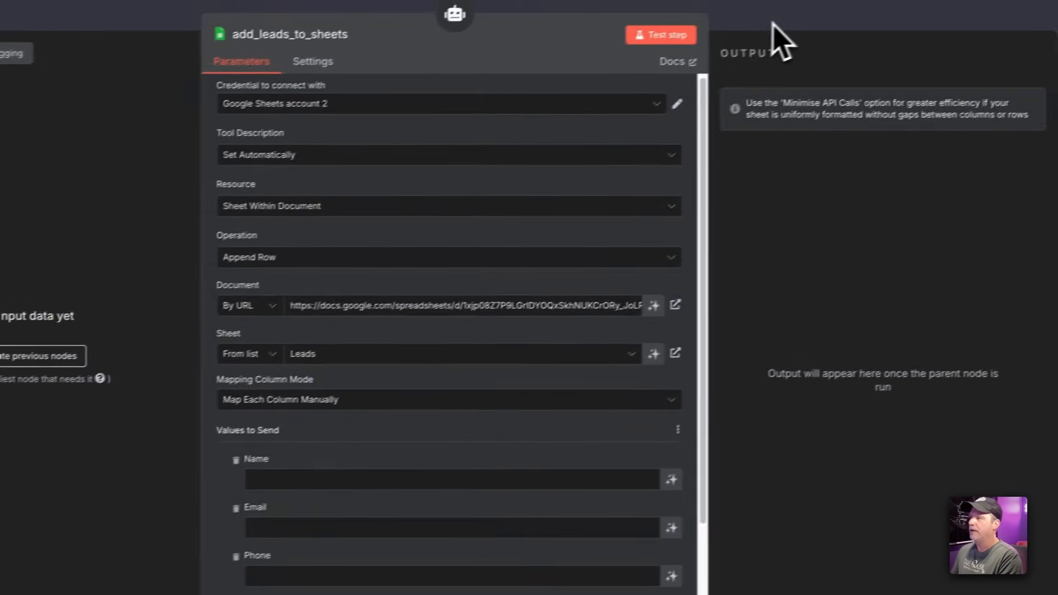
click(831, 6)
Add another Google Sheets Tool named existing_leads with a manually written description
drag(569, 358, 744, 449)
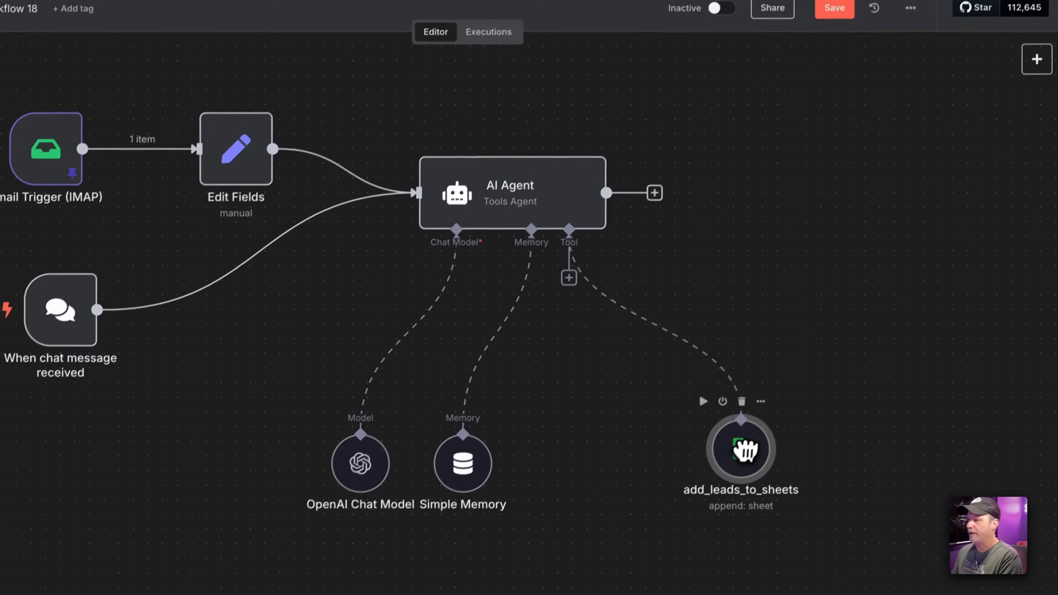
click(569, 277)
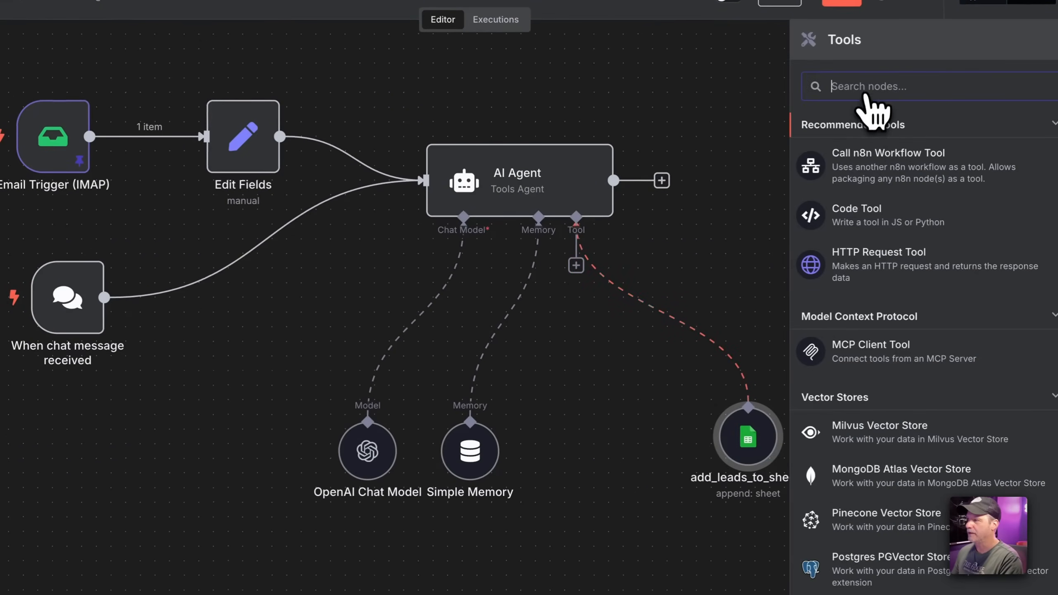
text(shee)
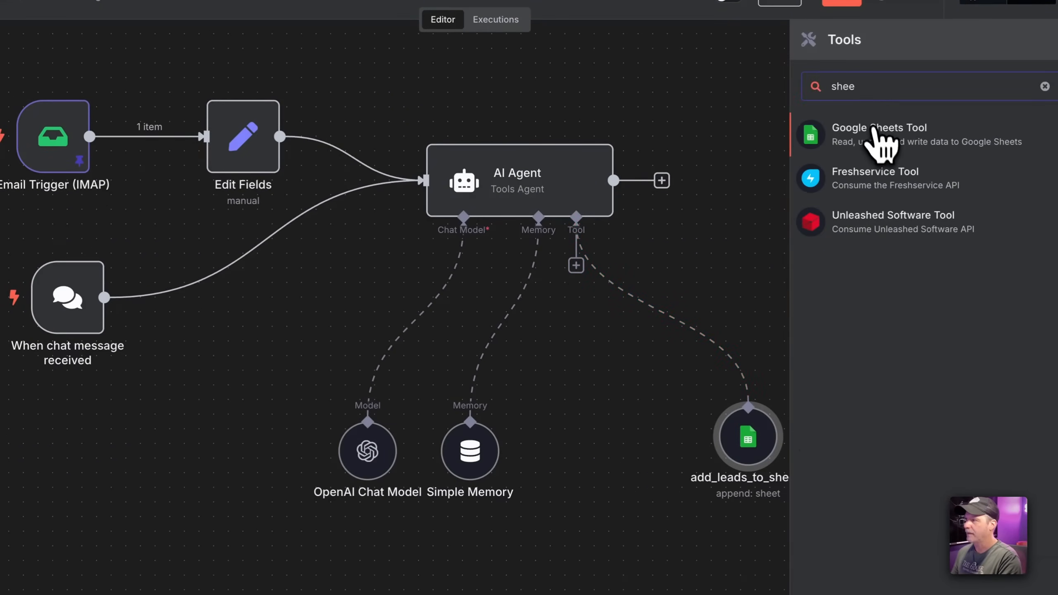
click(879, 138)
click(387, 61)
text(existing_leads)
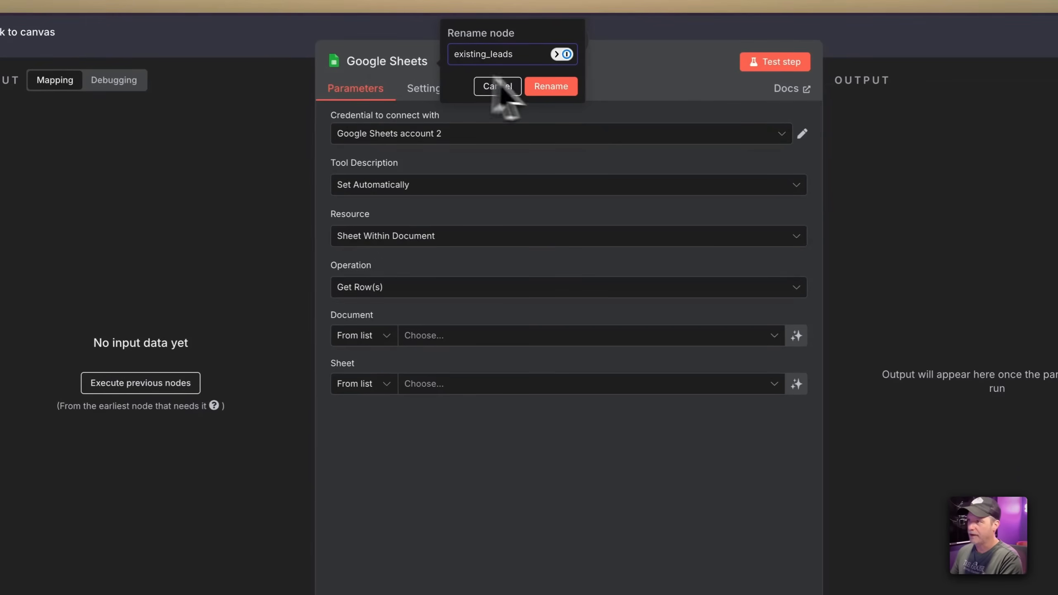
click(551, 86)
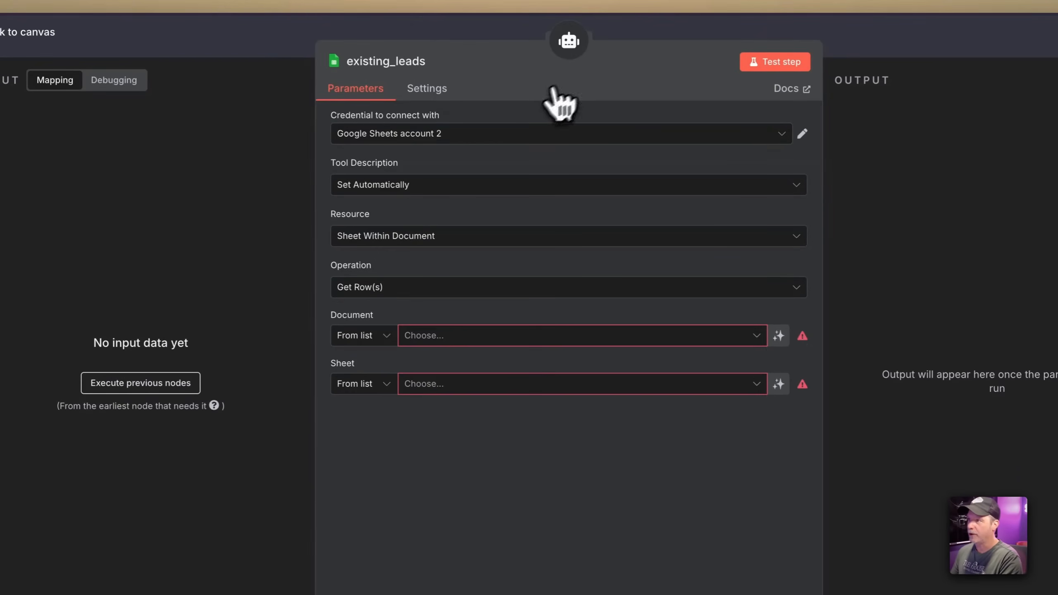
click(398, 185)
click(389, 258)
triple_click(385, 233)
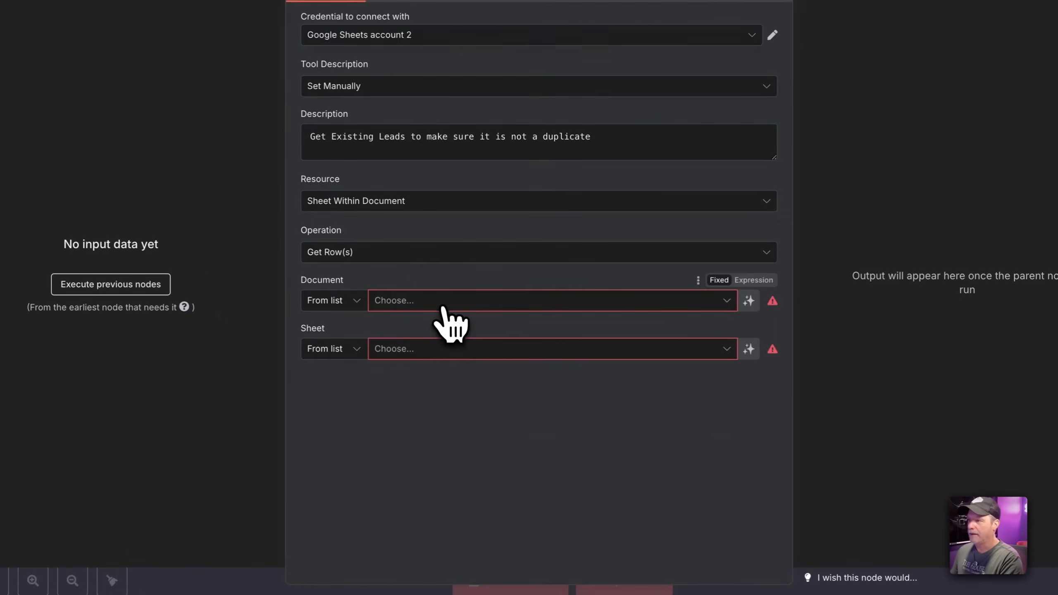
Link the tool to the spreadsheet By URL and select the Leads sheet
click(441, 309)
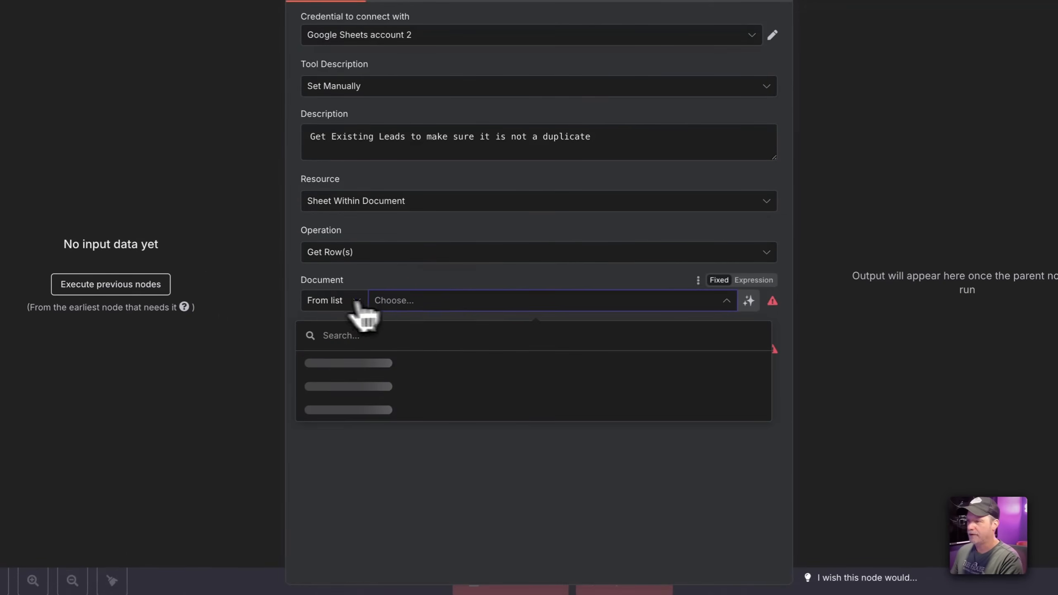
click(354, 301)
click(341, 361)
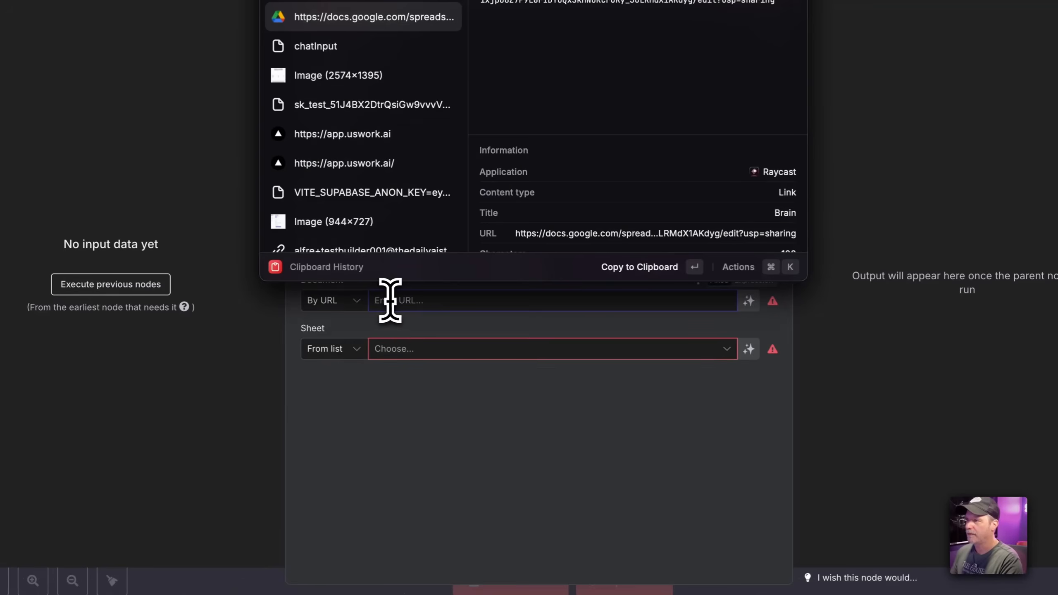
key(Return)
click(350, 352)
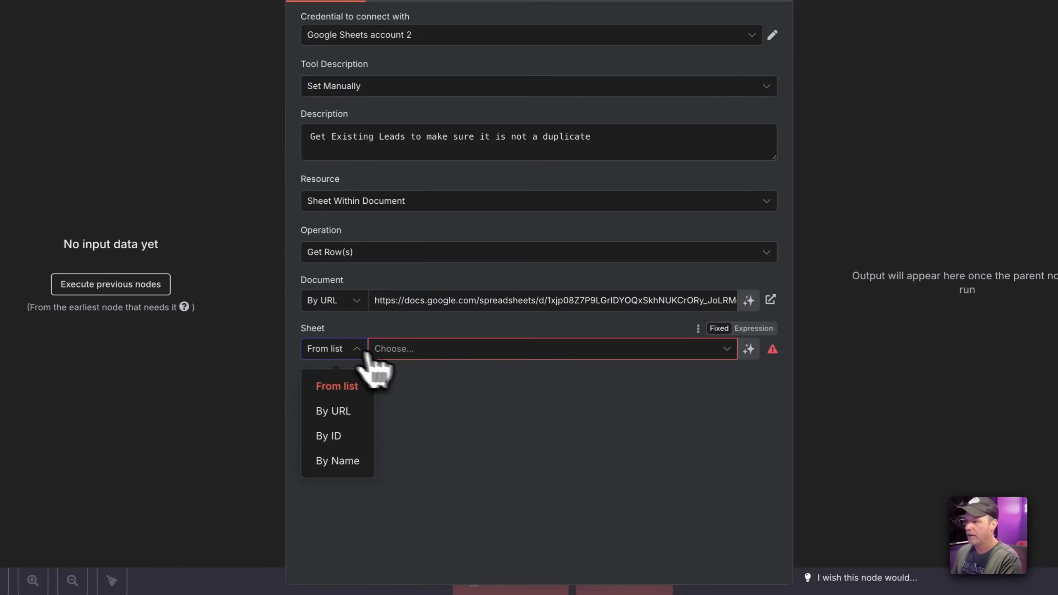
click(406, 356)
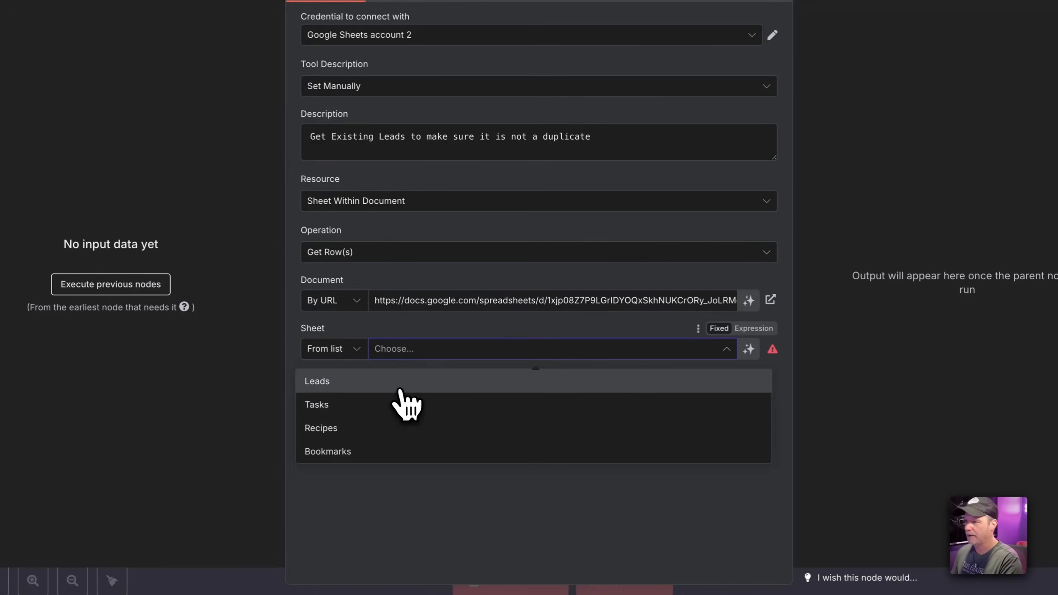
click(401, 382)
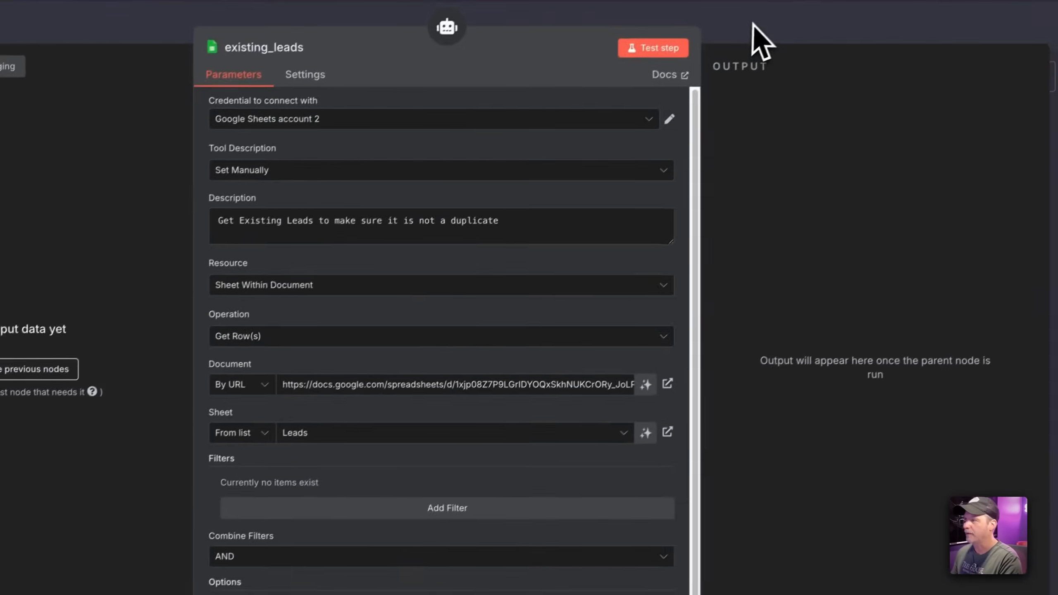
click(753, 25)
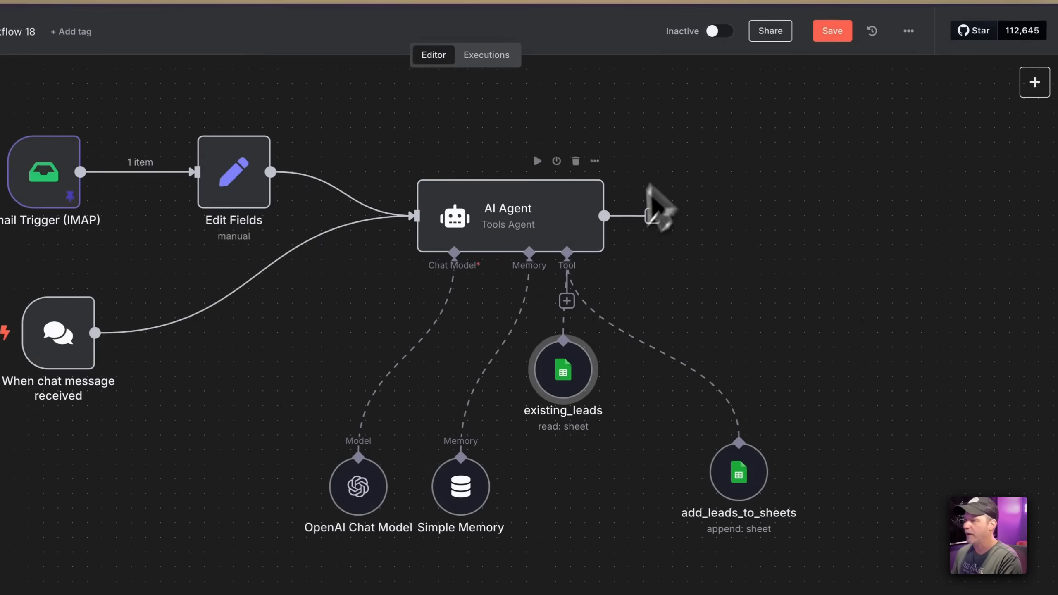
Rename the existing_leads tool to get_existing_leads
double_click(563, 369)
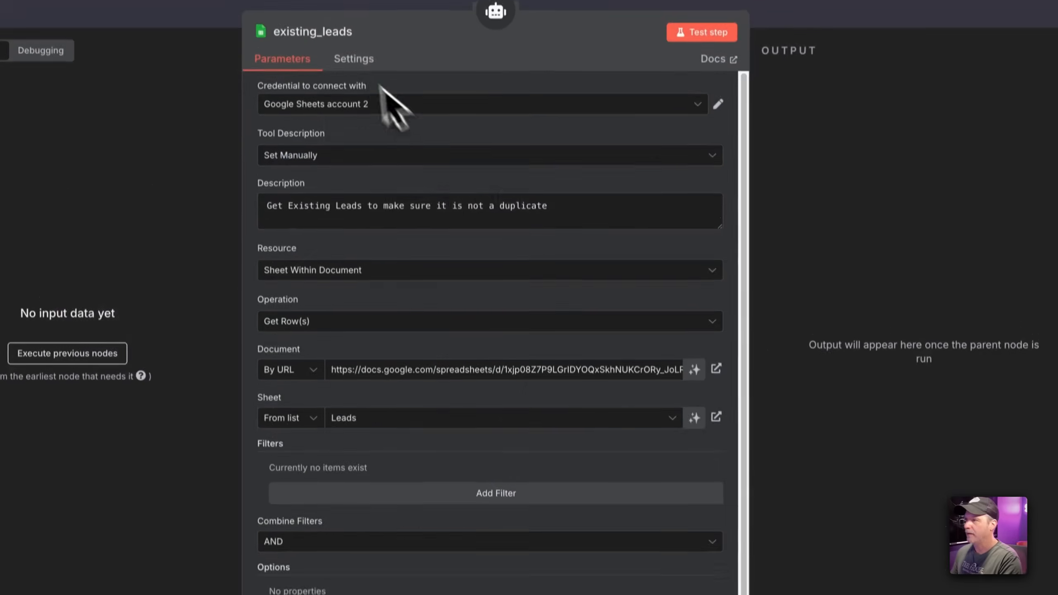
click(346, 34)
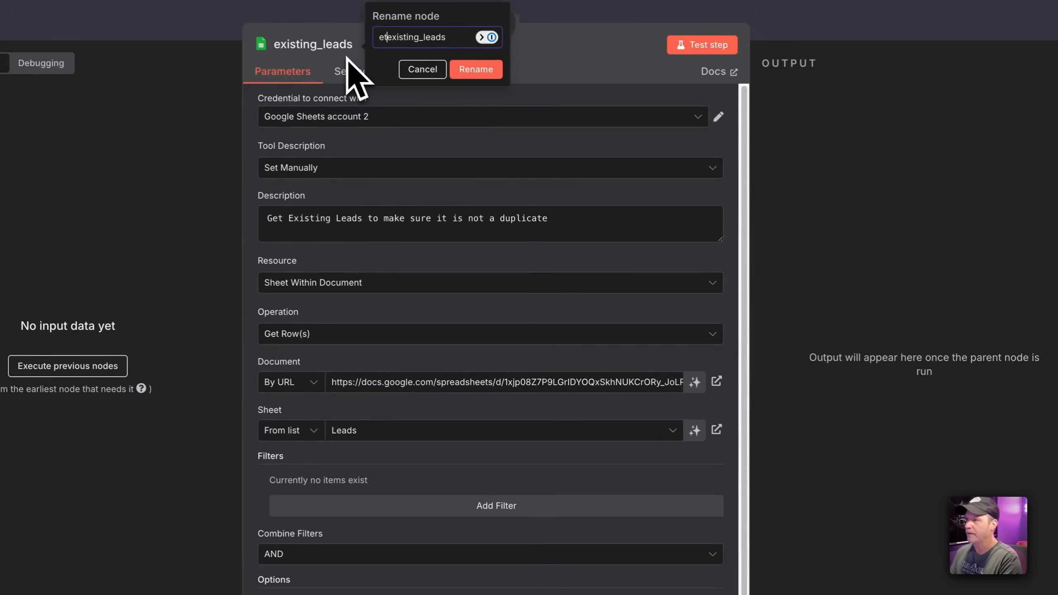
key(Return)
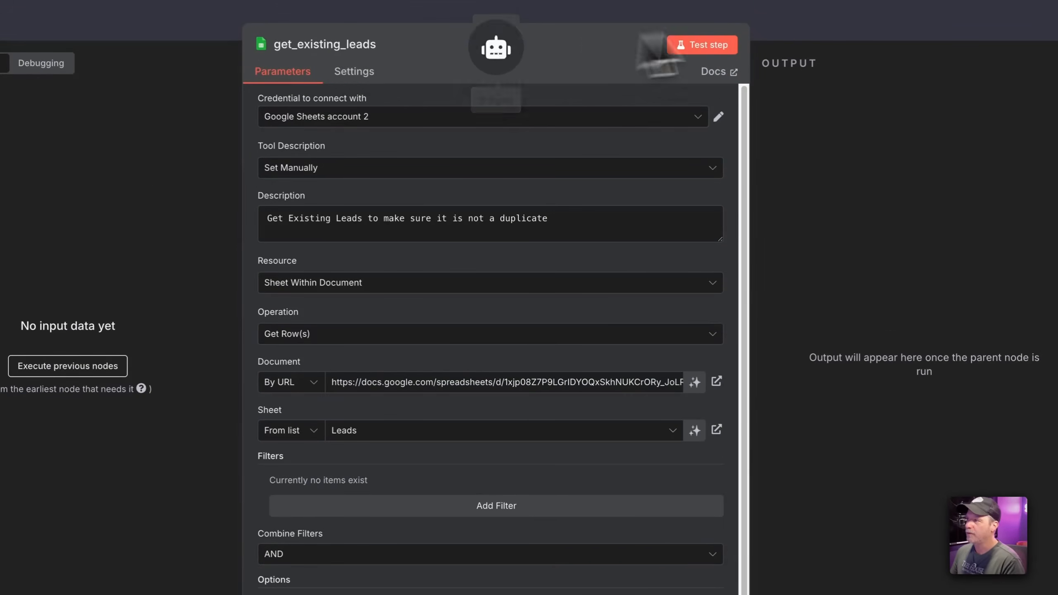
click(797, 30)
Let the model fill the Name, Email and Phone columns of add_leads_to_sheets
drag(663, 448, 663, 463)
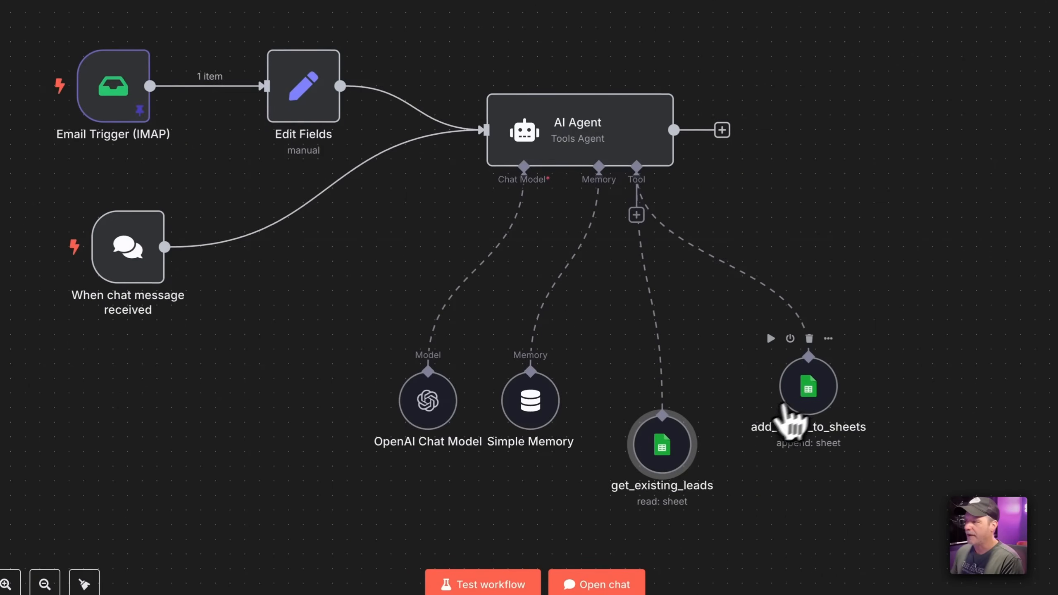
drag(796, 396, 781, 452)
double_click(787, 459)
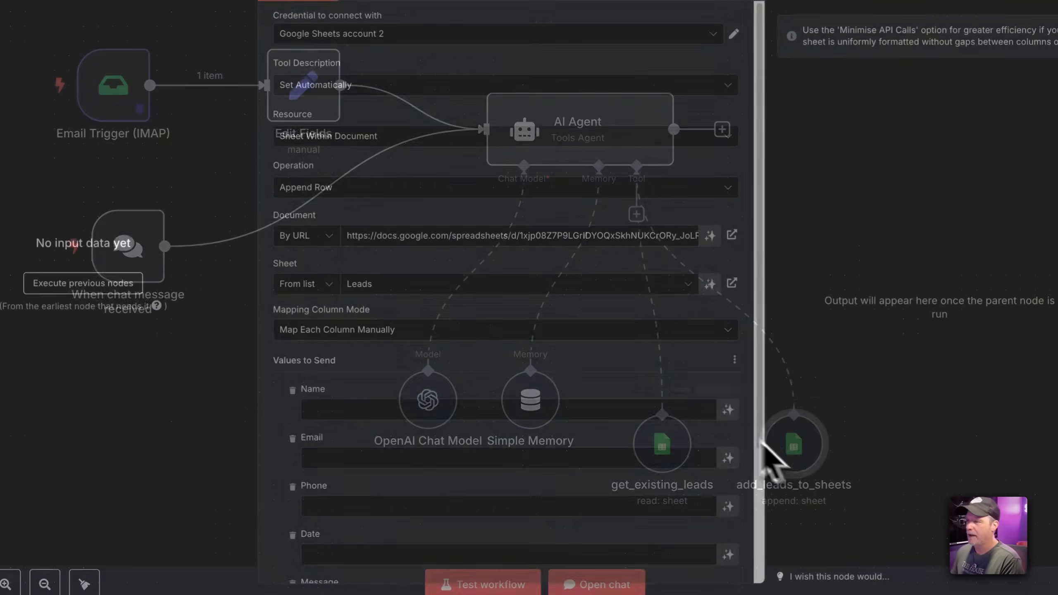
scroll(542, 300, down, 5)
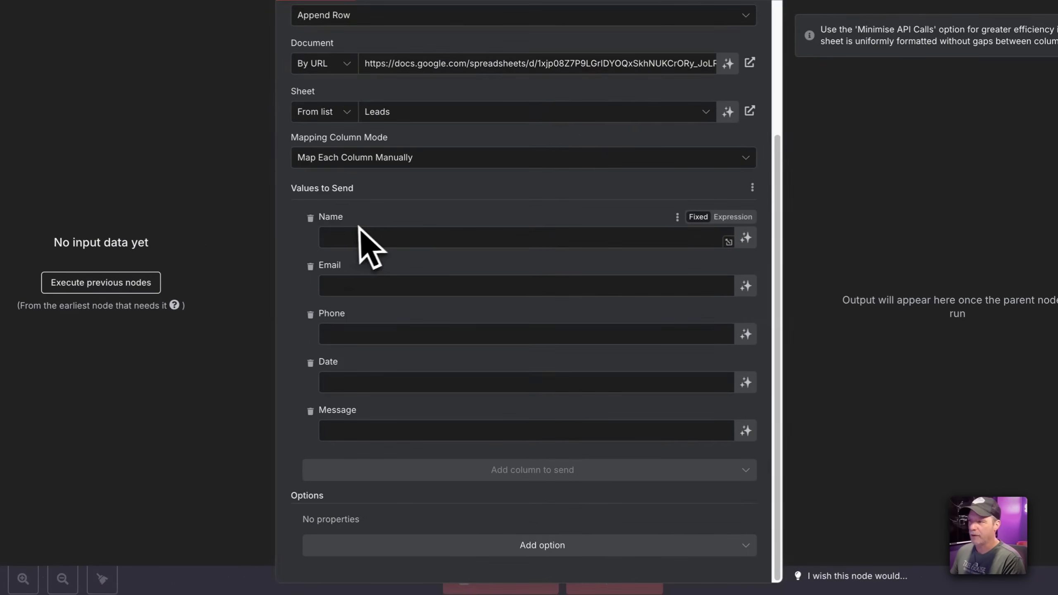
click(745, 238)
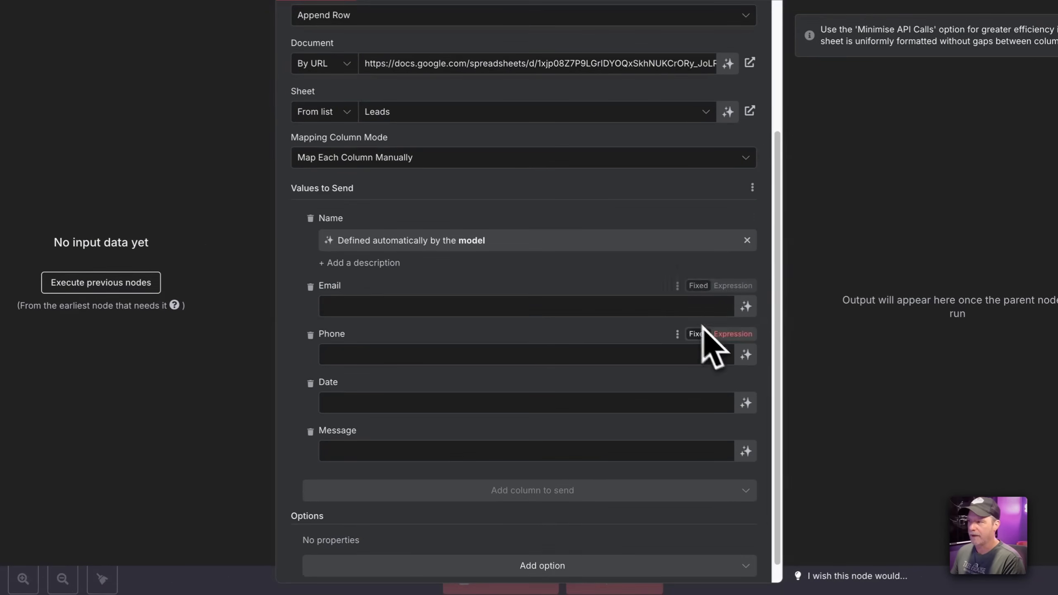
click(746, 307)
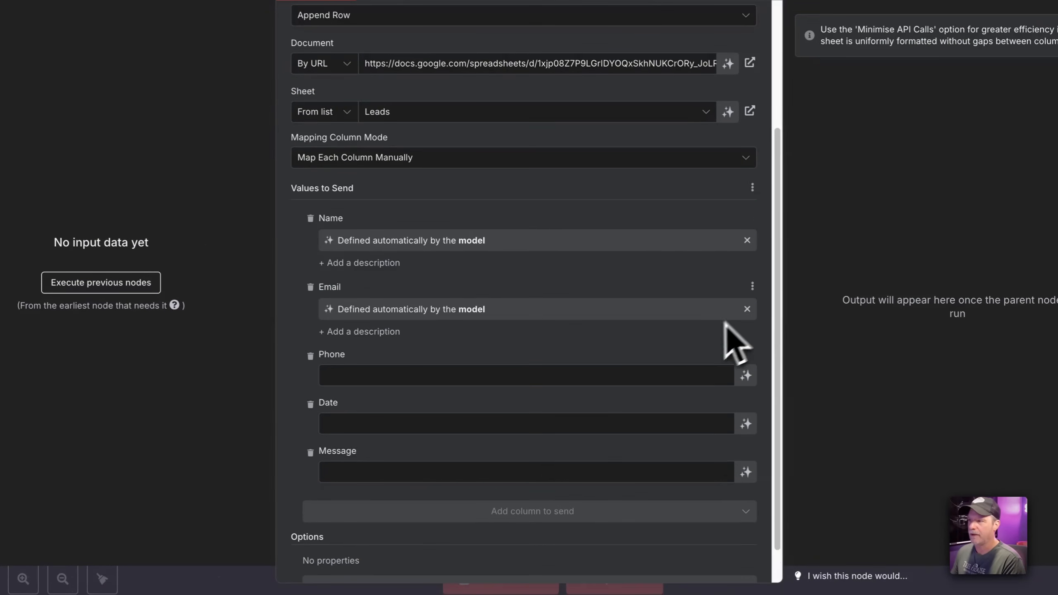
click(745, 376)
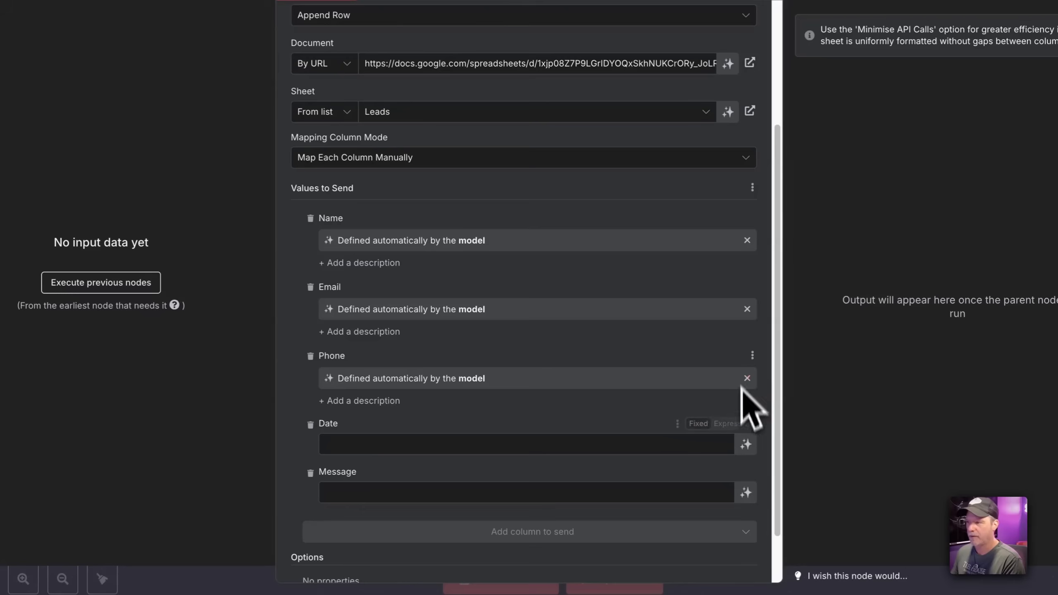
Set Date to {{ $now.format('yyyy-MM-dd h:m a') }} and let the model fill Message
click(643, 435)
text({{ $now.)
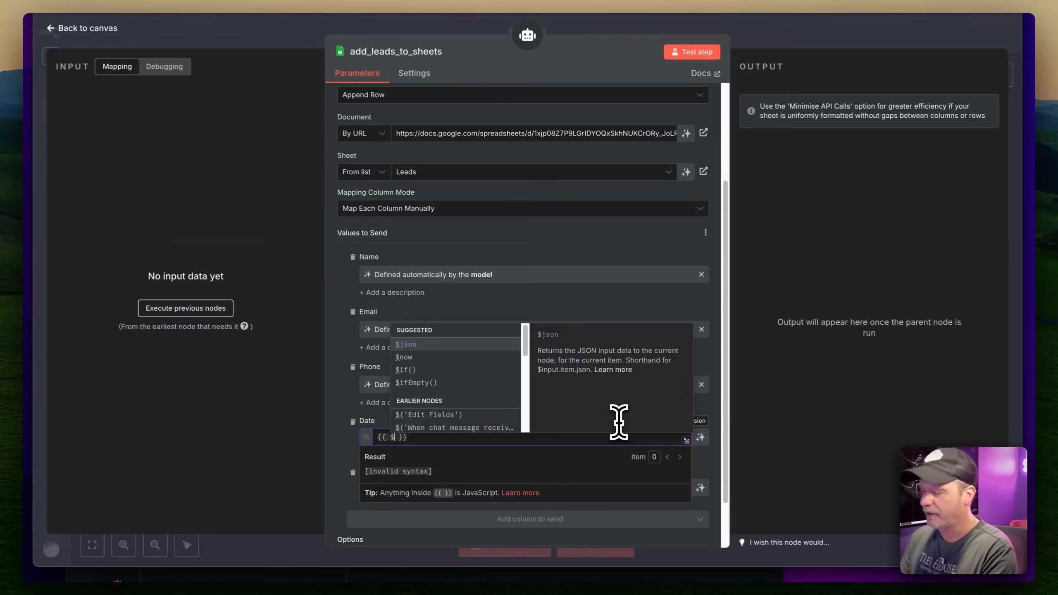
text(fo)
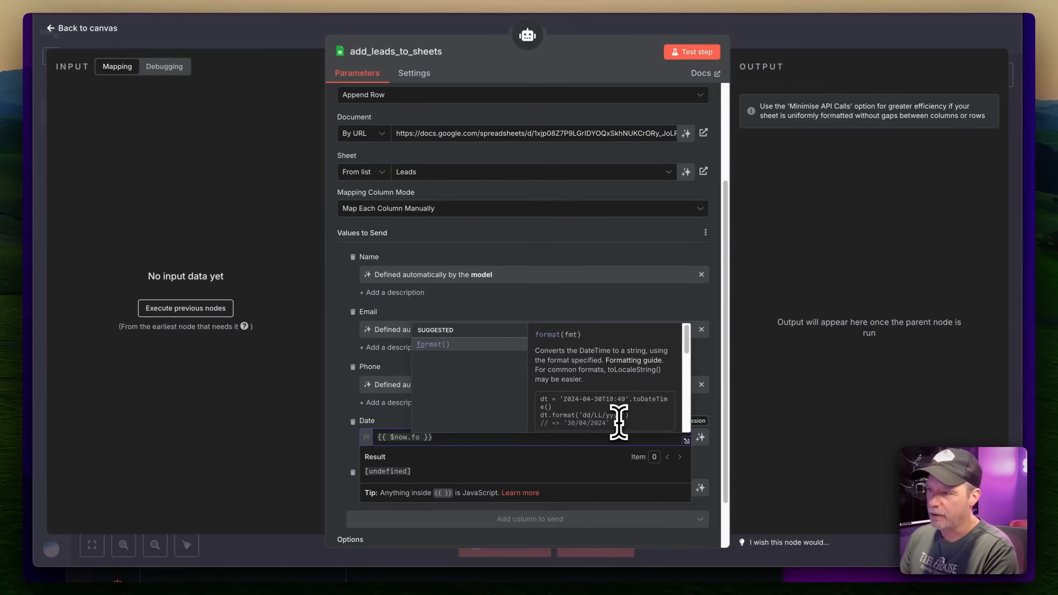
key(Return)
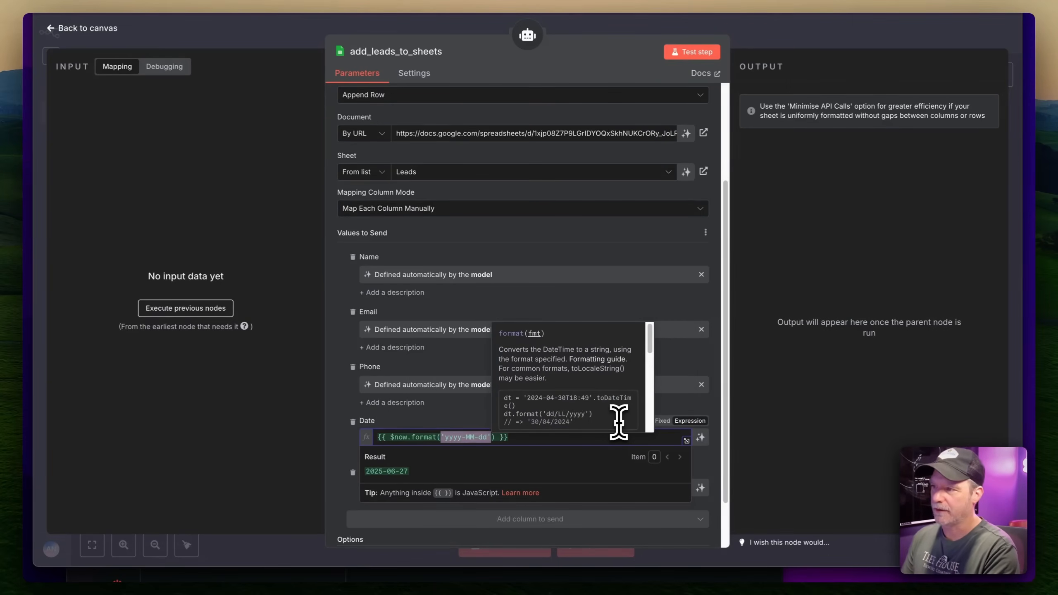
key(Right)
text(h:)
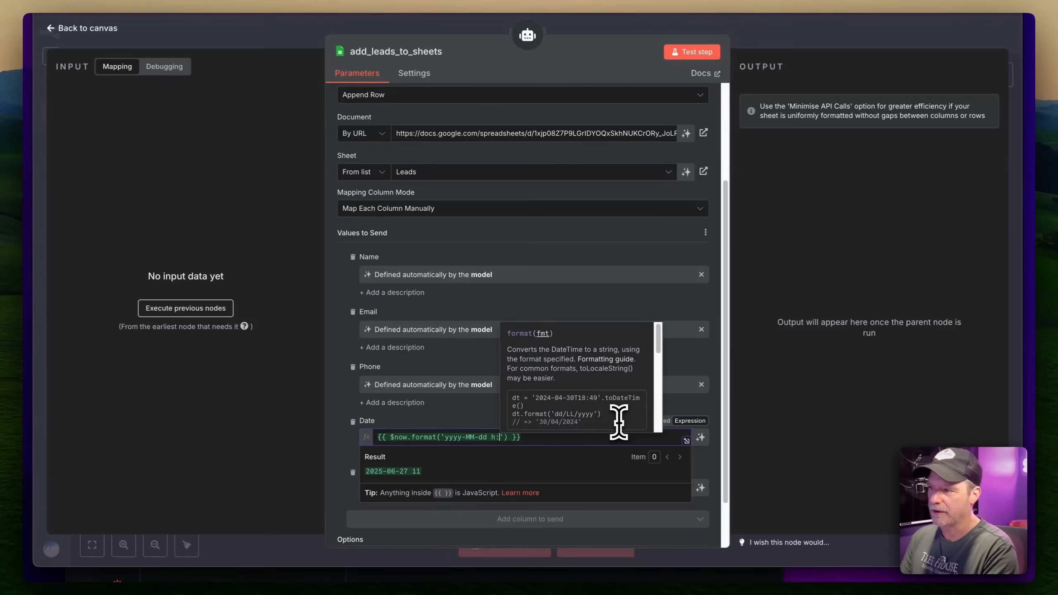
text(m a)
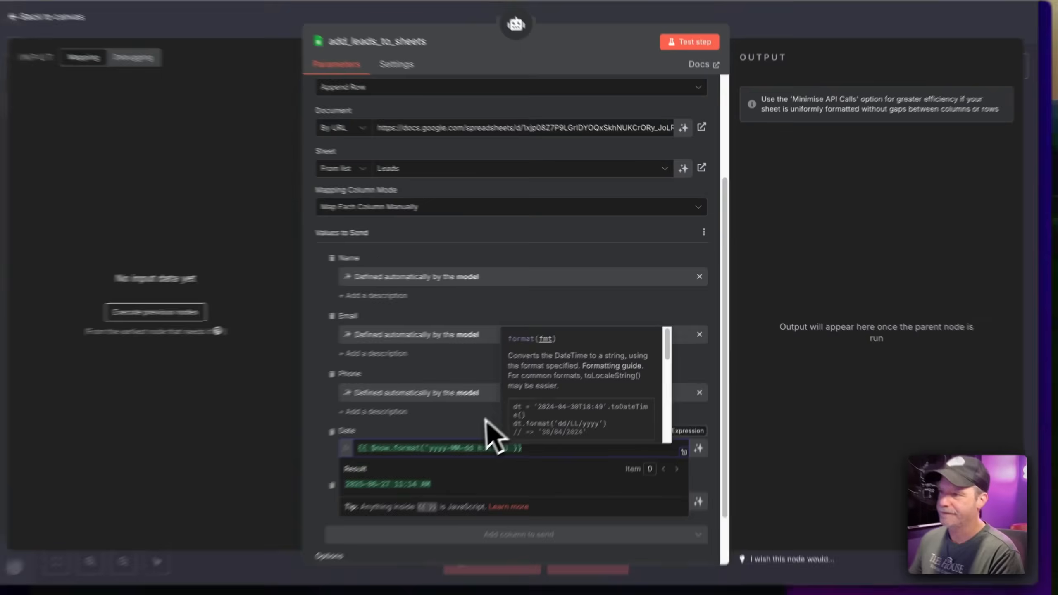
click(484, 408)
scroll(484, 408, down, 2)
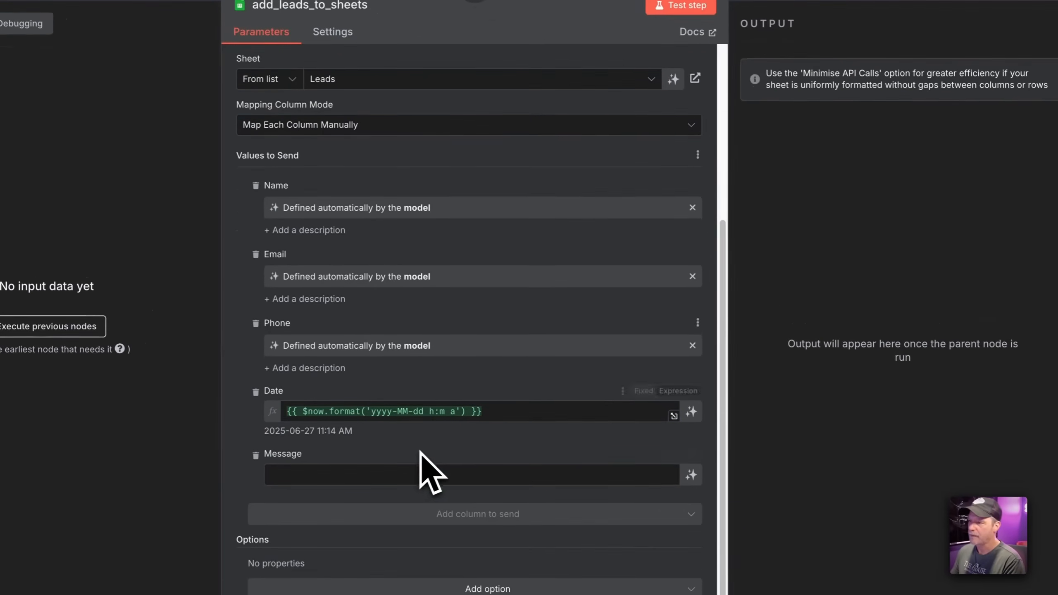
click(688, 475)
click(803, 52)
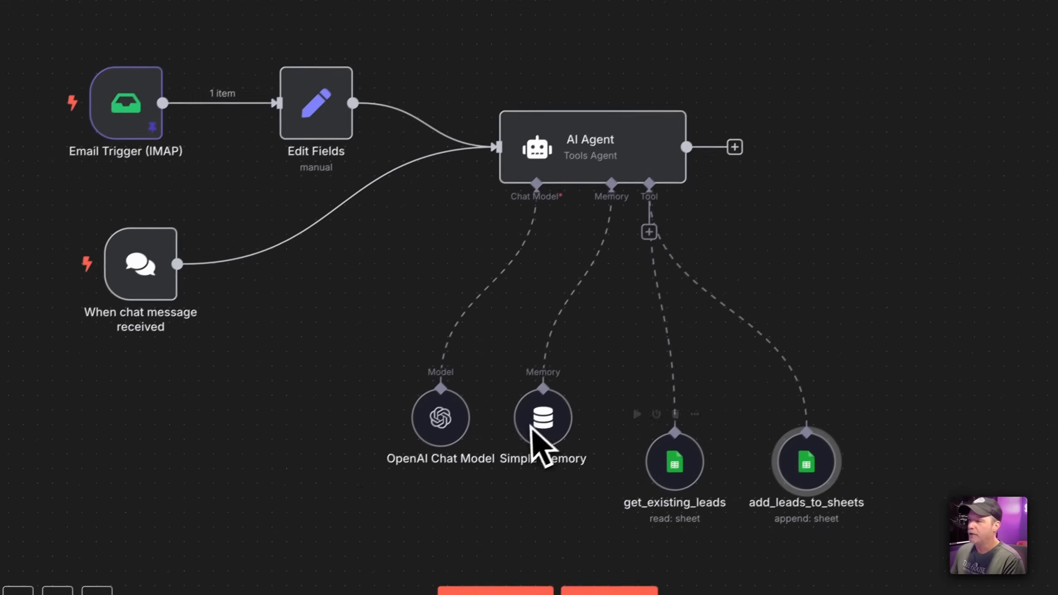
Move Simple Memory and OpenAI Chat Model lower on the canvas
drag(531, 426, 528, 454)
drag(442, 430, 426, 455)
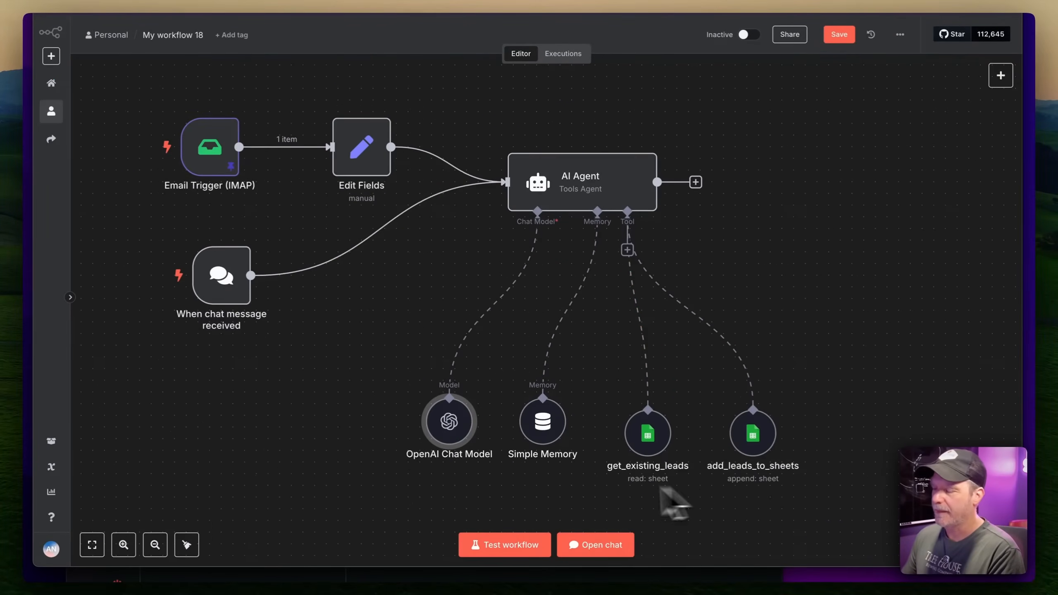
click(535, 425)
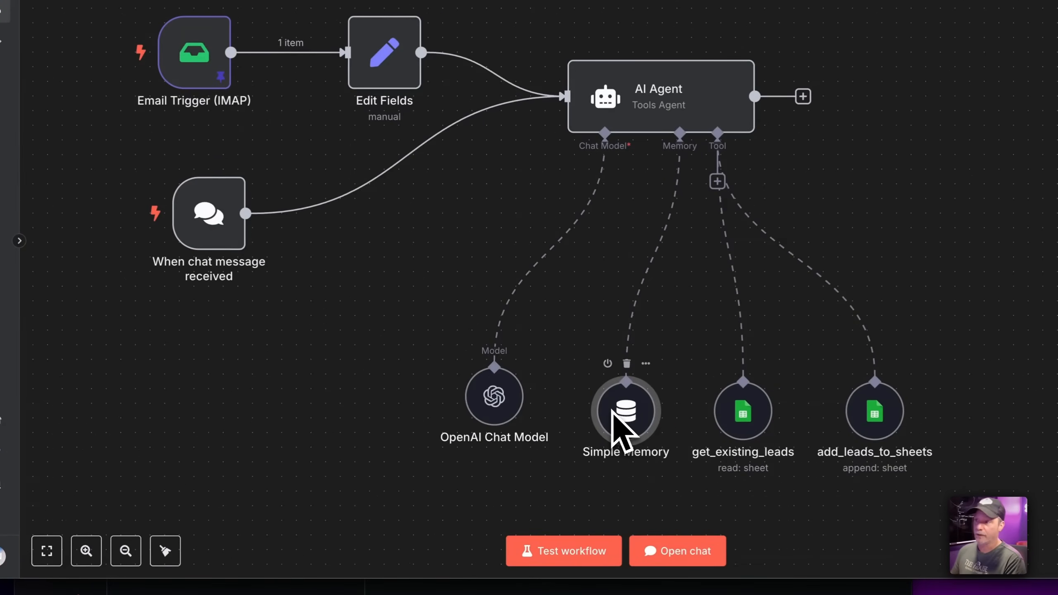
Start a test run, stop it, deactivate the chat trigger, and run the test again
click(585, 552)
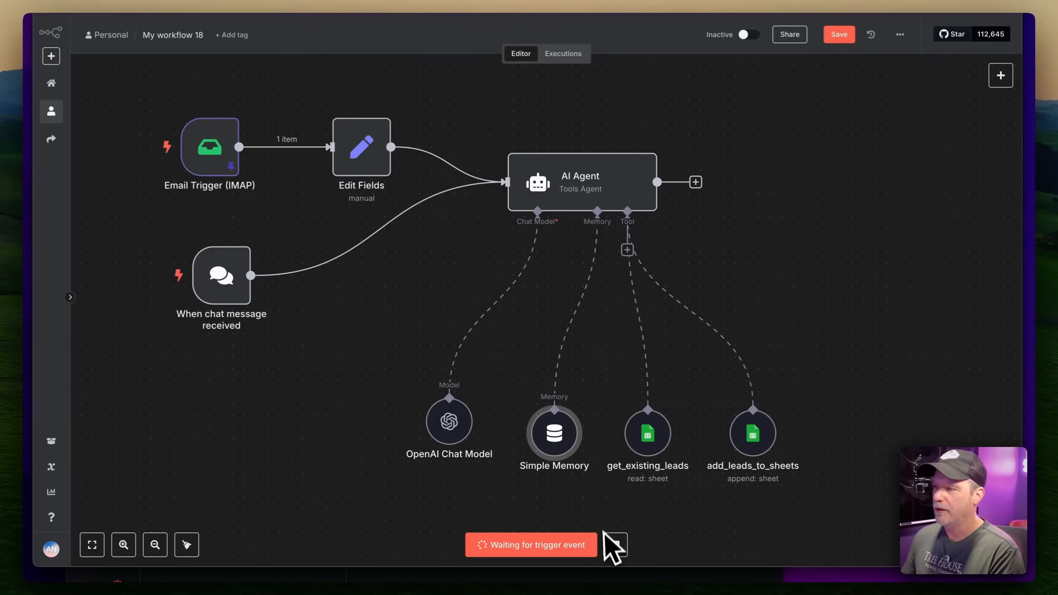
click(614, 545)
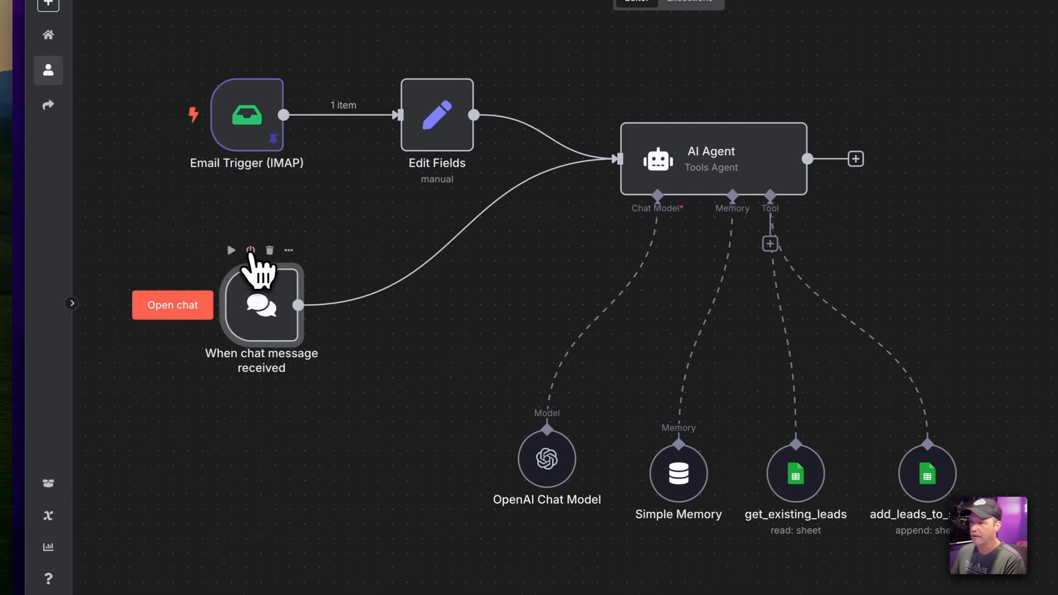
click(251, 248)
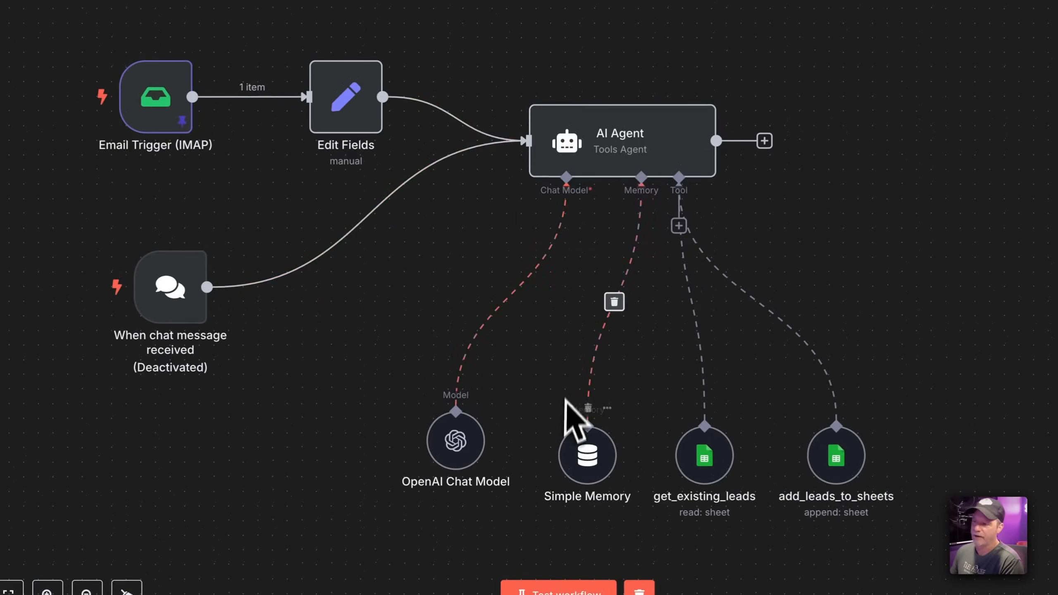
click(566, 591)
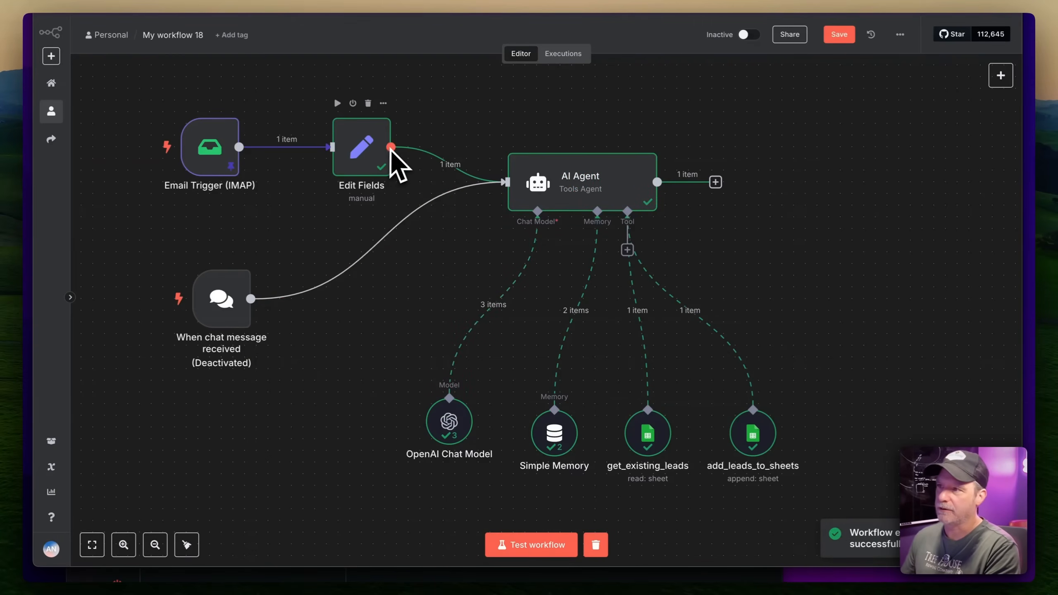
Drag OpenAI Chat Model and Simple Memory down-left, closer together under the AI Agent
drag(449, 420, 414, 432)
drag(554, 434, 495, 443)
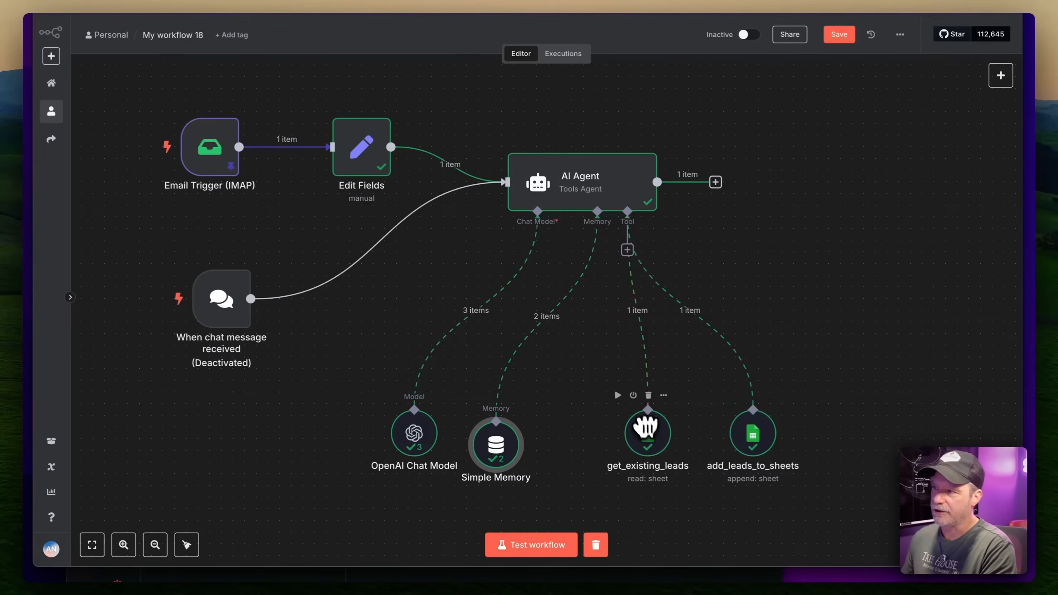
In the AI Agent's logs, step through get_existing_leads, Chat Model calls, add_leads_to_sheets and Simple Memory
double_click(604, 190)
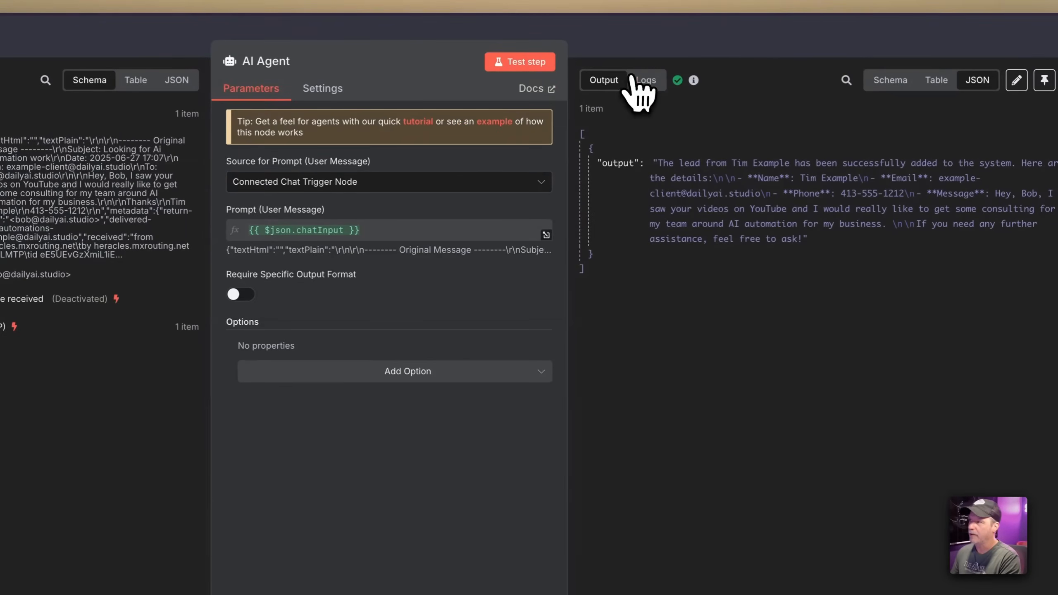
click(635, 82)
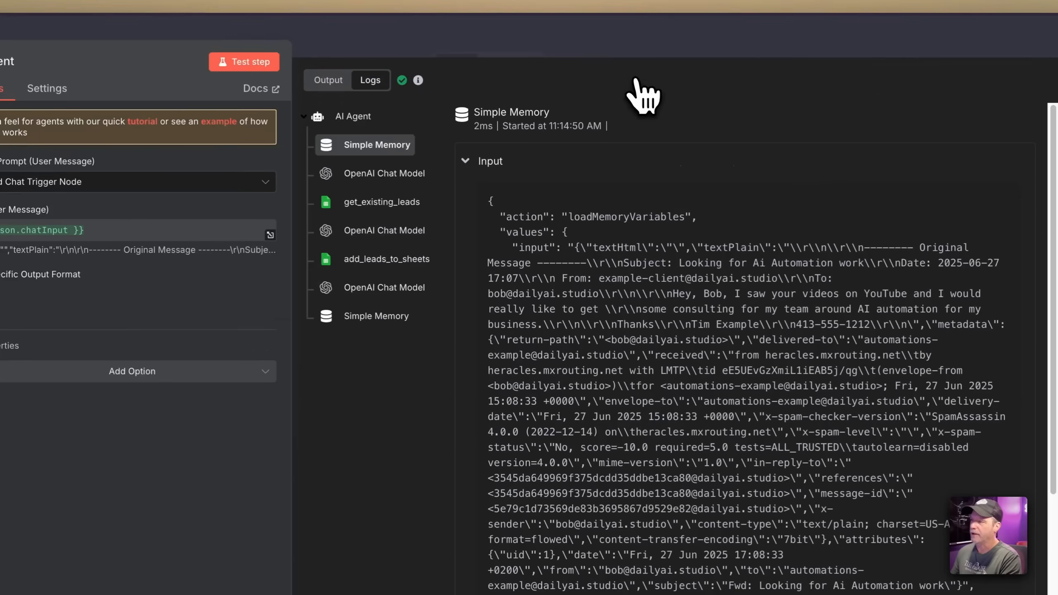
click(393, 173)
click(384, 158)
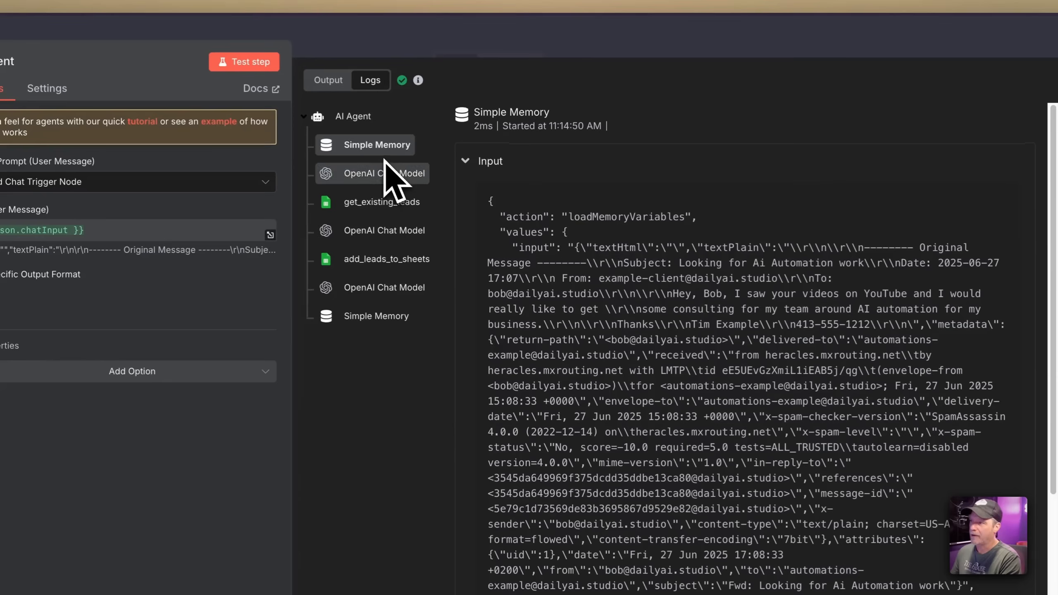
click(384, 203)
click(381, 230)
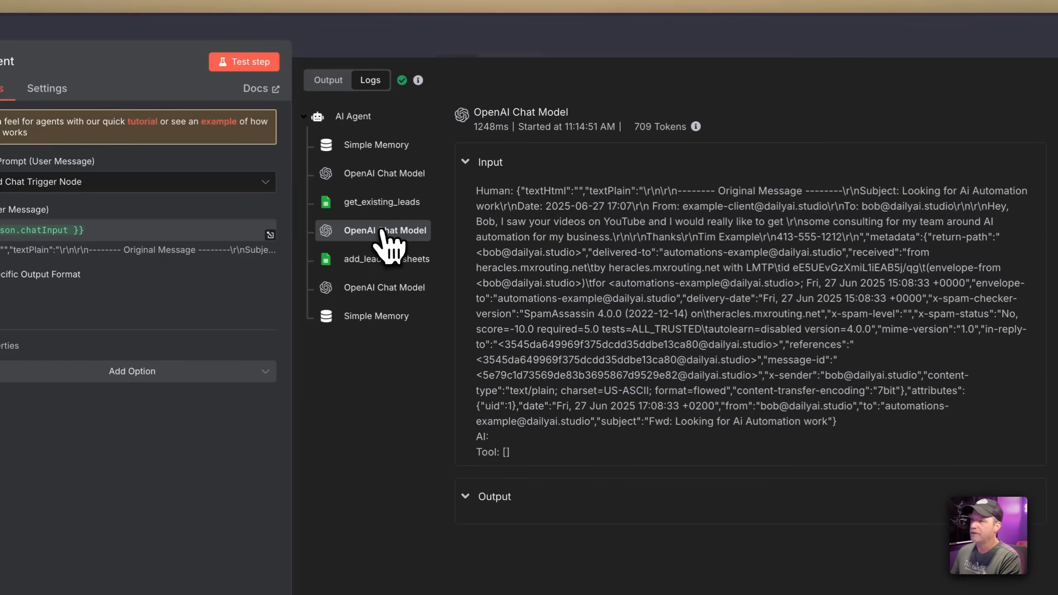
click(385, 259)
click(377, 288)
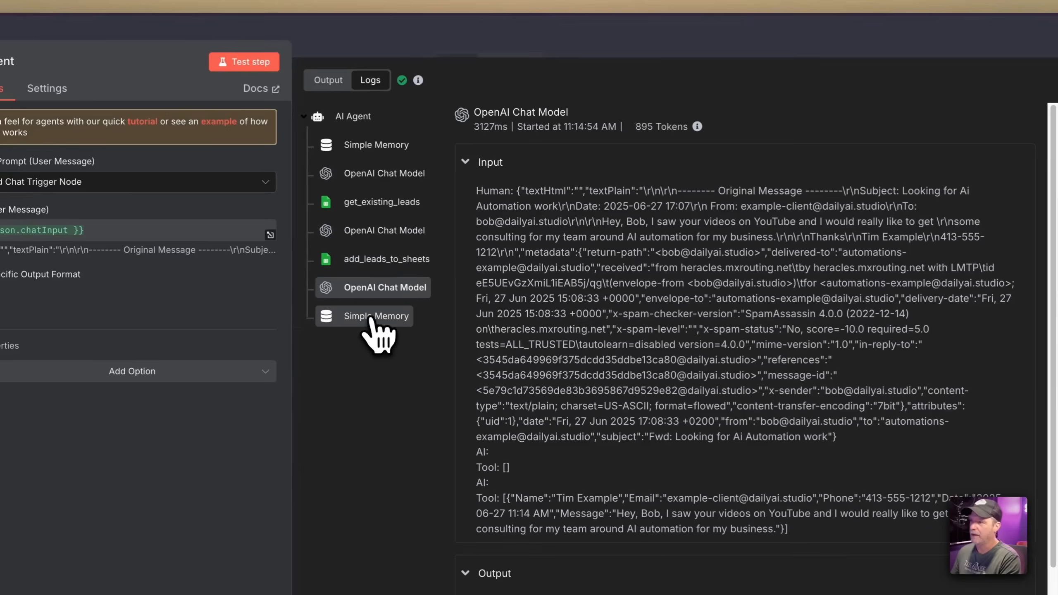
click(374, 316)
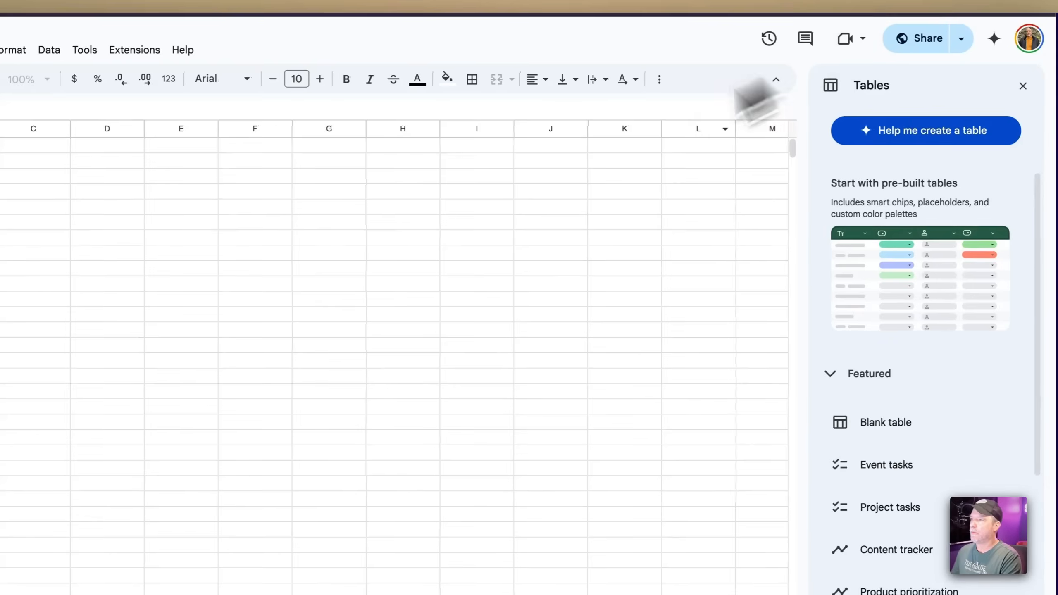
Look through the Leads, Tasks, Recipes and Bookmarks sheets, ending on Leads
click(127, 588)
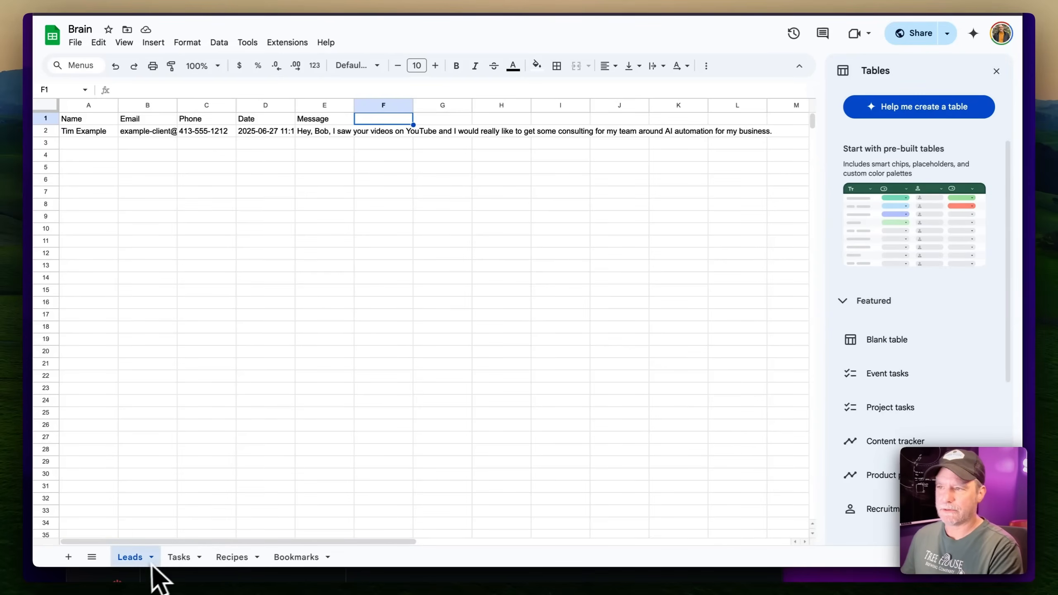
click(202, 557)
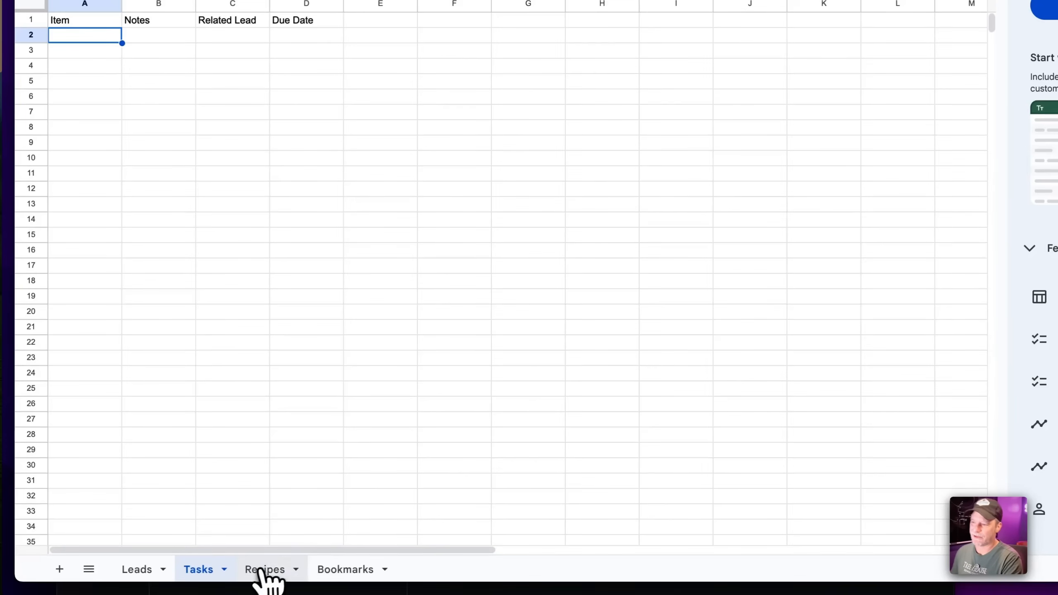
click(262, 569)
click(338, 569)
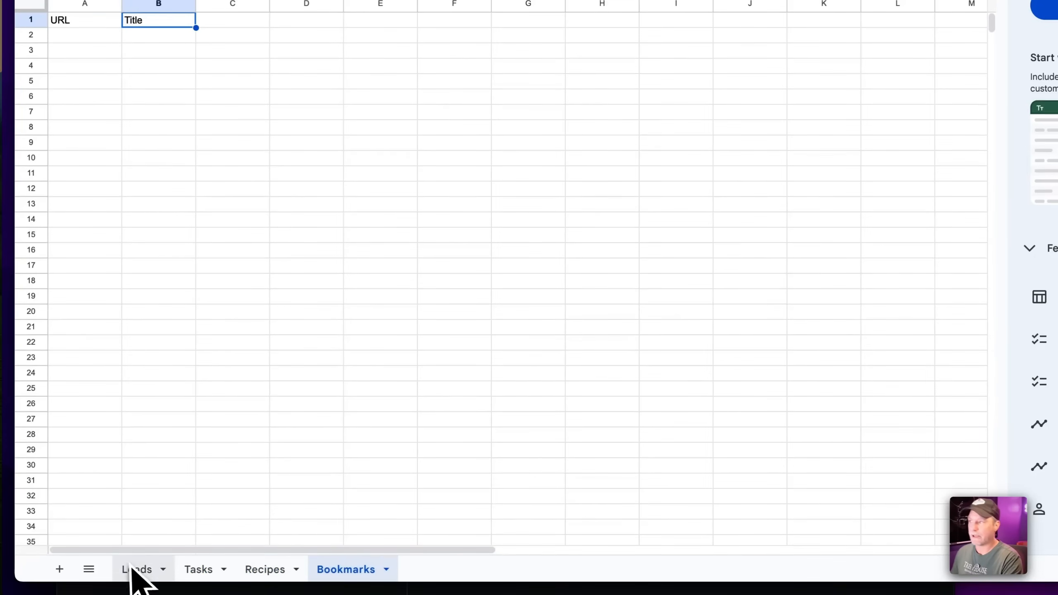
click(148, 560)
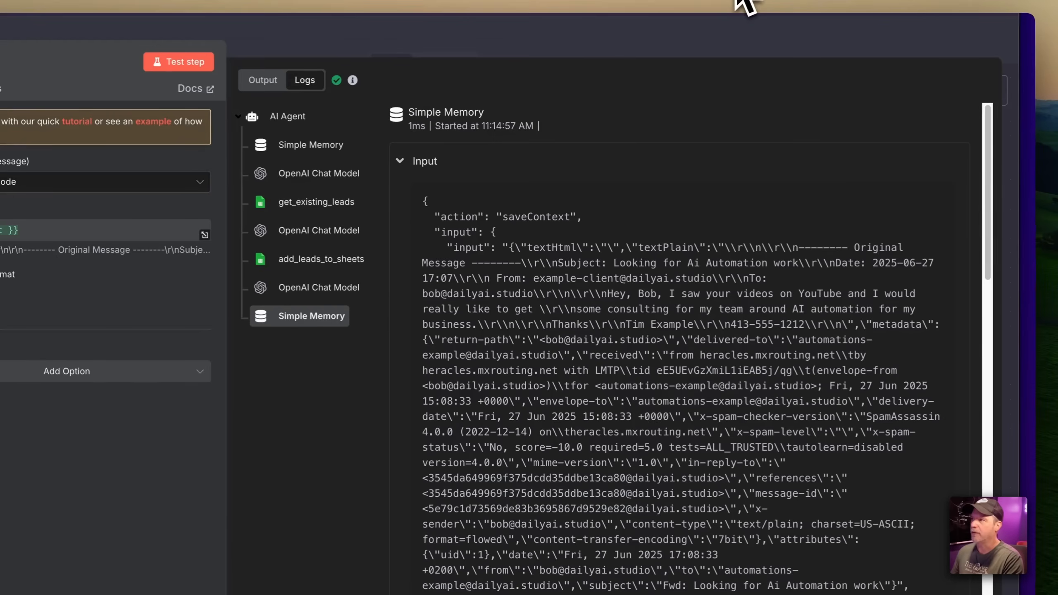
Return to the n8n workflow canvas and move the AI Agent node up and right
click(787, 58)
drag(508, 232, 526, 187)
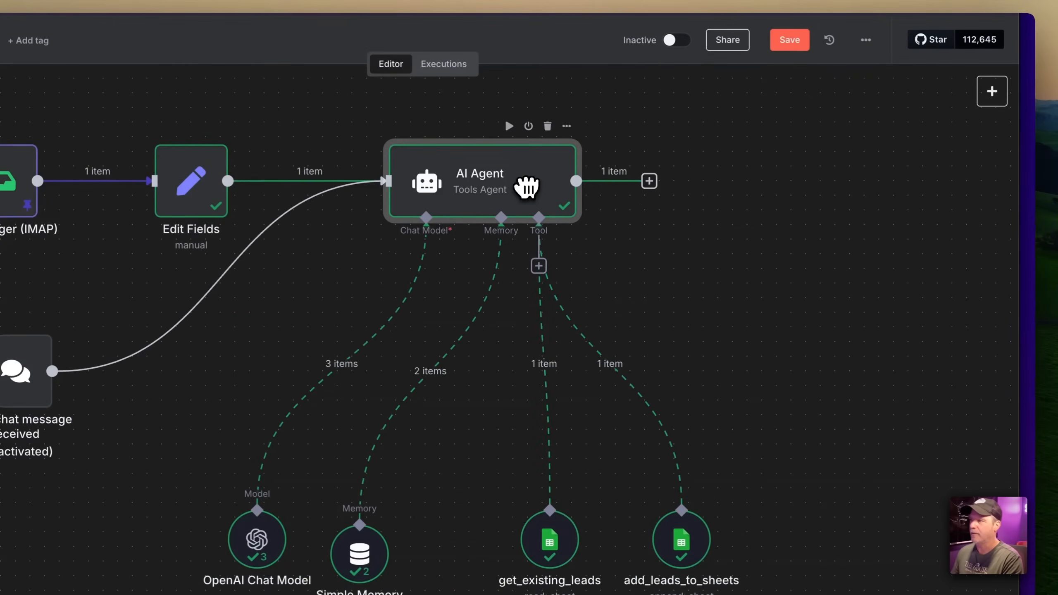
scroll(633, 291, down, 4)
Browse the node panel, search 'shee' and add a Google Sheets Tool node
drag(634, 291, 612, 267)
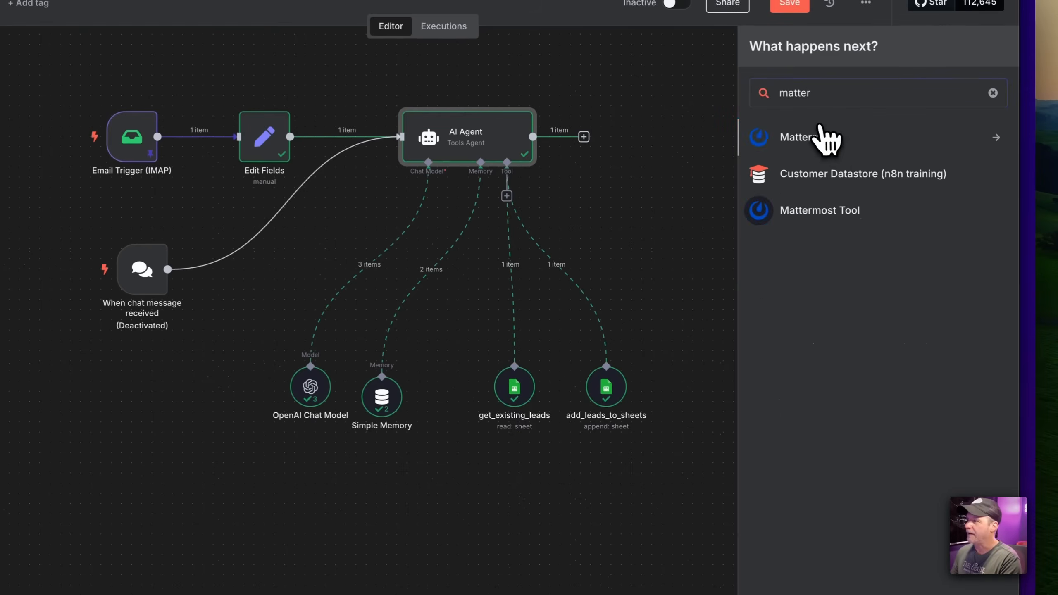
click(820, 132)
scroll(816, 333, down, 5)
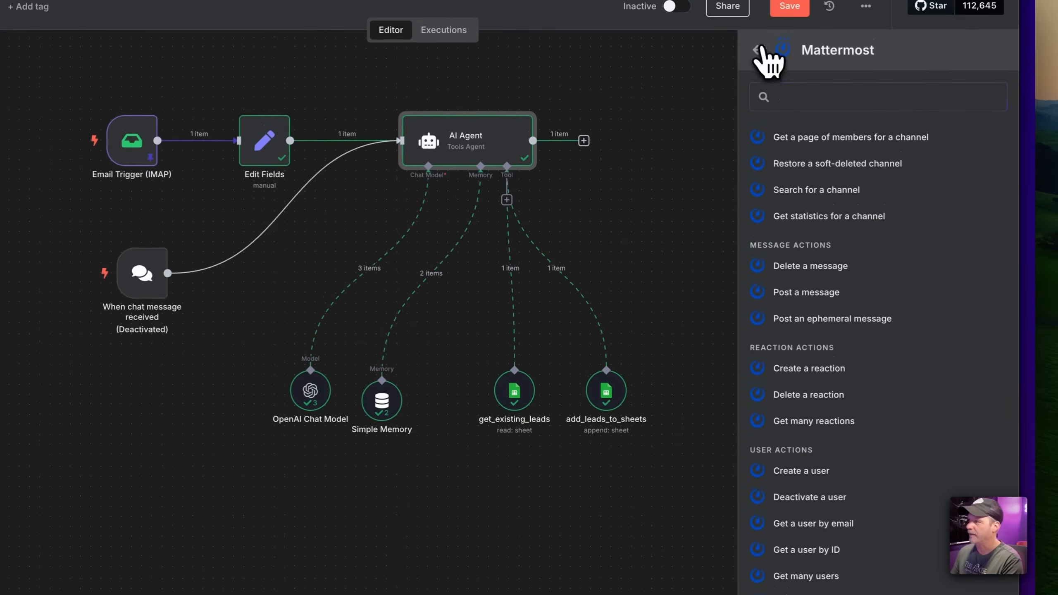
click(756, 50)
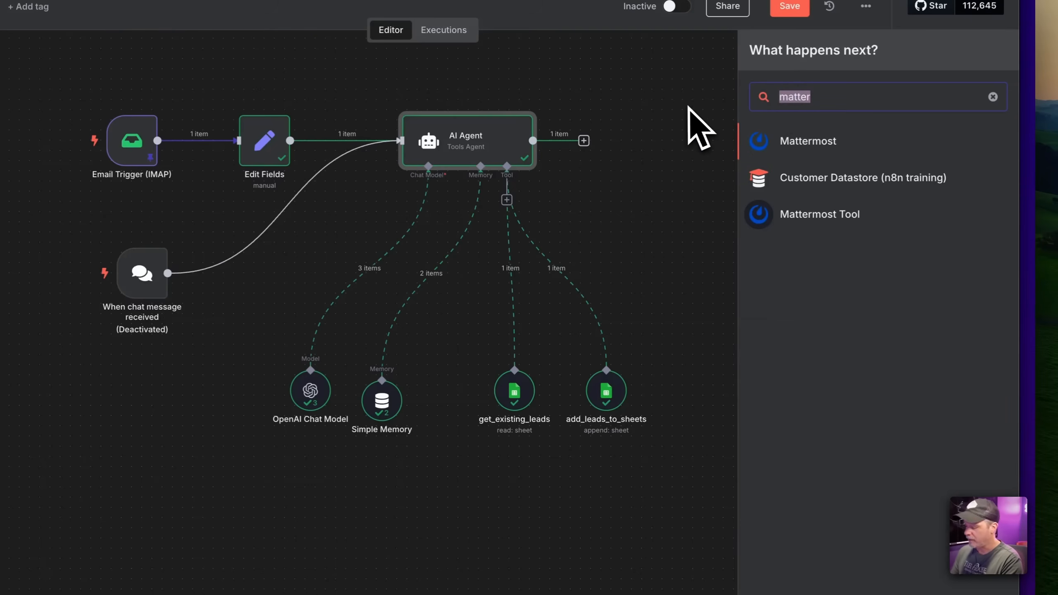
text(shee)
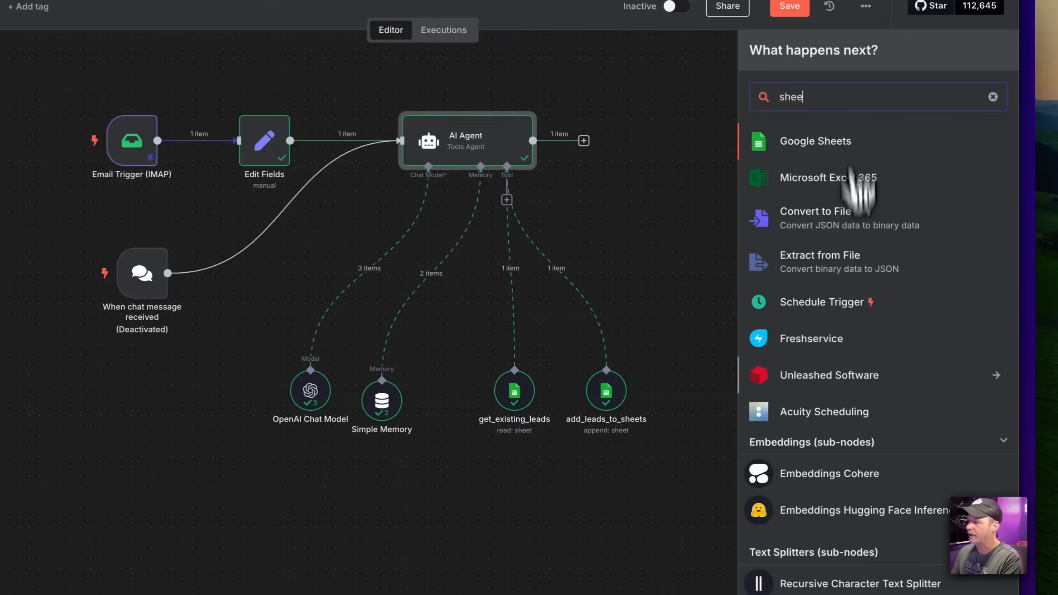
scroll(864, 438, down, 3)
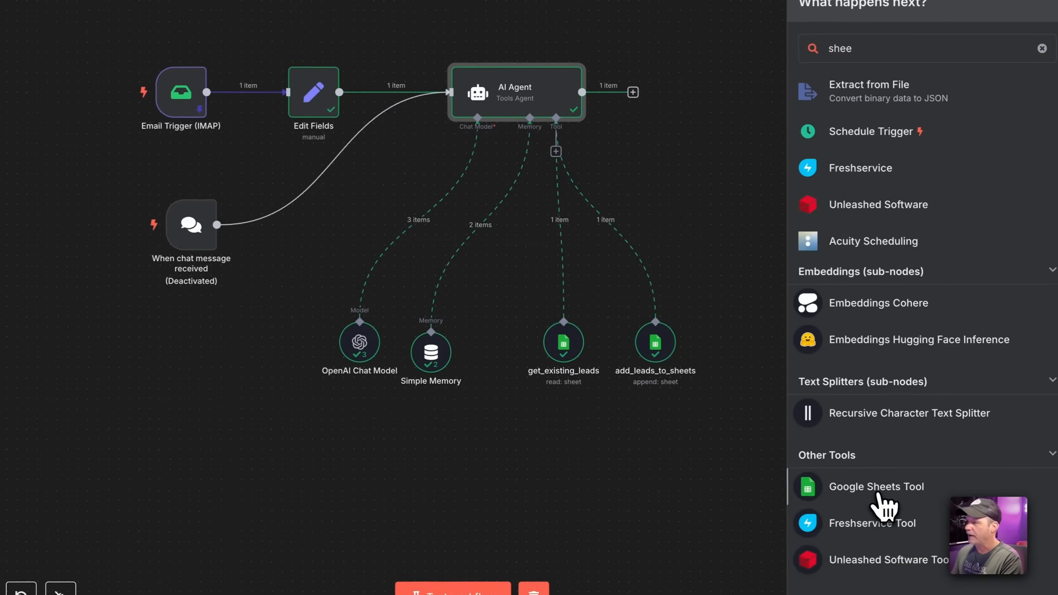
click(878, 495)
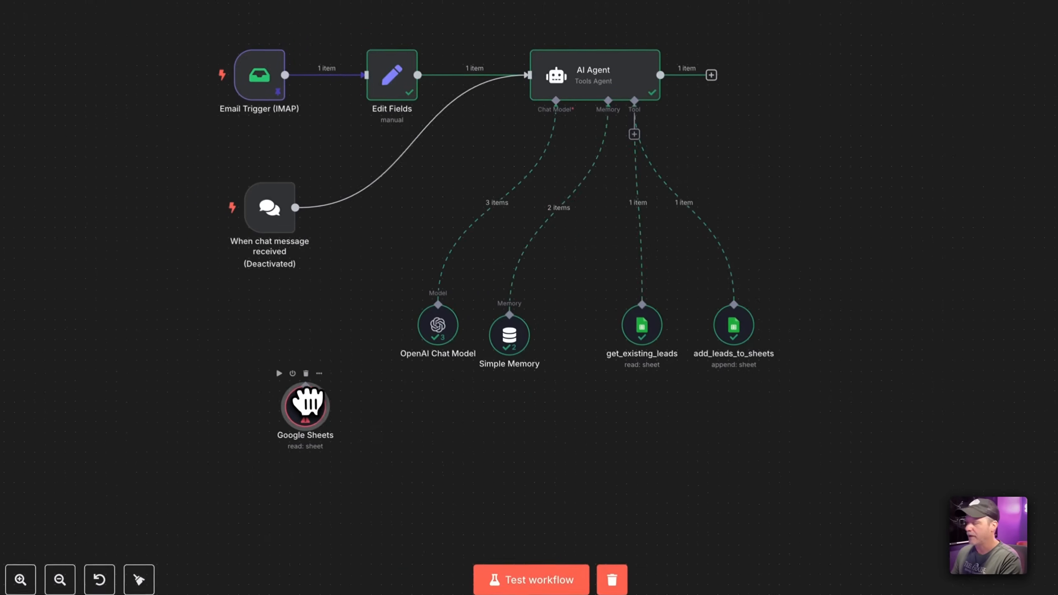
Add another trigger, search 'sheet', and expand the Google Sheets trigger list
click(1004, 40)
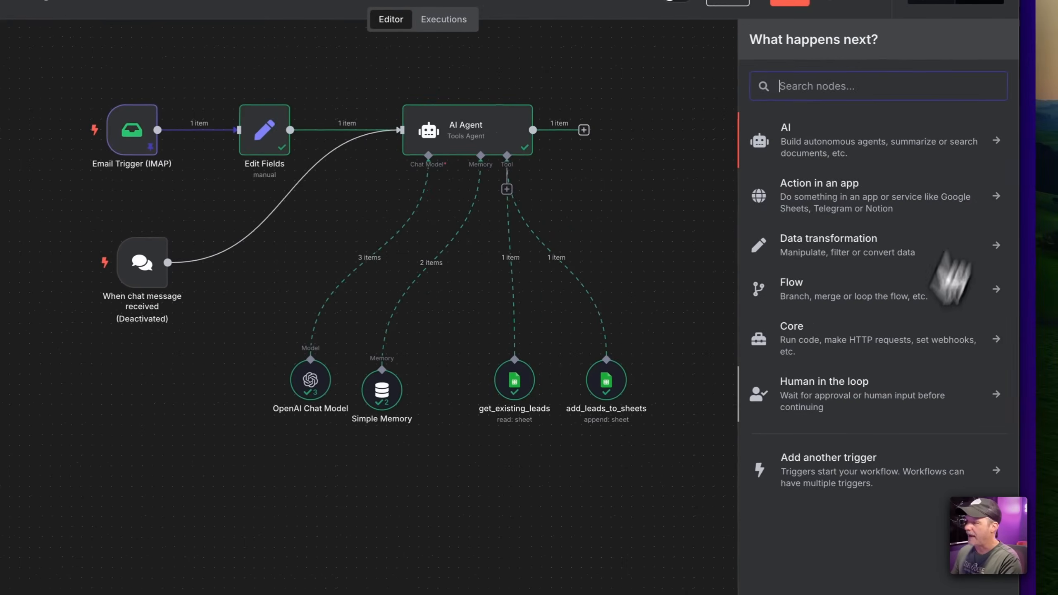
click(846, 465)
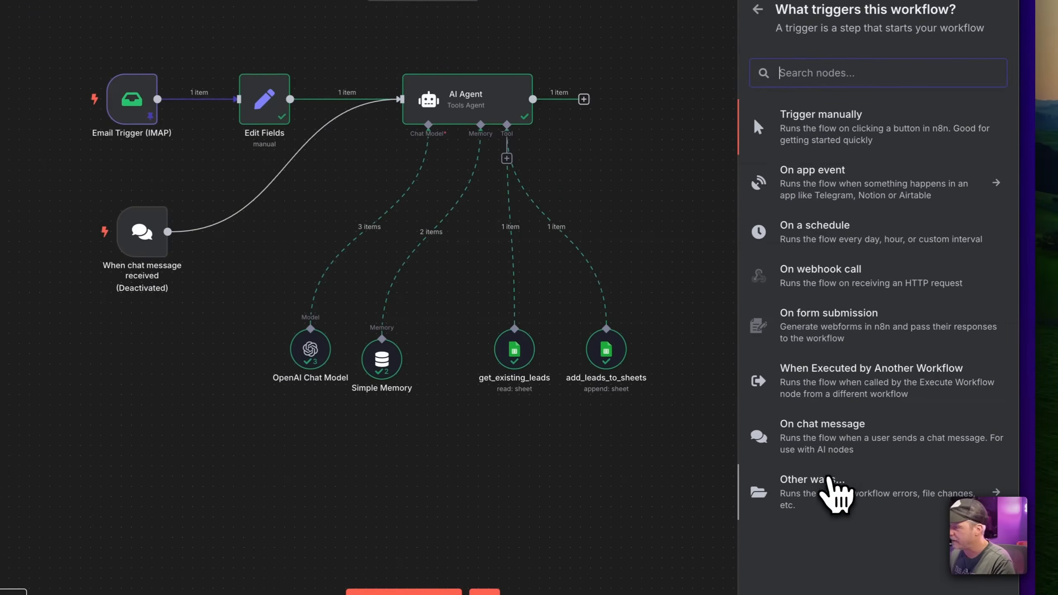
text(sheet)
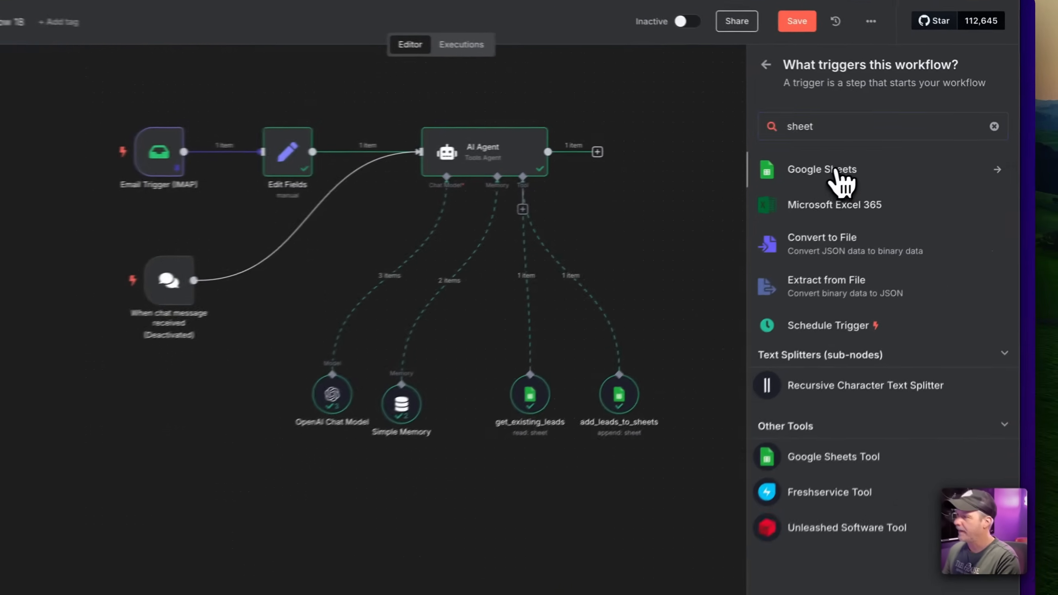
click(862, 157)
click(790, 264)
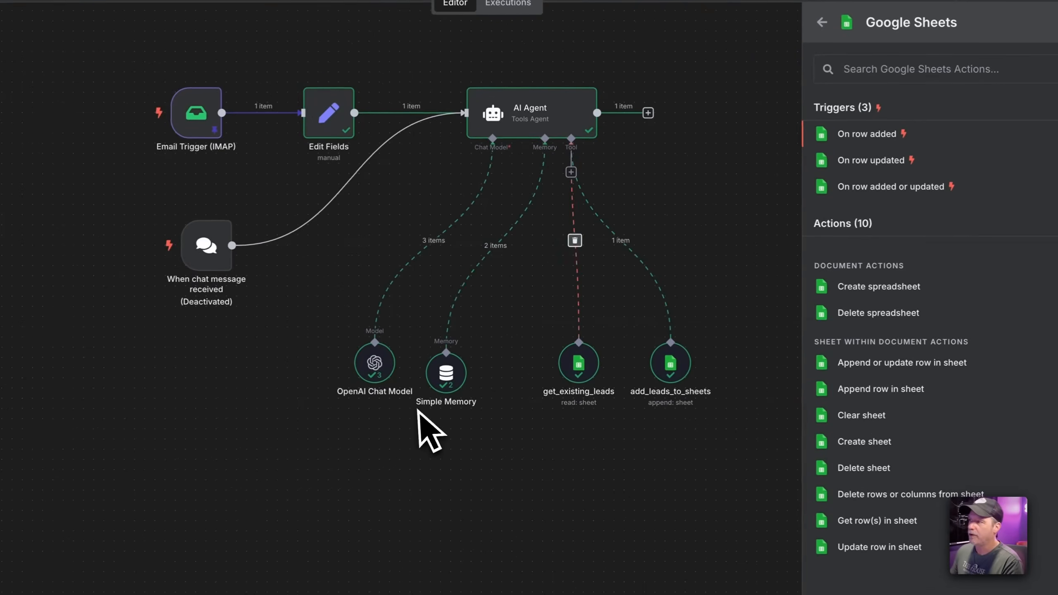
Add an On row added Google Sheets Trigger with the document set by pasted URL
click(866, 134)
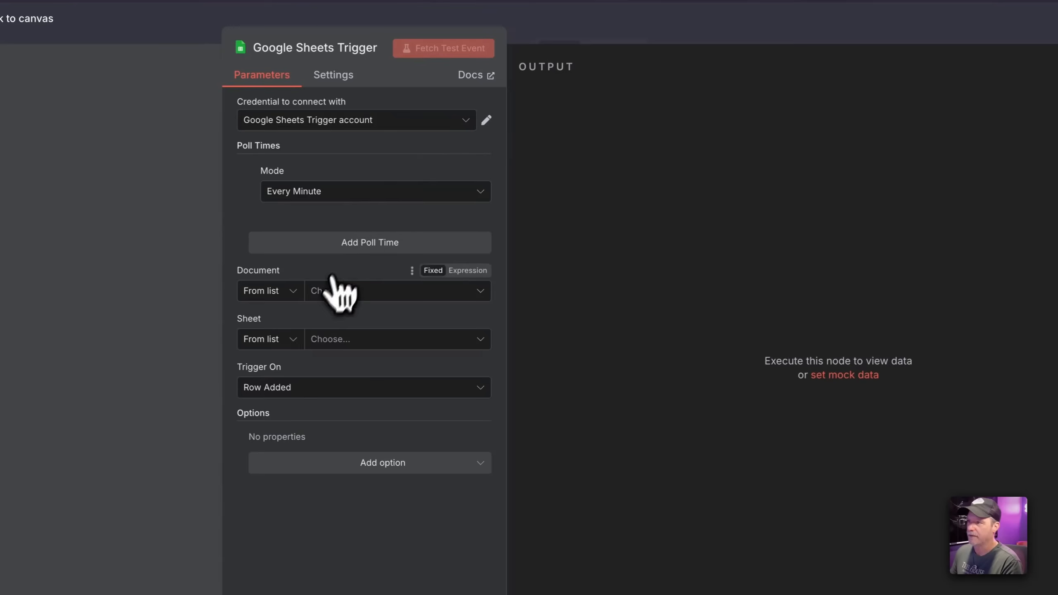
click(293, 292)
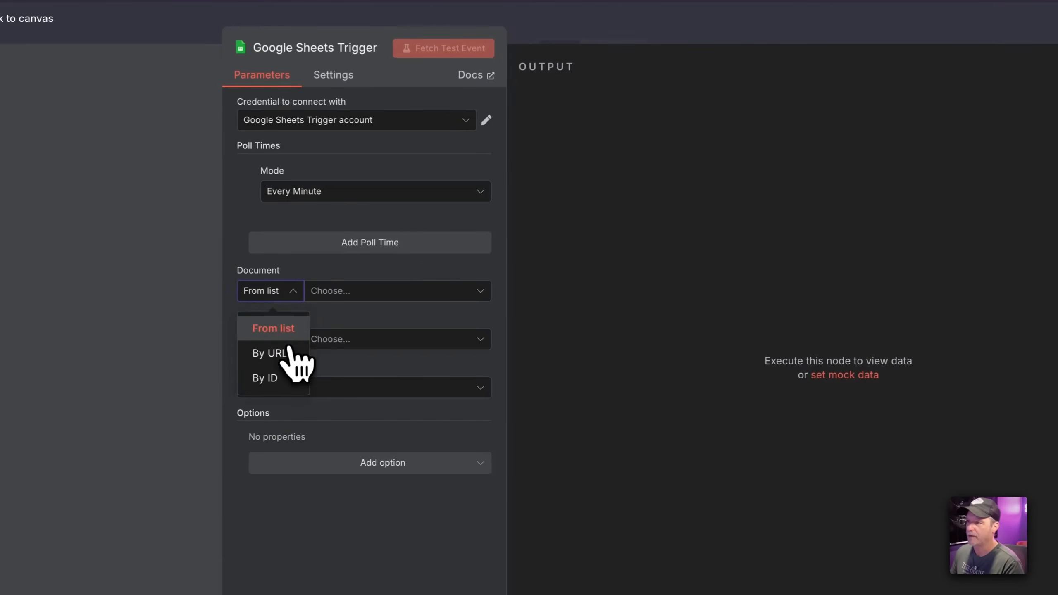
click(292, 353)
key(super+shift+v)
key(Down)
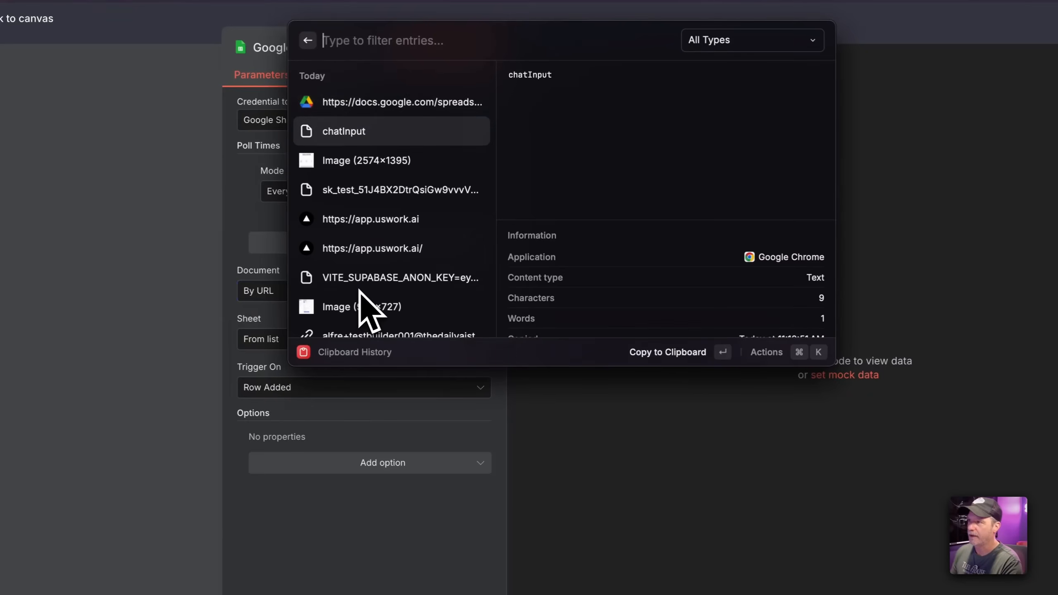
key(Up)
key(Return)
Watch the Leads sheet and place the trigger at the canvas's lower left
click(406, 344)
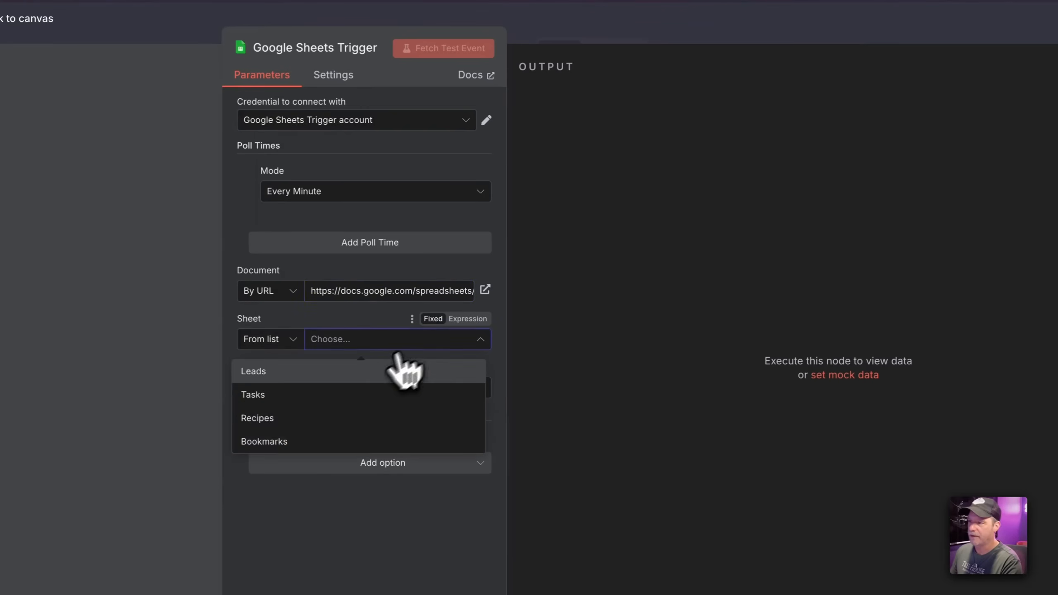
click(351, 375)
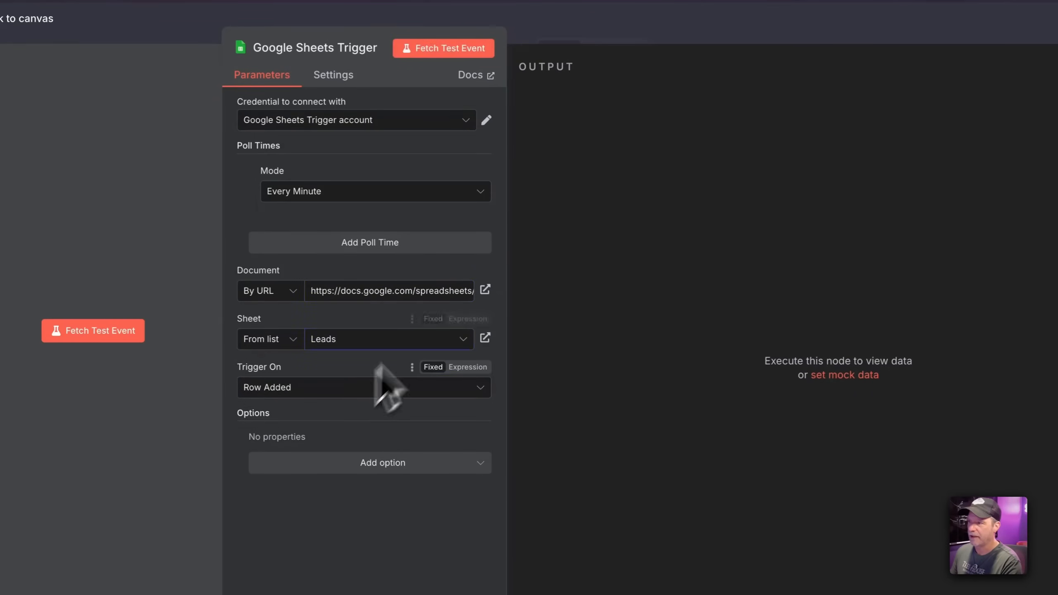
click(668, 35)
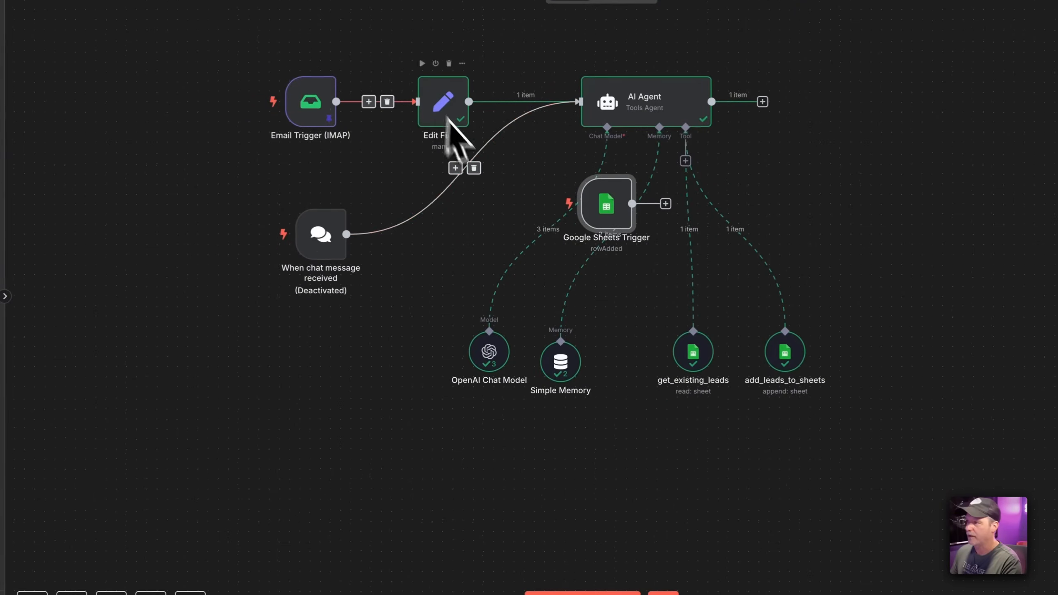
drag(599, 216, 304, 510)
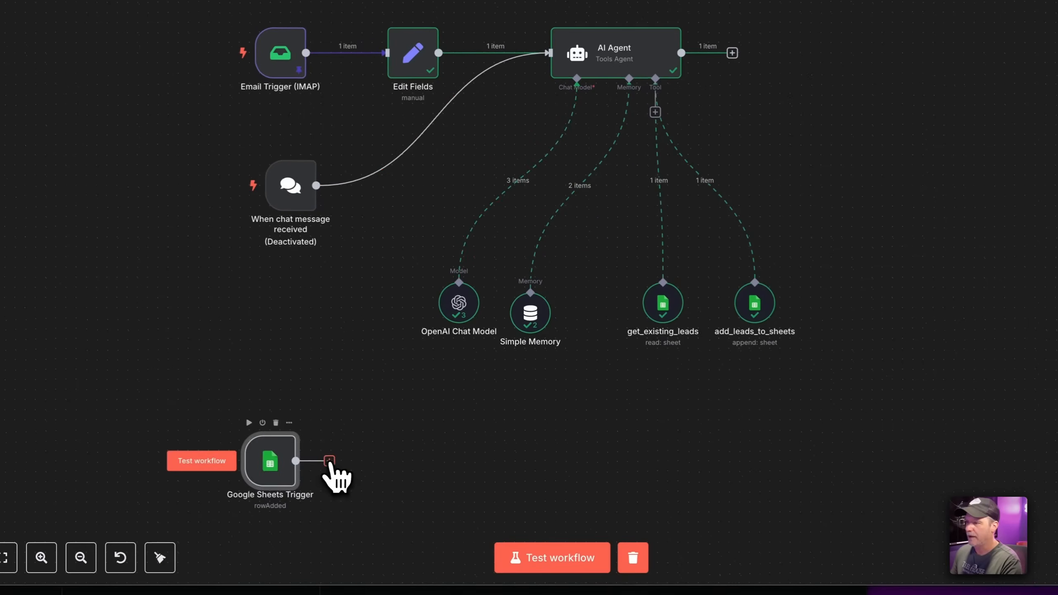
Add a Mattermost post-a-message step after the Google Sheets Trigger
click(329, 460)
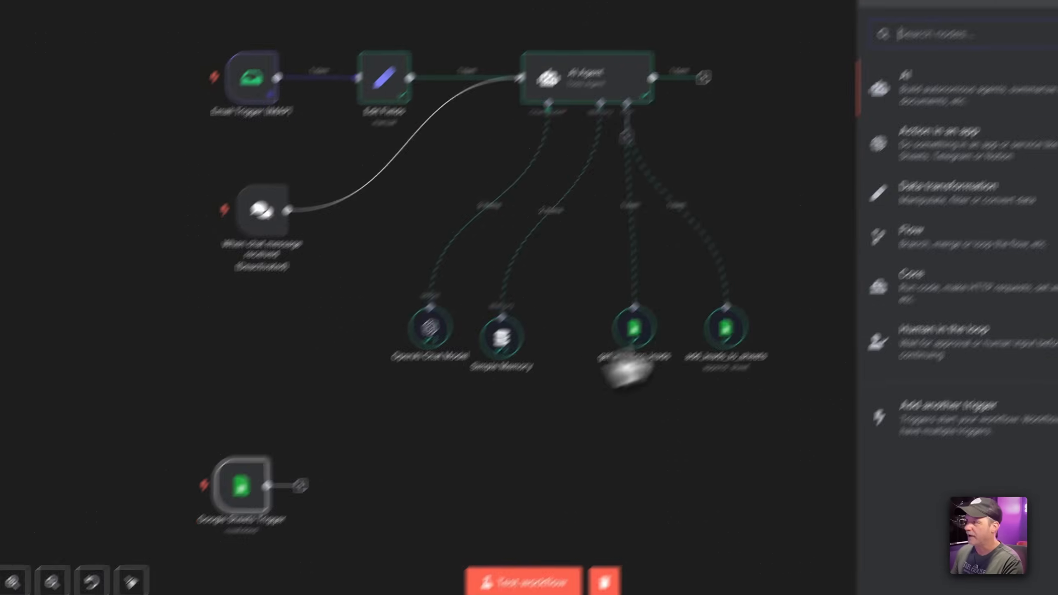
text(matter)
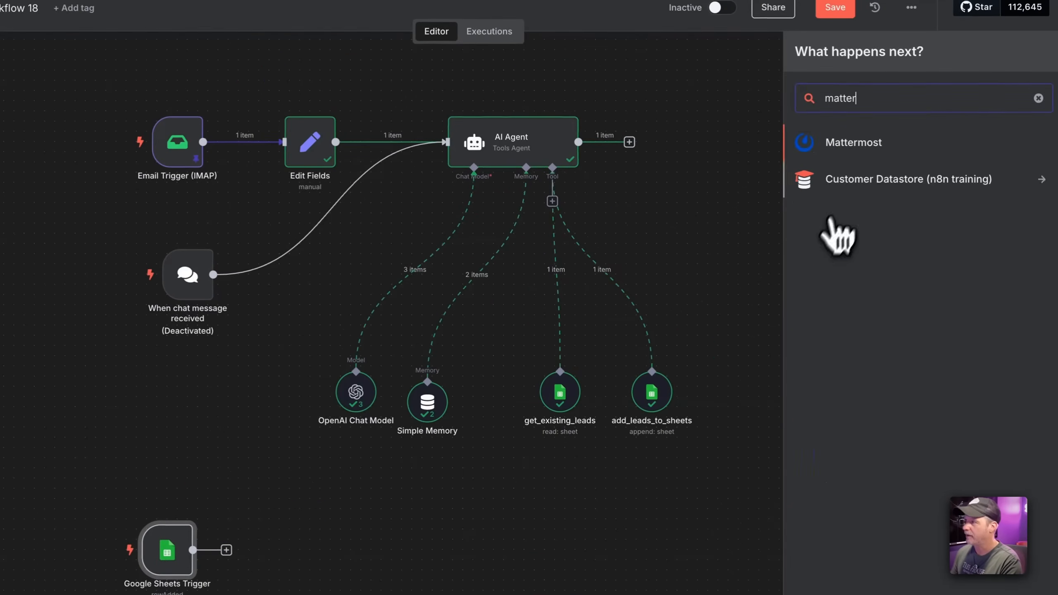
click(872, 146)
text(message)
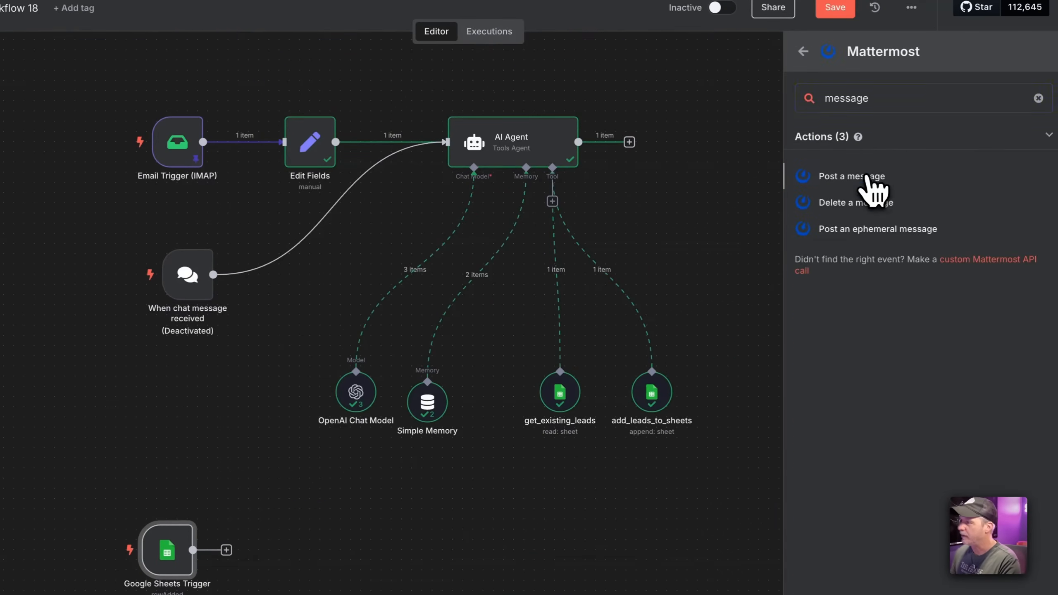
click(870, 179)
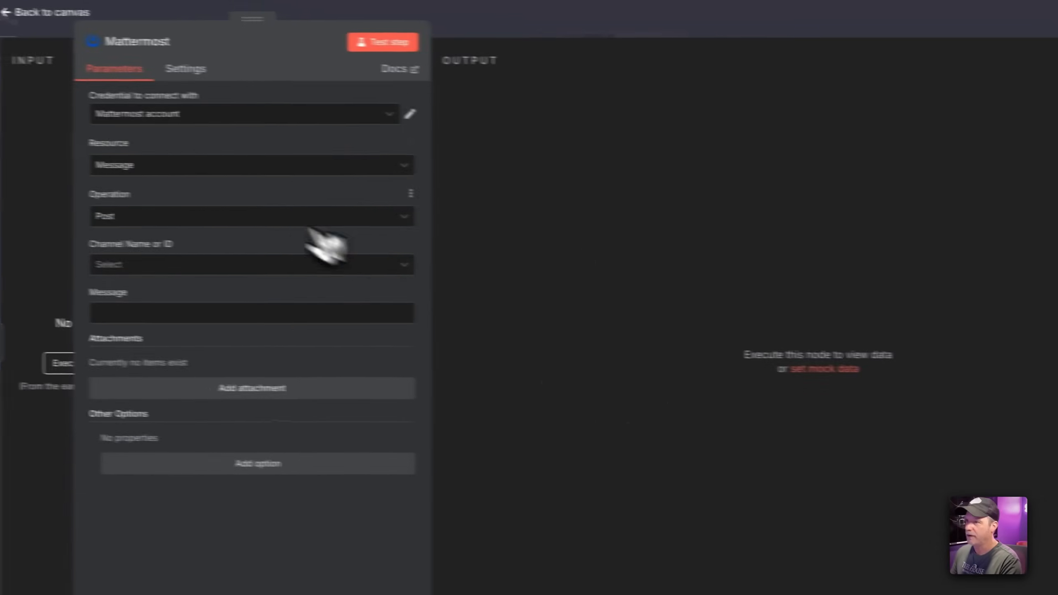
Try the Channel resource with the Create operation, pasting a channel display name
click(207, 171)
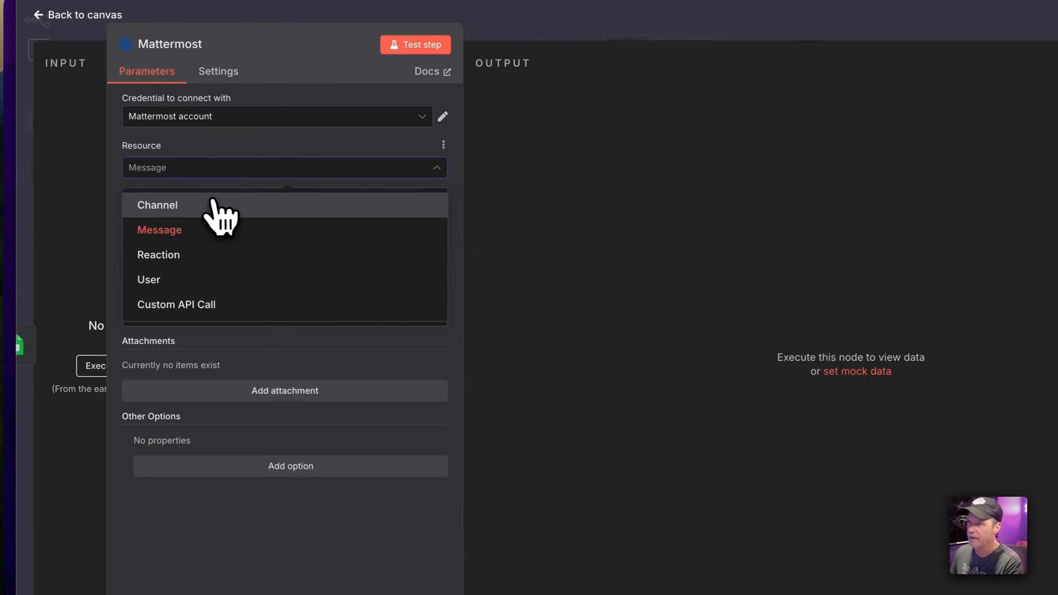
click(220, 206)
click(294, 220)
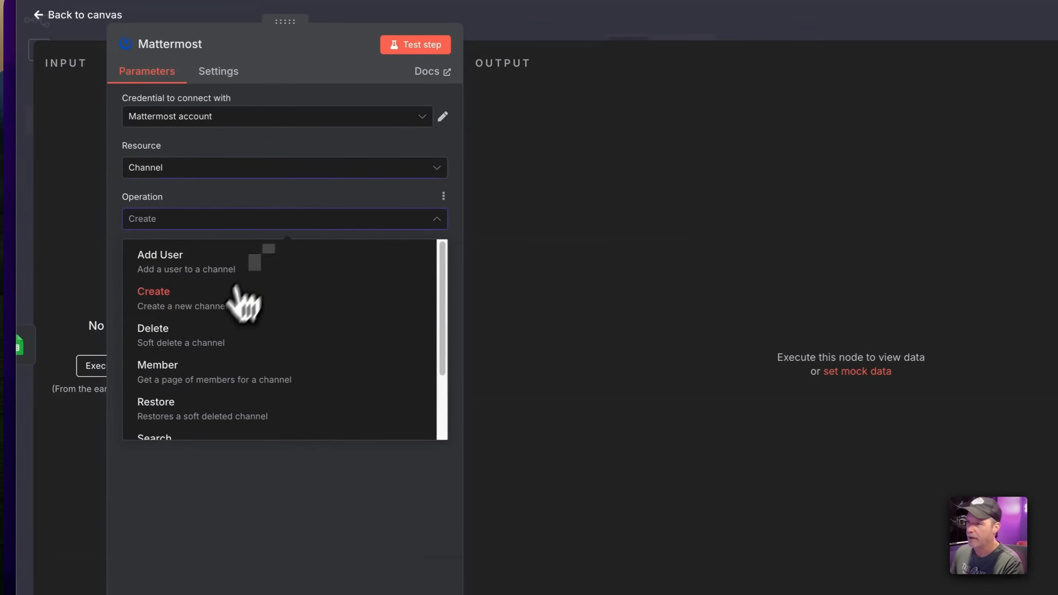
click(239, 291)
click(203, 320)
text(New Lead (testing))
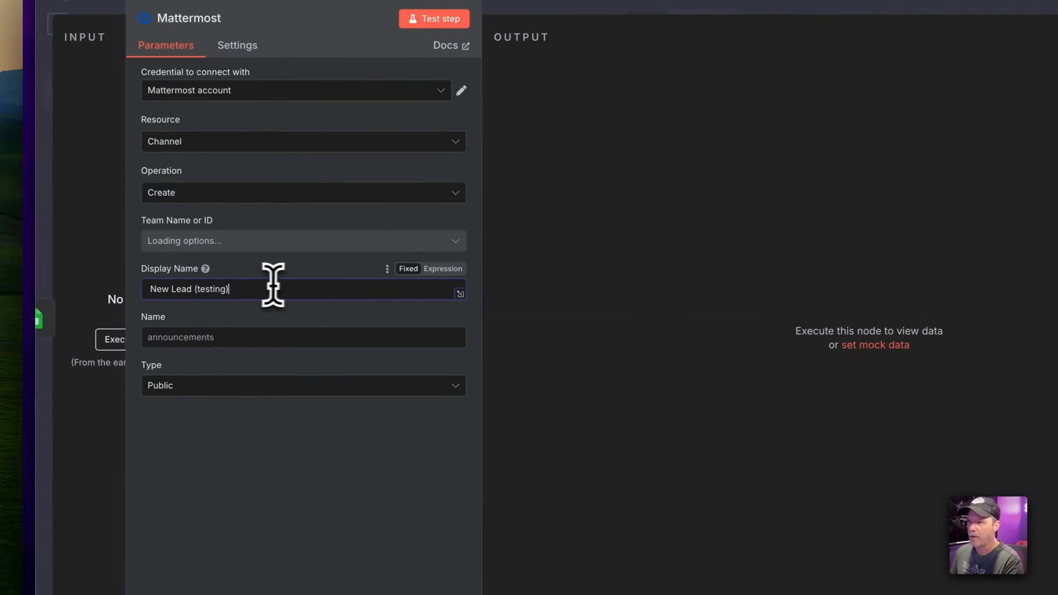
click(261, 197)
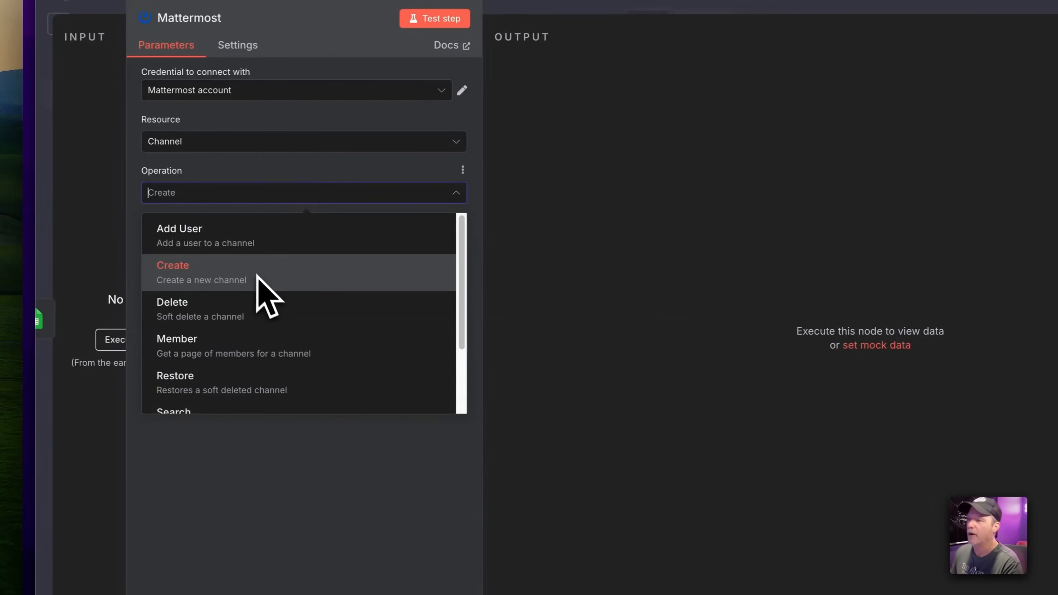
click(304, 193)
Set Resource to Message, Operation to Post, channel DailyAiStudio - dailya-maketing (private)
click(304, 141)
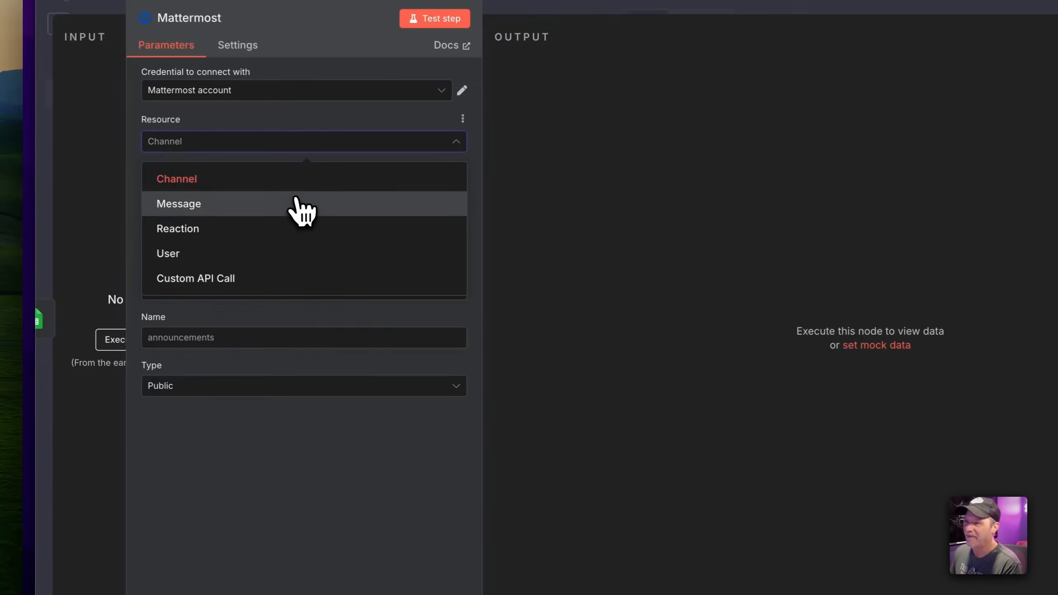
click(302, 211)
click(302, 195)
click(303, 195)
click(289, 242)
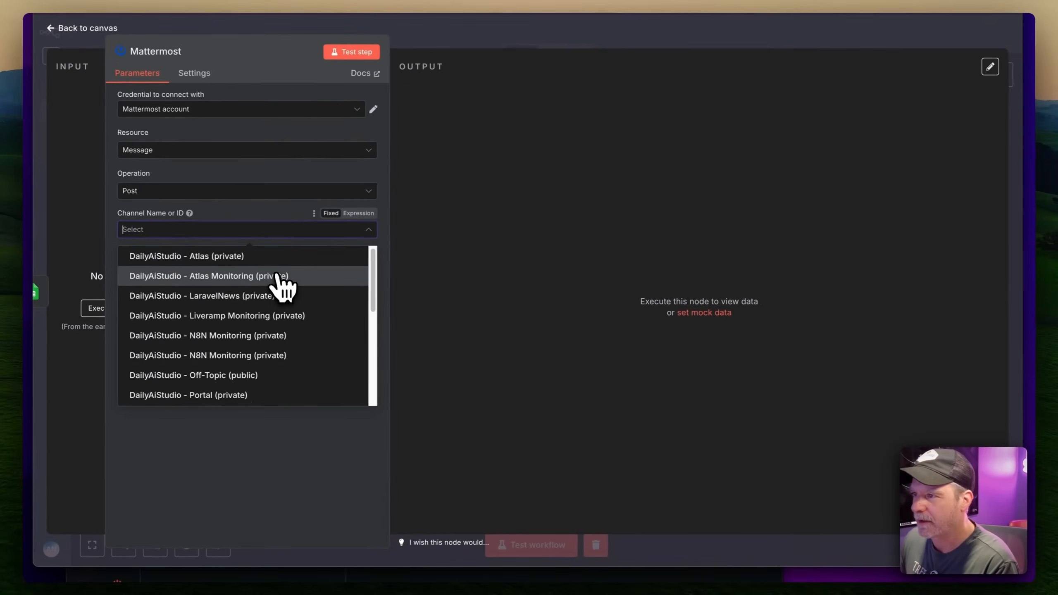
scroll(278, 277, down, 10)
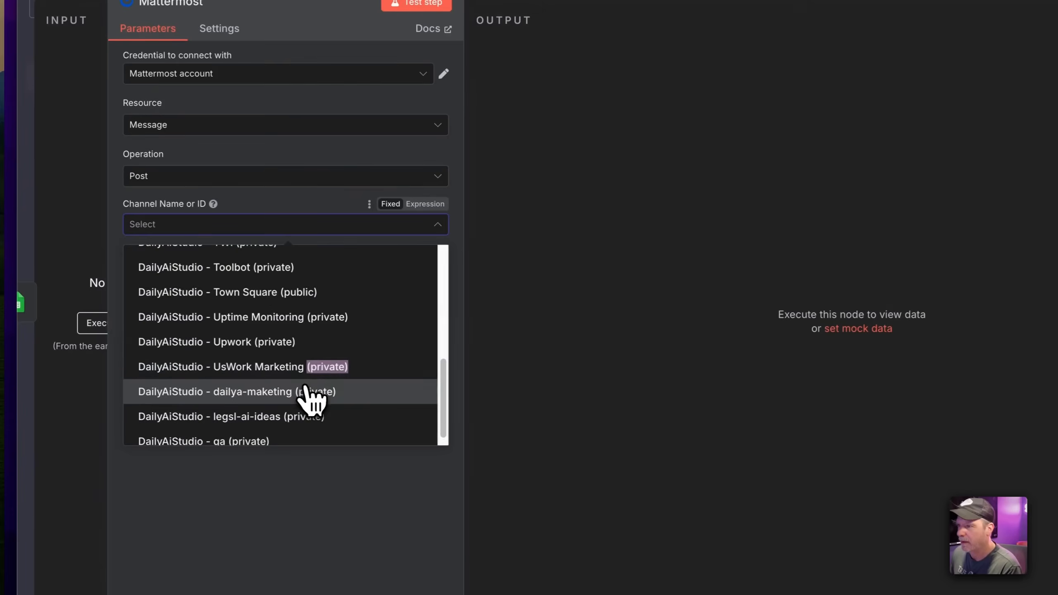
click(306, 390)
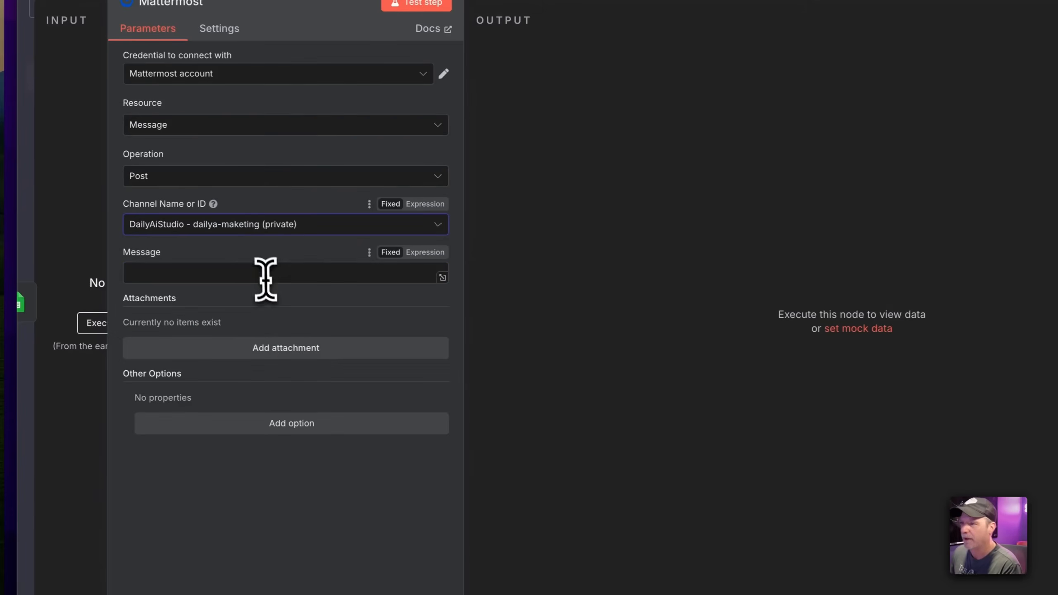
Enter the message 'New Lead (testing)', drop the empty attachment and extra option, and close
click(266, 278)
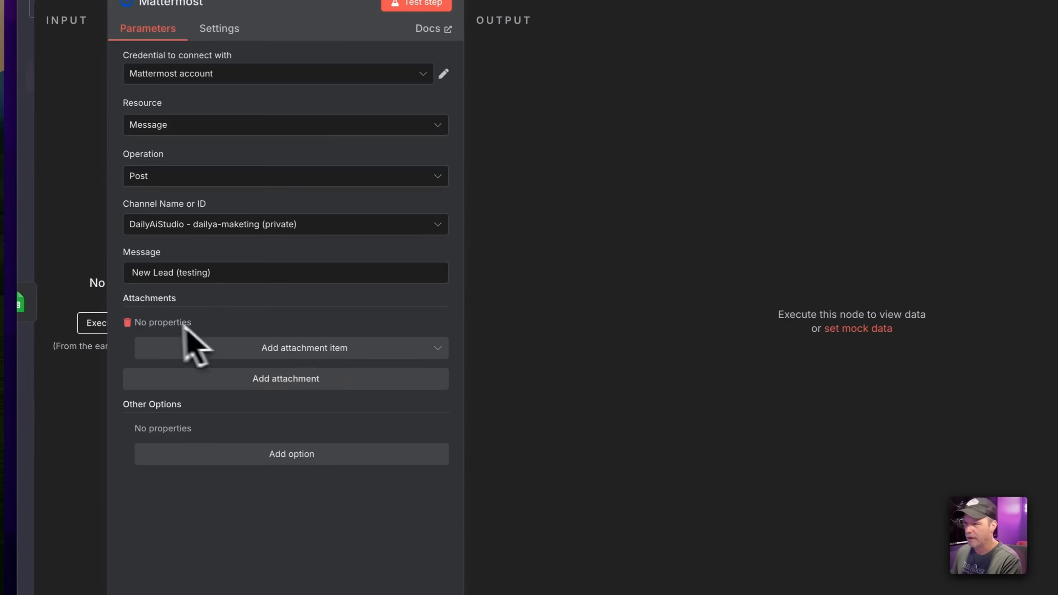
click(127, 322)
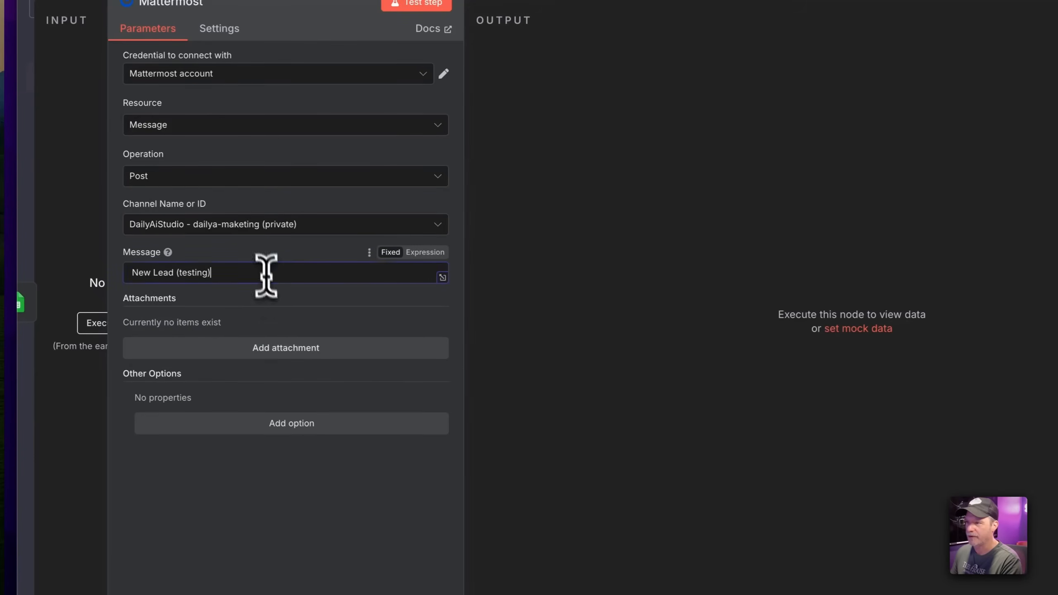
click(284, 426)
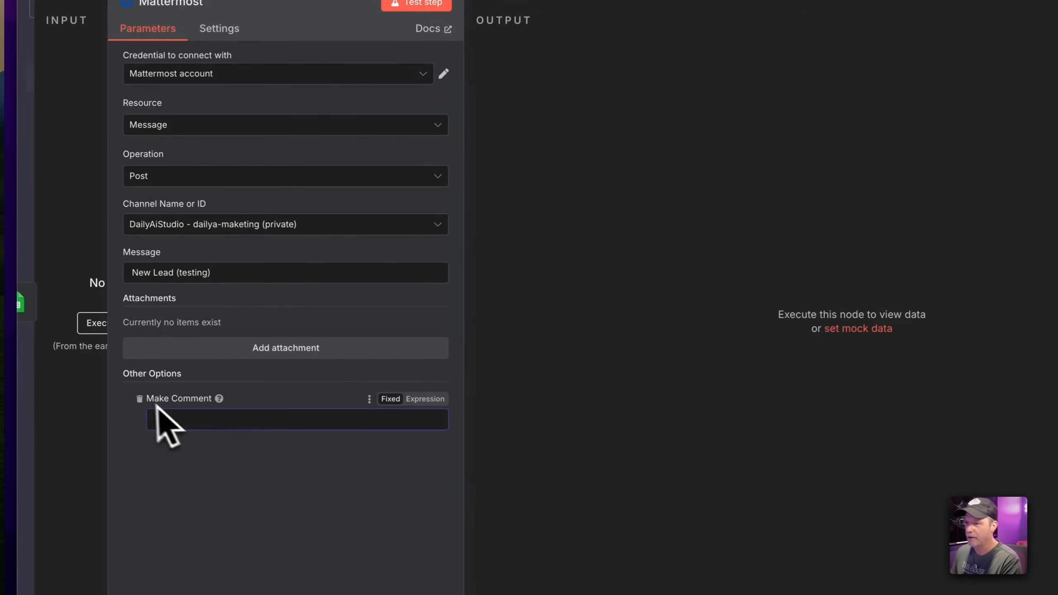
click(139, 398)
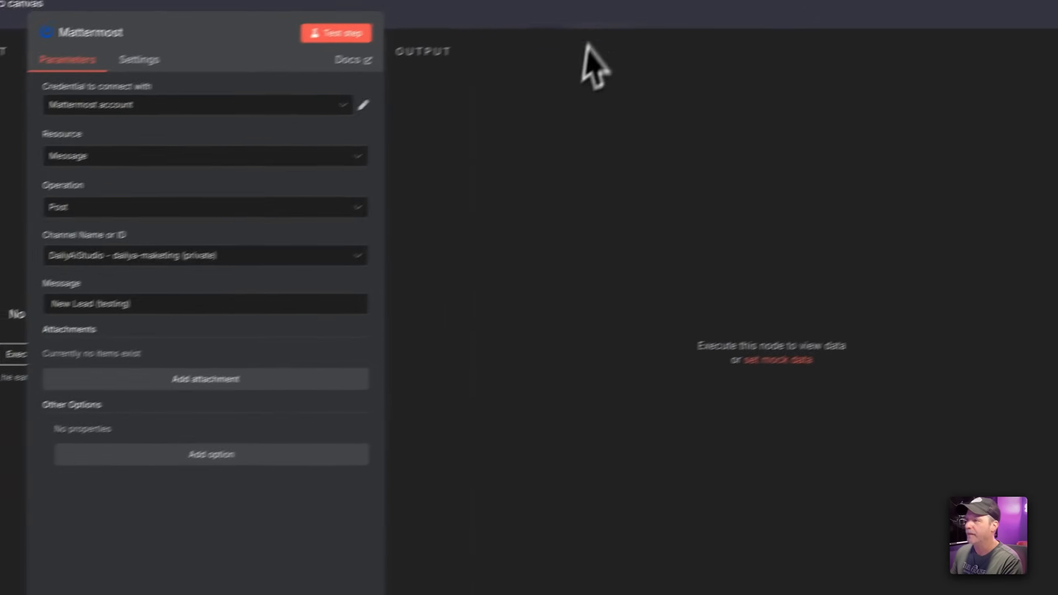
click(584, 22)
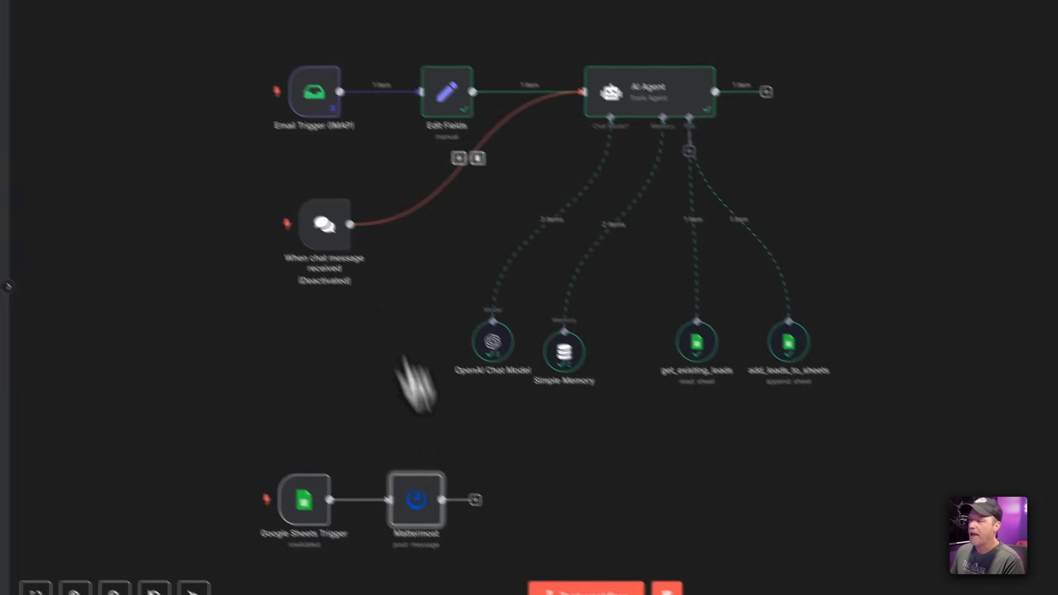
Test-run the workflow and line up get_existing_leads and add_leads_to_sheets side by side
click(599, 594)
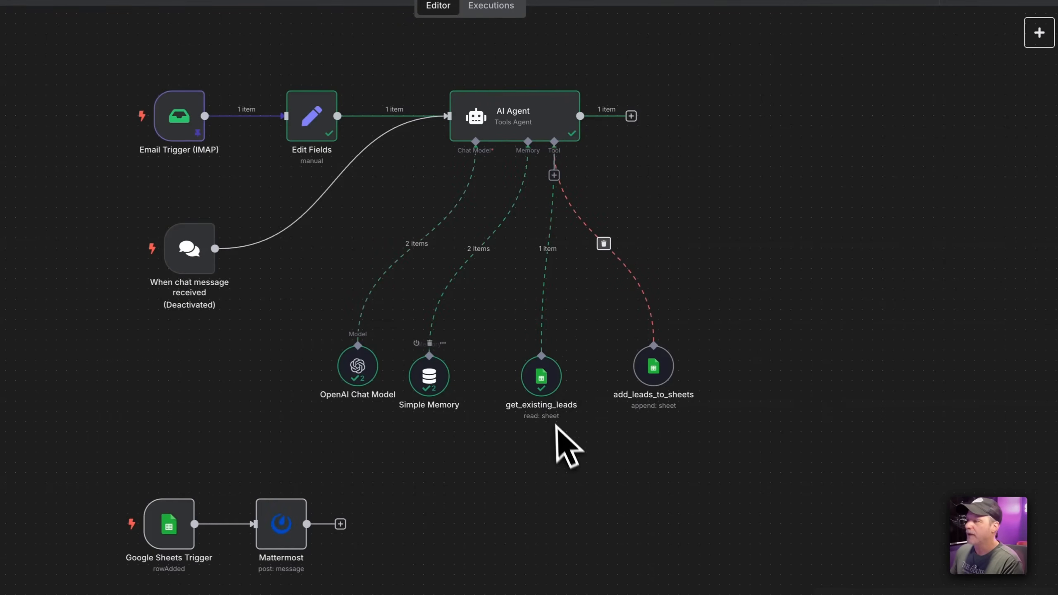
drag(652, 368, 613, 387)
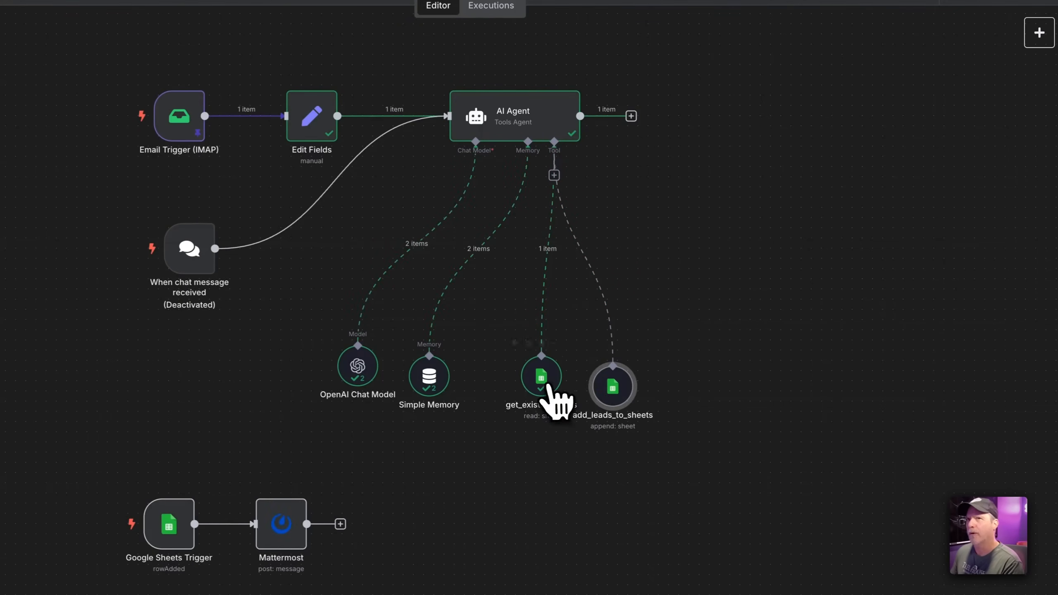
drag(543, 379, 513, 398)
drag(612, 385, 582, 396)
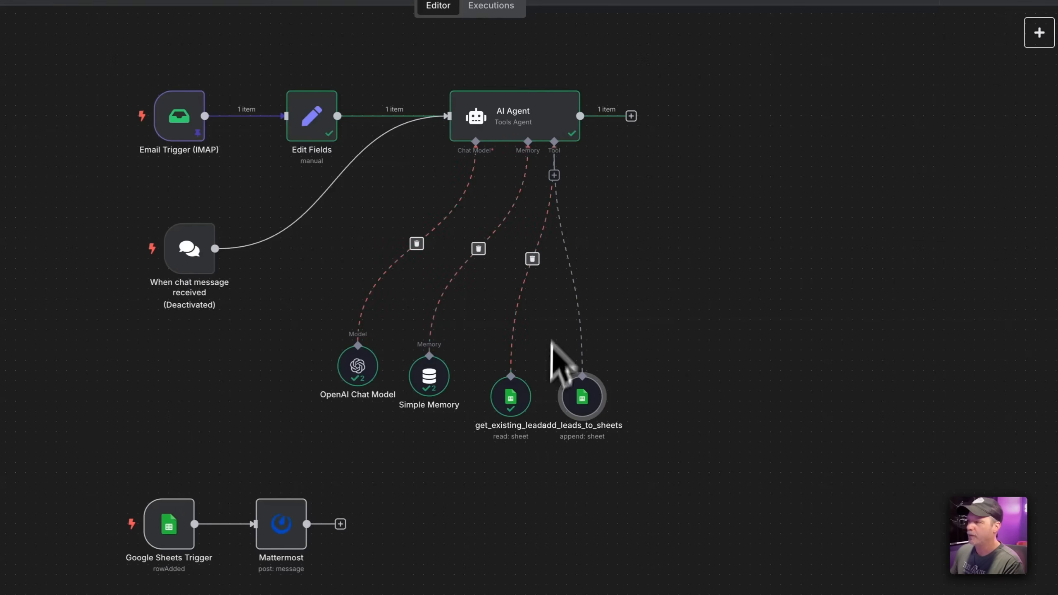
Duplicate the get_existing_leads tool and place the copy beside add_leads_to_sheets
click(553, 175)
text(ta)
click(718, 151)
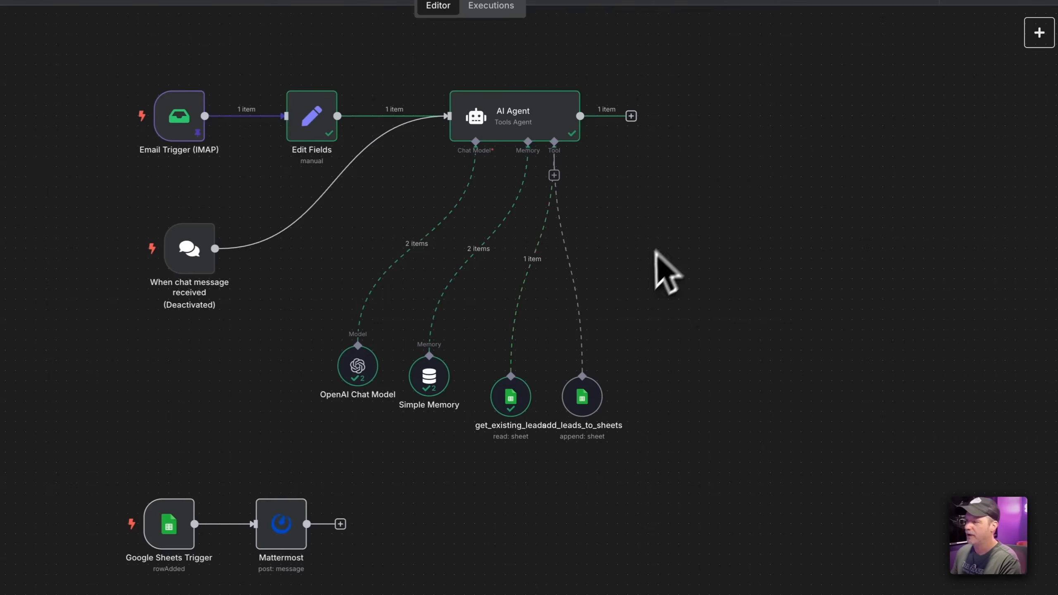
scroll(628, 273, up, 4)
scroll(625, 275, down, 2)
mouse_move(465, 373)
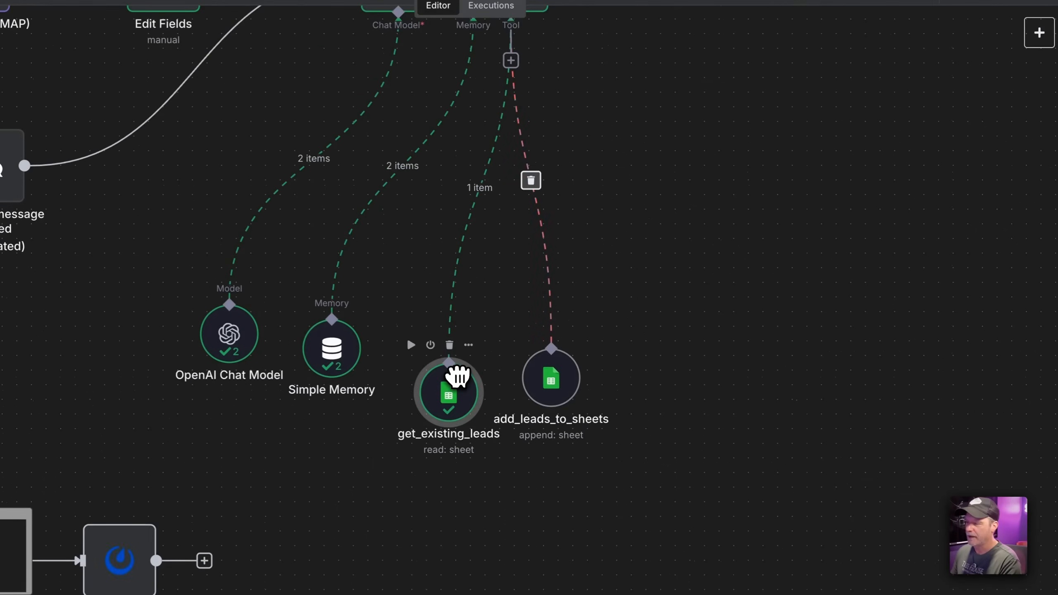
key(ctrl+d)
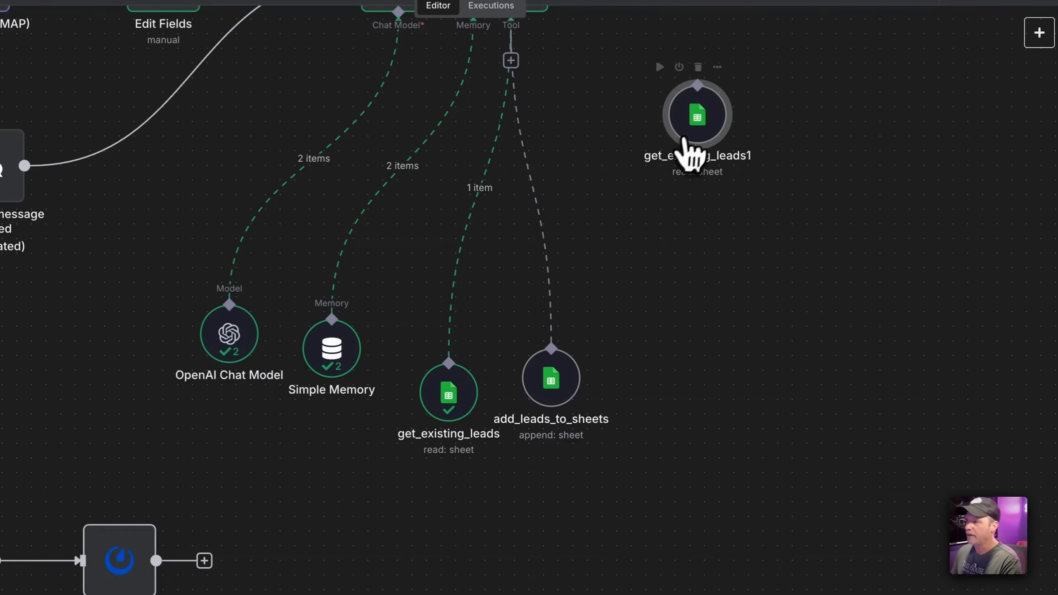
drag(684, 155, 689, 400)
Rename the copy get_existing_tasks and switch its sheet from Leads to Tasks
double_click(677, 377)
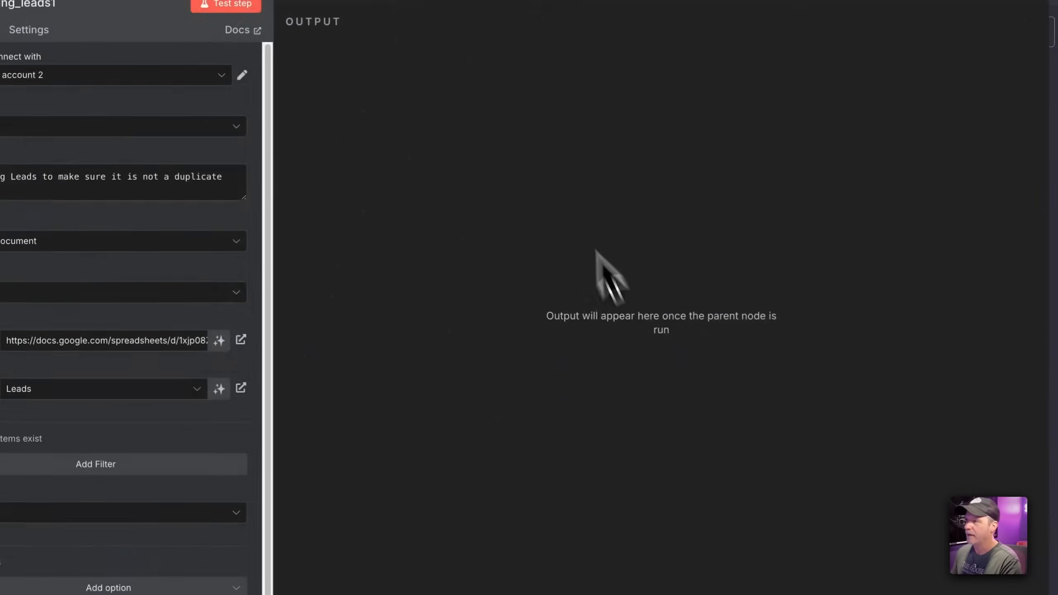
click(207, 41)
key(ctrl+a)
text(g)
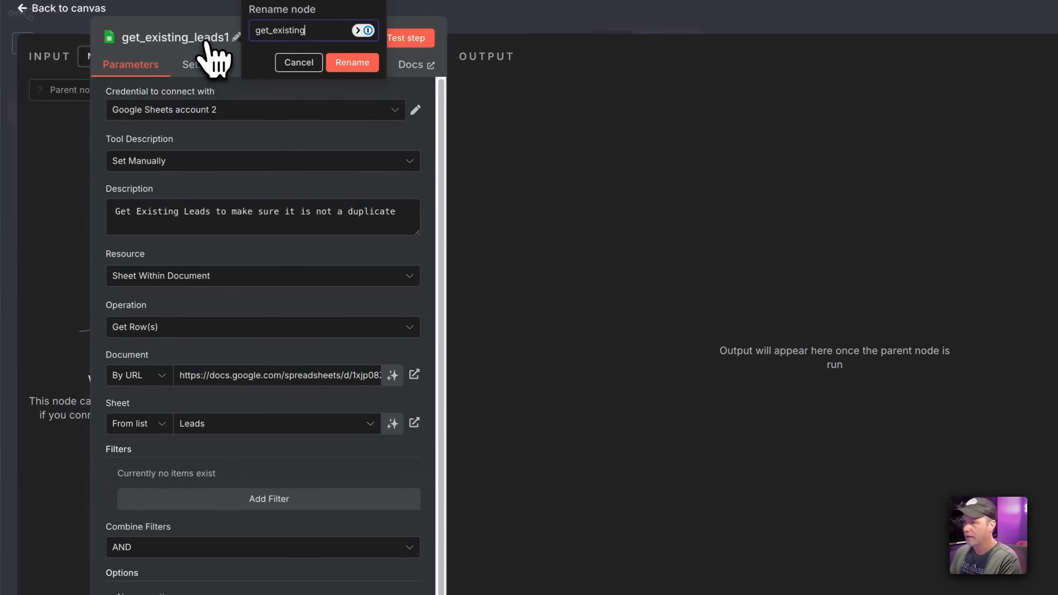
click(342, 66)
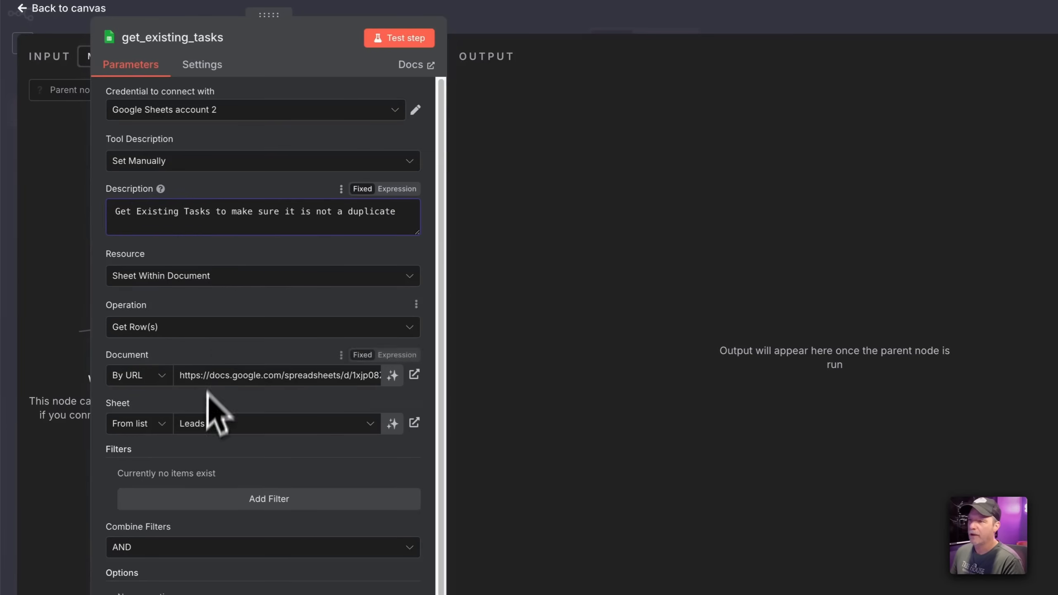
click(206, 425)
click(176, 479)
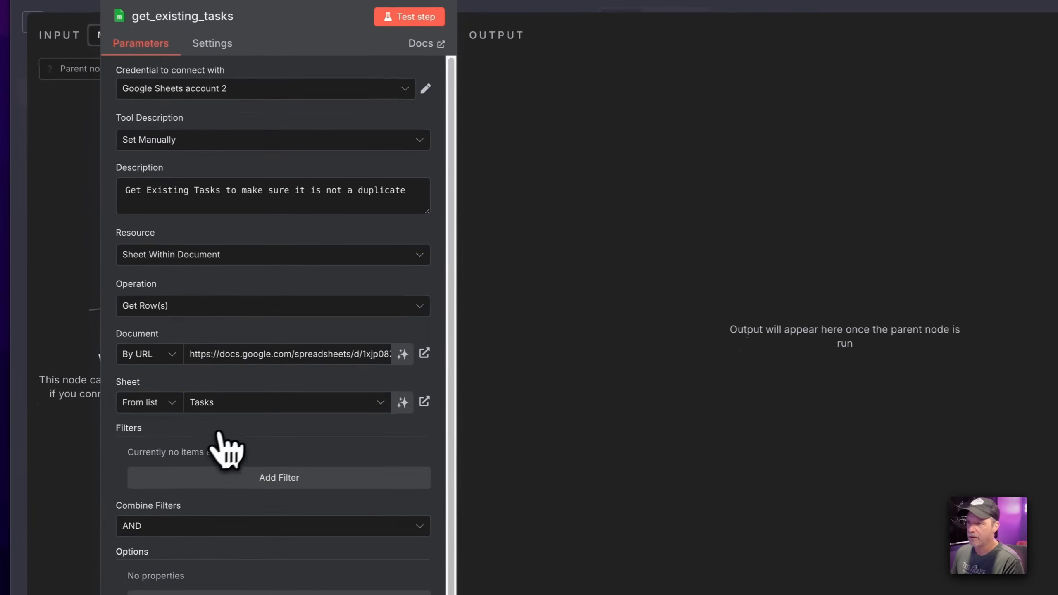
click(602, 5)
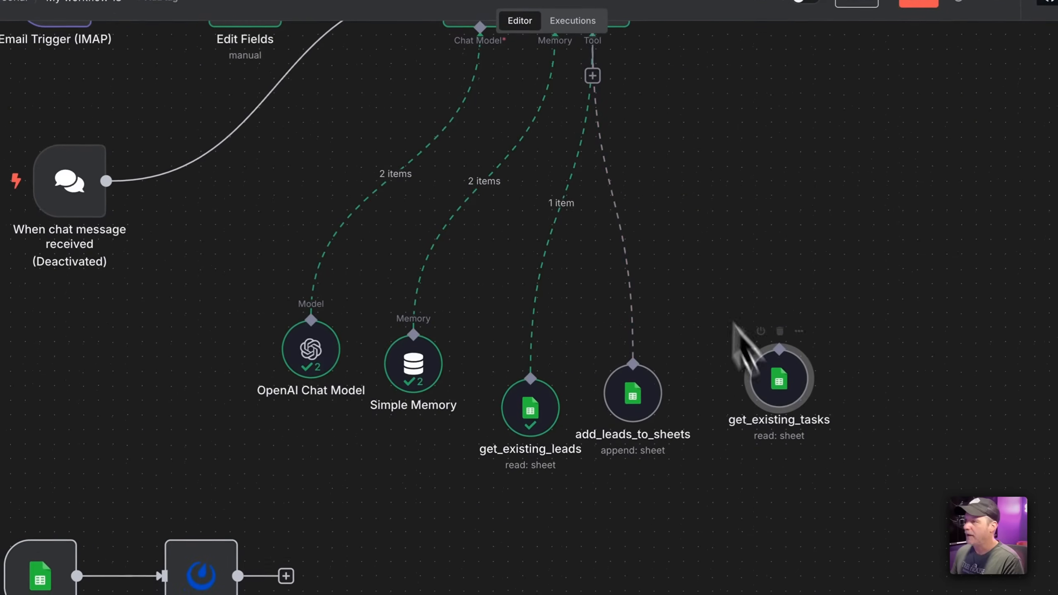
Connect get_existing_tasks as an AI Agent tool and add a System Message option
drag(773, 370, 589, 100)
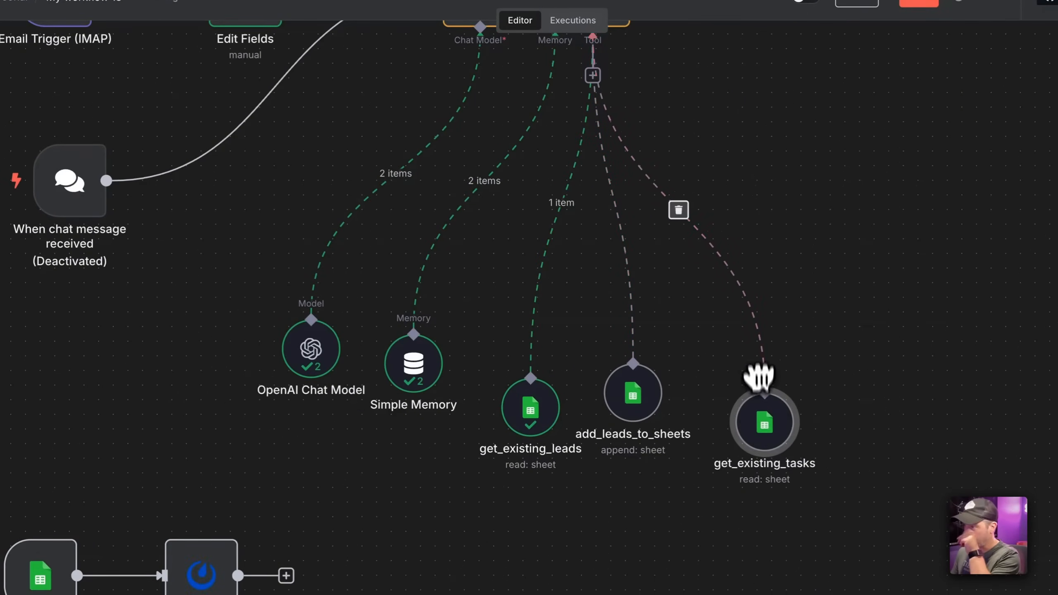
scroll(609, 142, up, 3)
double_click(583, 109)
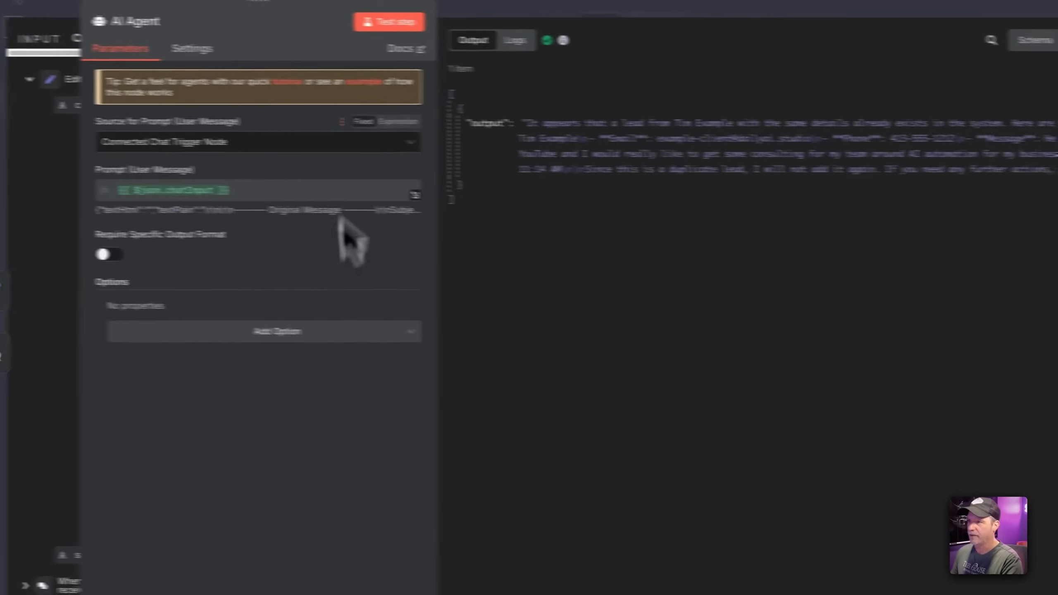
click(250, 328)
click(304, 378)
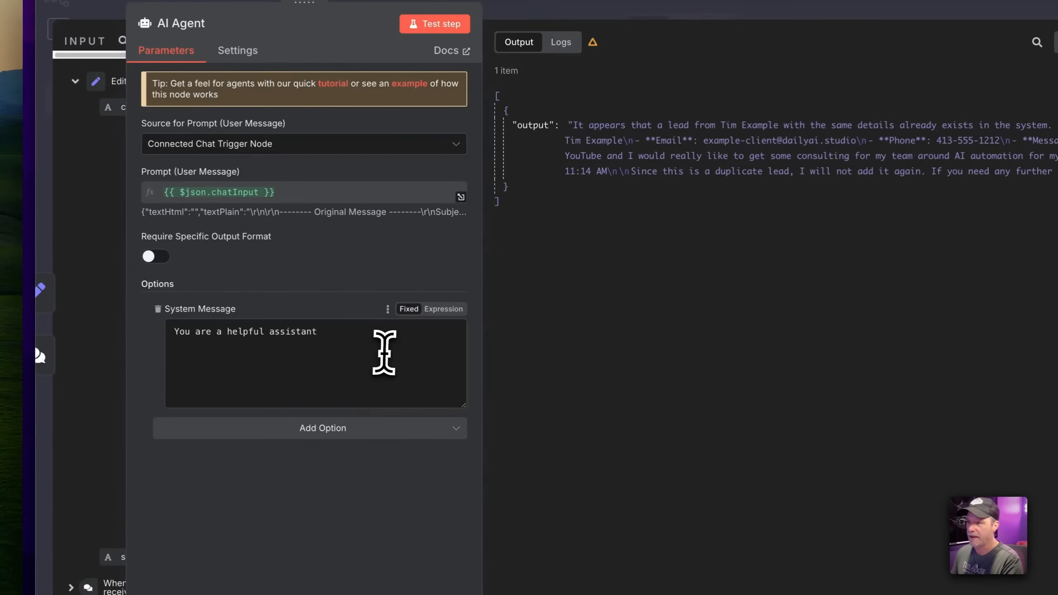
Replace the default system message with a dictated one about using the agent's tools
drag(382, 352, 166, 330)
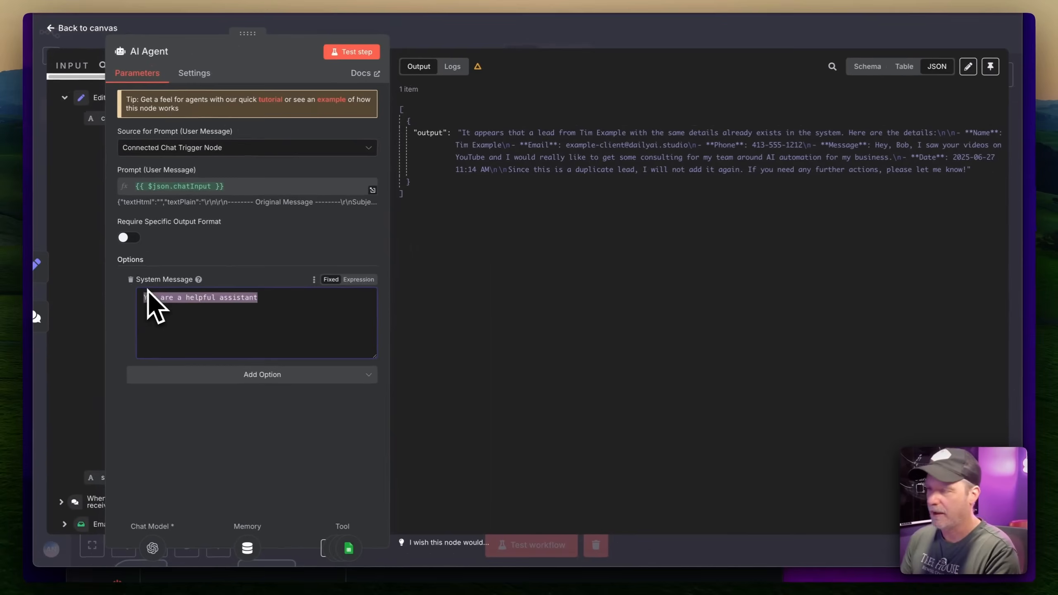
key(BackSpace)
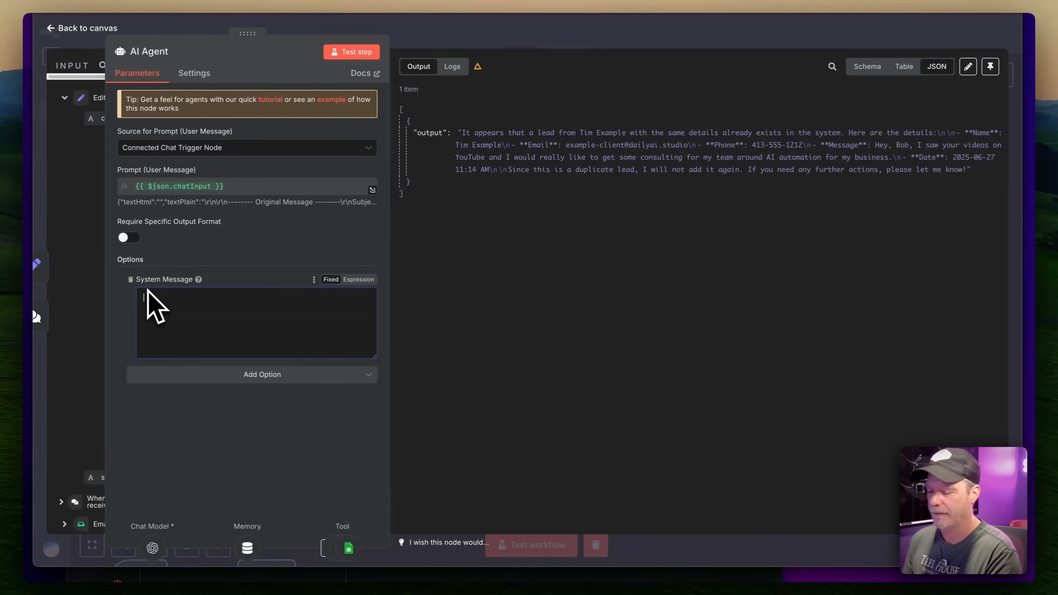
key(alt+space)
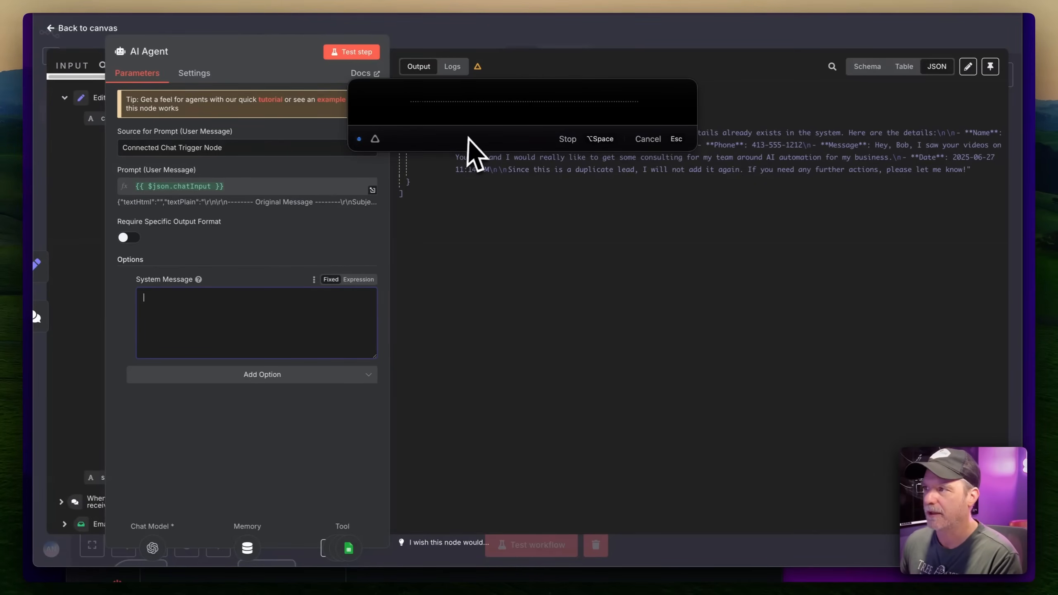
click(567, 139)
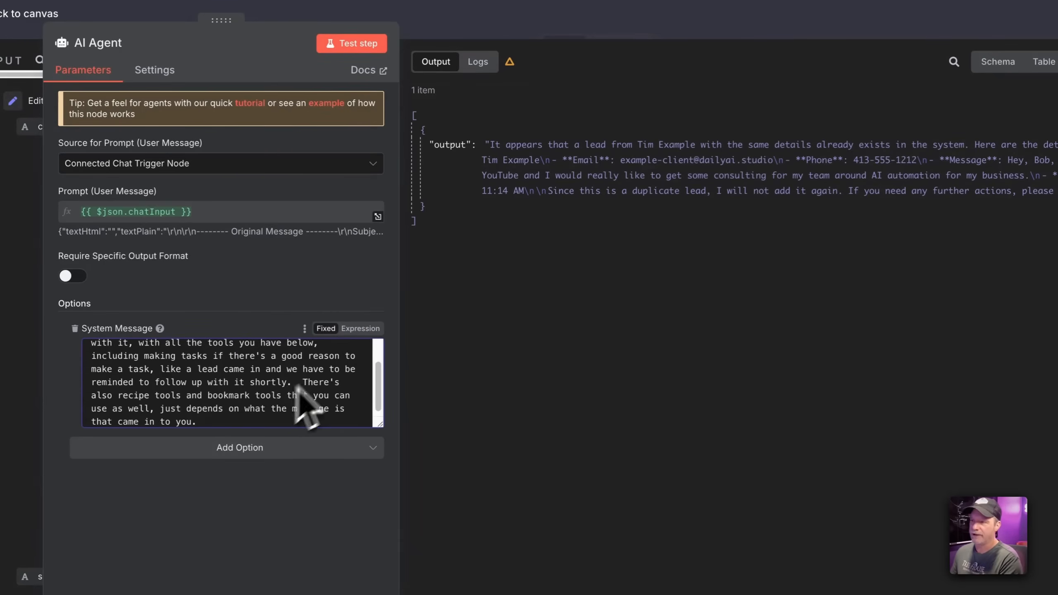
click(532, 39)
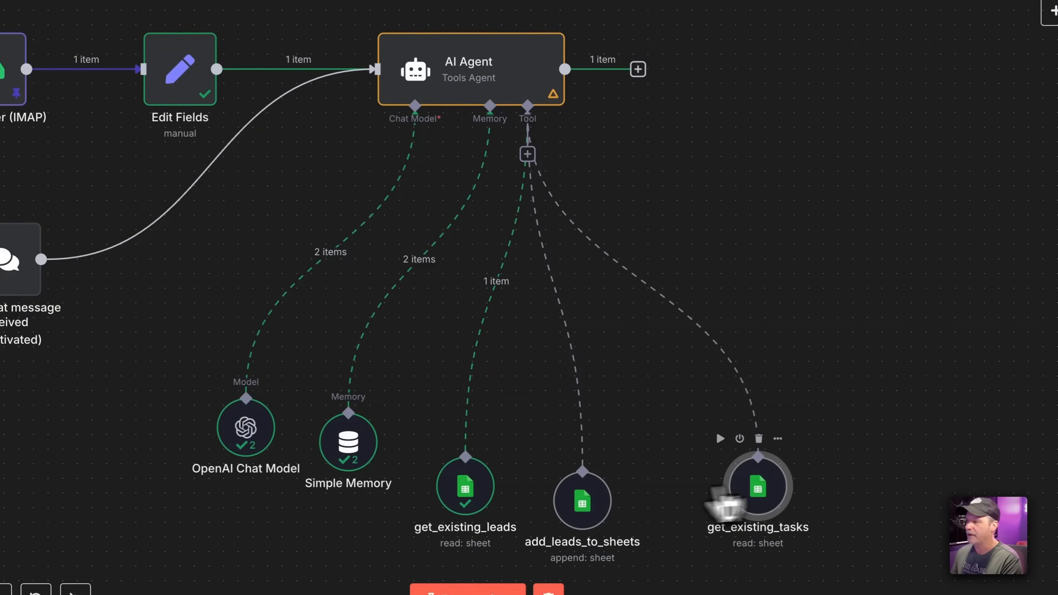
Duplicate add_leads_to_sheets, connect the copy as an agent tool, and rename it add_tasks
key(ctrl+d)
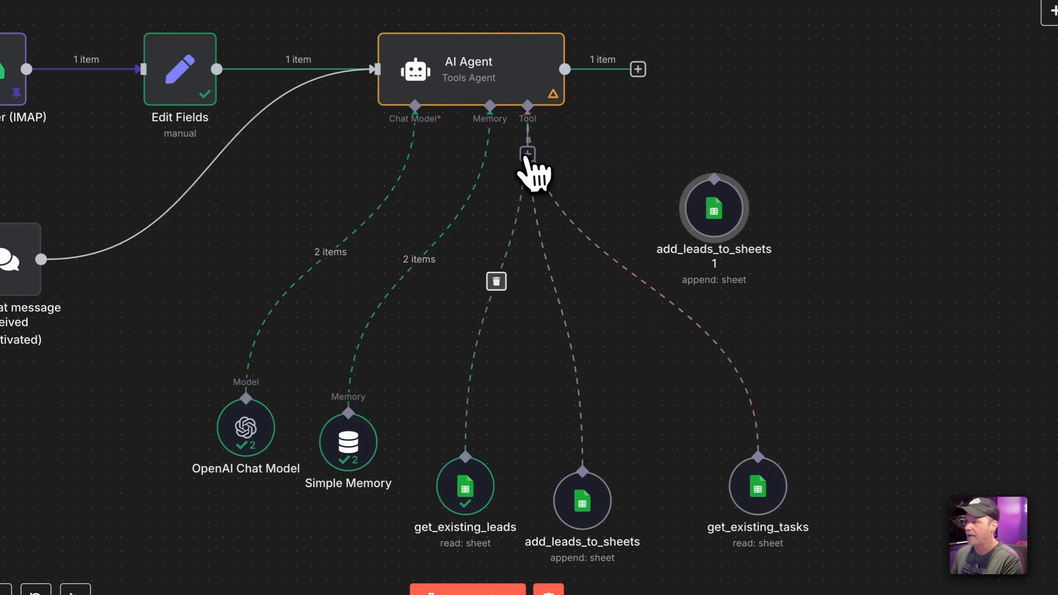
drag(527, 155, 673, 471)
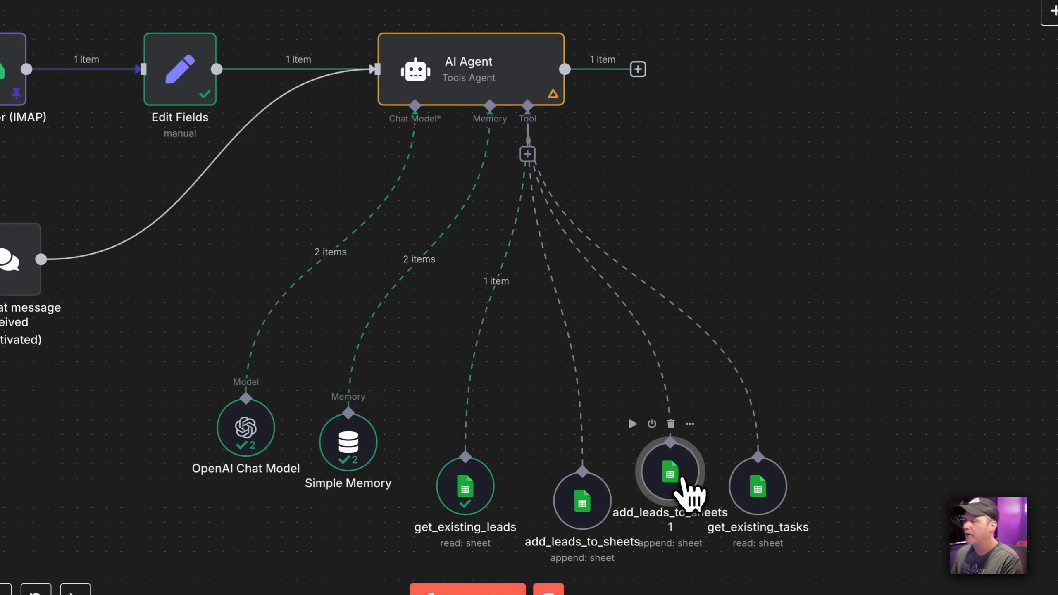
double_click(684, 480)
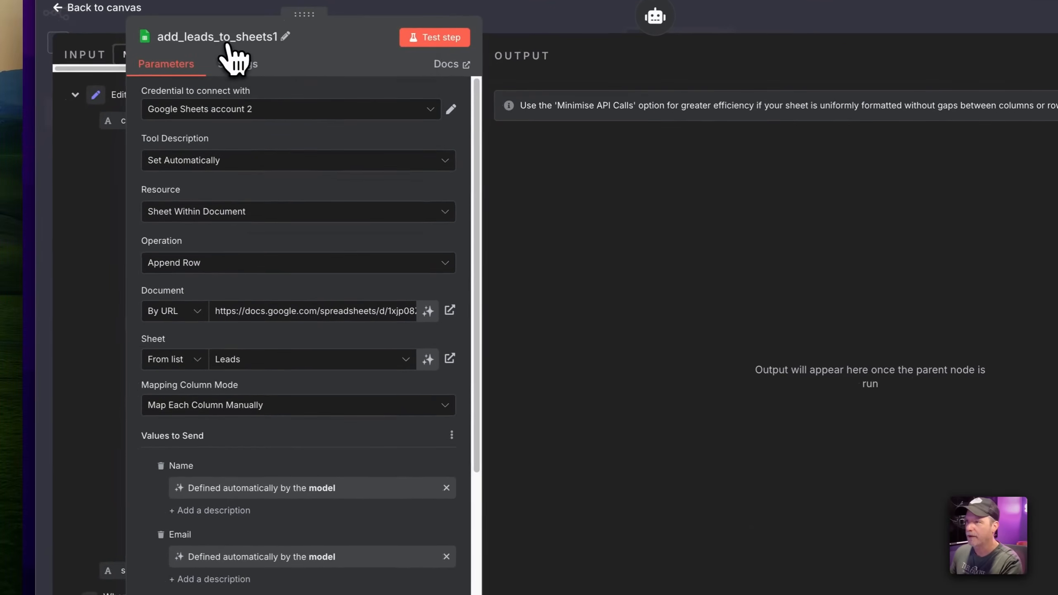
click(175, 62)
text(add_tasks)
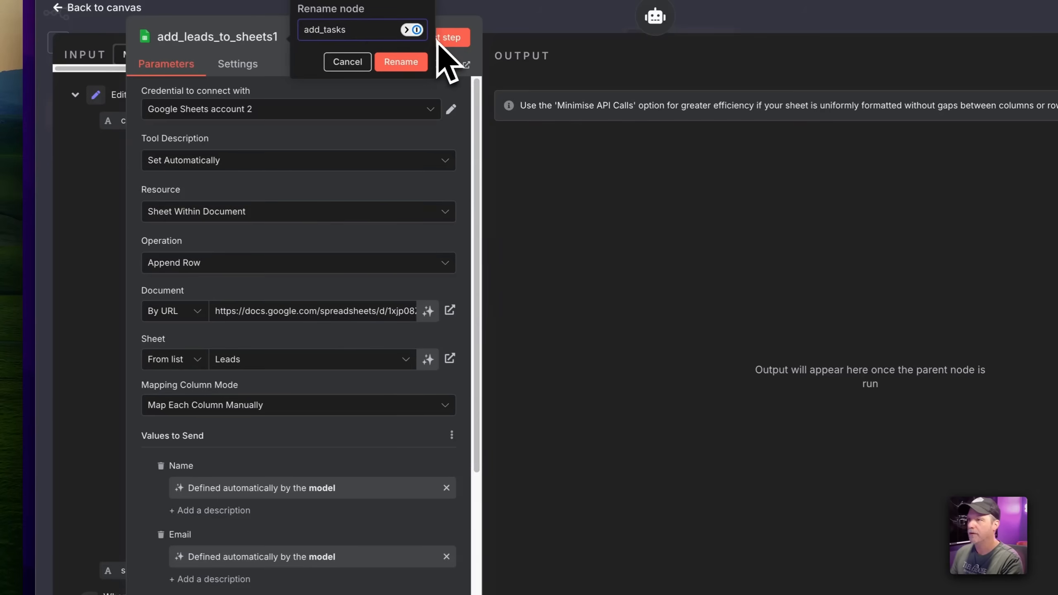
click(415, 56)
Give add_tasks a manually written description and point it at the Tasks sheet
click(283, 162)
click(247, 231)
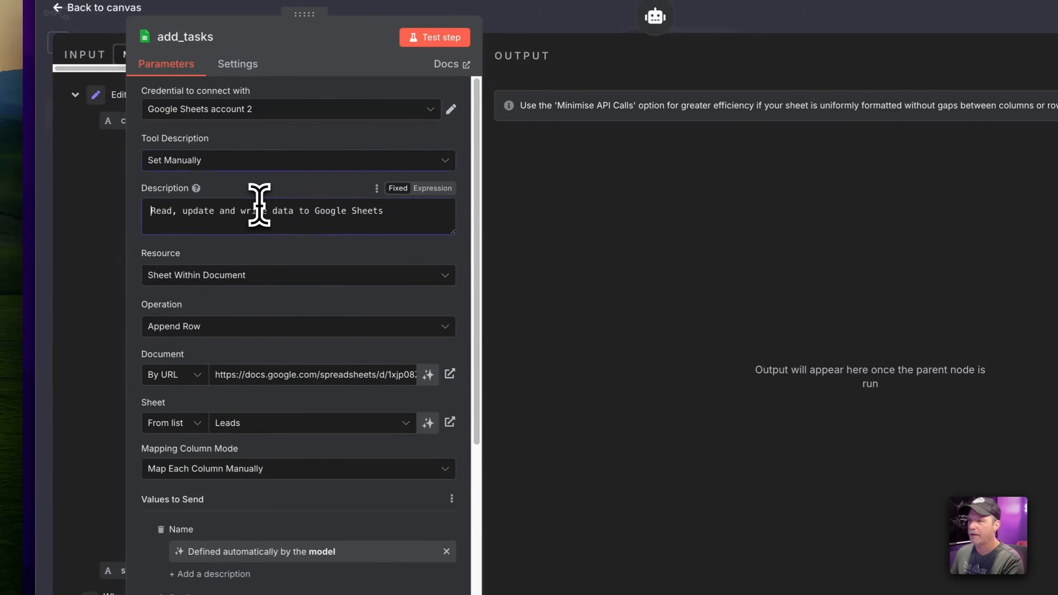
triple_click(260, 207)
text(Create a new Task)
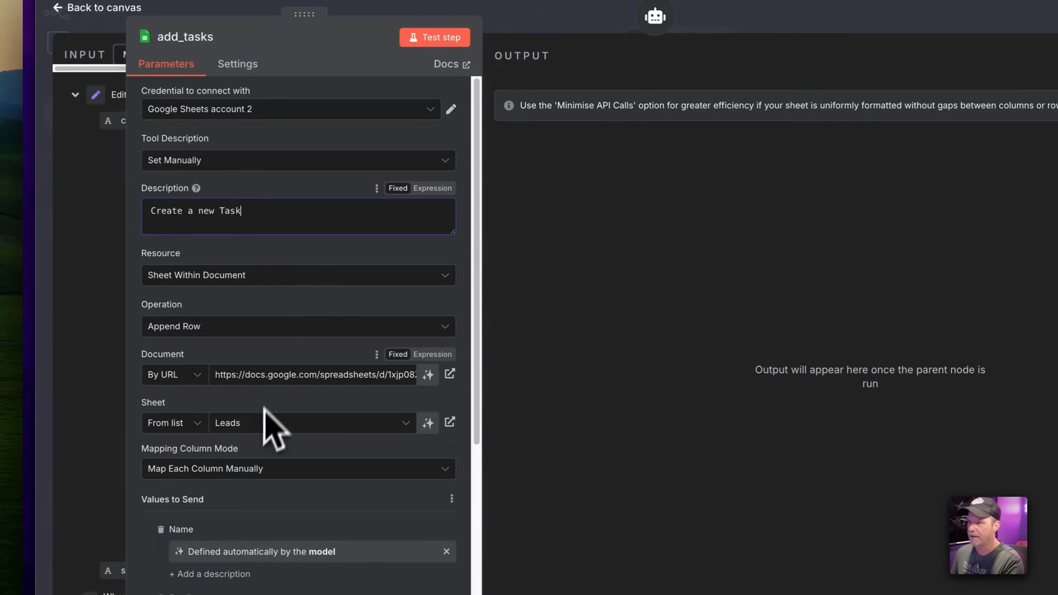
click(262, 423)
click(239, 485)
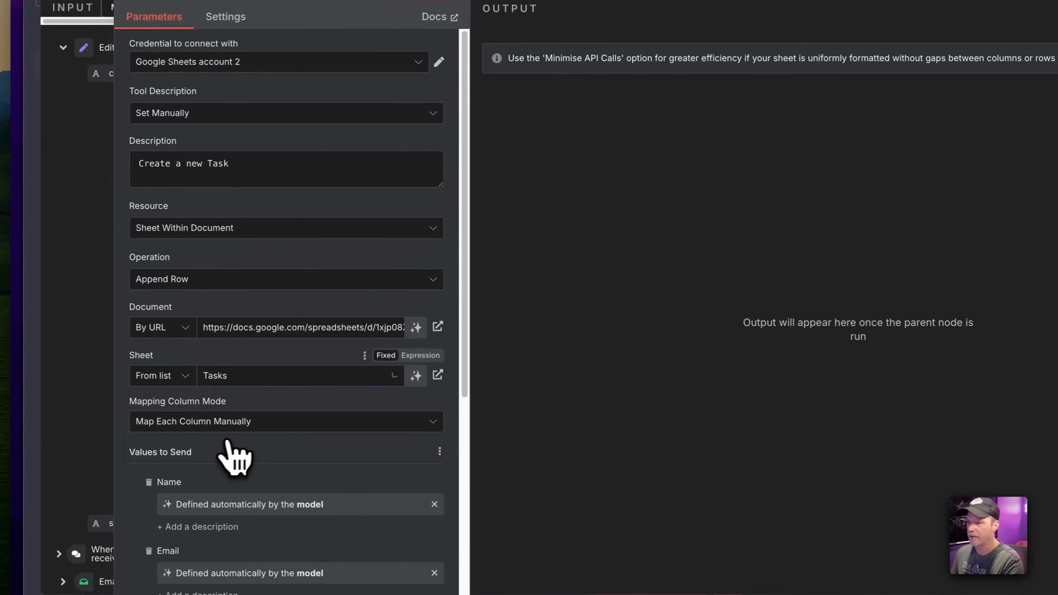
Remove the old Name, Email, Phone, Date and Message columns from the values sent
scroll(251, 438, down, 8)
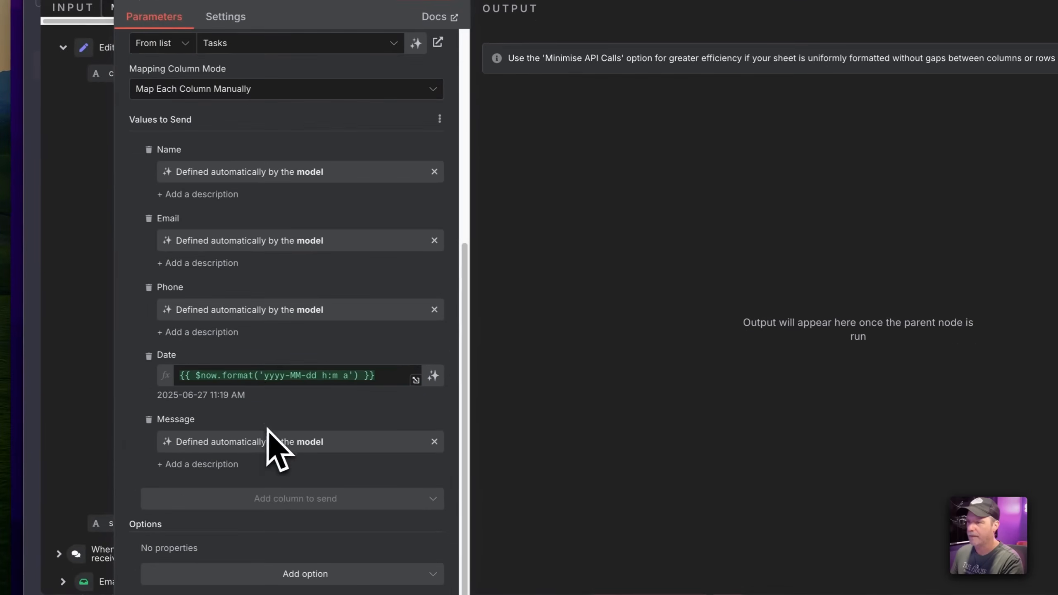
click(149, 149)
click(149, 218)
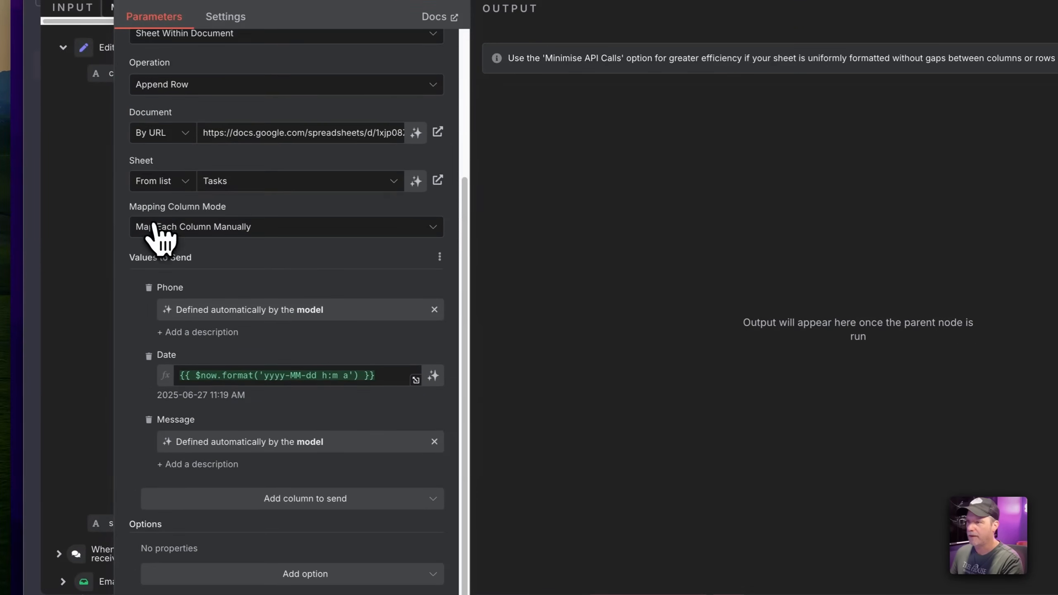
click(149, 288)
click(149, 355)
click(149, 419)
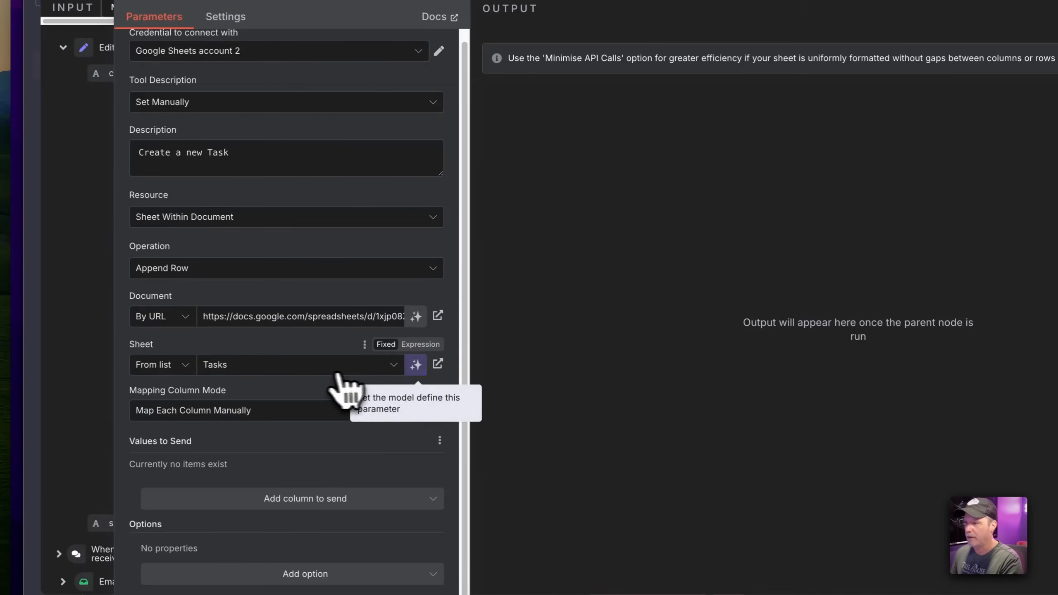
Reselect the Tasks sheet, check its available columns, and remove the re-added Name column
click(318, 374)
click(283, 420)
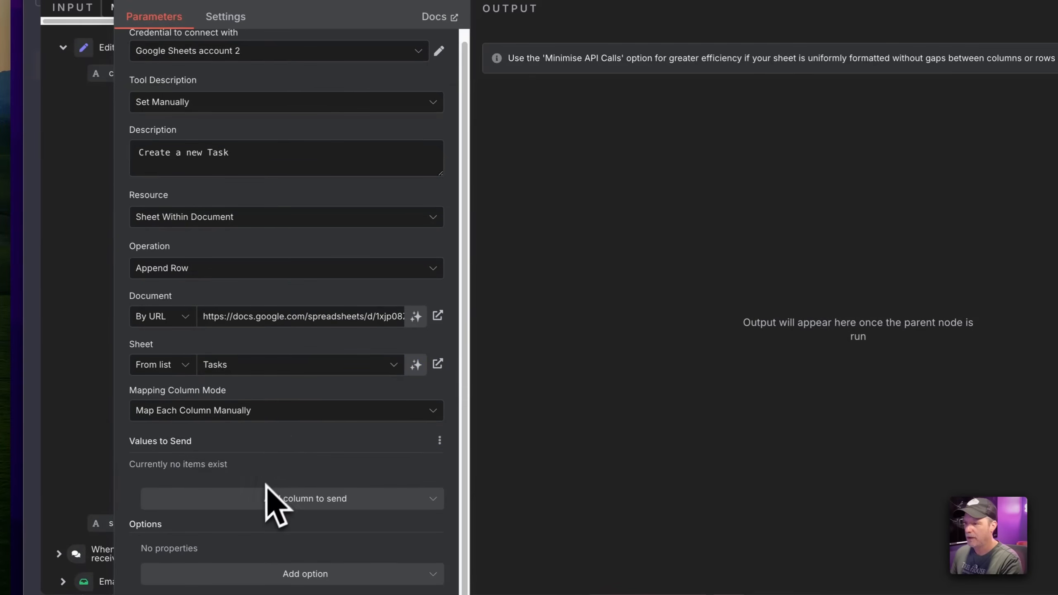
click(264, 498)
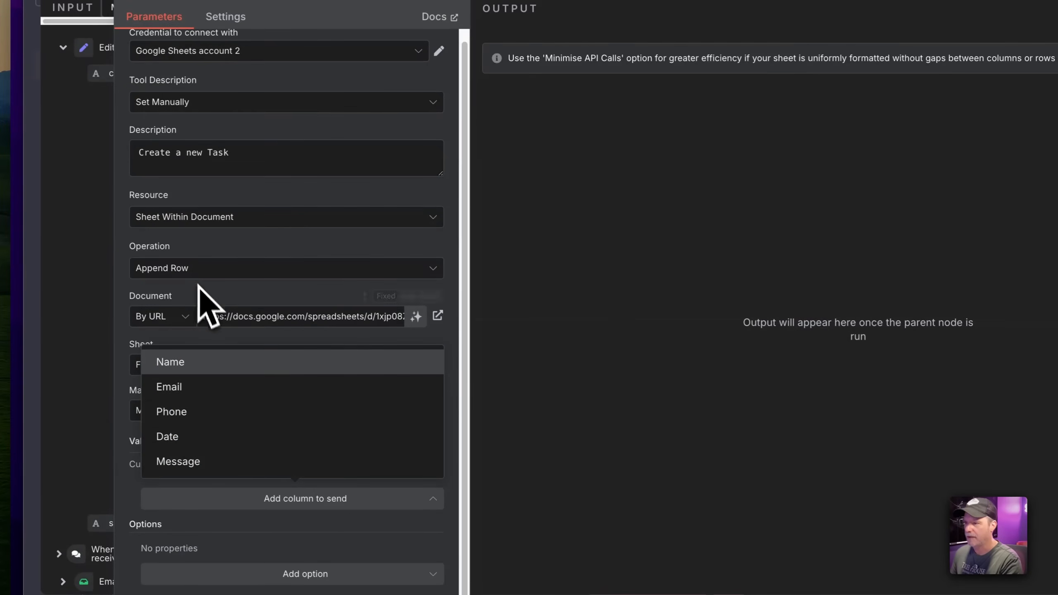
double_click(203, 369)
click(248, 359)
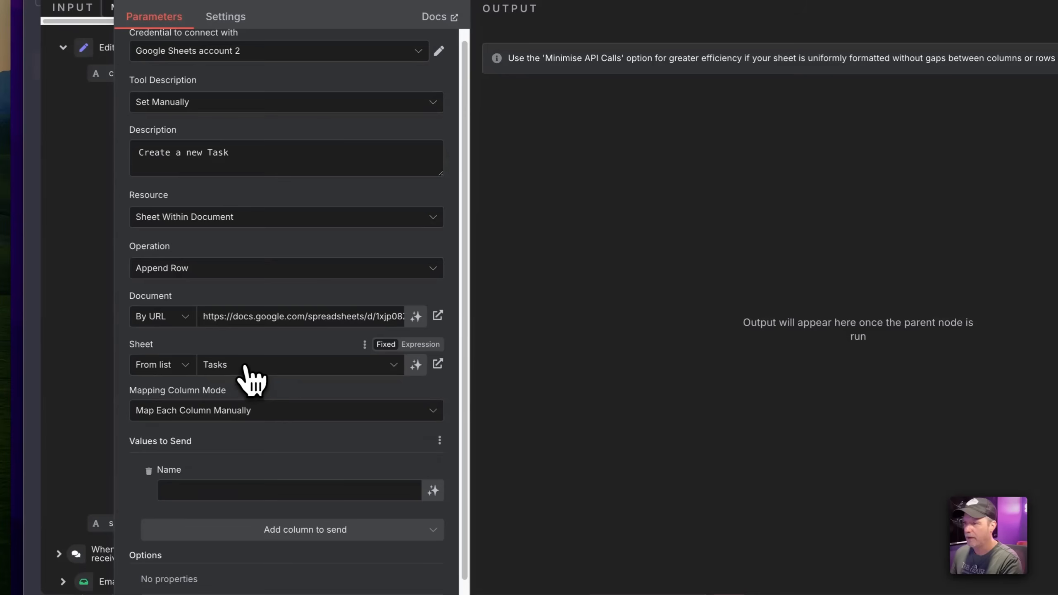
click(246, 368)
click(192, 404)
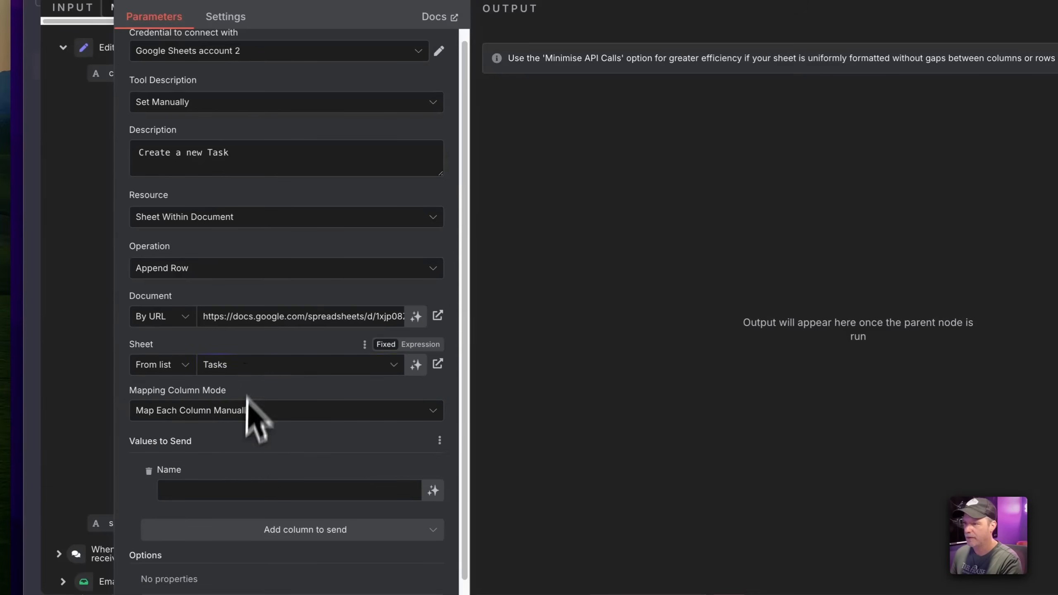
click(149, 471)
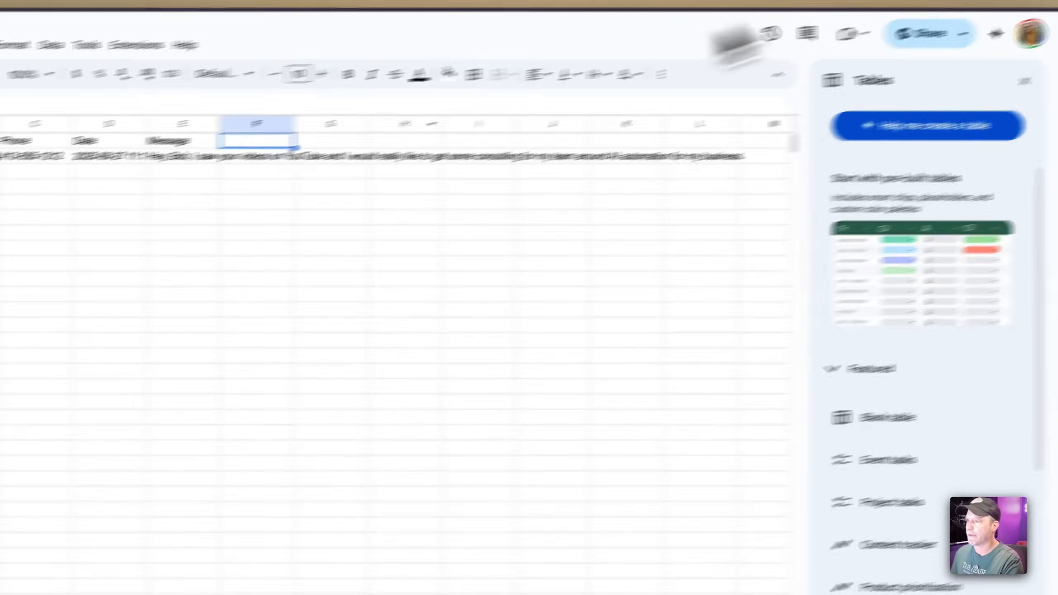
Check the Related Lead and Due Date headers in the Tasks spreadsheet
click(210, 576)
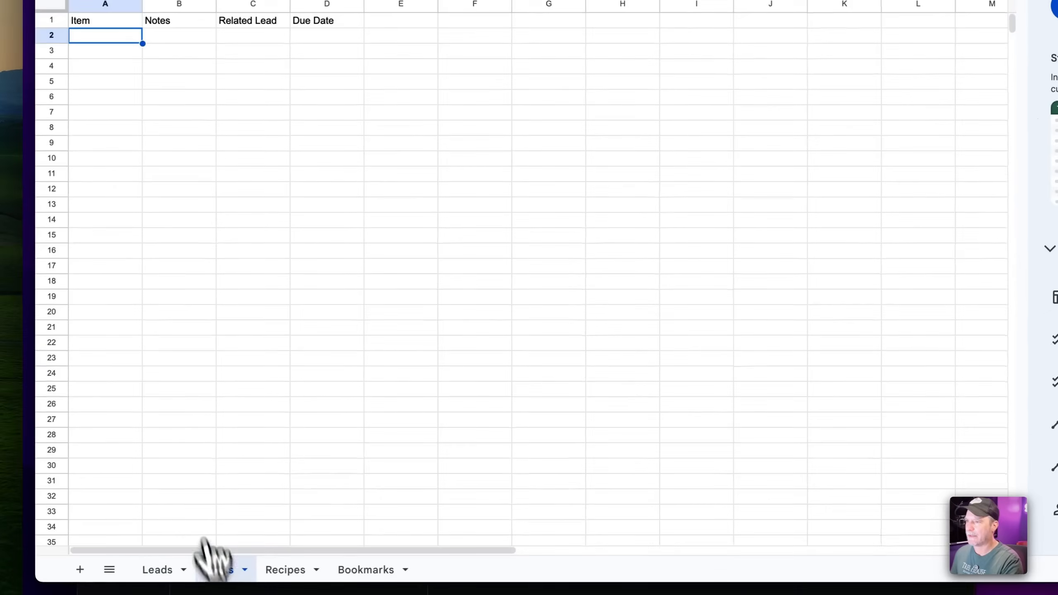
click(265, 142)
click(331, 142)
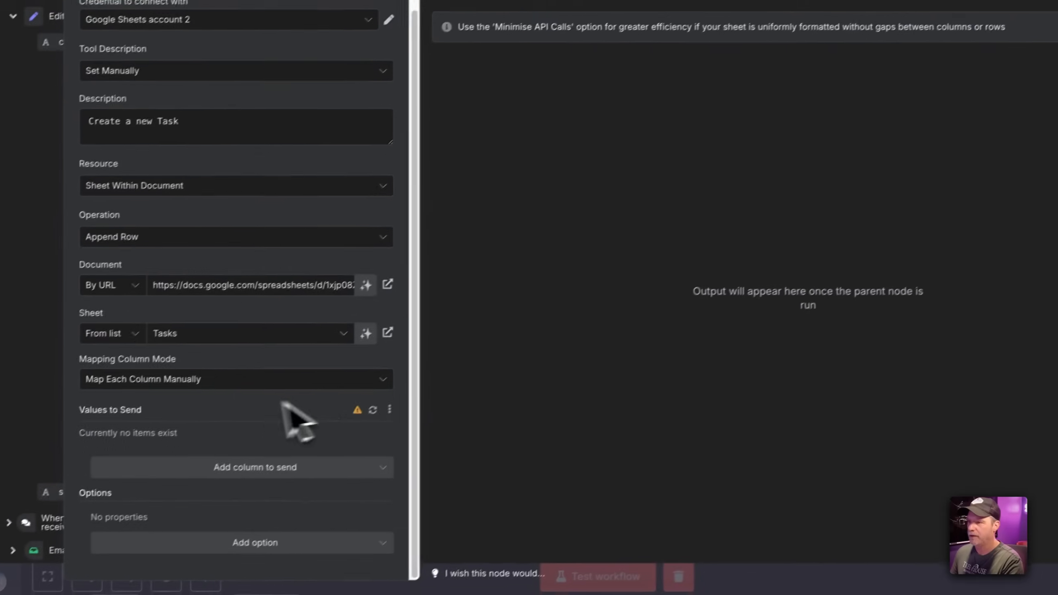
Reload the Tasks columns and let the model fill Item, Notes, Related Lead and Due Date
click(269, 333)
click(221, 359)
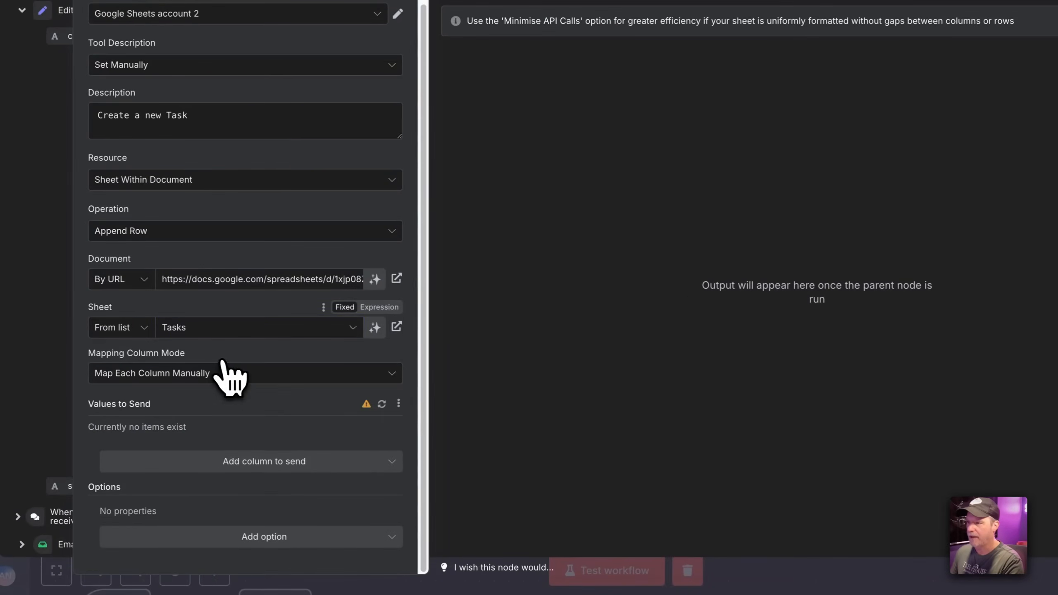
click(382, 404)
scroll(350, 420, down, 4)
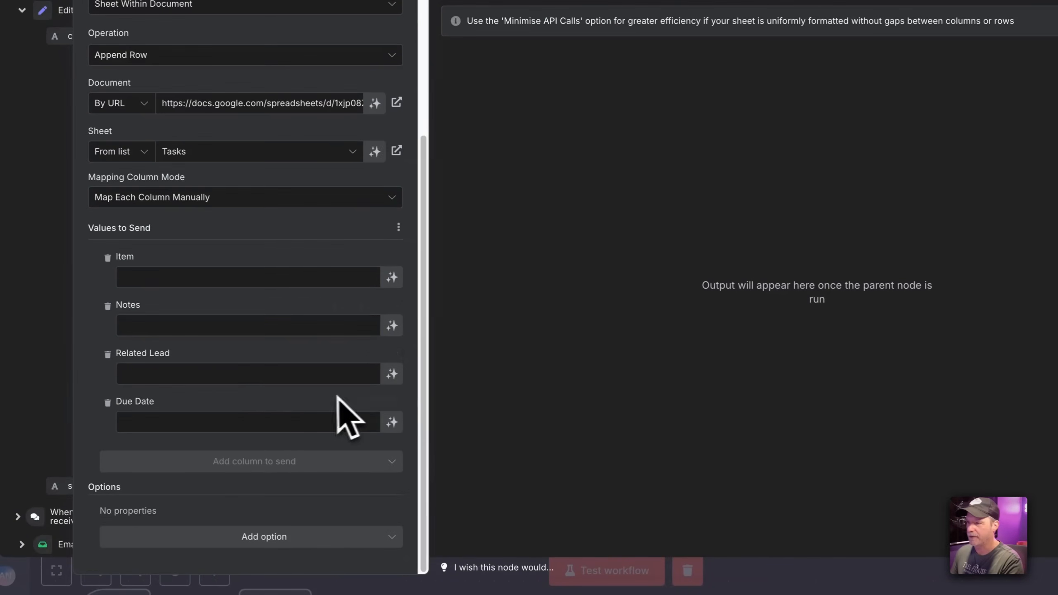
click(392, 278)
click(391, 342)
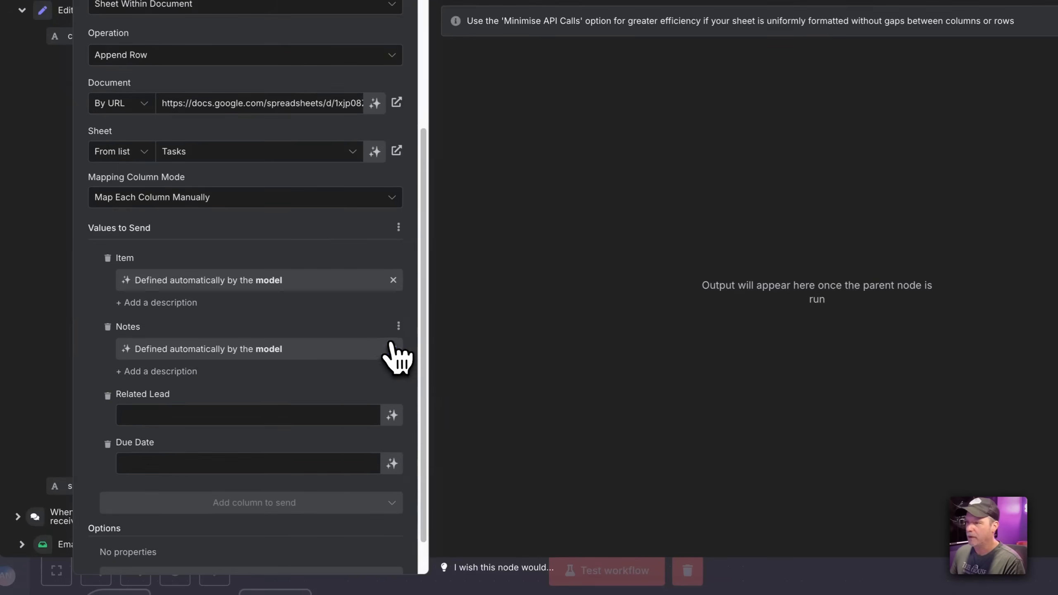
click(391, 414)
click(391, 485)
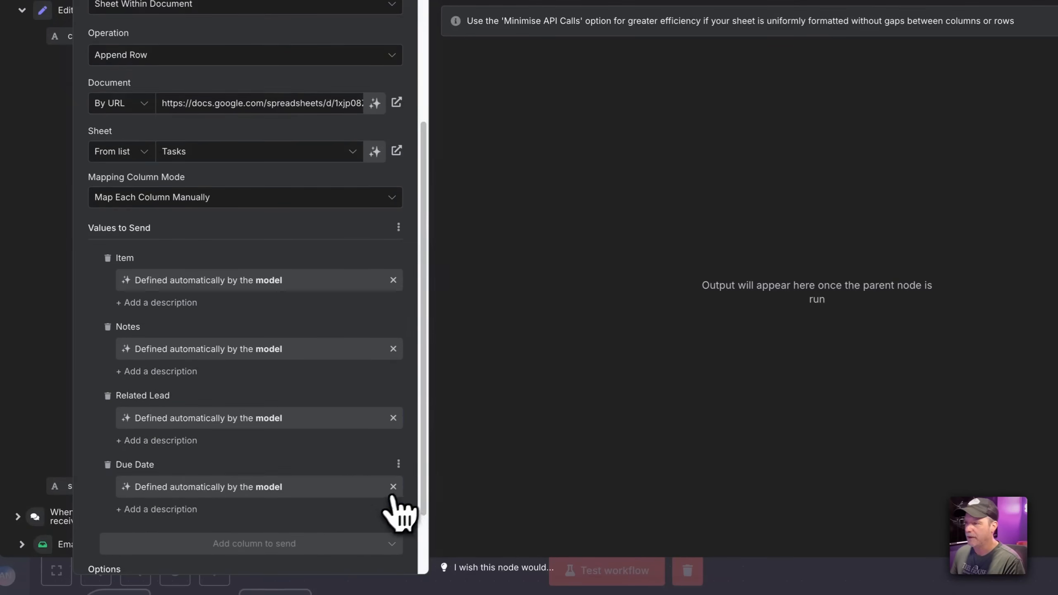
click(727, 35)
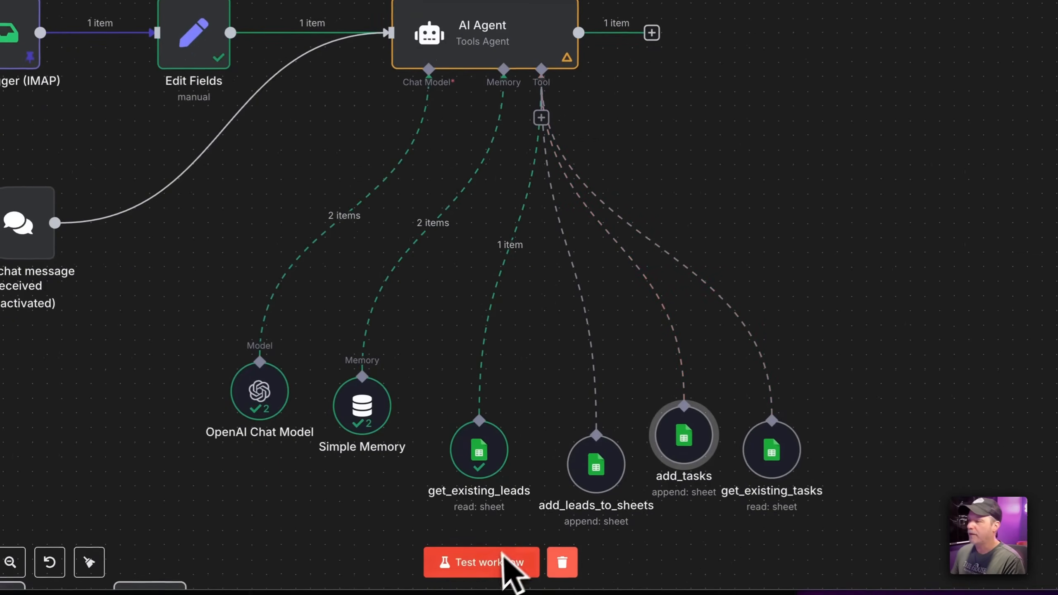
Save and test-run the workflow, then read the AI Agent's duplicate-lead reply
click(850, 22)
click(563, 537)
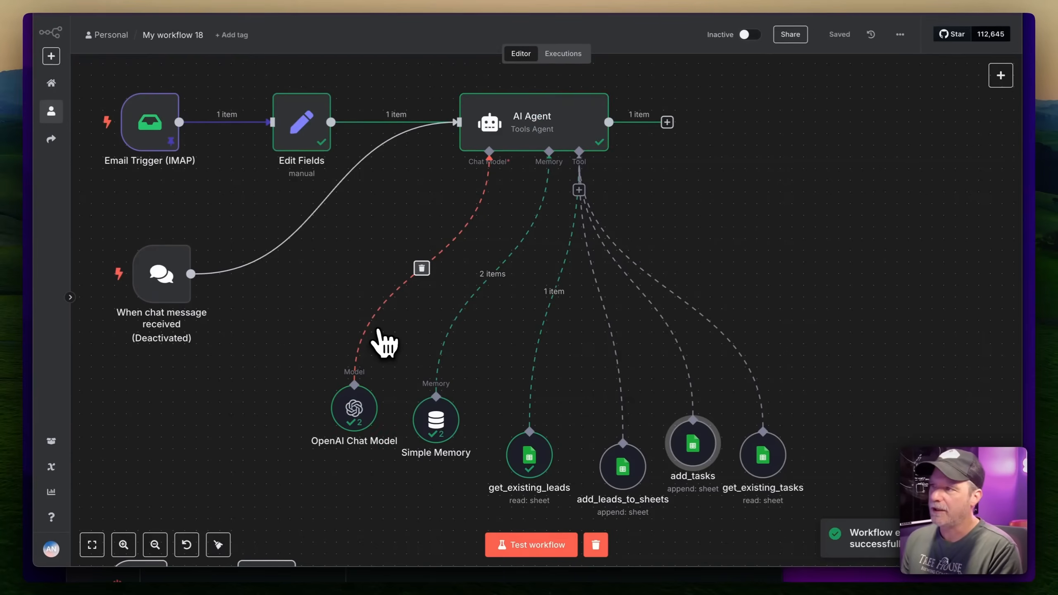
double_click(554, 131)
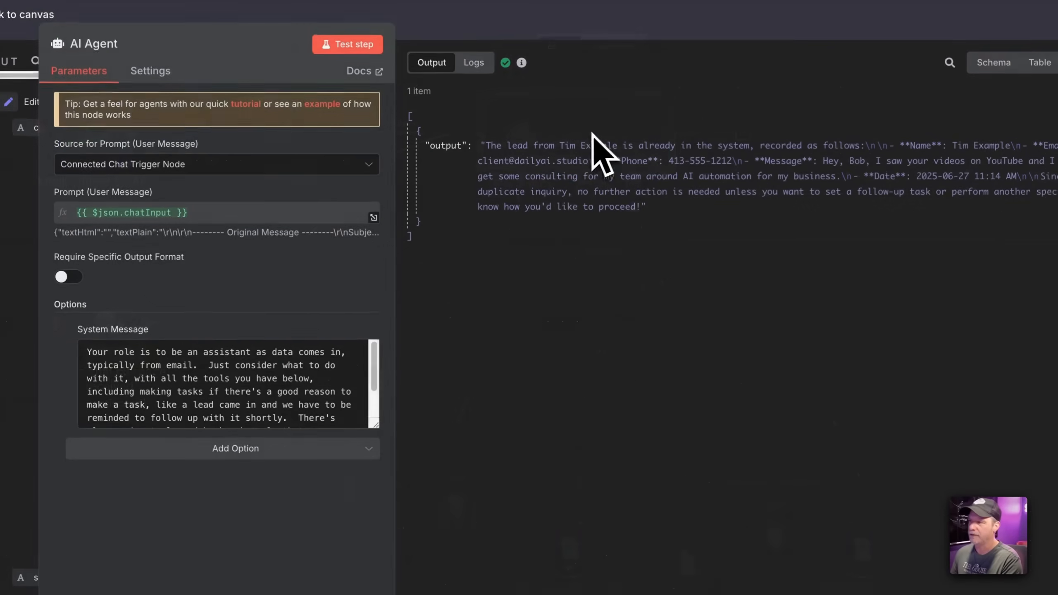
scroll(339, 394, down, 1)
drag(376, 425, 345, 580)
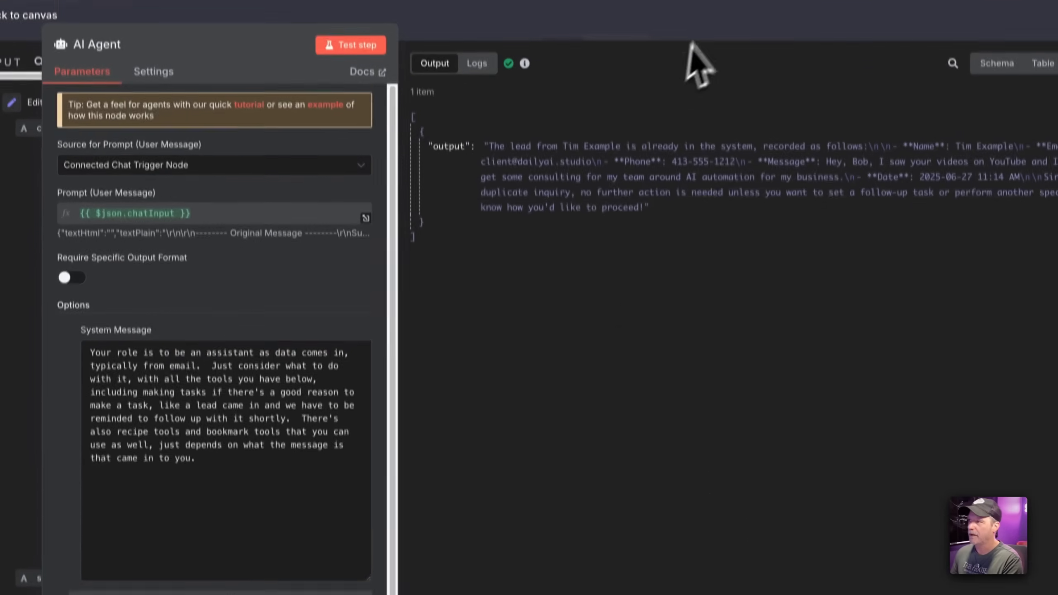
click(617, 17)
Move the chat trigger, Email Trigger (IMAP) and Edit Fields nodes lower on the canvas
drag(118, 335, 118, 409)
drag(107, 148, 108, 192)
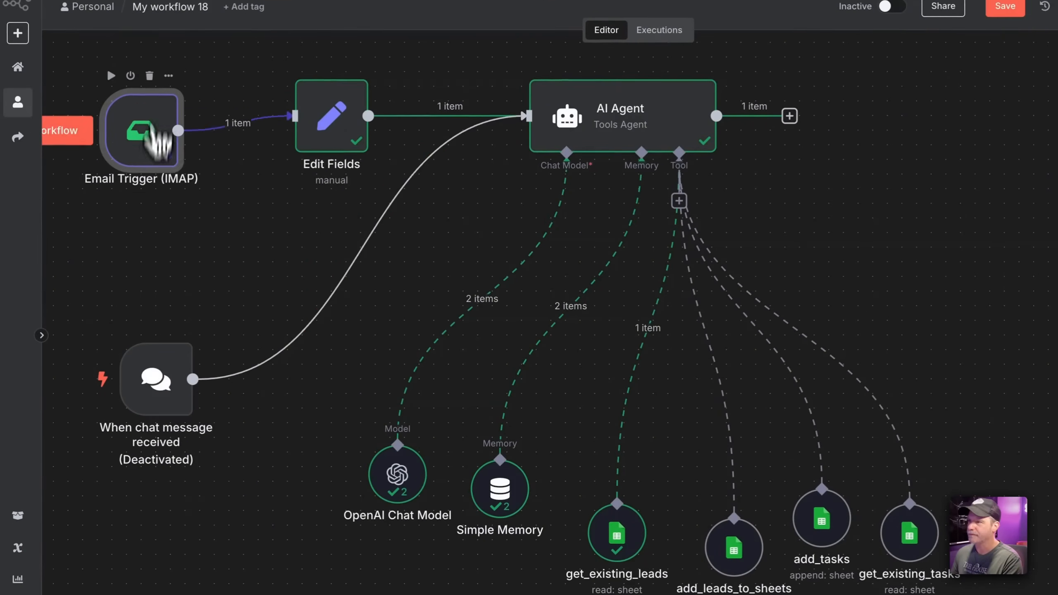
drag(321, 135, 292, 179)
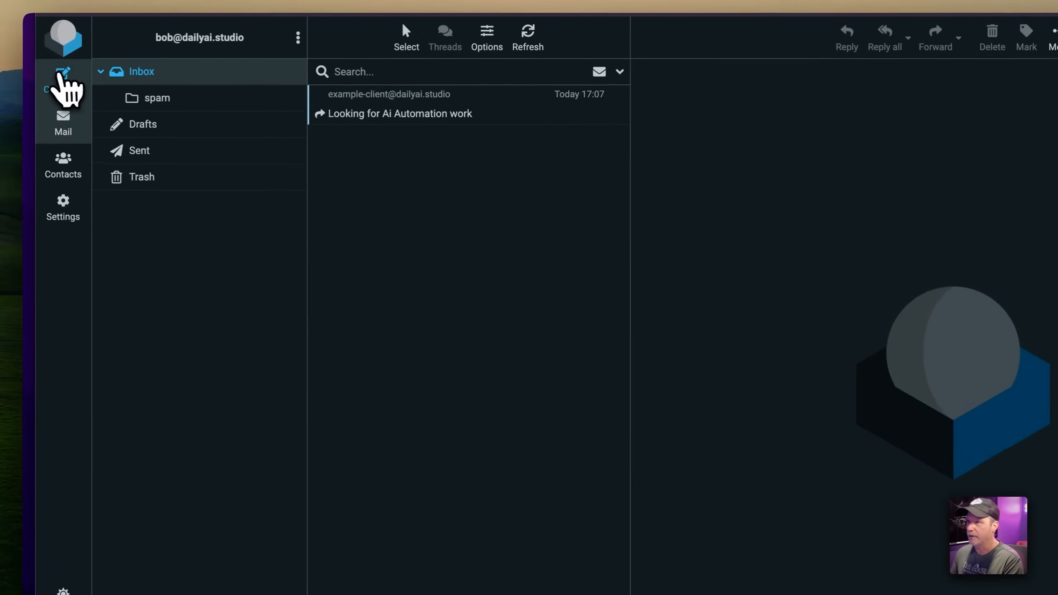
Pick the test lead content from clipboard history for the message, then return to n8n
key(super+shift+v)
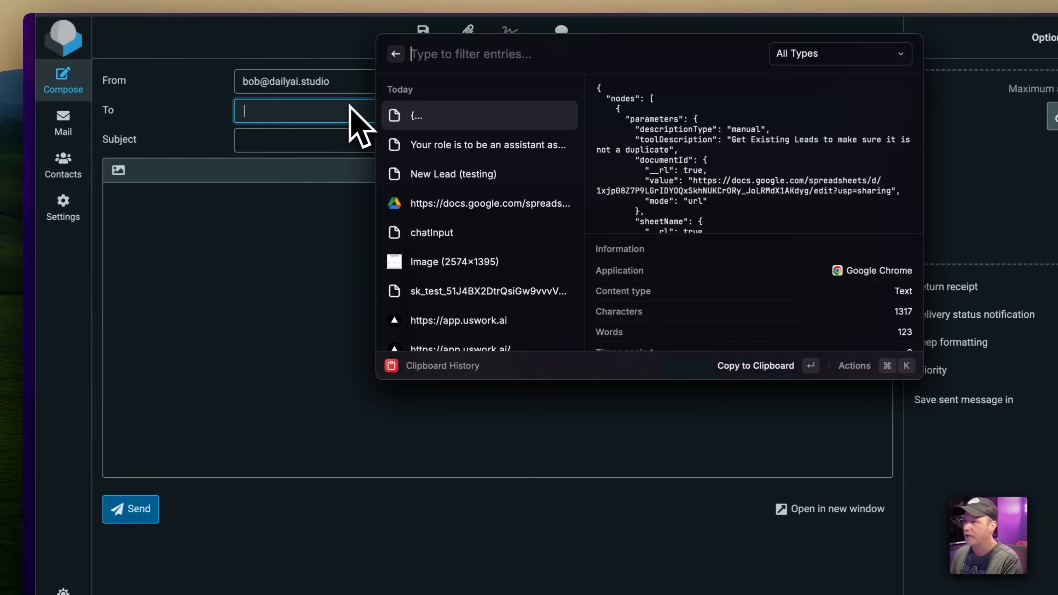
key(Down)
key(Down)
key(Down)
key(Down)
key(Down)
key(Down)
key(Up)
key(Up)
key(Up)
key(Up)
key(Up)
key(Up)
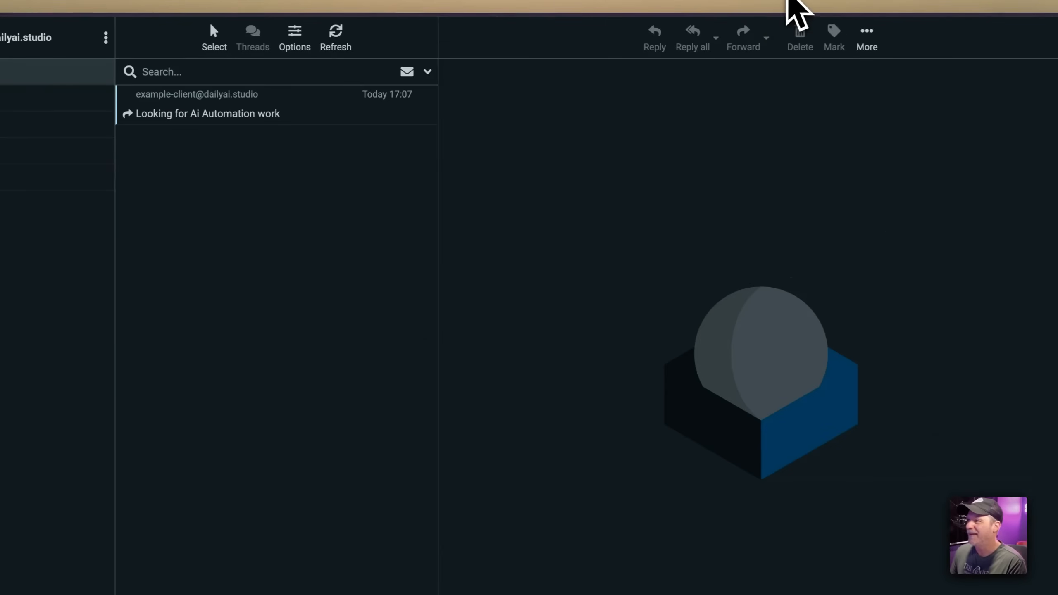
click(831, 1)
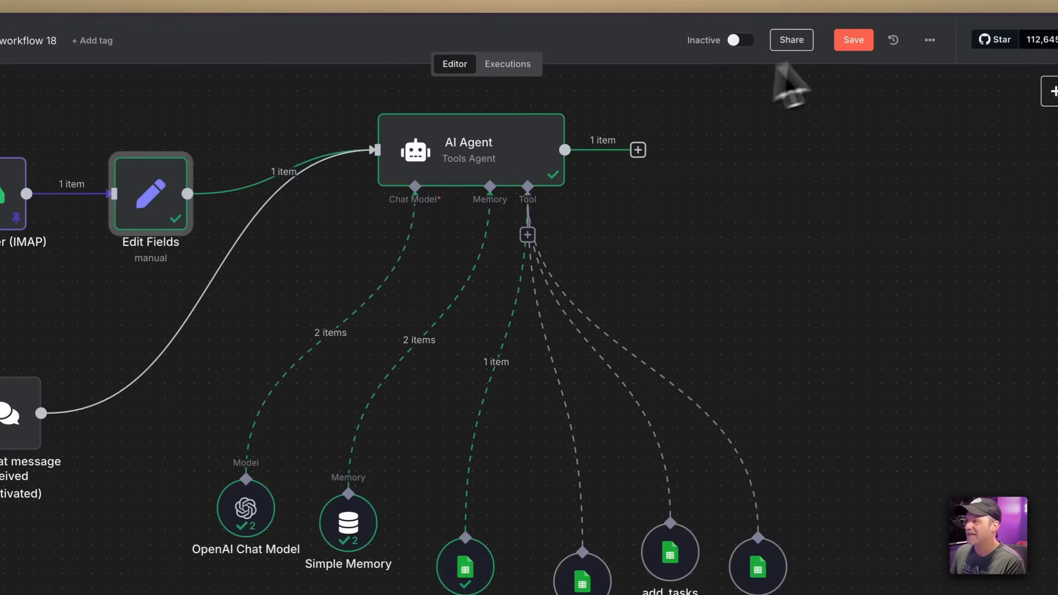
Save the workflow, switch it from Inactive to active, and dismiss the activation notice
click(847, 41)
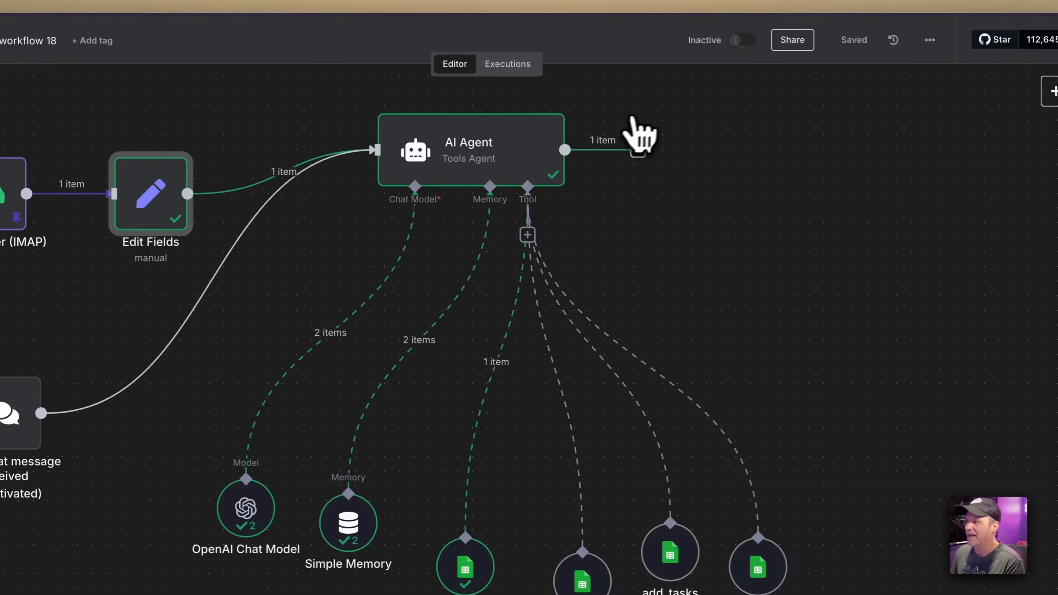
click(741, 40)
click(660, 382)
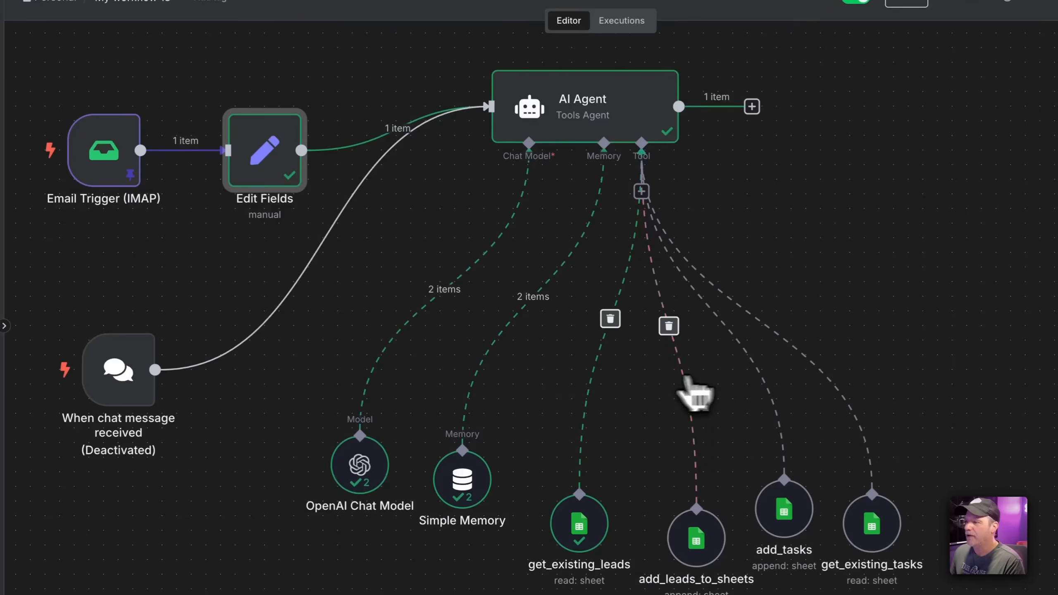
Remove the Email Trigger (IMAP) pinned sample data so it listens for new mail
double_click(59, 168)
click(477, 45)
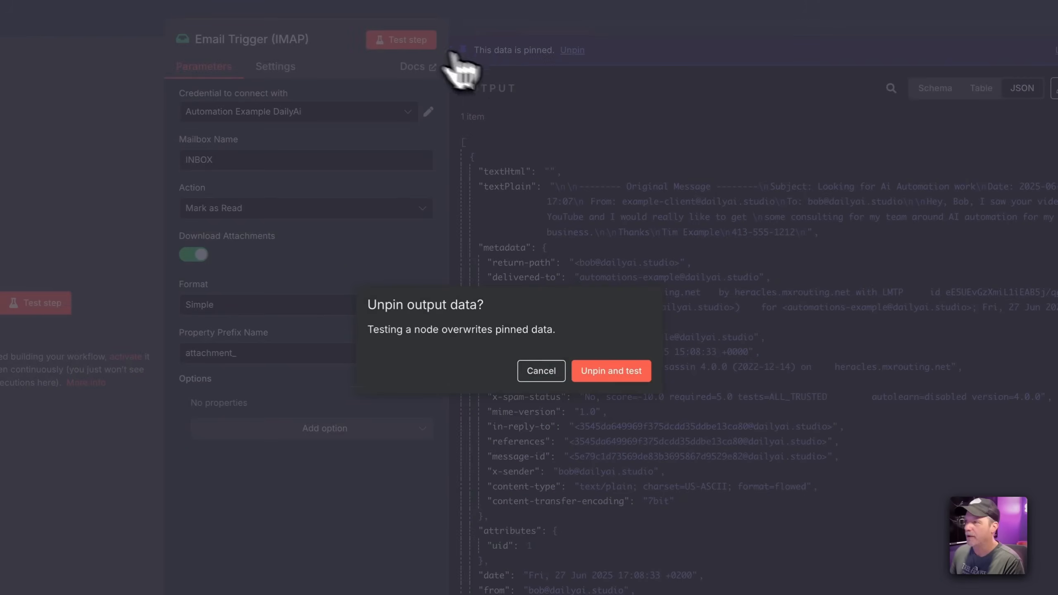
click(668, 373)
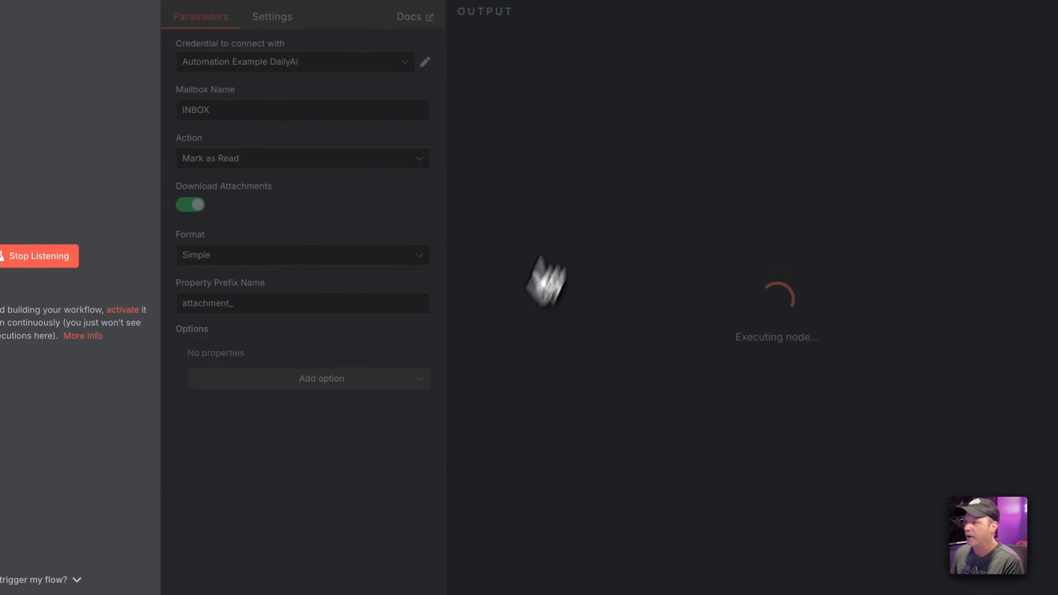
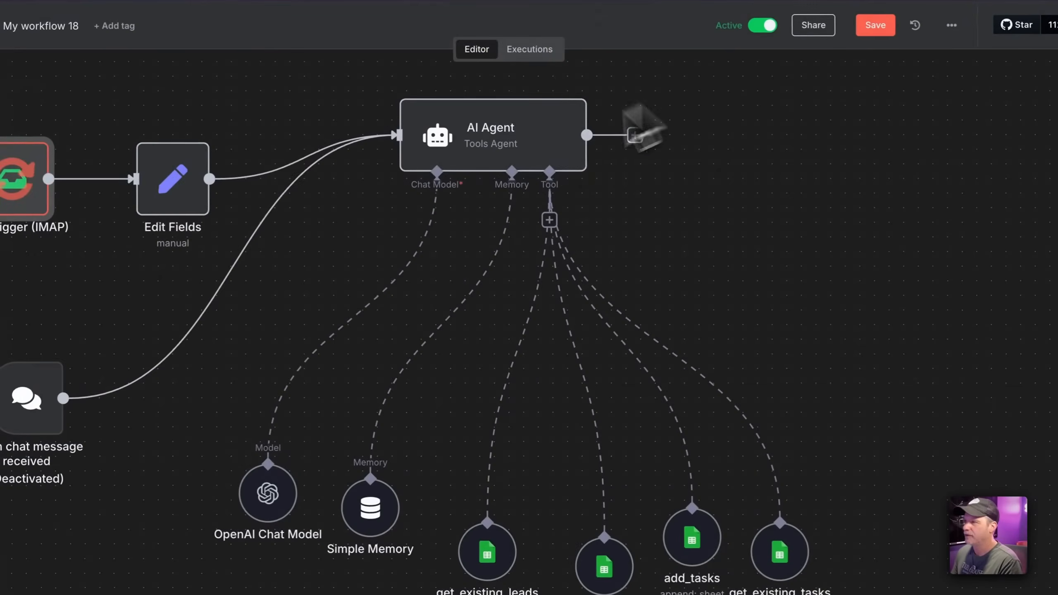
Cancel the running test from the Executing workflow bar
click(572, 559)
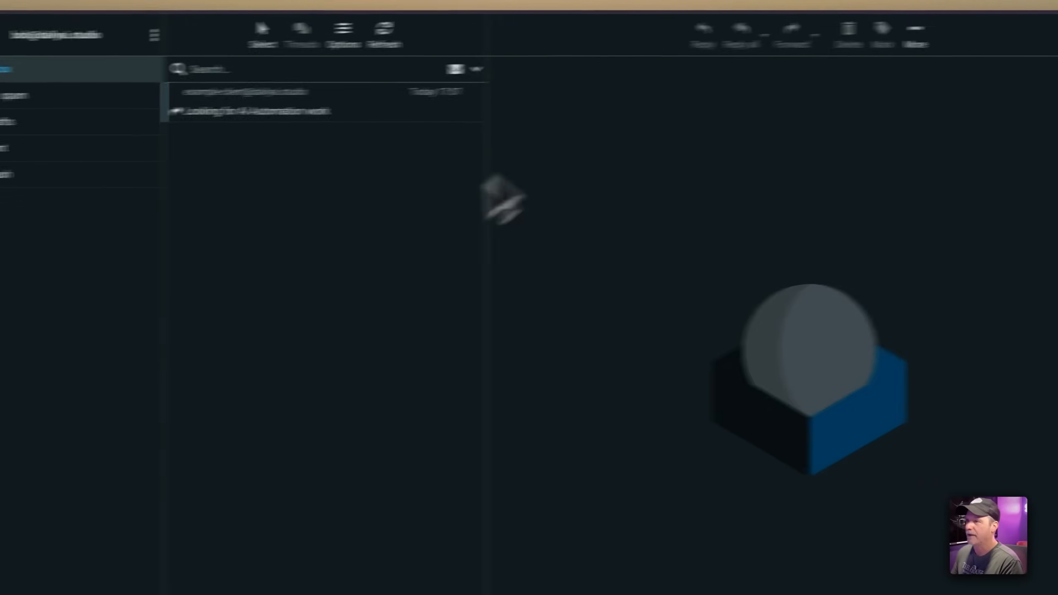
Copy the reminder body from Sent and start a new mail titled 'Remind me to call Linda'
click(170, 143)
click(431, 112)
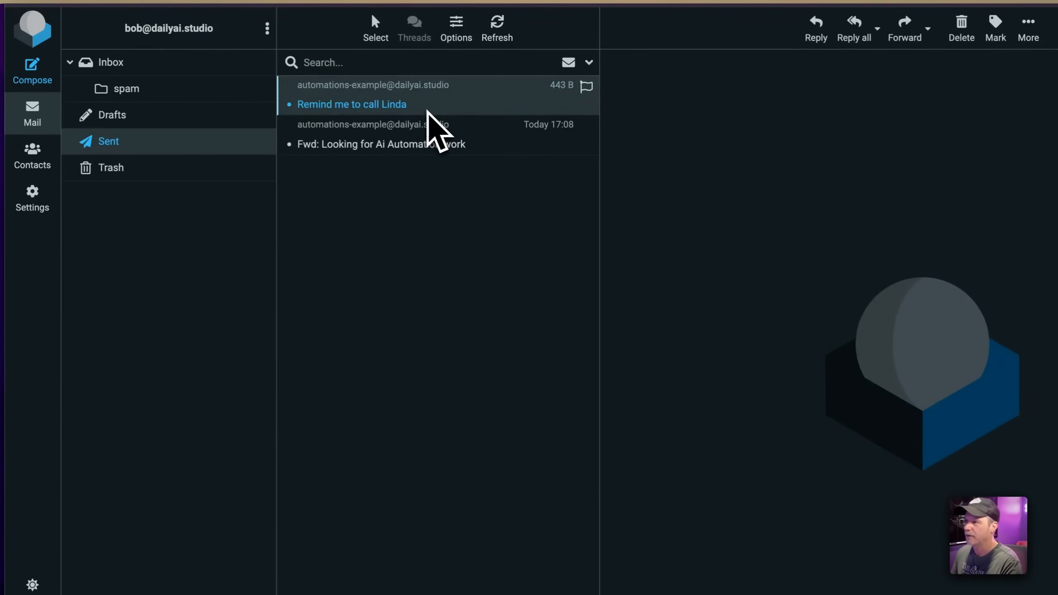
triple_click(495, 138)
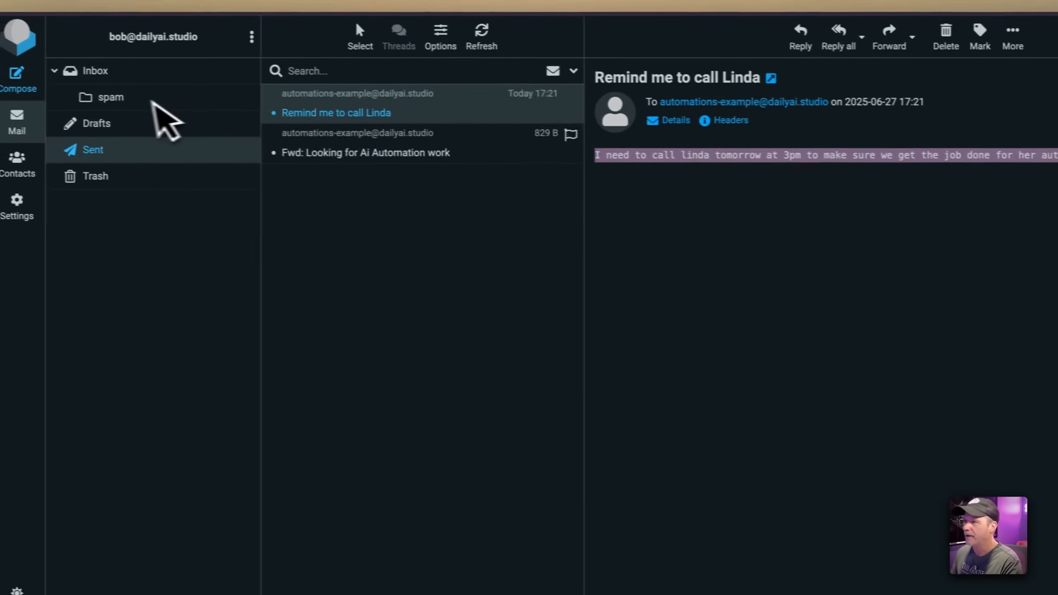
click(161, 104)
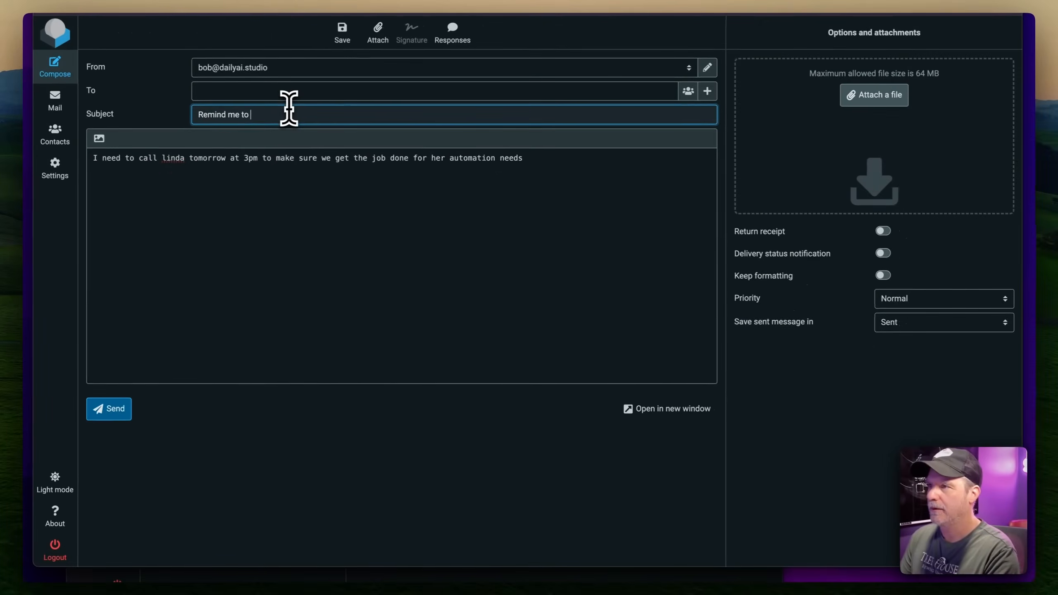
text(da)
key(shift+Tab)
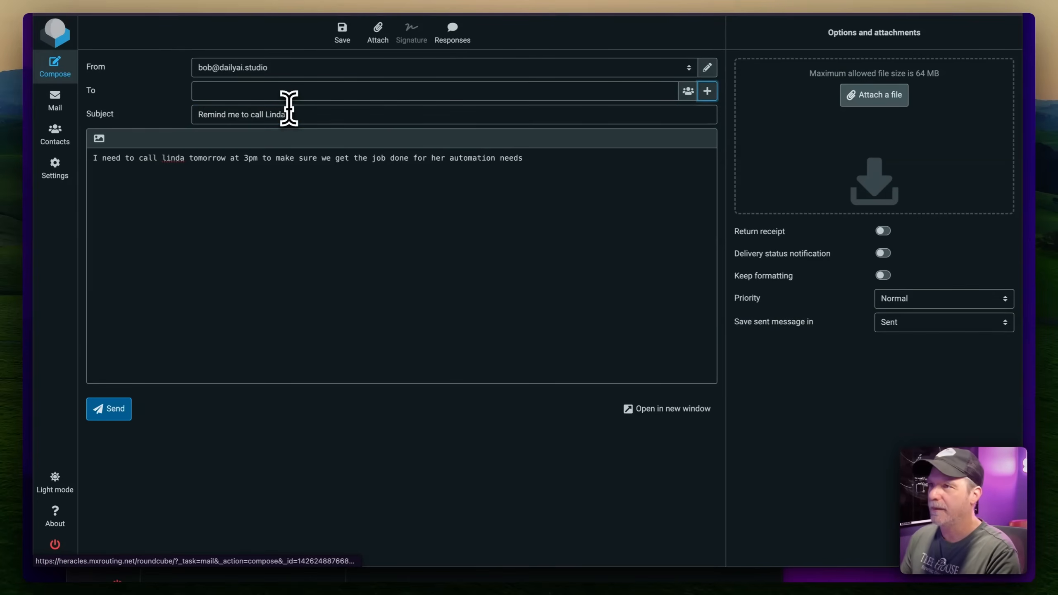
Move the automation address from the body into the To field and send the reminder
click(250, 97)
key(super+shift+v)
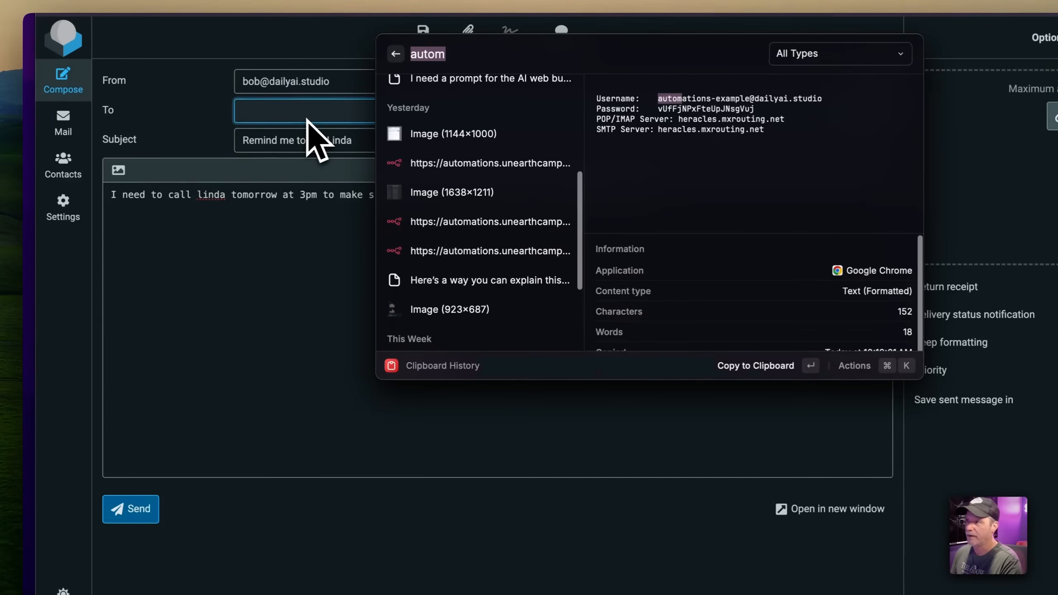
key(Down)
key(Down)
key(Down)
key(Up)
key(Up)
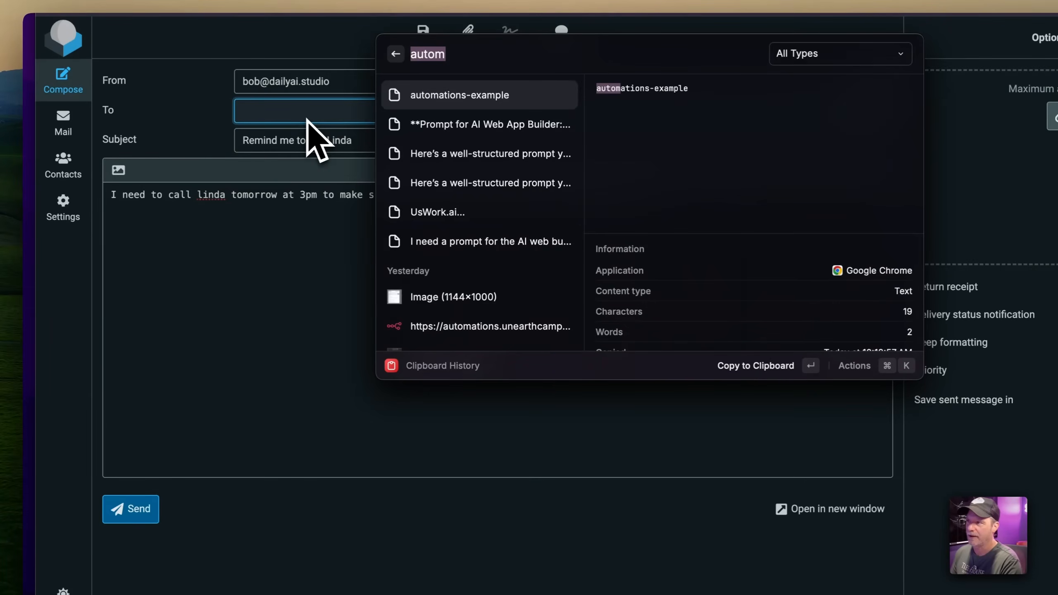
key(Escape)
click(283, 108)
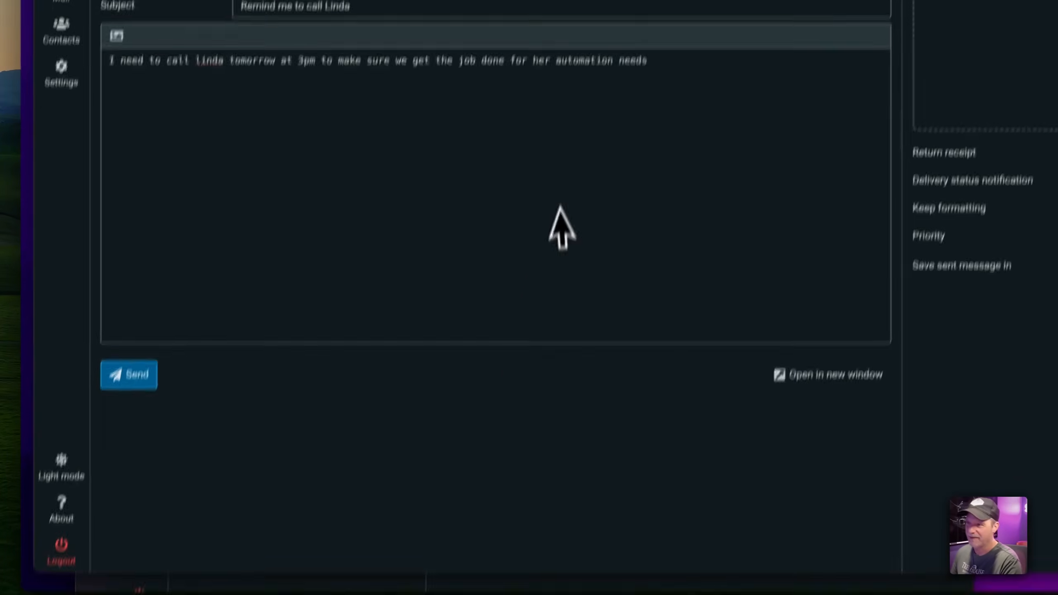
click(419, 167)
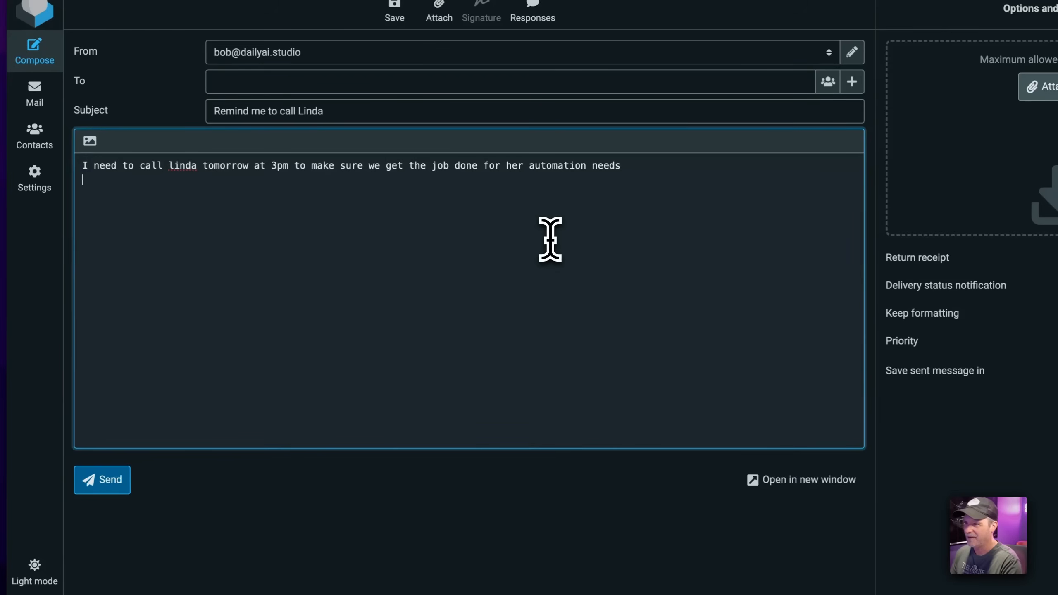
key(ctrl+x)
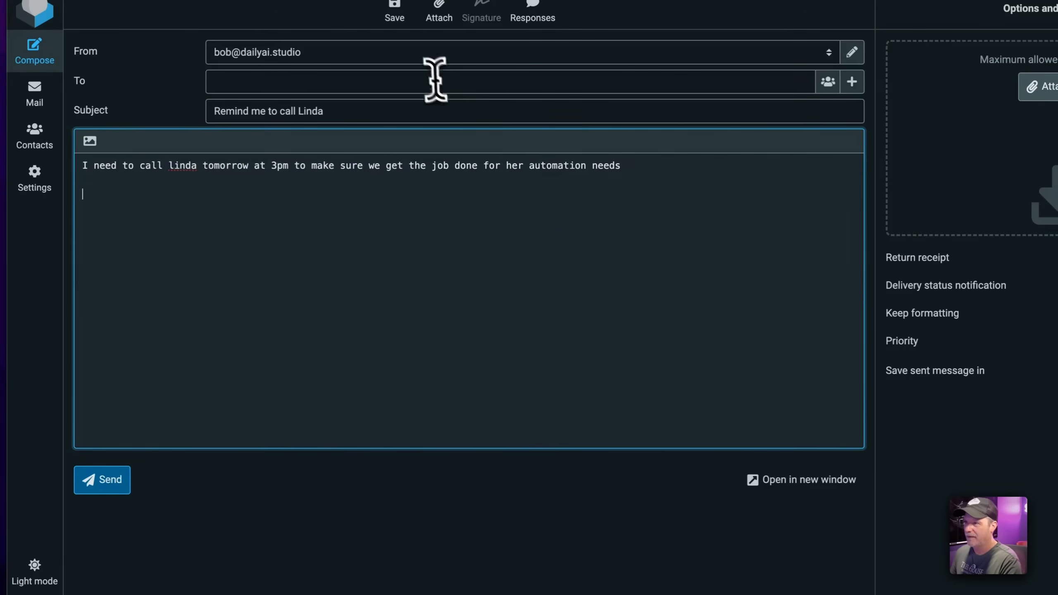
click(429, 79)
key(ctrl+v)
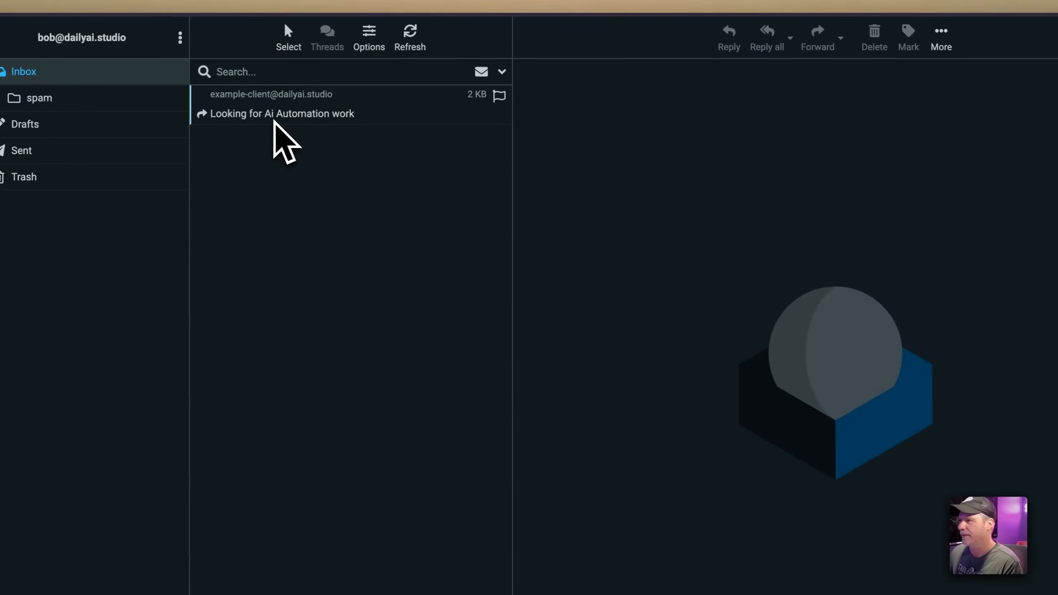
click(275, 119)
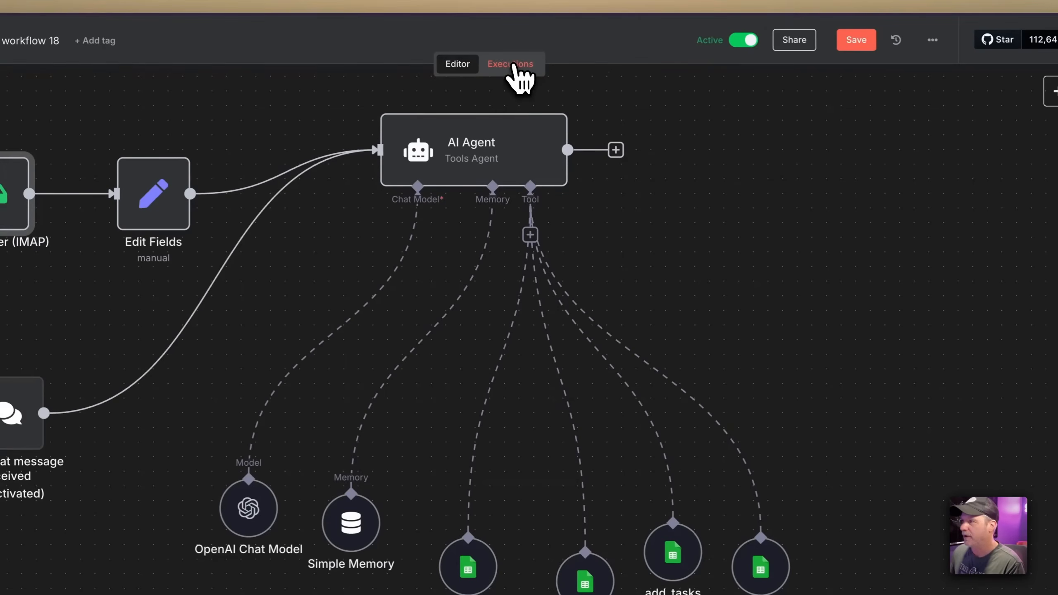
Save, copy the 11:22:09 execution's data into the editor, and reload the page
click(515, 67)
key(ctrl+s)
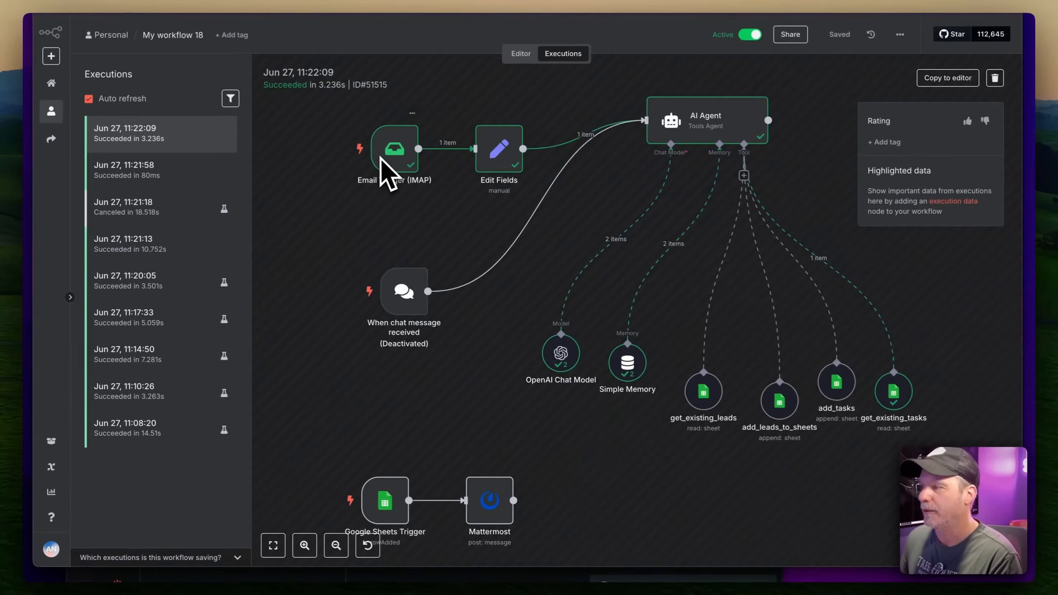
click(942, 80)
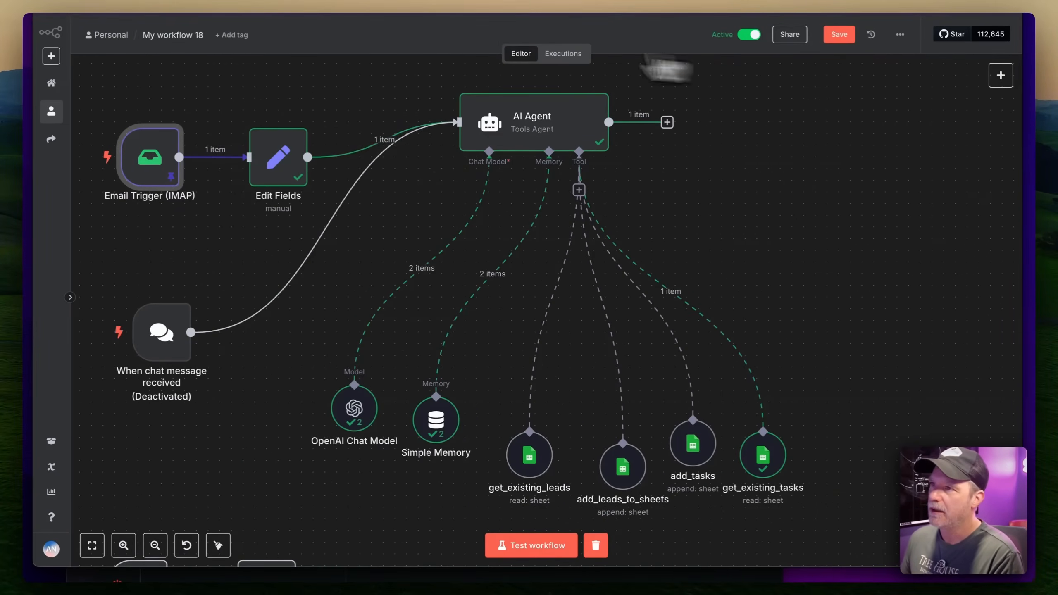
click(80, 7)
click(549, 161)
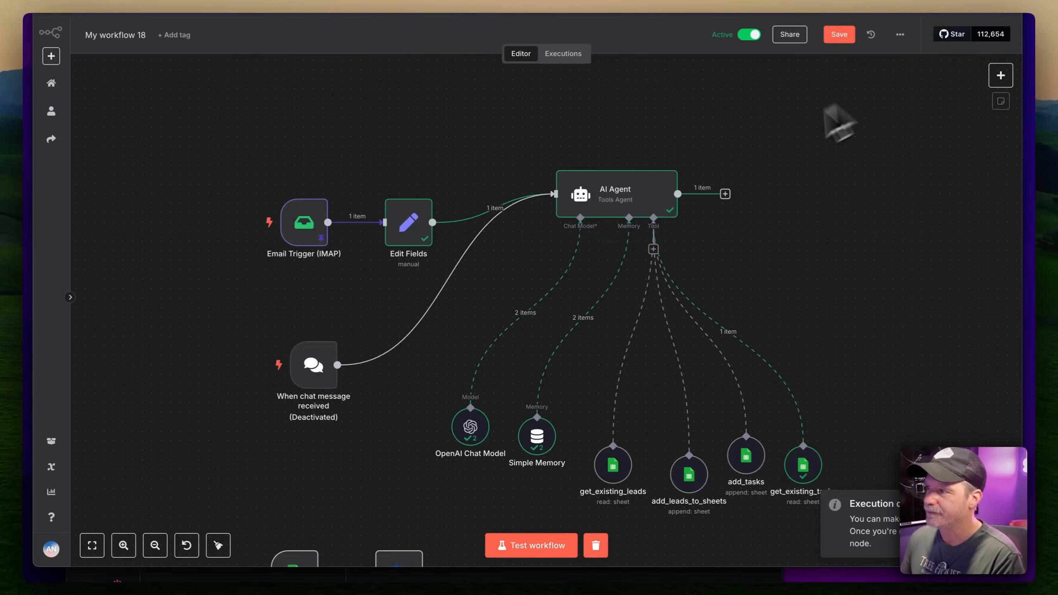
Inspect the Email Trigger's captured 'Remind me to call Linda' email and nudge get_existing_tasks right
double_click(314, 230)
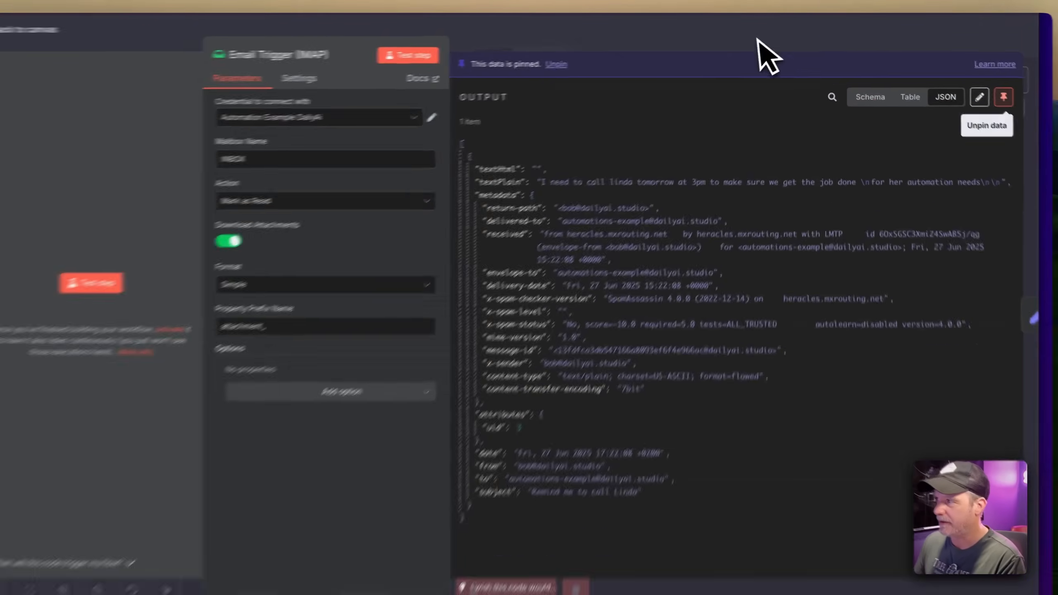
click(759, 36)
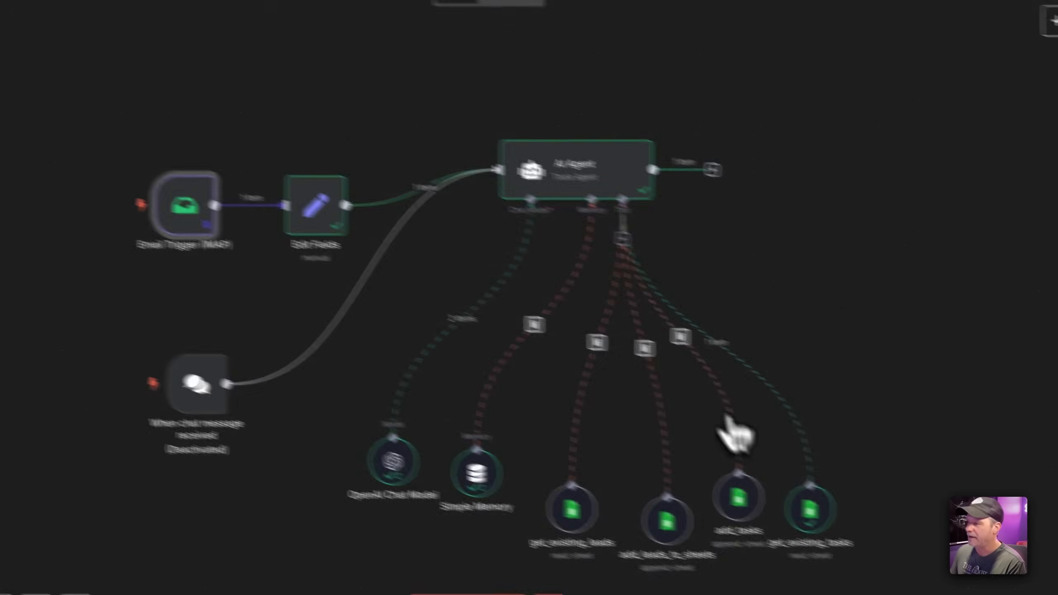
drag(896, 542, 932, 529)
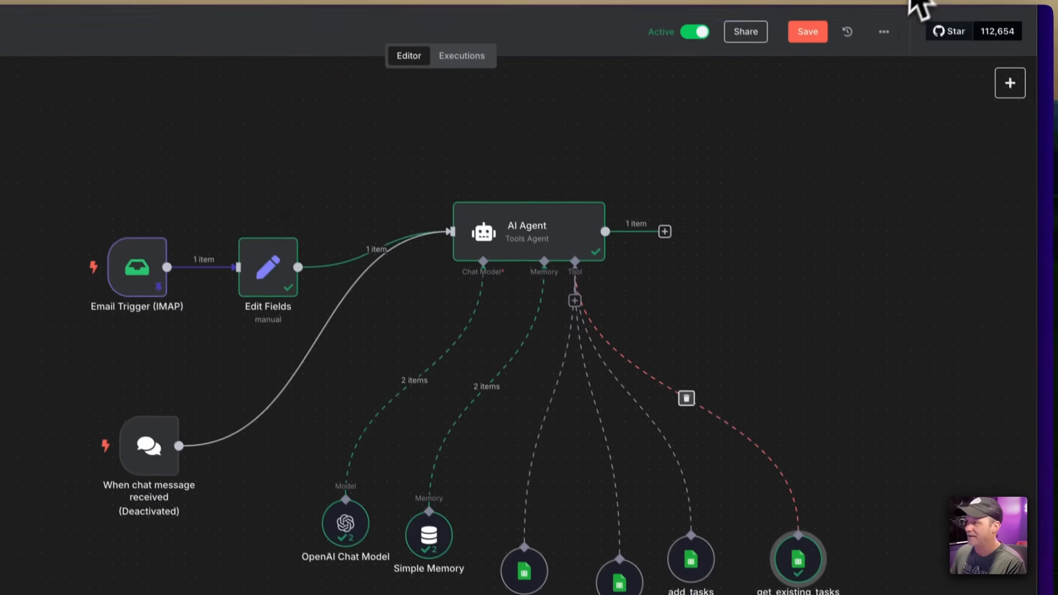
click(926, 3)
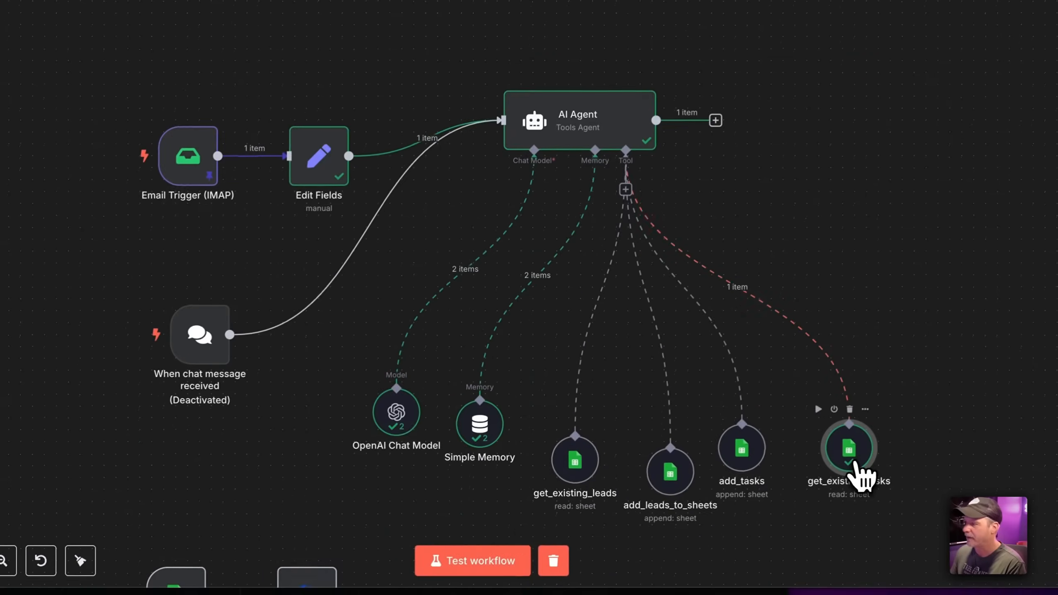
Check get_existing_tasks output and the 11:22:09 run for the Call Linda task due 2025-06-28T15:00:00Z
double_click(845, 441)
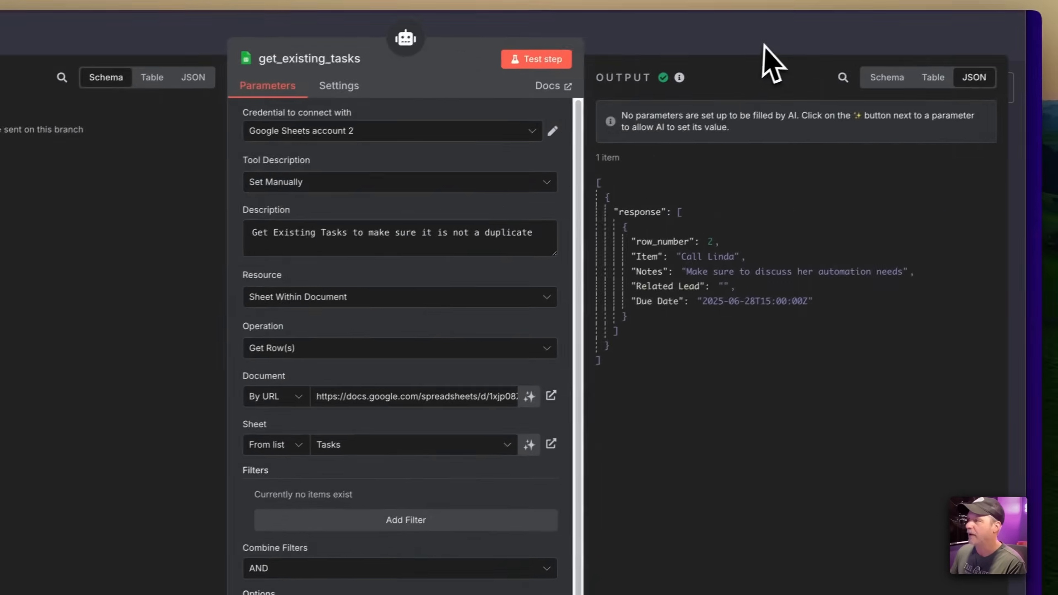
click(763, 46)
drag(697, 494, 721, 516)
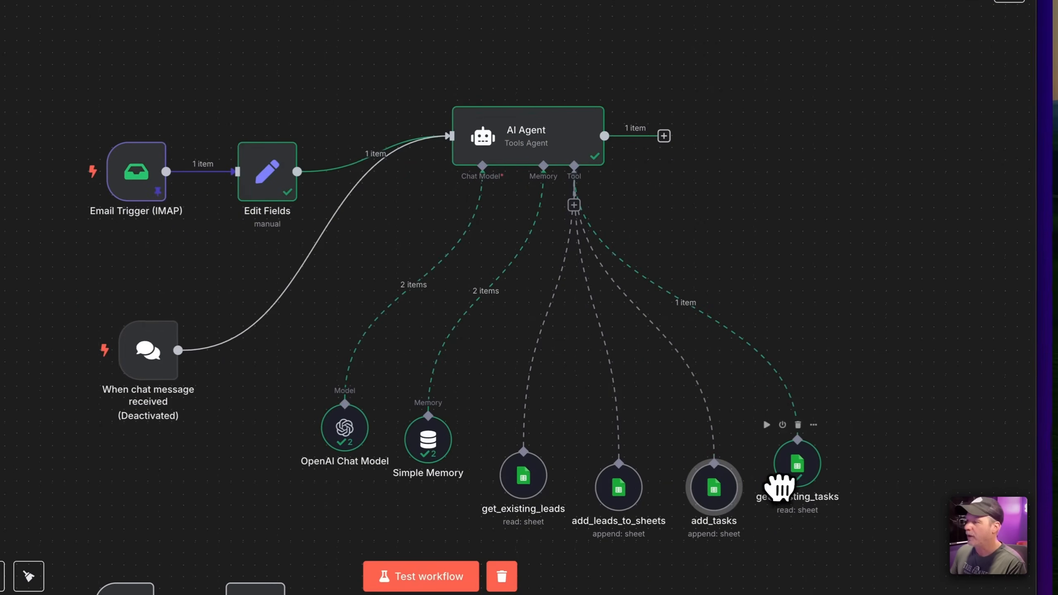
click(589, 58)
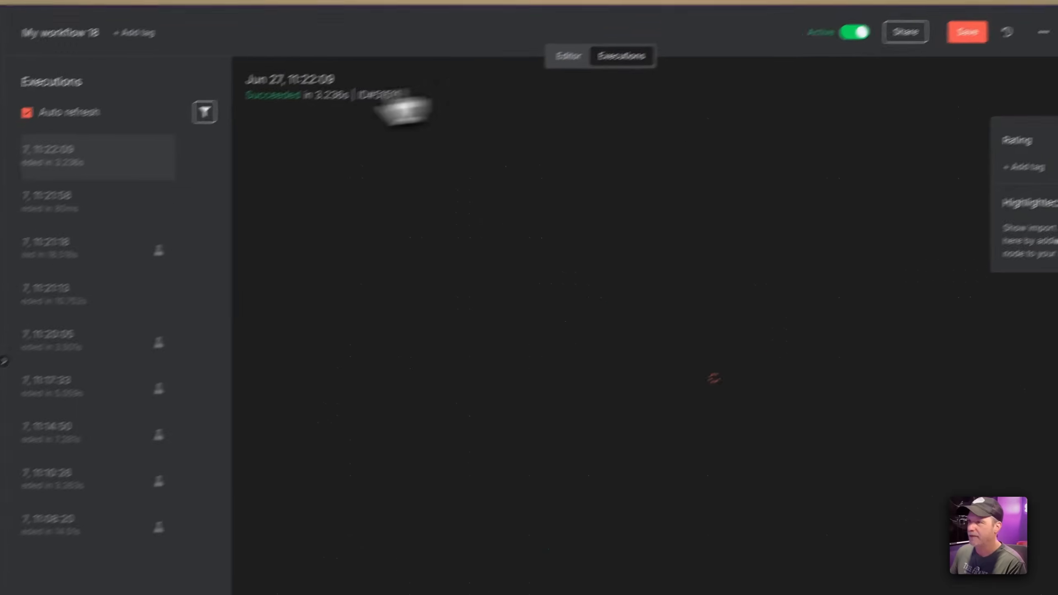
click(139, 165)
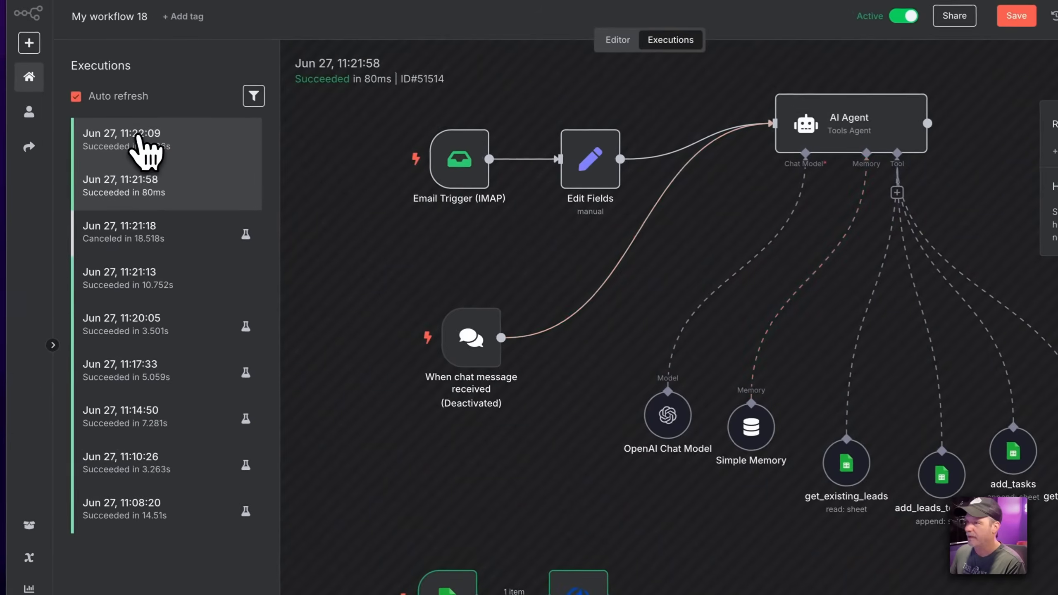
click(144, 144)
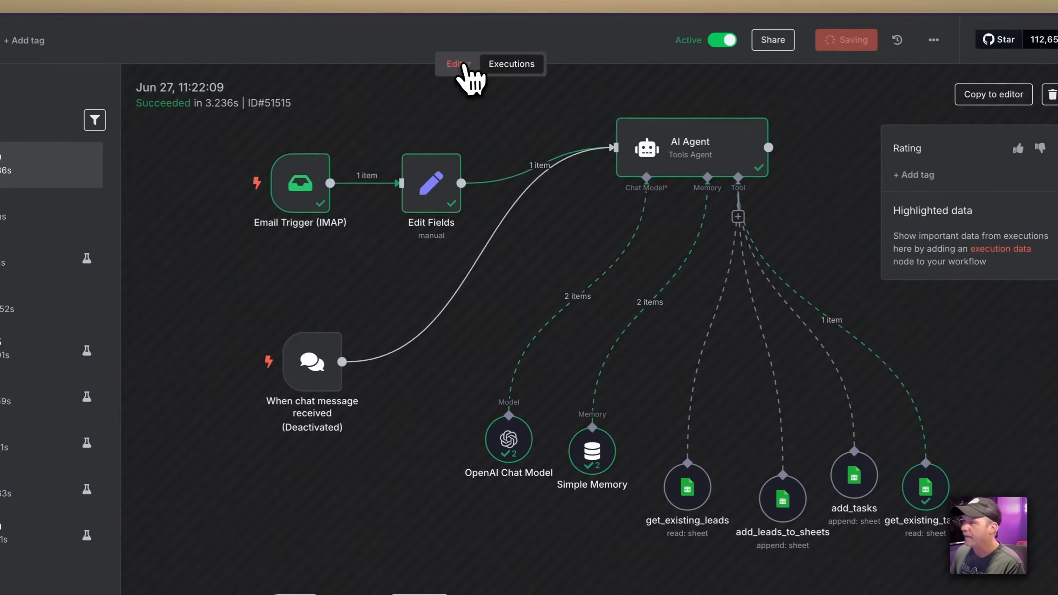
click(463, 67)
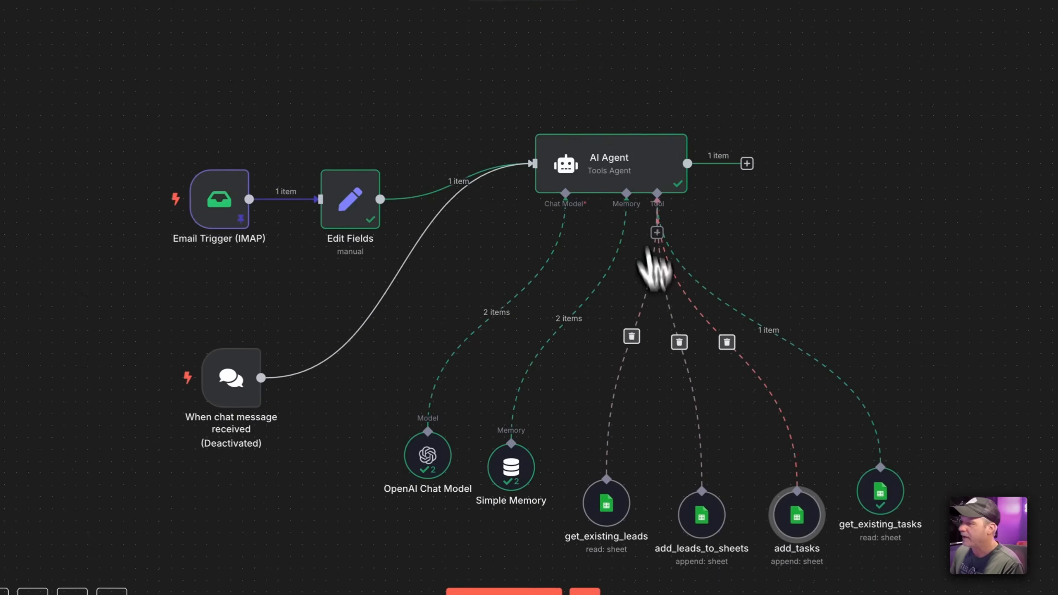
Spread out the OpenAI Chat Model, Simple Memory and the four sheet tool nodes below the AI Agent
drag(433, 475, 349, 523)
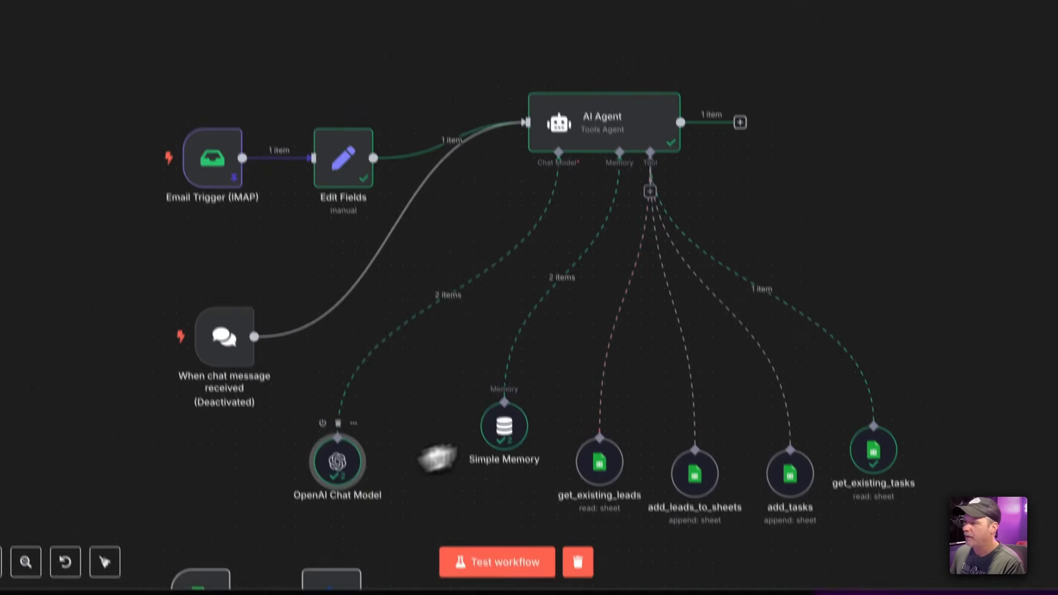
drag(509, 487, 437, 534)
drag(606, 507, 534, 545)
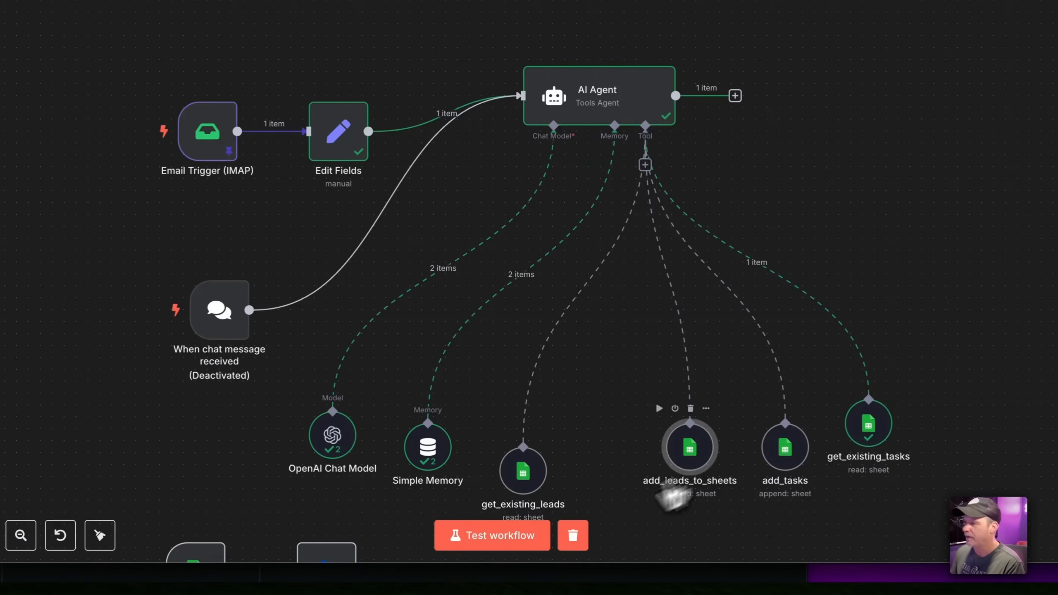
drag(688, 448, 627, 473)
drag(783, 452, 699, 489)
drag(871, 425, 833, 443)
drag(770, 491, 732, 515)
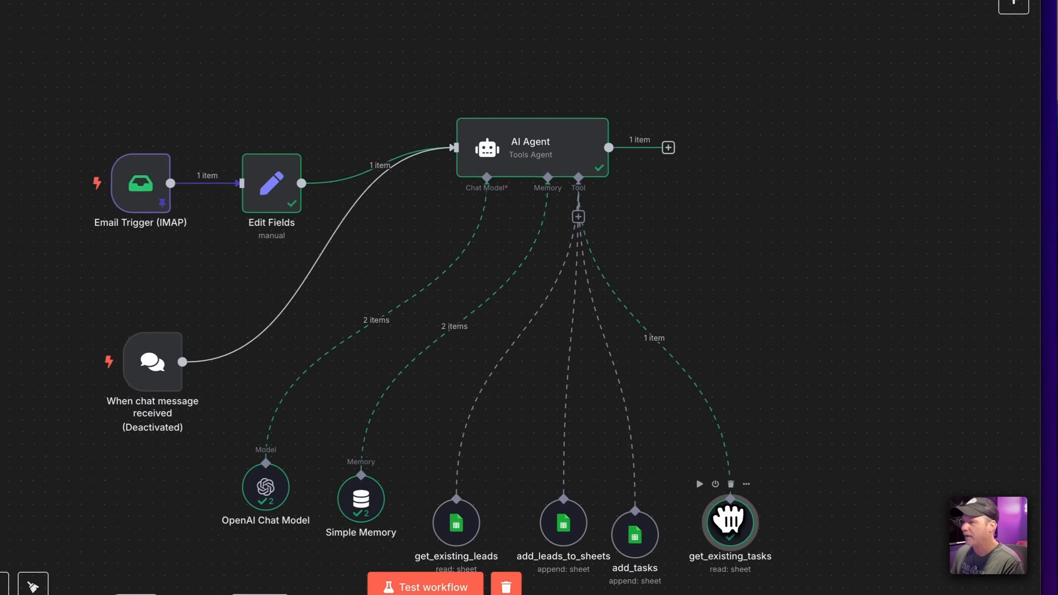
click(579, 219)
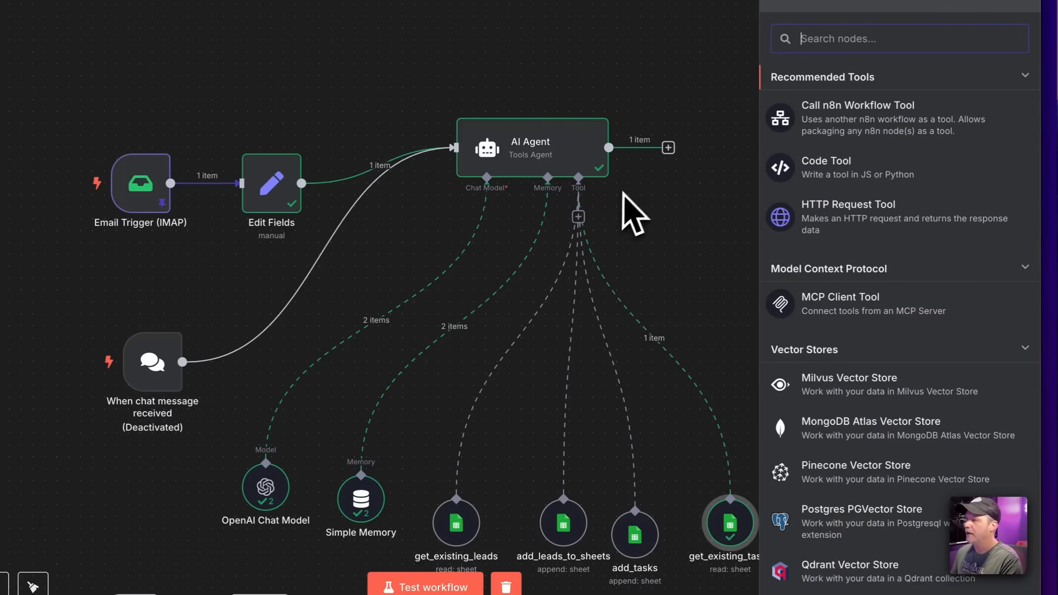
click(681, 246)
scroll(668, 309, down, 3)
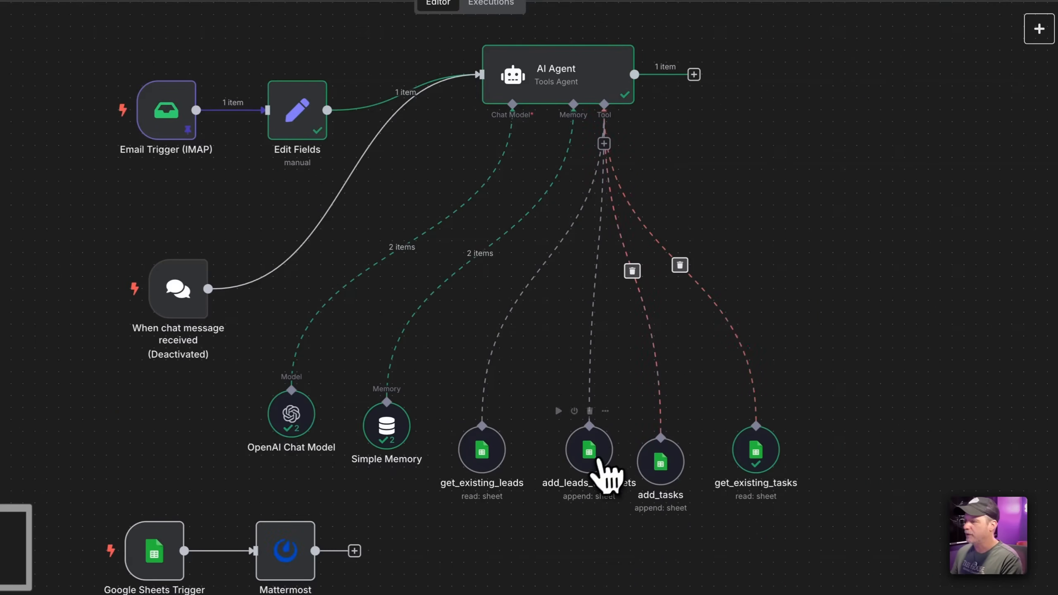
drag(598, 460, 575, 485)
Duplicate add_tasks as add_tasks1, place it lower right, and begin renaming it
click(653, 474)
key(ctrl+d)
drag(512, 201, 862, 420)
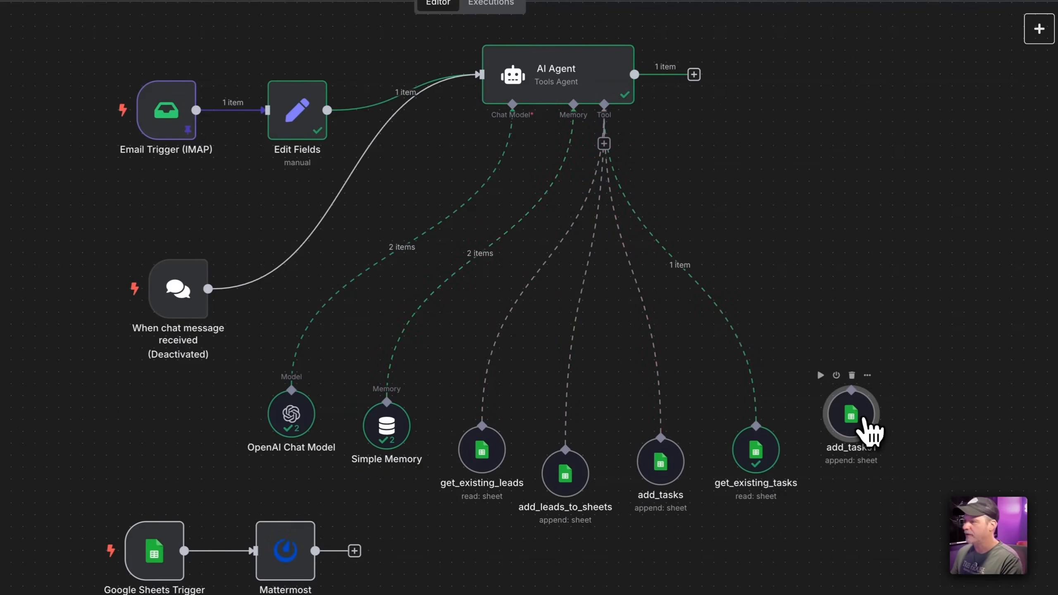
double_click(864, 421)
click(450, 61)
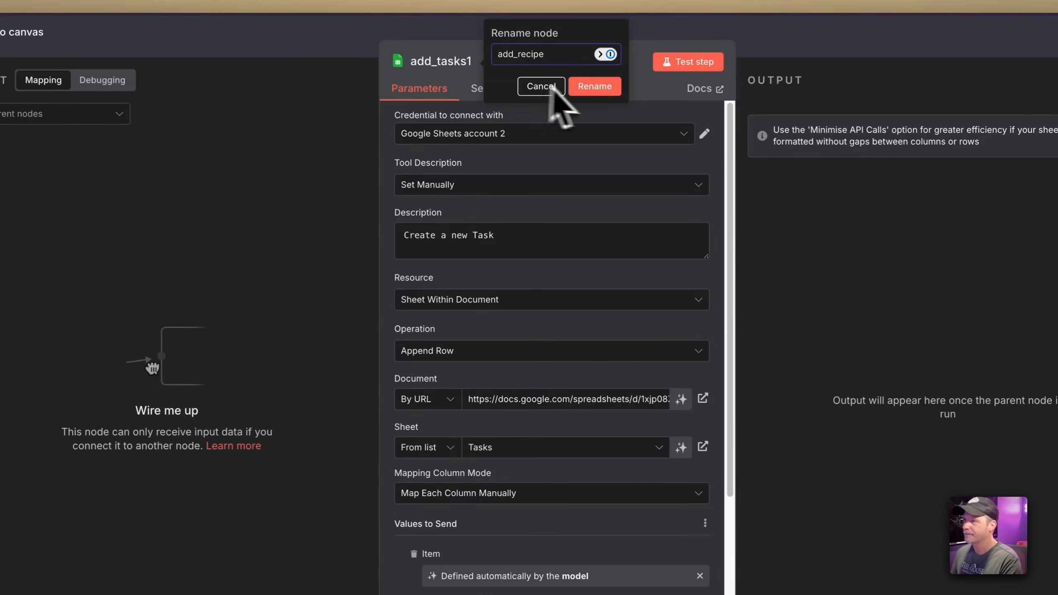
Rename the copy to add_recipe, fix its description to end 'recipe from the URL', and target the Recipes sheet
click(584, 94)
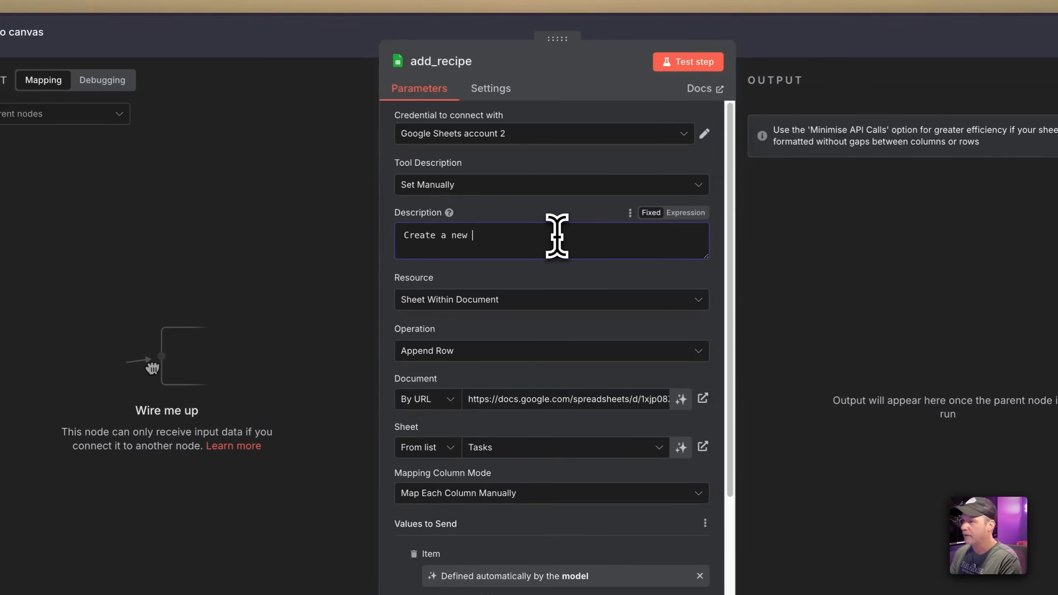
key(BackSpace)
key(BackSpace)
key(BackSpace)
key(BackSpace)
text(ecipe from the URL)
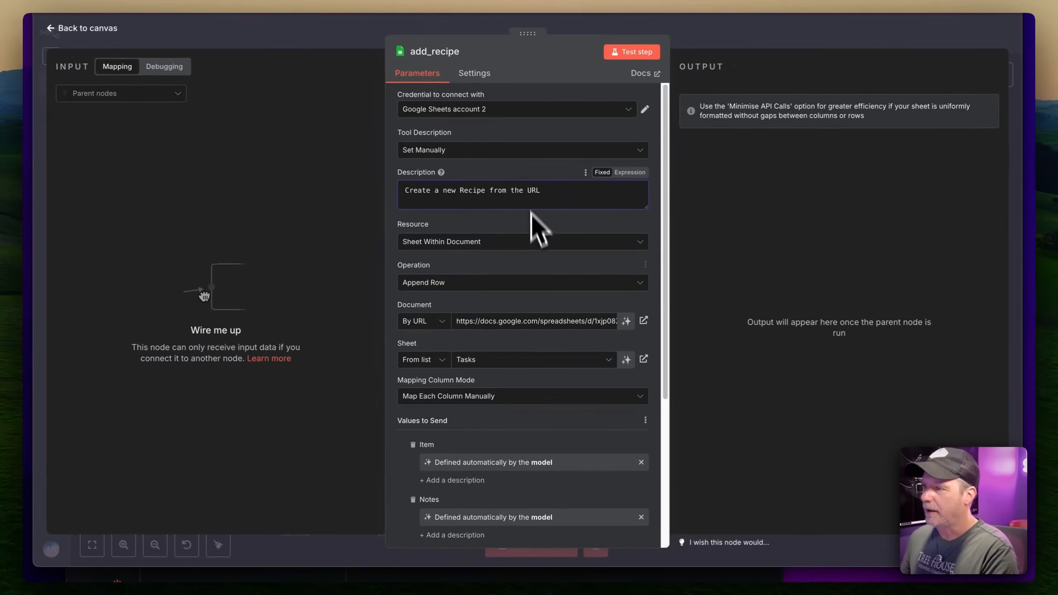
scroll(507, 376, down, 3)
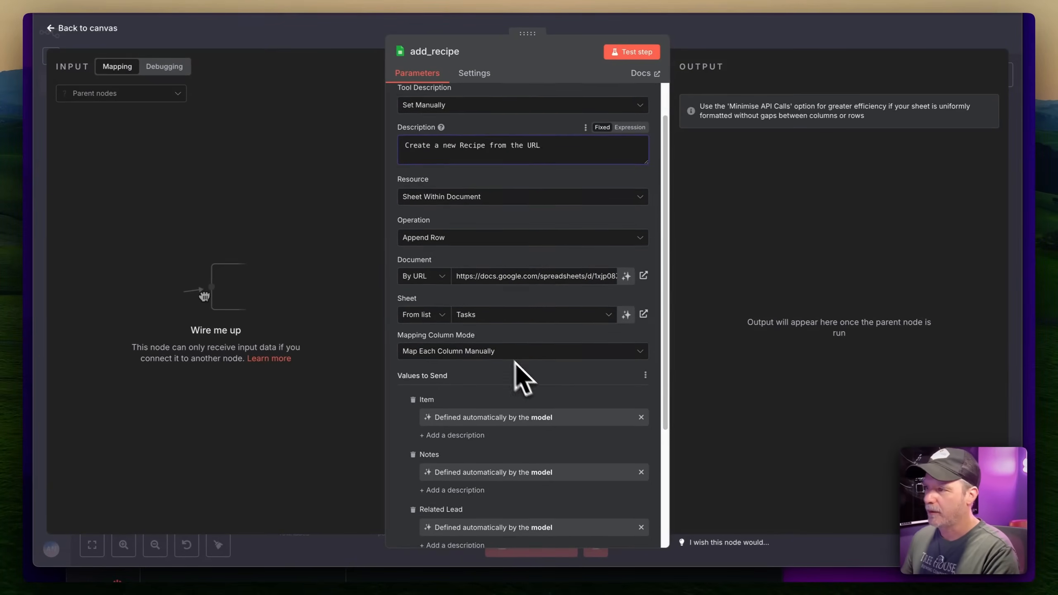
click(481, 315)
click(460, 372)
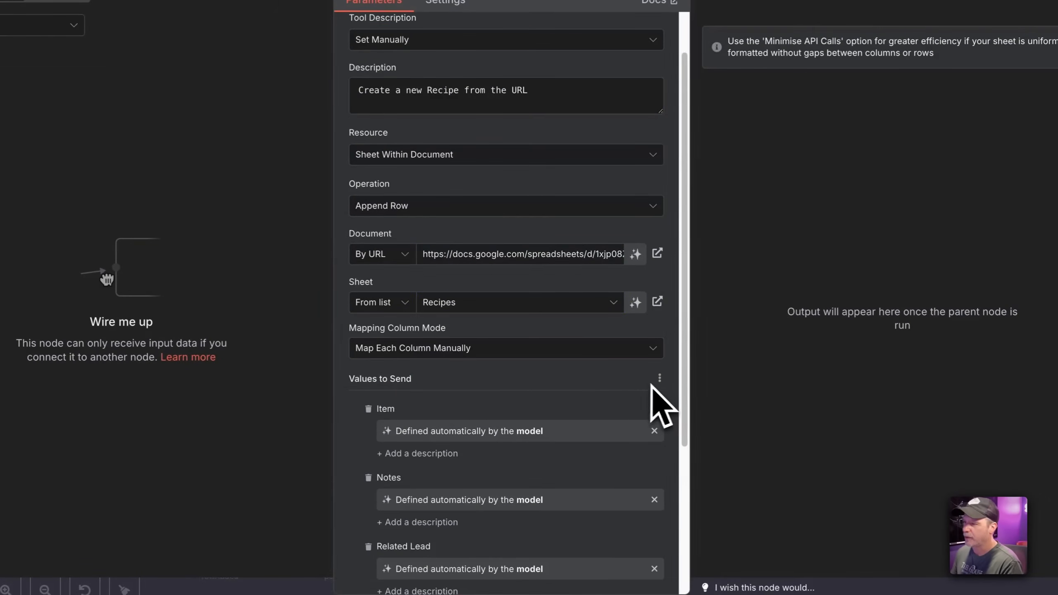
Keep manual column mapping with model-filled Title, URL and TLDR, and connect add_recipe to the AI Agent
click(585, 354)
click(420, 431)
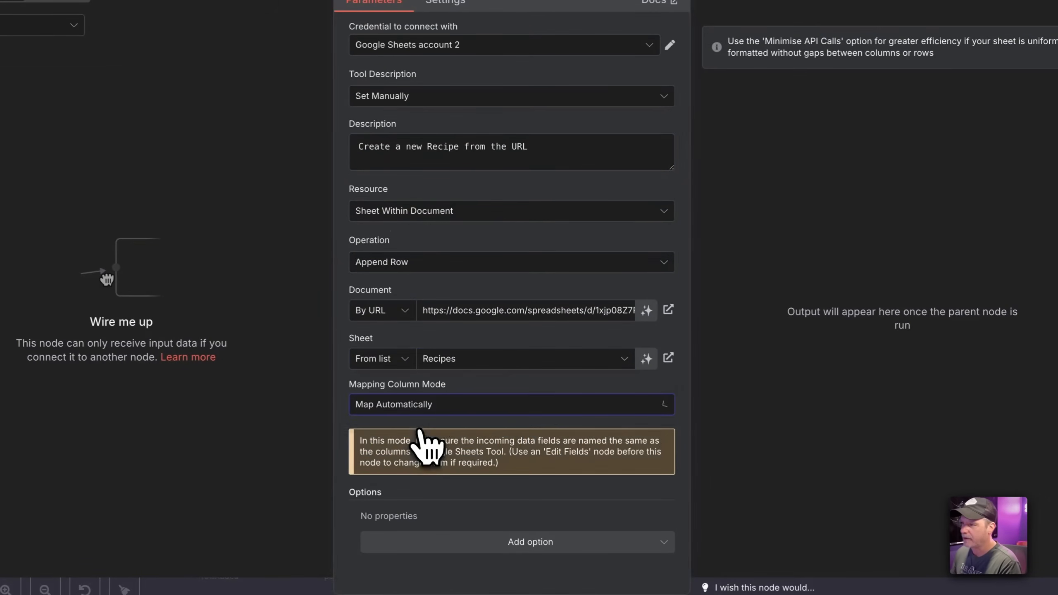
click(437, 406)
click(437, 444)
scroll(484, 449, down, 3)
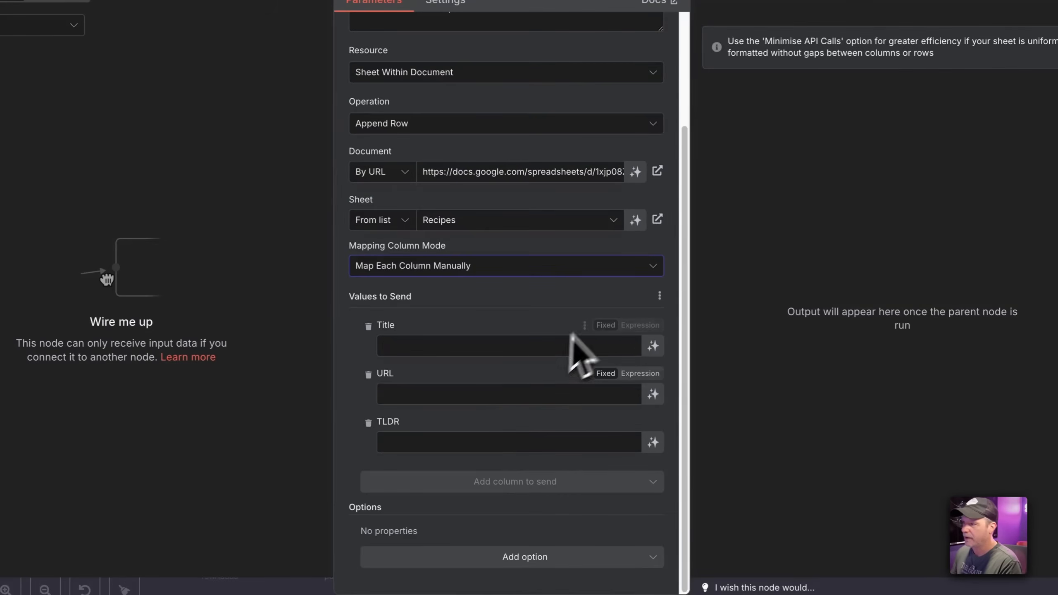
click(652, 346)
click(653, 416)
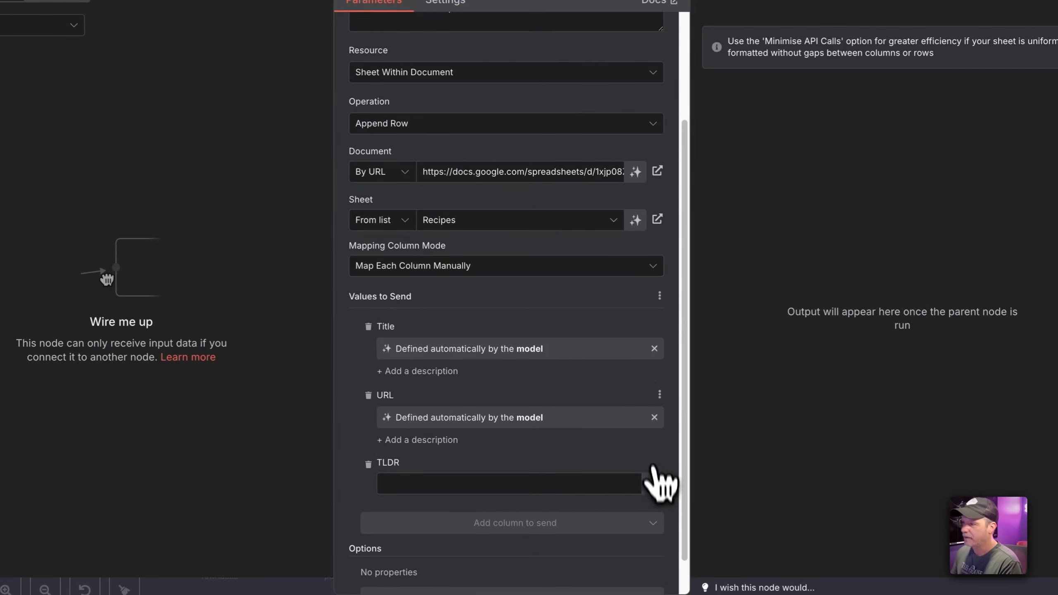
click(657, 483)
key(Escape)
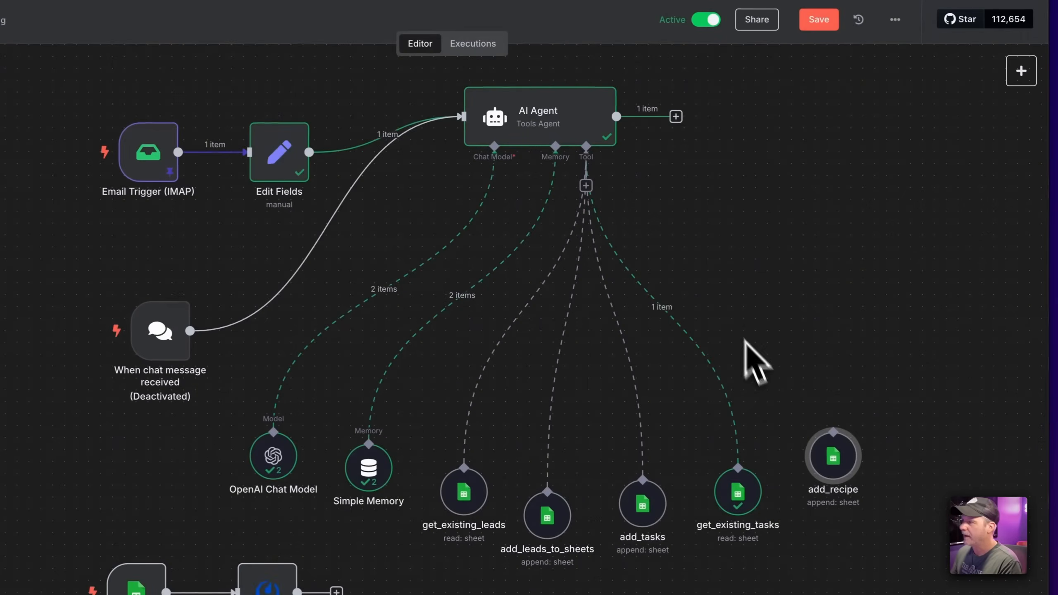
drag(586, 186, 819, 505)
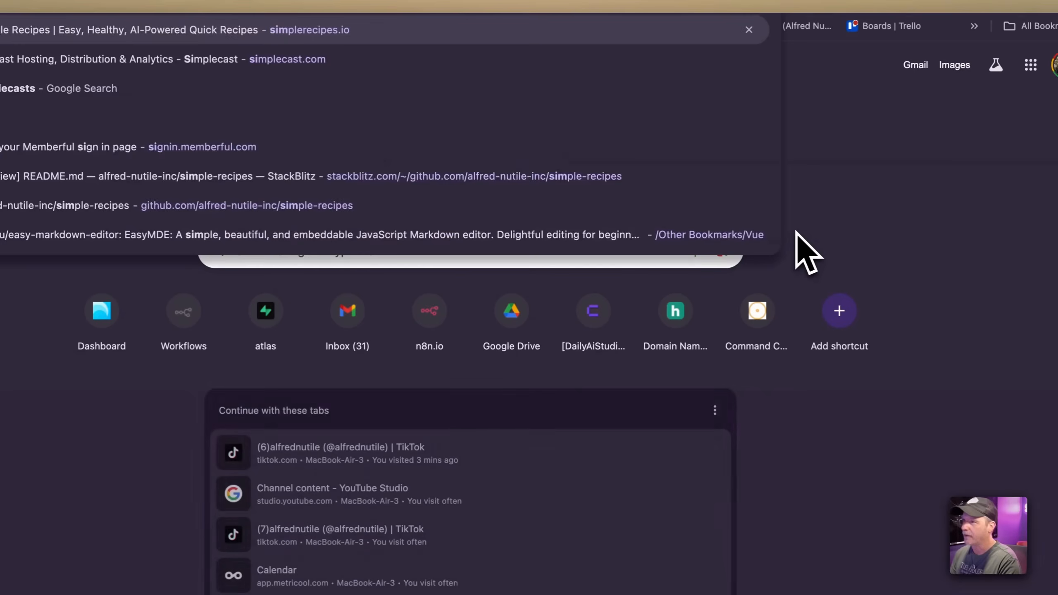
key(Return)
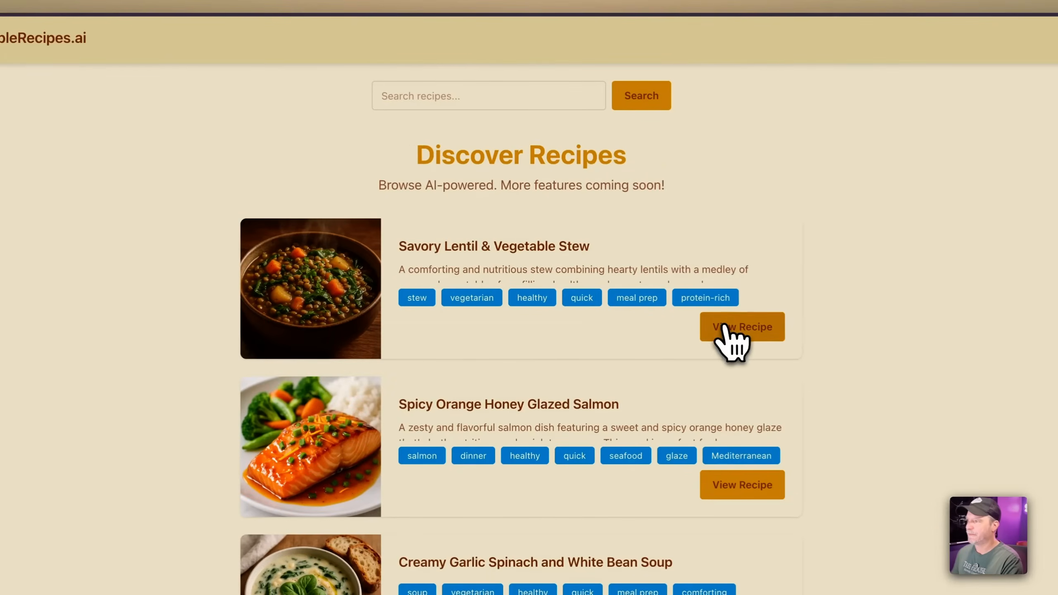
Open the Savory Lentil & Vegetable Stew recipe and select its title and description
click(724, 328)
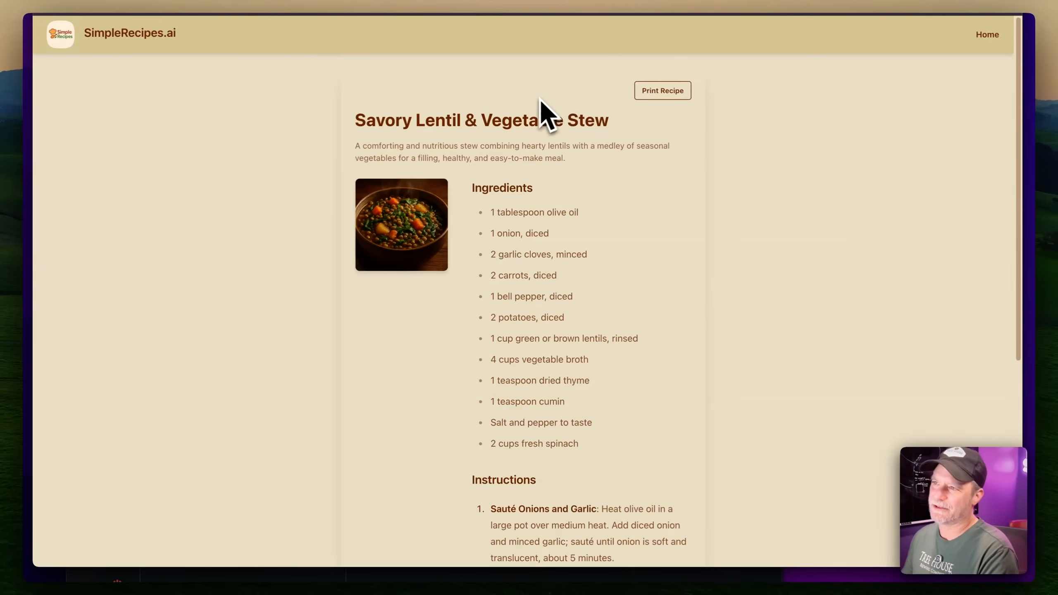
drag(353, 121, 688, 133)
key(super+c)
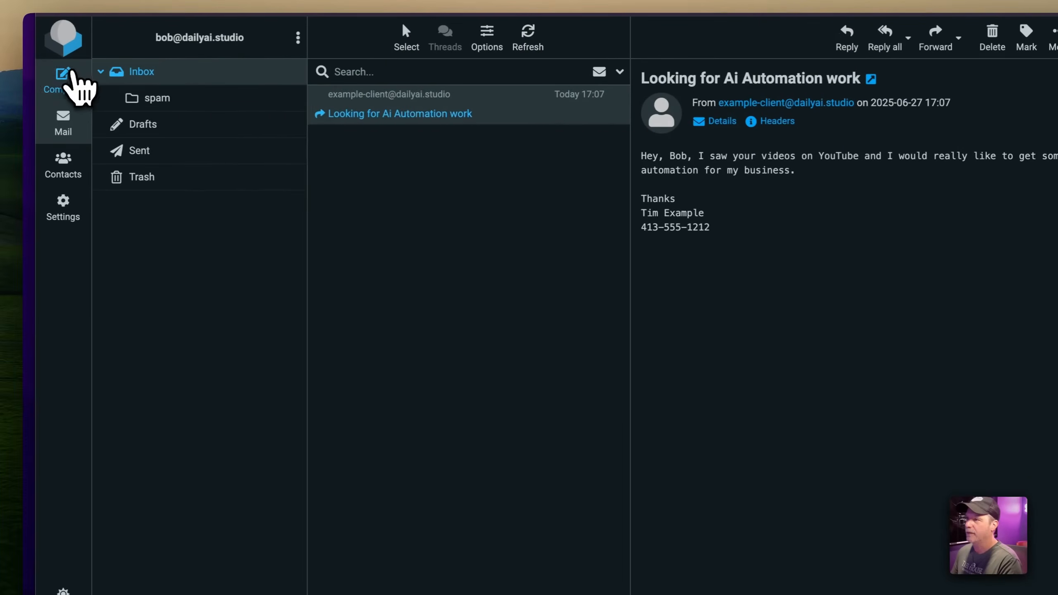
Compose a 'Recipe save' email whose body holds the stew's copied text and recipe URL
click(71, 87)
click(352, 234)
key(super+v)
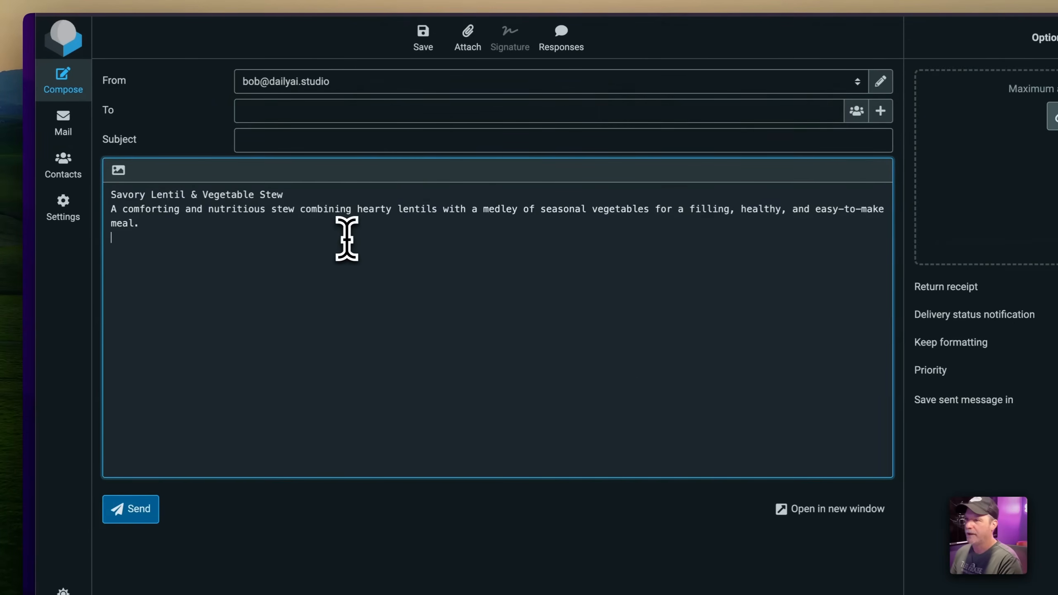
key(super+shift+v)
key(Down)
key(Return)
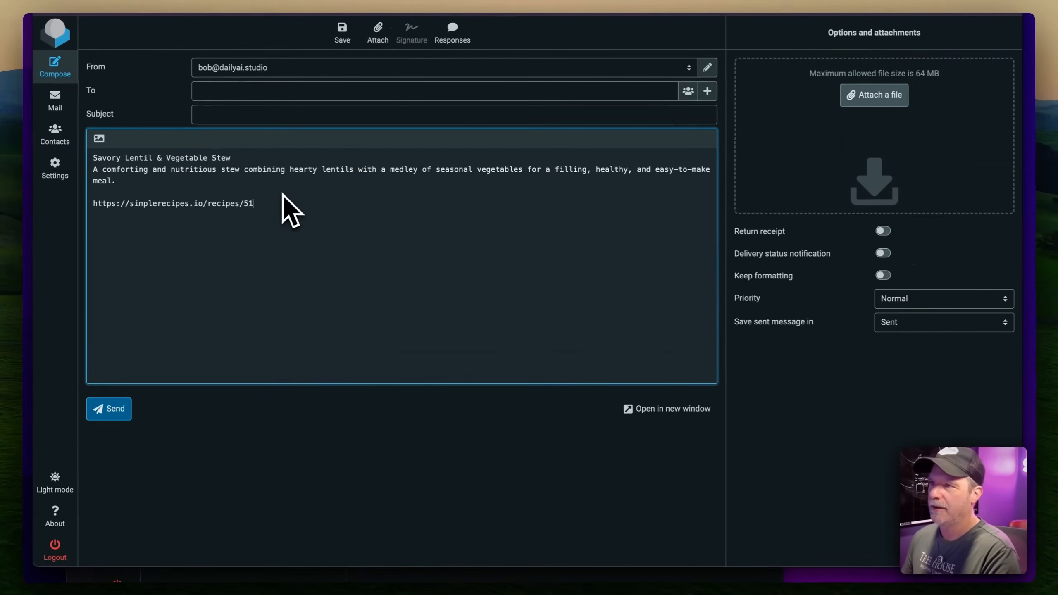
click(211, 114)
text(Recipe save)
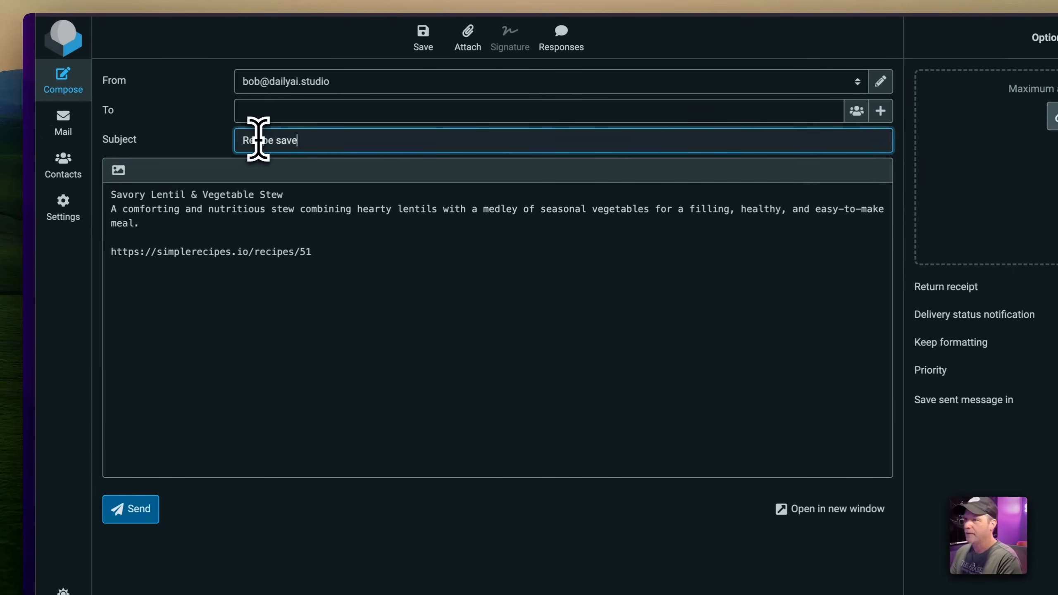
key(shift+Tab)
key(shift+Tab)
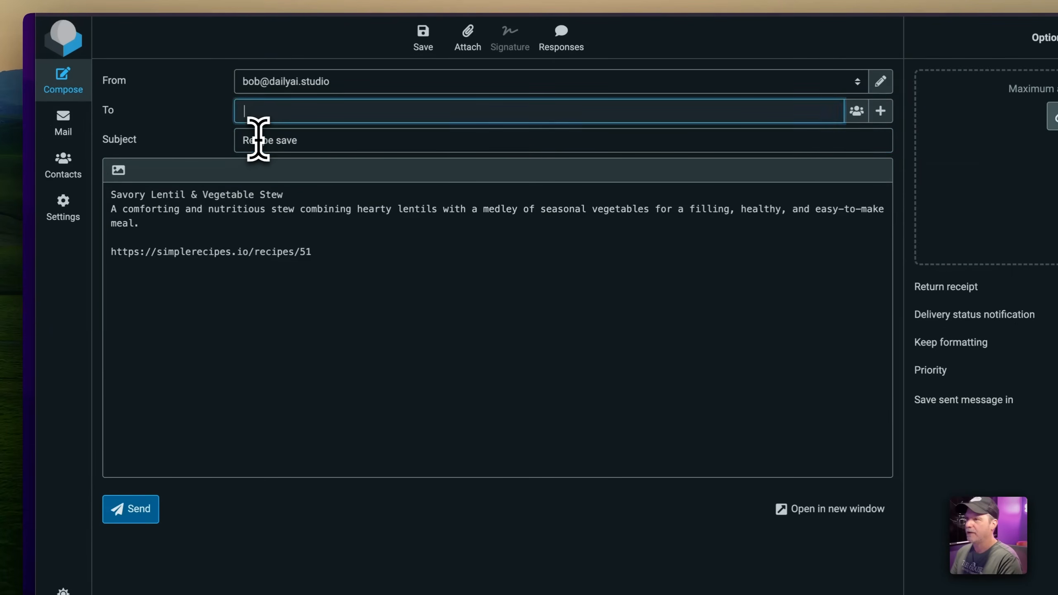
Add the automation address from clipboard history as the recipient
click(856, 110)
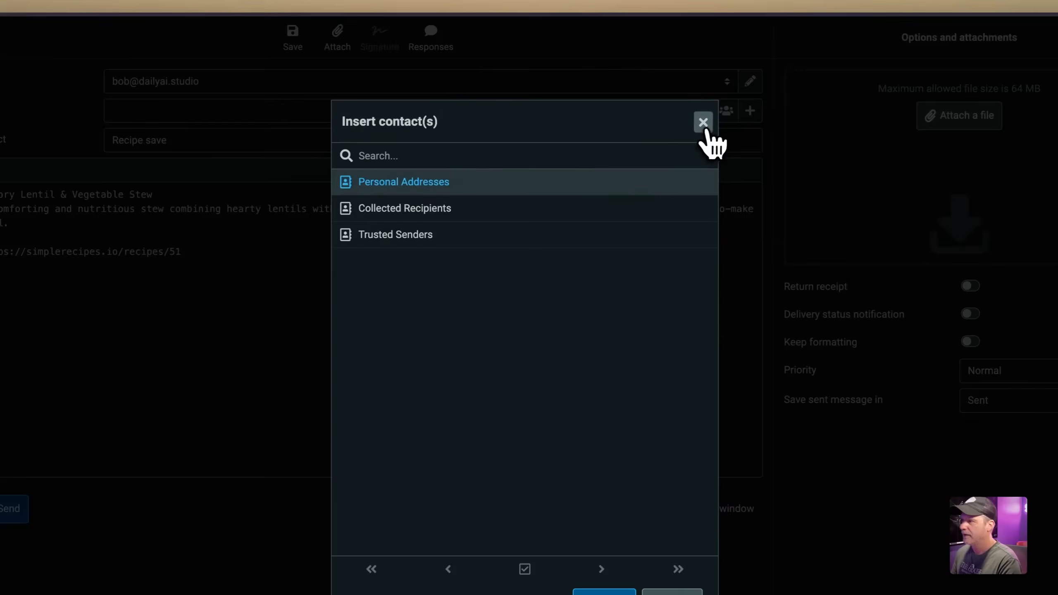
click(703, 125)
click(749, 112)
click(522, 111)
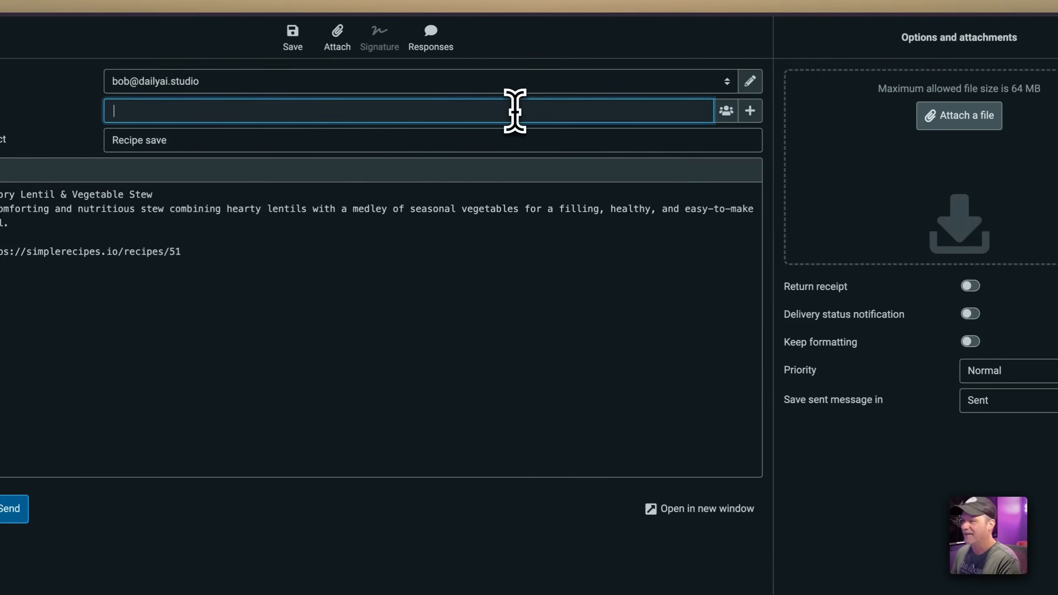
key(super+shift+v)
double_click(366, 203)
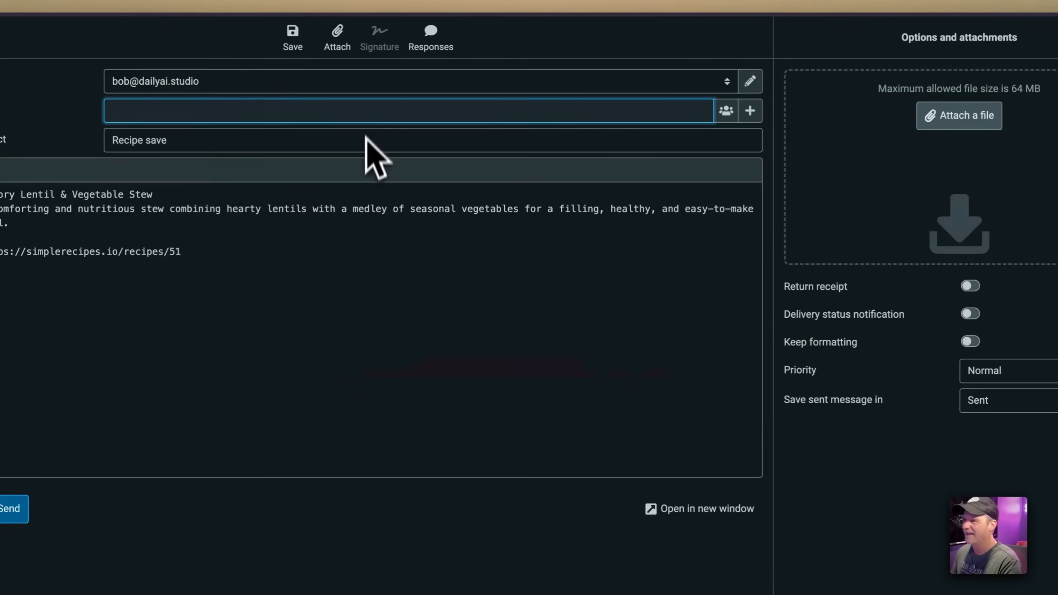
key(super+v)
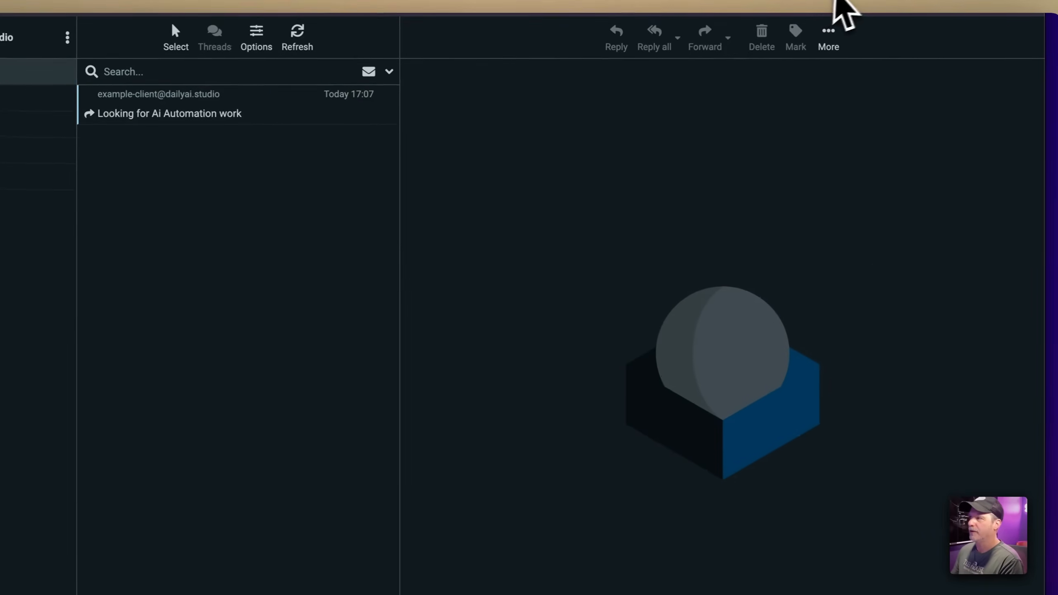
Copy the 11:25:12 run's data into the editor, confirming Unpin, then view the Recipes sheet
click(715, 1)
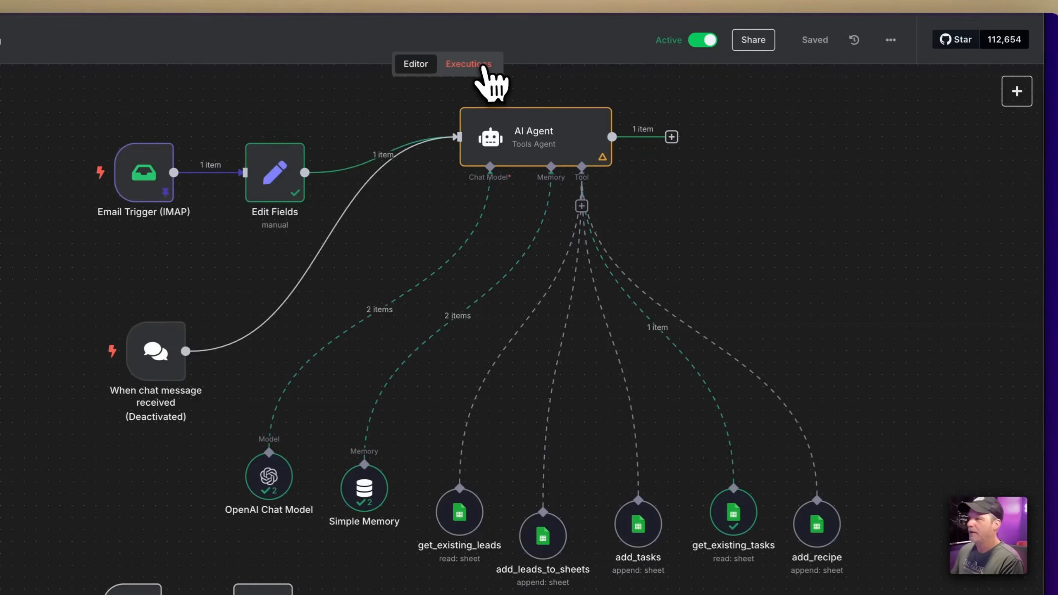
click(485, 67)
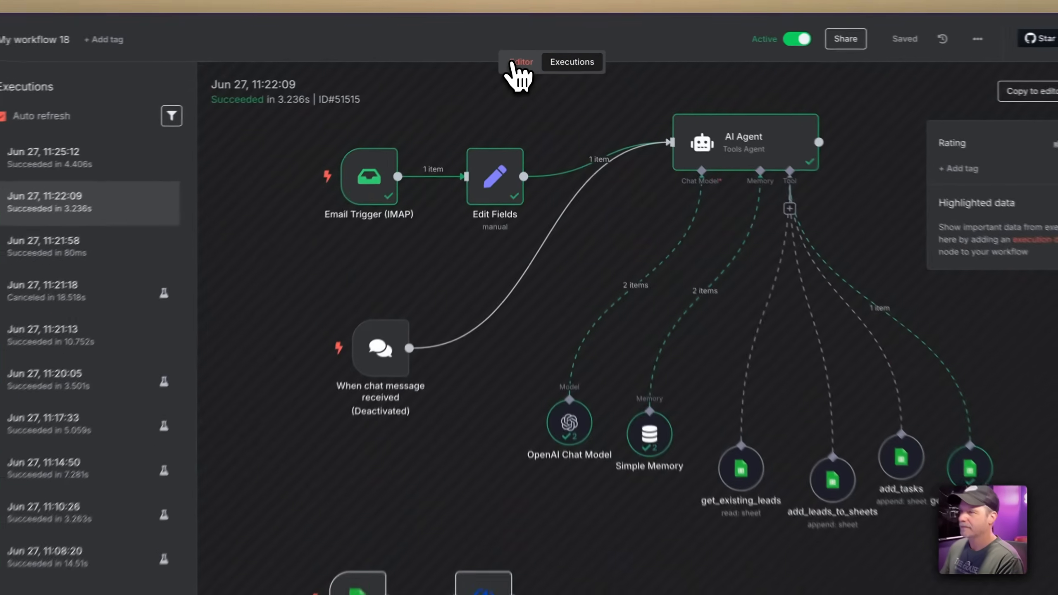
click(520, 54)
click(549, 64)
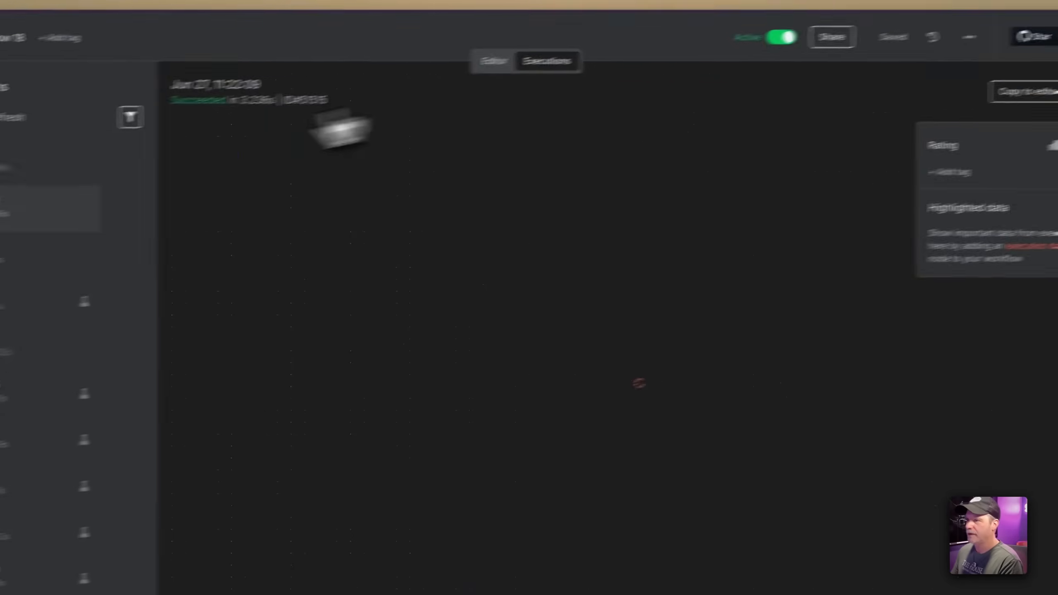
click(144, 152)
click(931, 63)
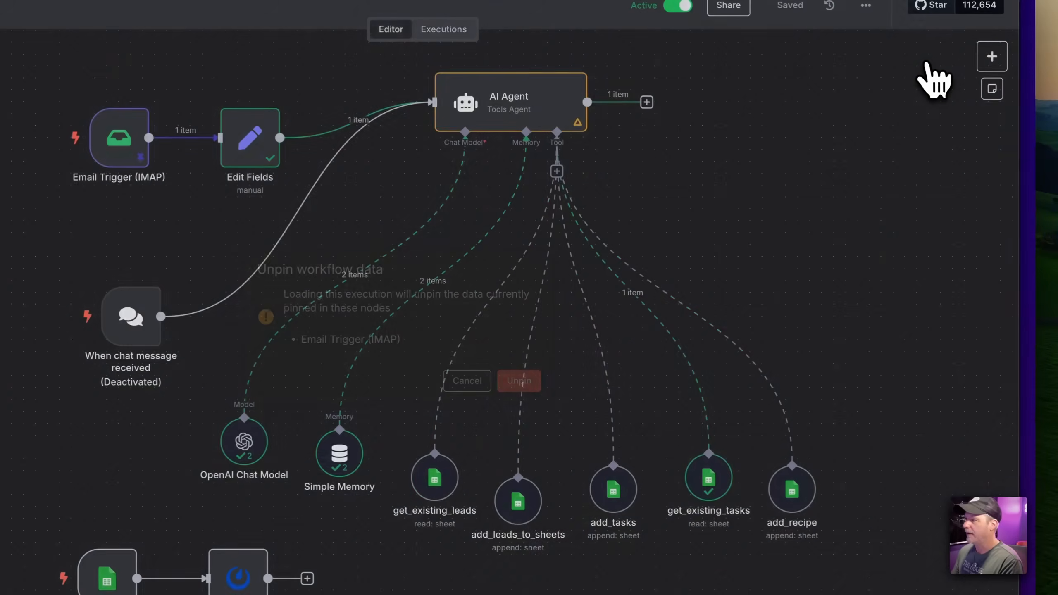
click(525, 382)
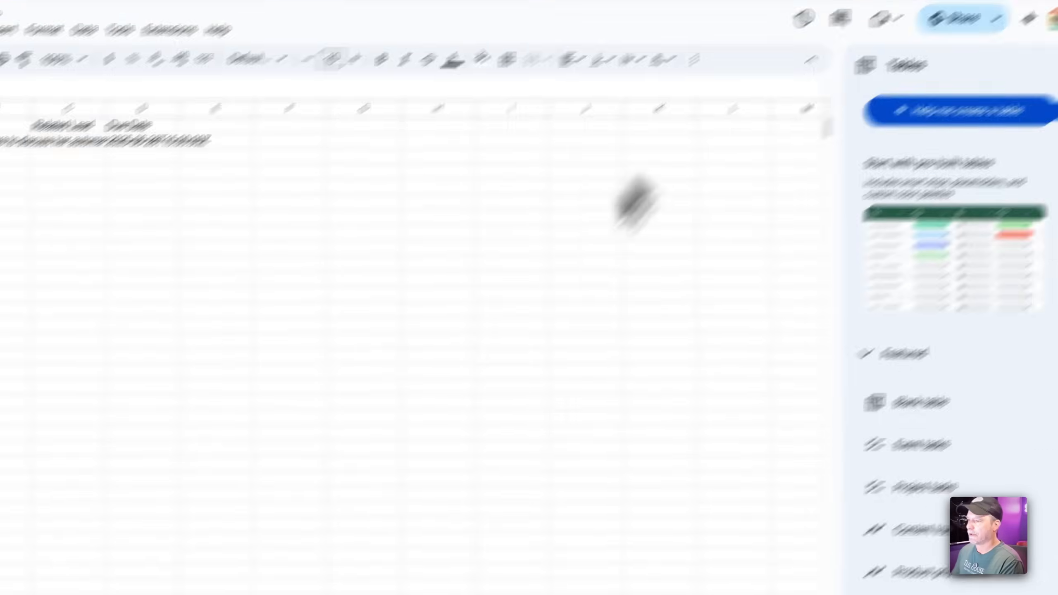
click(271, 569)
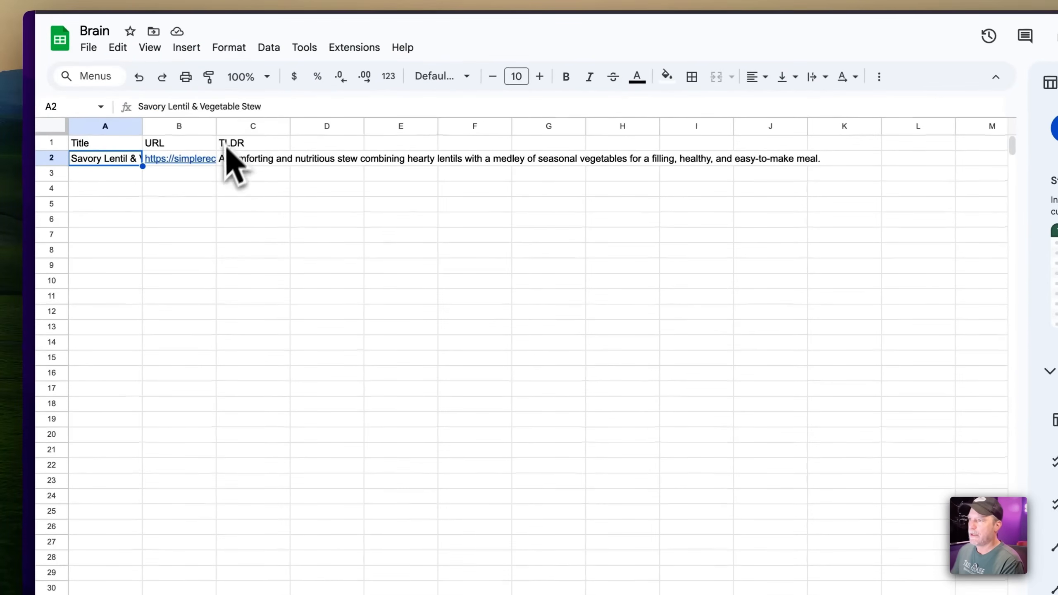
Widen column C so the TLDR stew summary in cell C2 fits
click(229, 157)
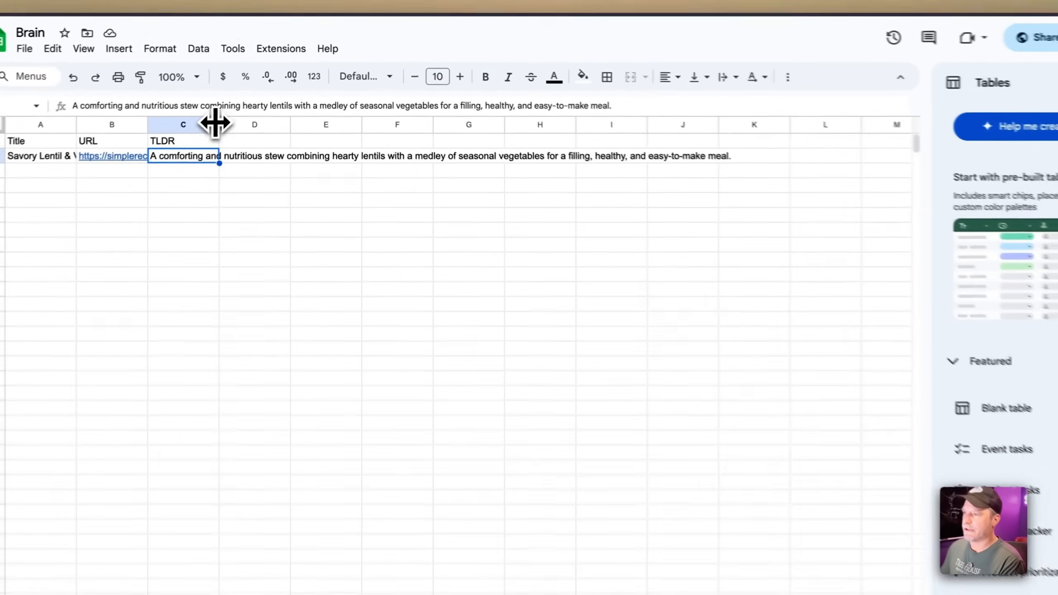
drag(236, 105, 364, 105)
click(379, 121)
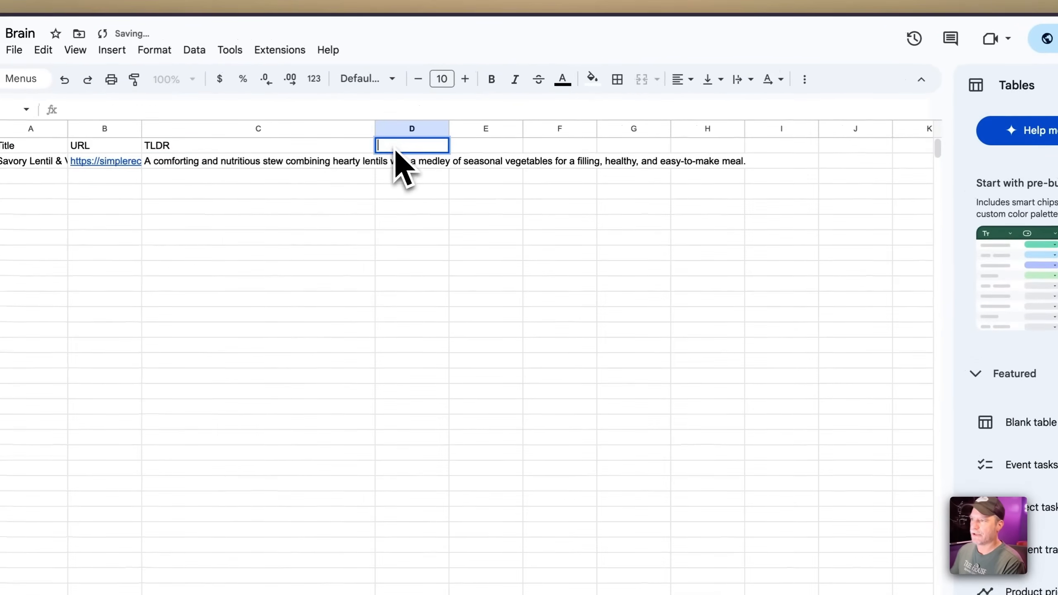
click(252, 165)
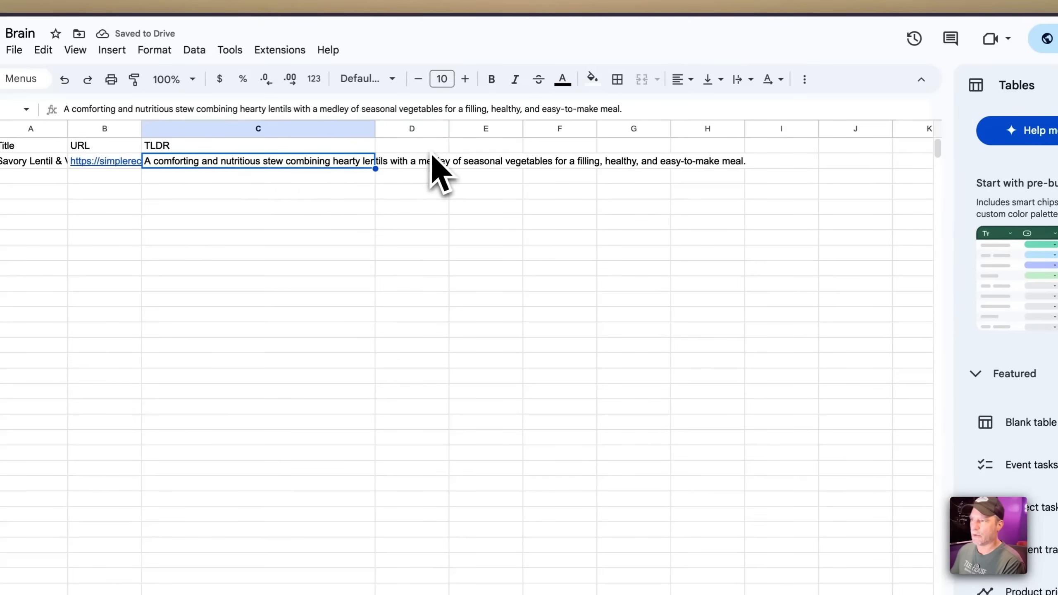
Glance at the recipe web page, then return to n8n and nudge the add_recipe node
click(907, 0)
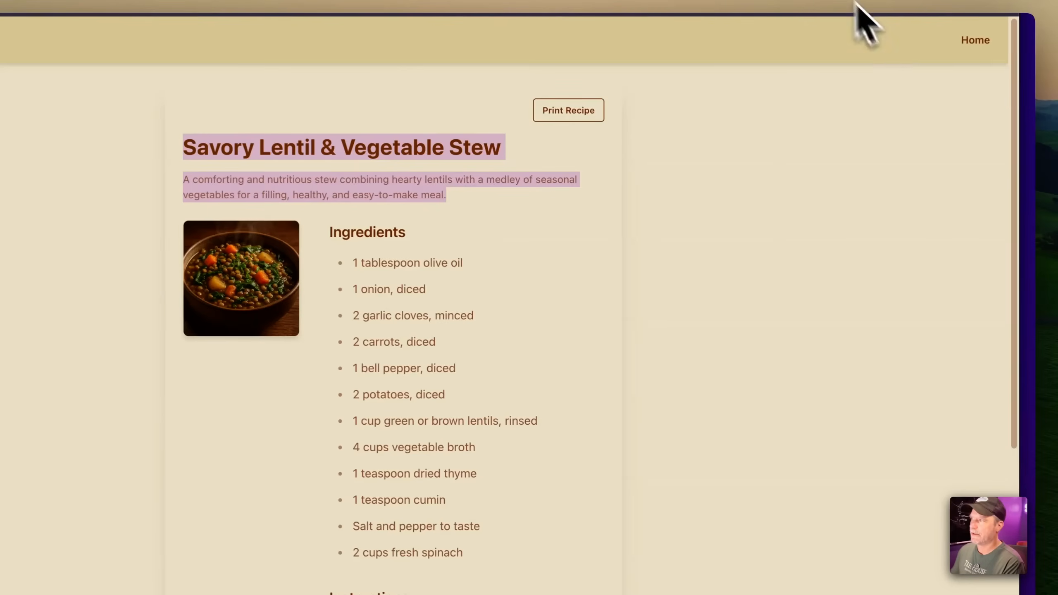
click(705, 1)
mouse_move(835, 458)
mouse_down()
mouse_move(854, 418)
mouse_move(849, 450)
mouse_up()
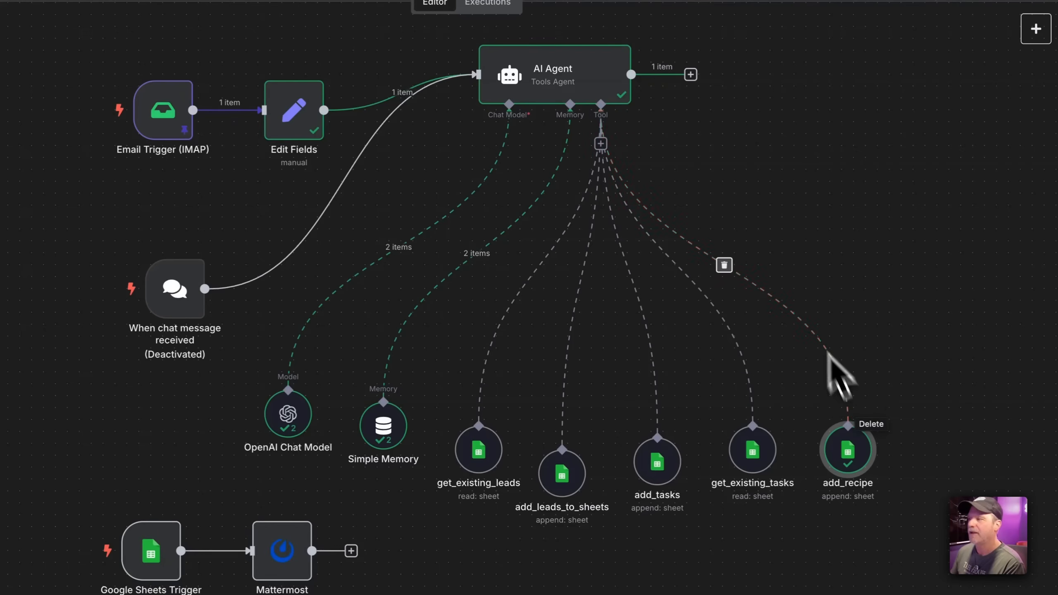
Move the get_existing_tasks node slightly lower and check the Tasks sheet in the spreadsheet
drag(752, 444, 747, 456)
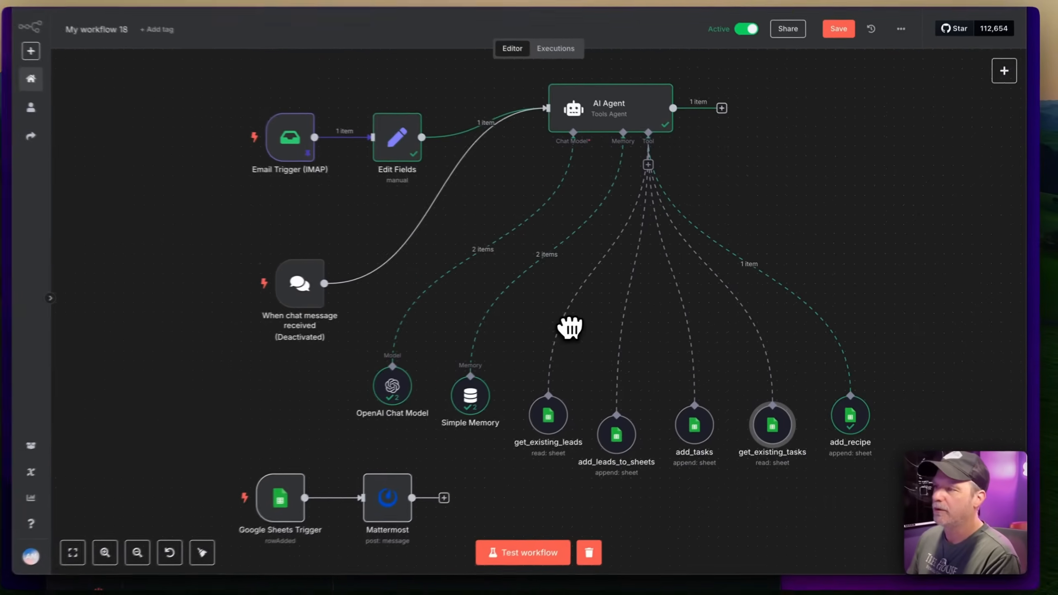
mouse_move(305, 141)
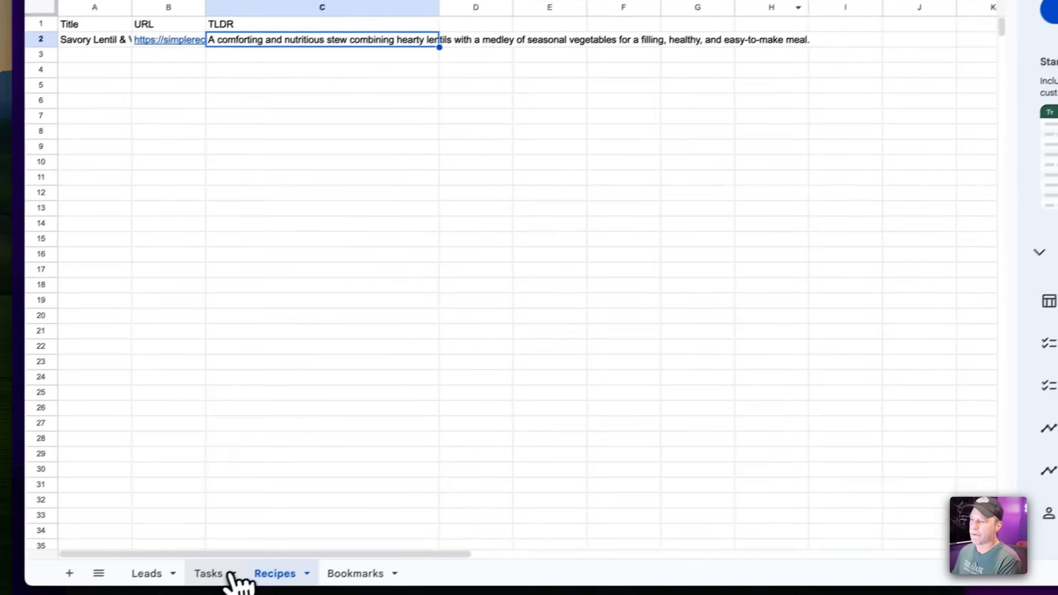
click(227, 574)
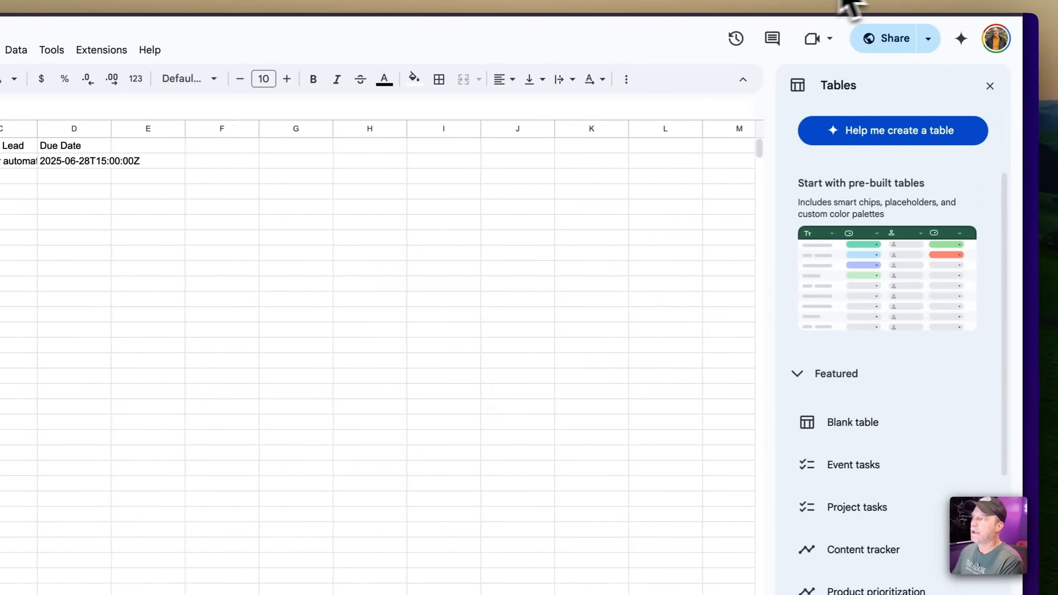
click(700, 1)
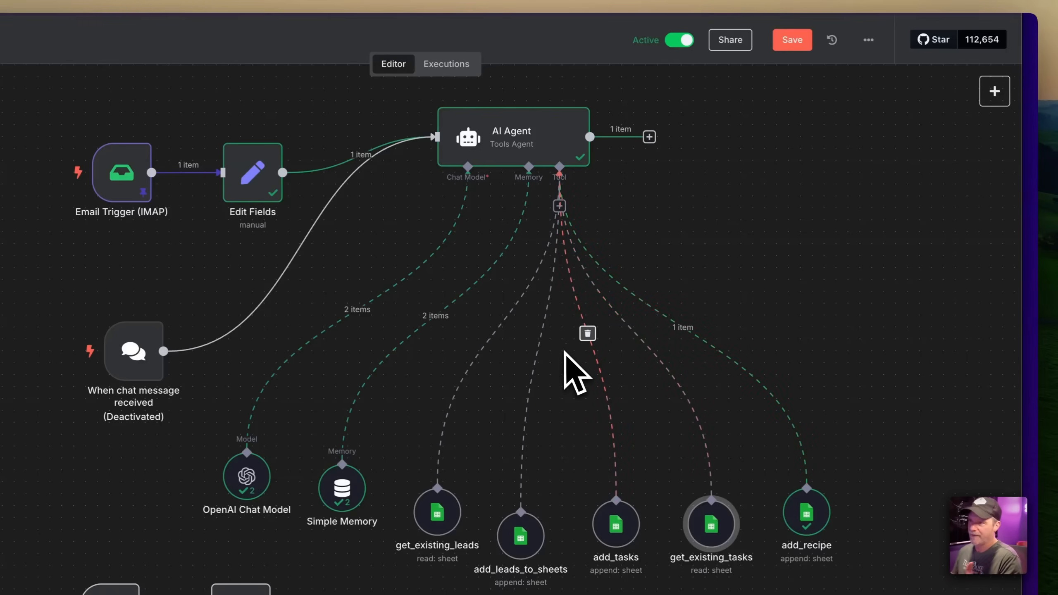
Move the chat trigger node up and left, then run a test of the whole workflow
scroll(566, 355, down, 1)
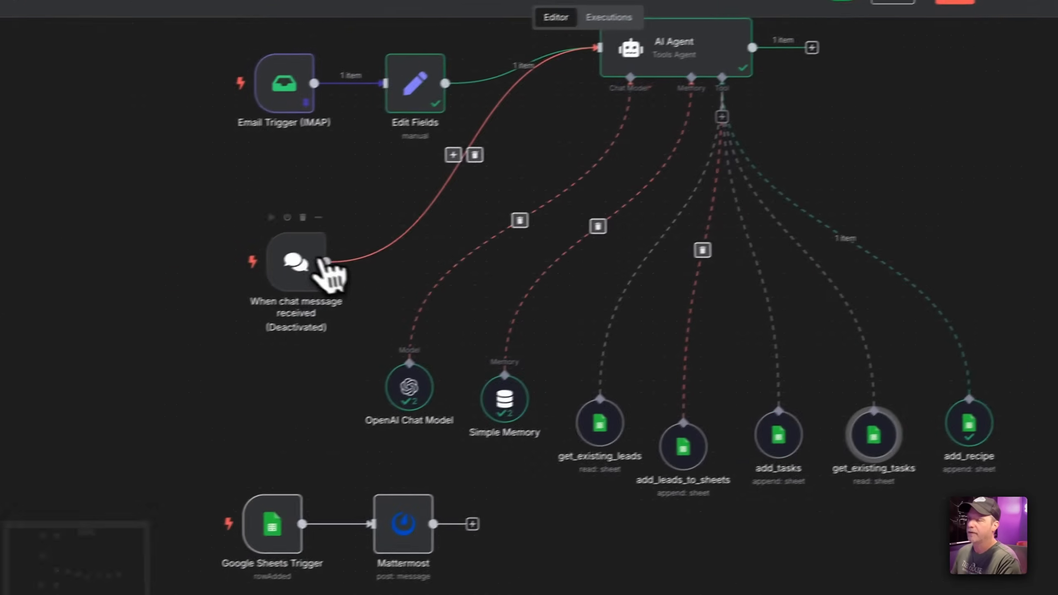
drag(149, 308, 18, 271)
click(609, 569)
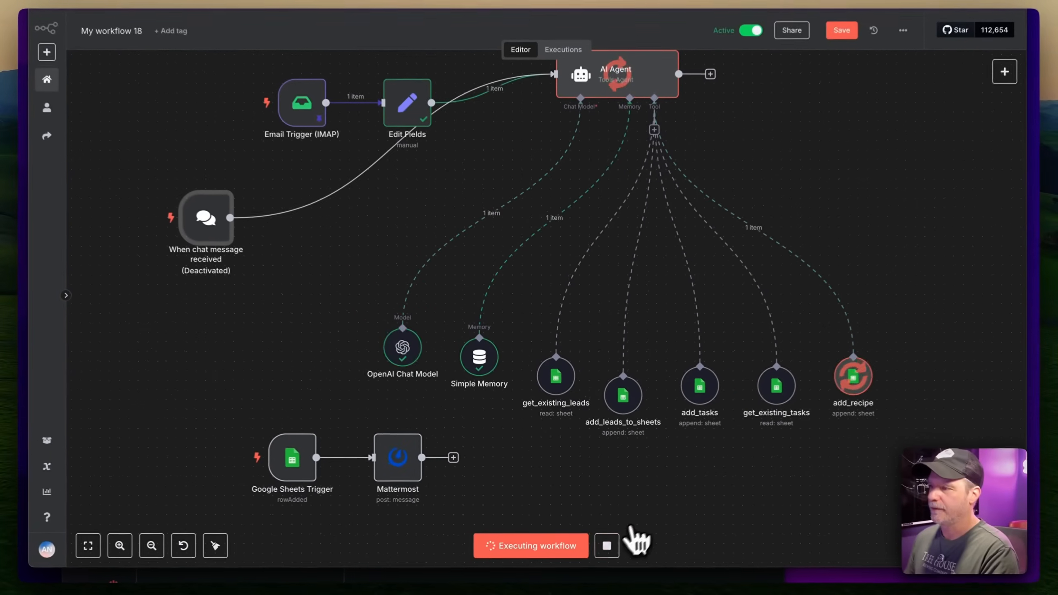
Re-enable the chat message trigger and save the workflow
mouse_move(230, 239)
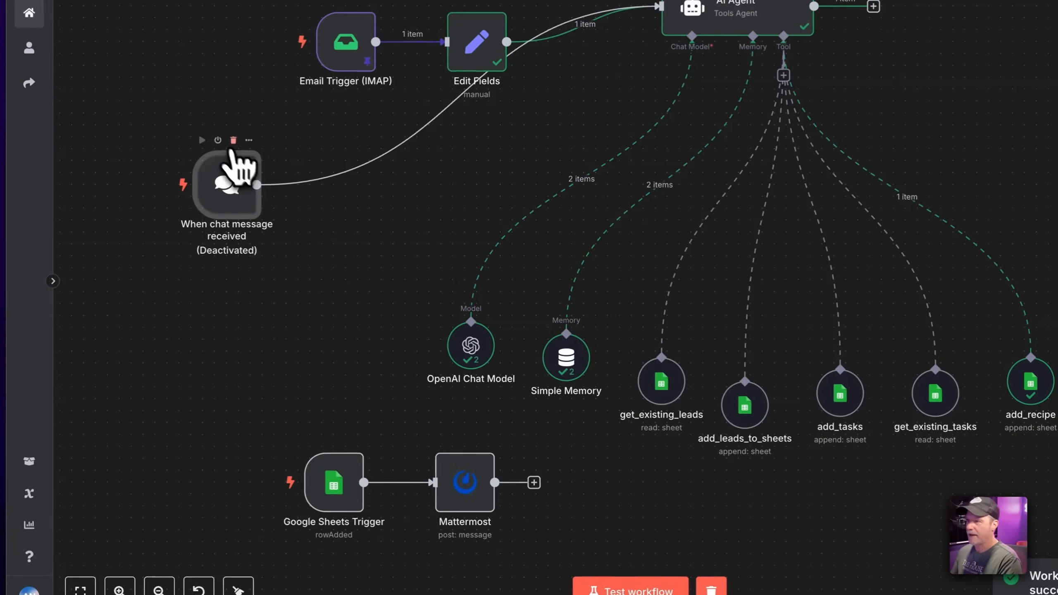
click(218, 141)
click(588, 543)
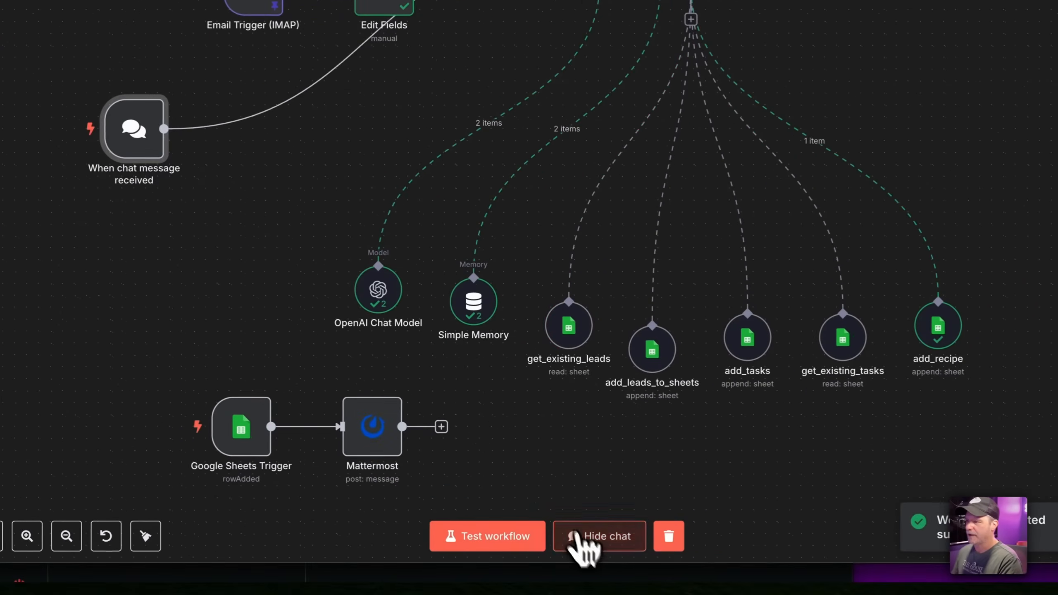
click(836, 21)
Reload the editor and open the test chat to read the agent's task list reply
key(super+r)
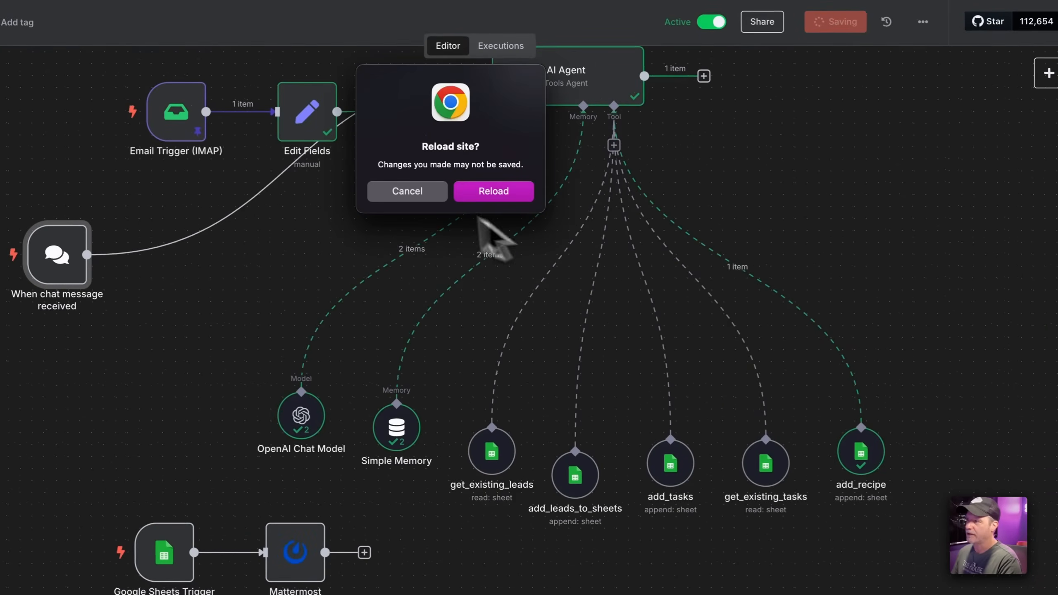
click(412, 193)
key(super+r)
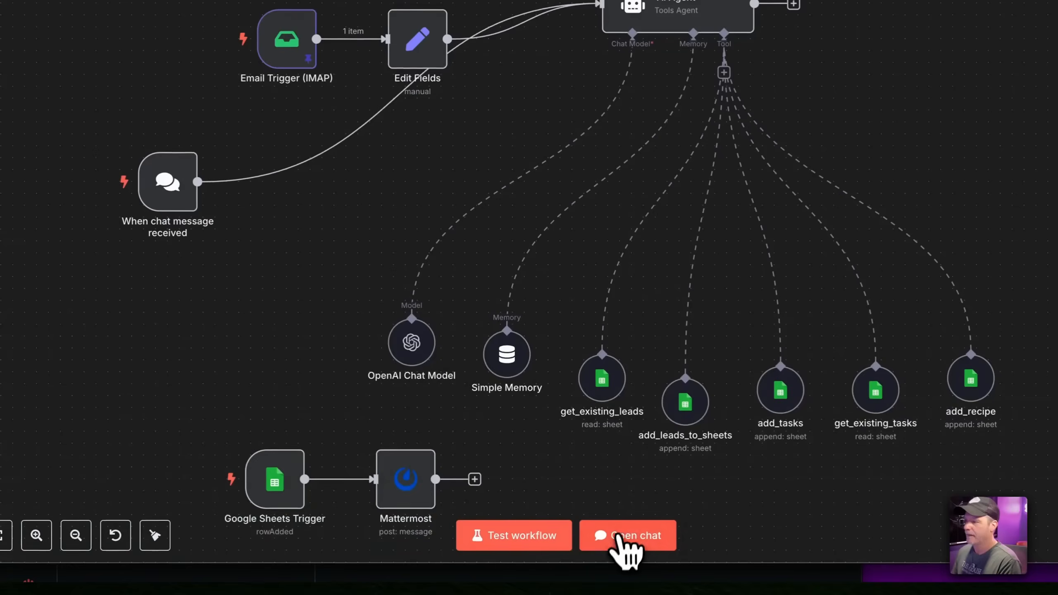
click(618, 534)
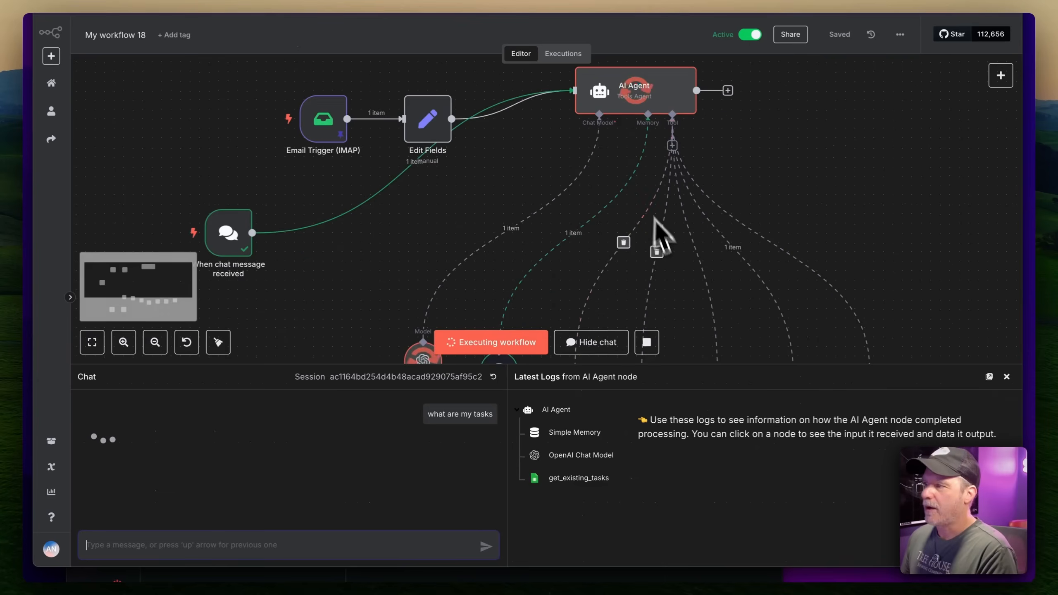
scroll(720, 314, down, 3)
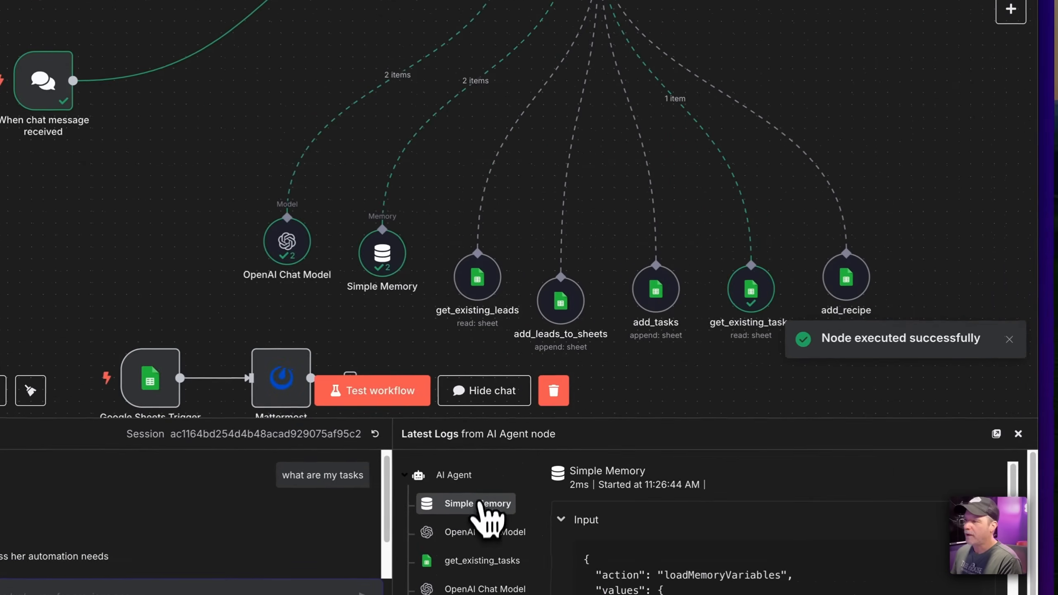
scroll(684, 344, down, 2)
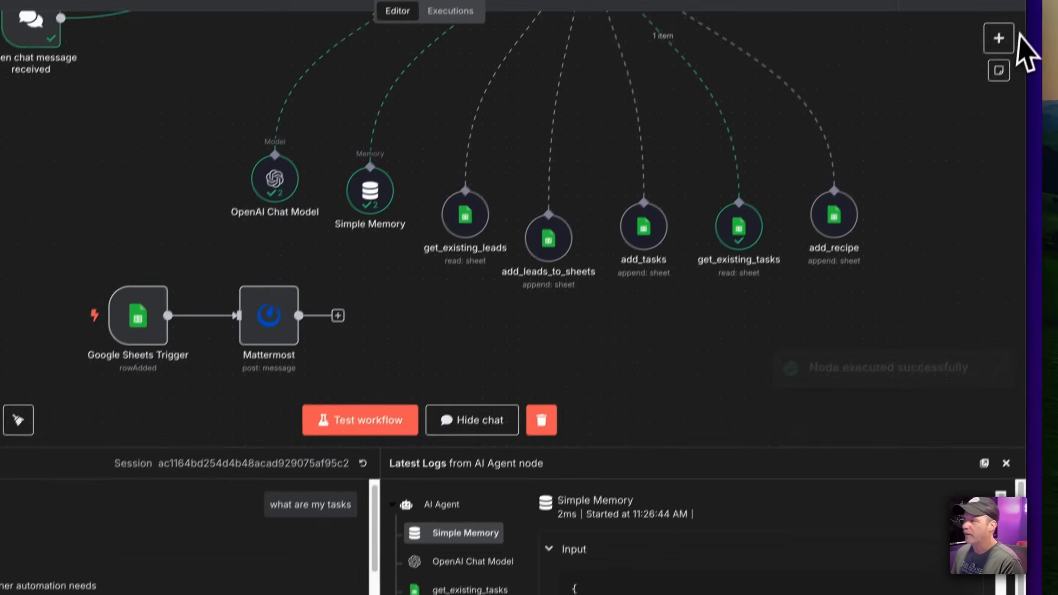
Add a Schedule Trigger set to fire daily at 6am
click(998, 38)
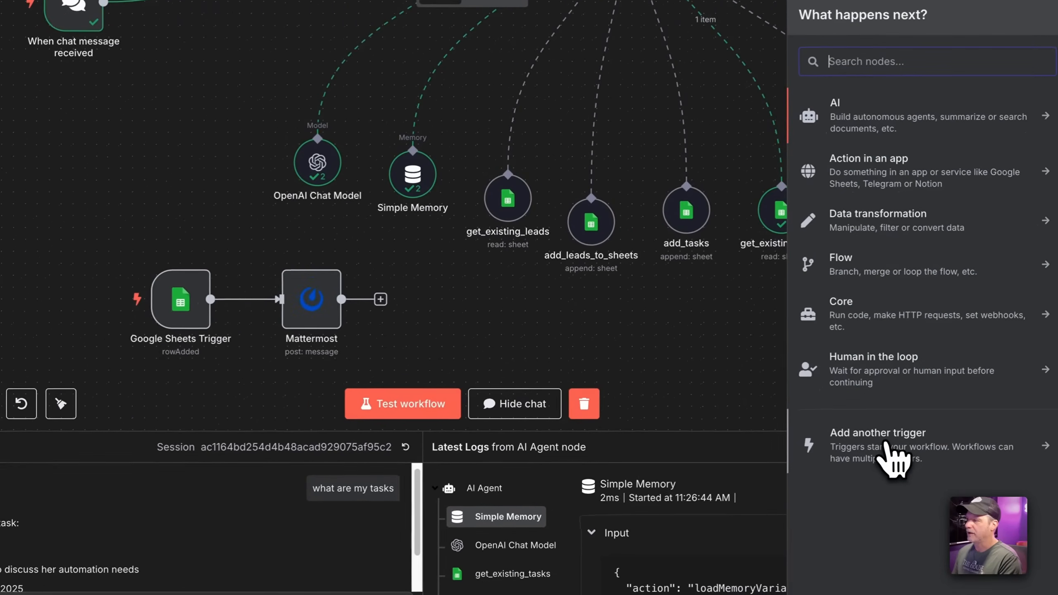
click(893, 461)
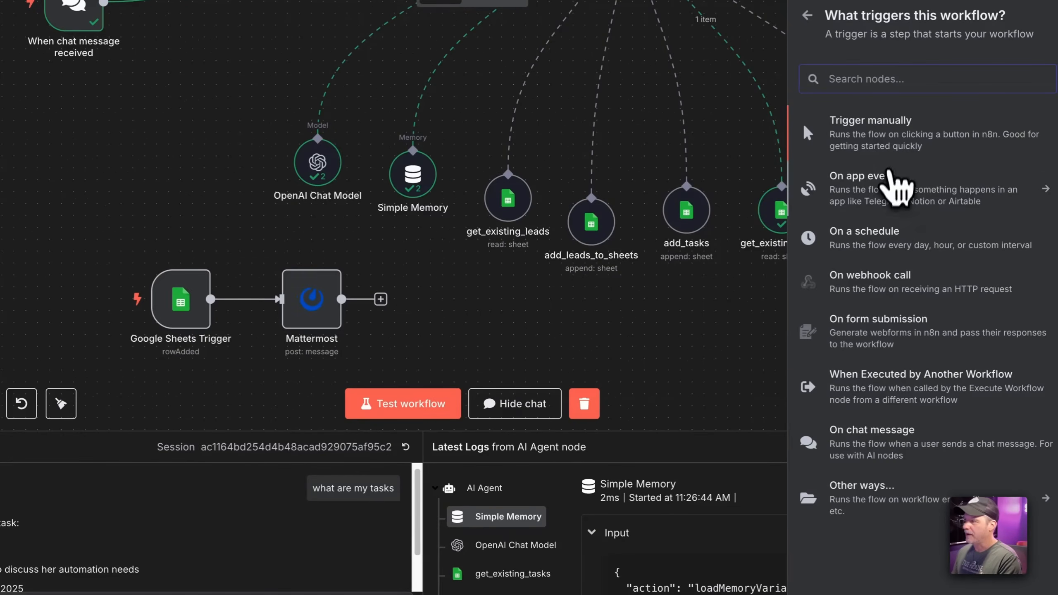
text(scre)
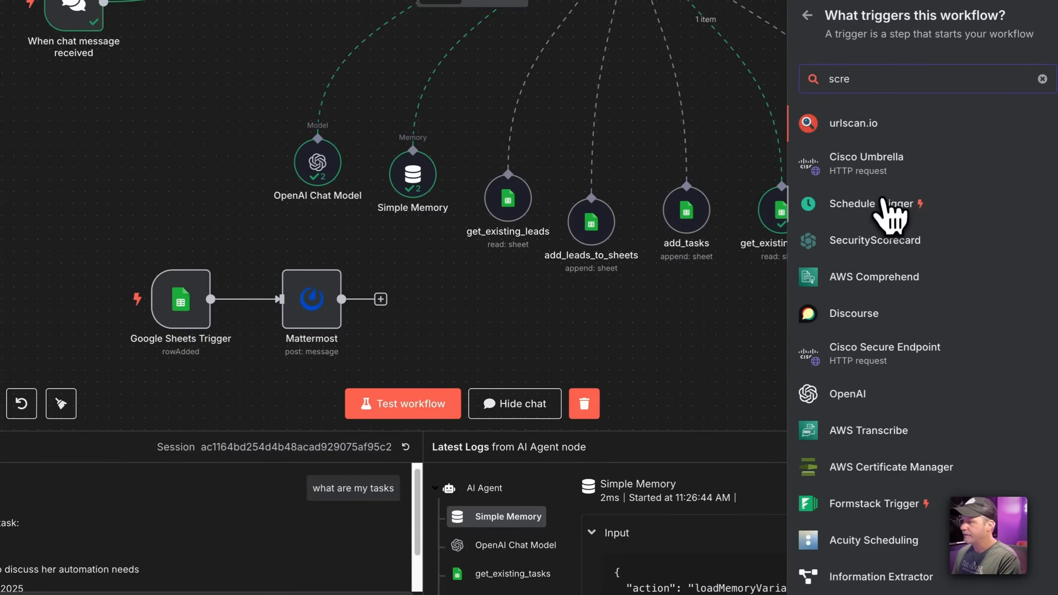
click(879, 213)
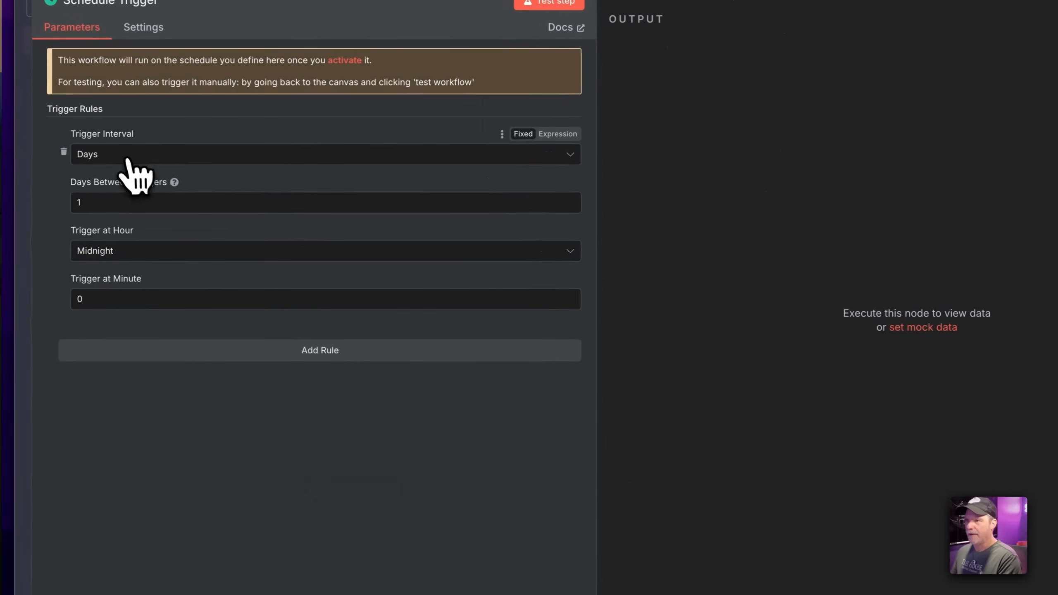
click(145, 253)
click(161, 436)
click(652, 20)
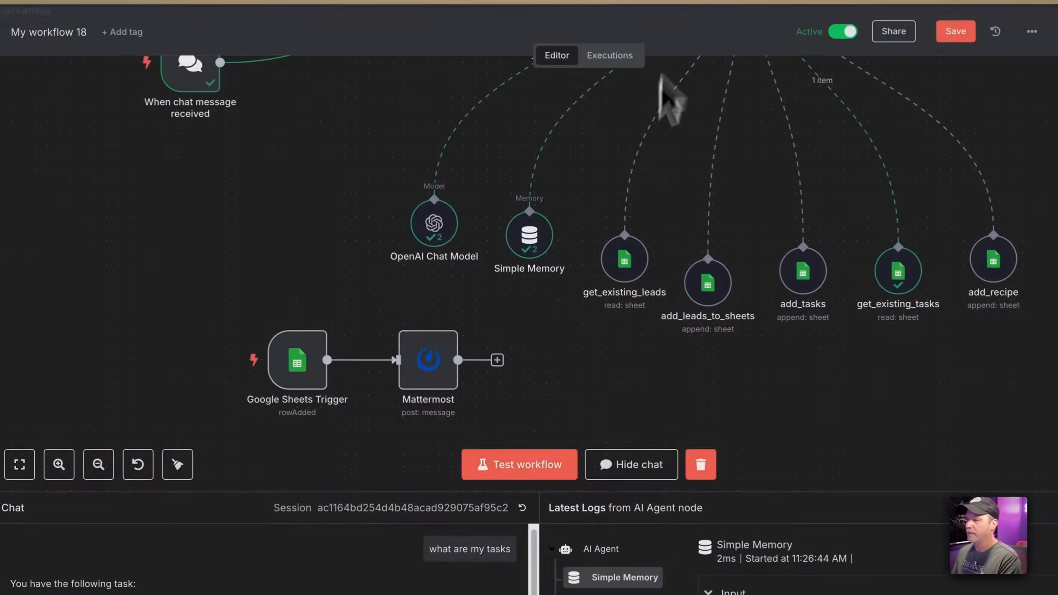
Rearrange the canvas, moving the Edit Fields node above the AI Agent's connection
scroll(575, 362, up, 2)
scroll(318, 343, up, 2)
scroll(307, 326, down, 8)
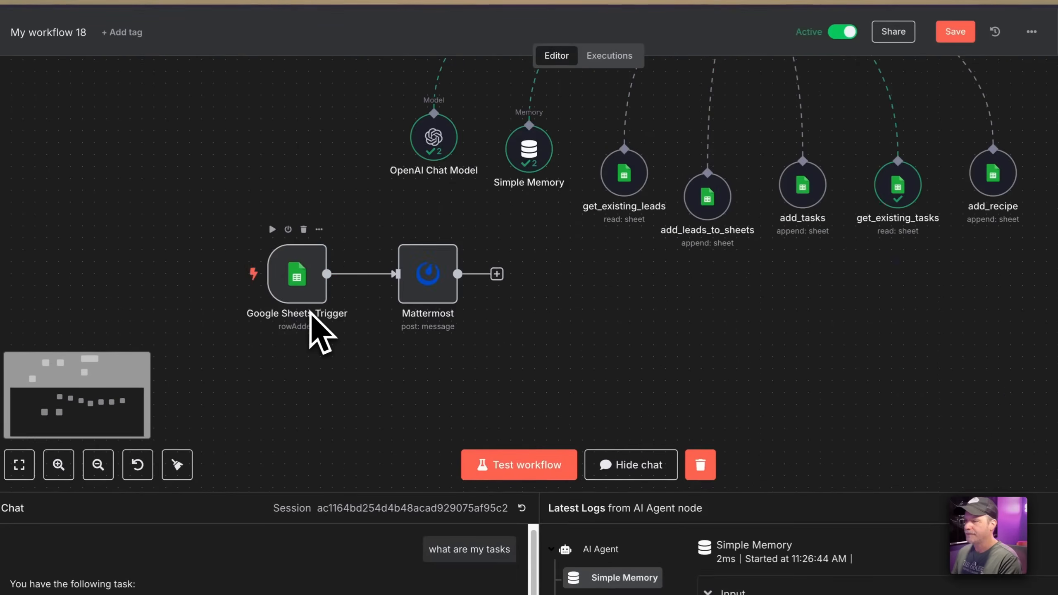
scroll(319, 331, up, 10)
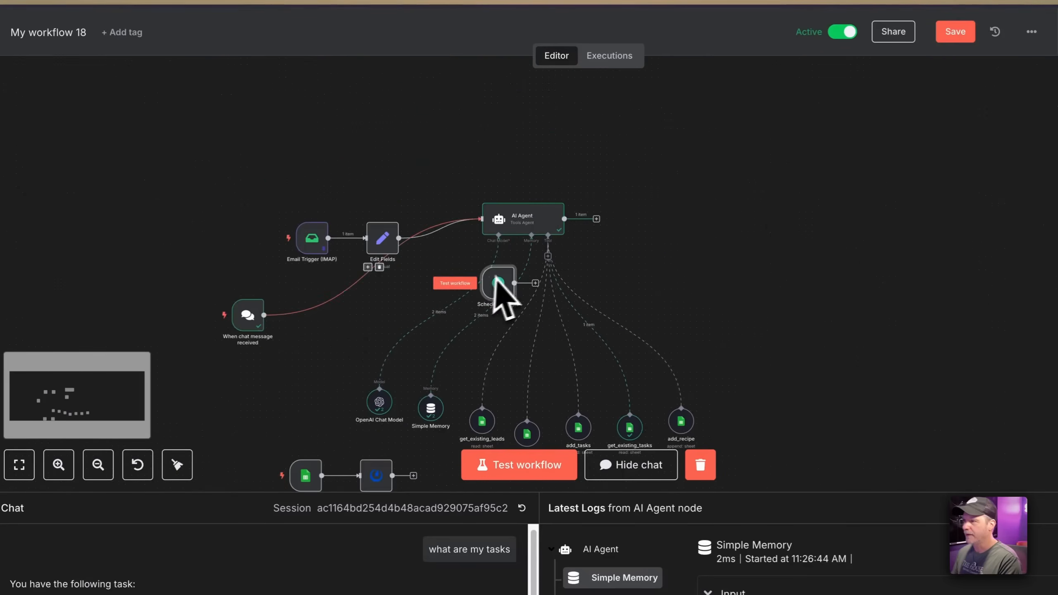
drag(495, 280, 708, 213)
scroll(758, 228, up, 5)
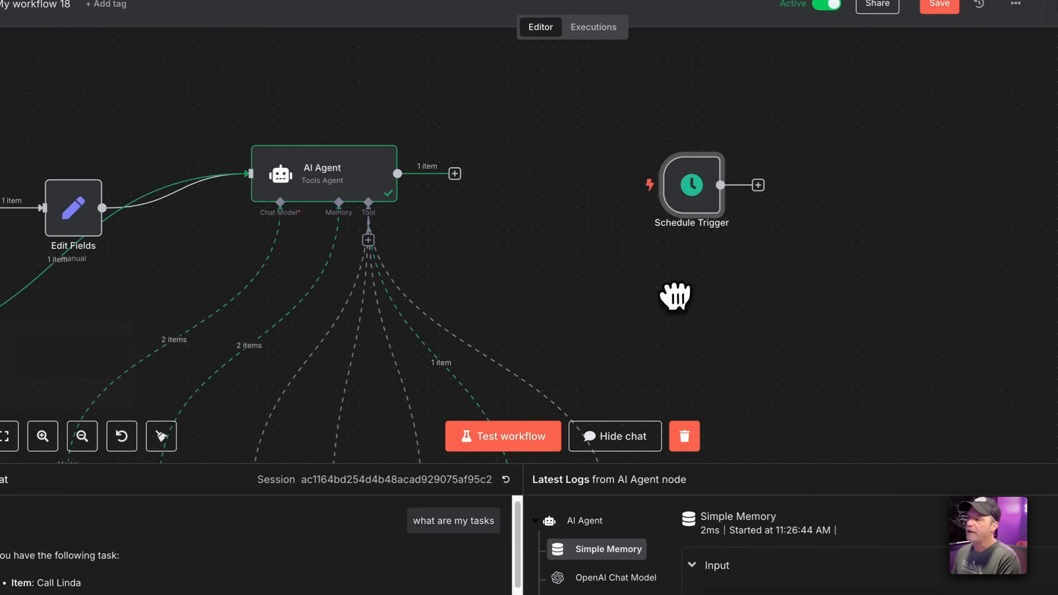
drag(76, 208, 59, 101)
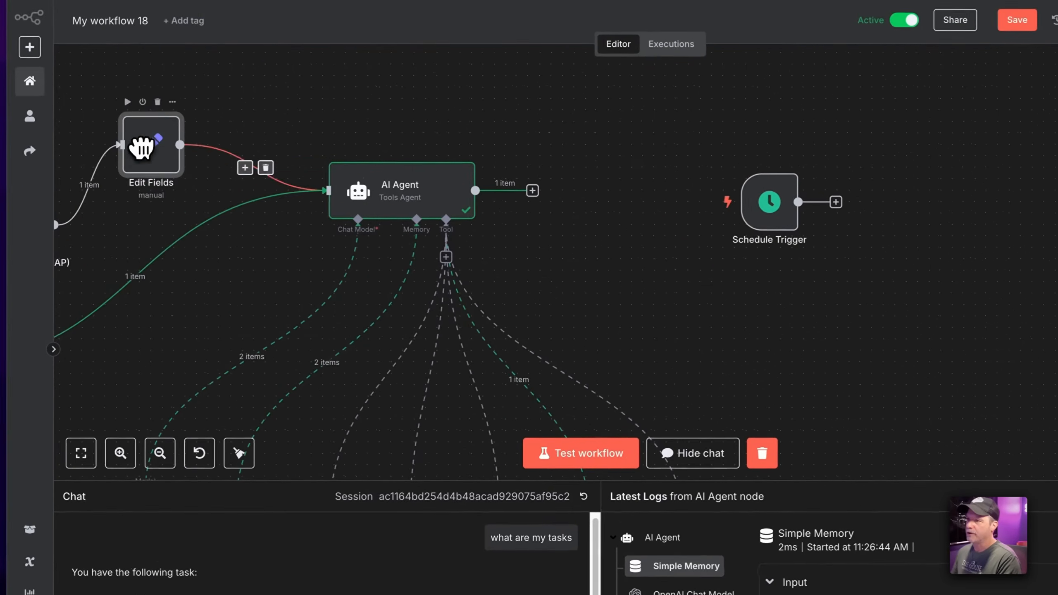
scroll(192, 219, left, 5)
drag(235, 251, 186, 182)
scroll(762, 324, down, 4)
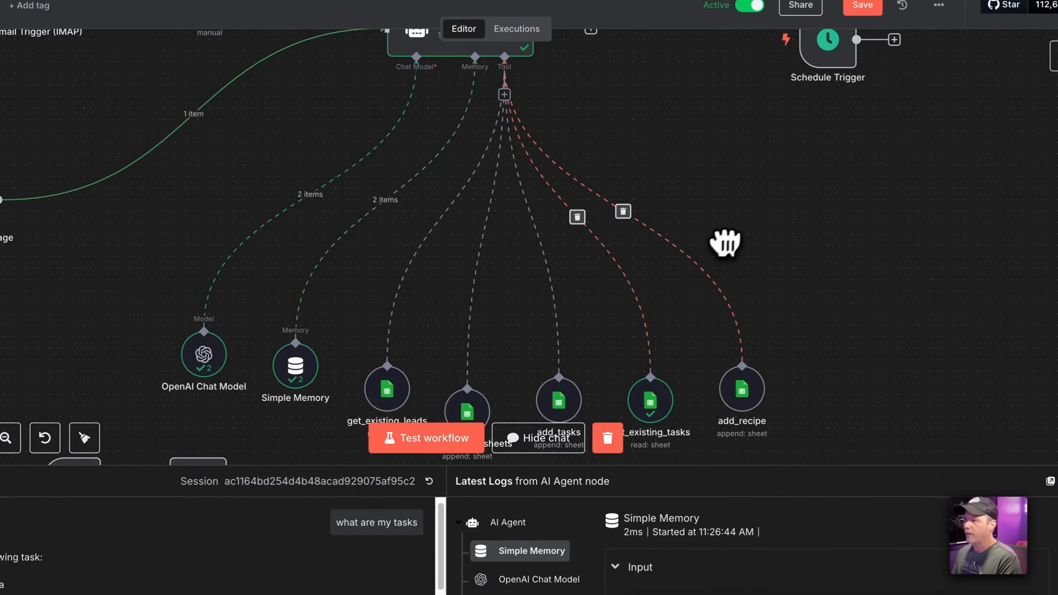
drag(724, 242, 580, 308)
Search the AI Agent's tools for 'smtp'/'mail' and add the Send Email Tool
click(358, 162)
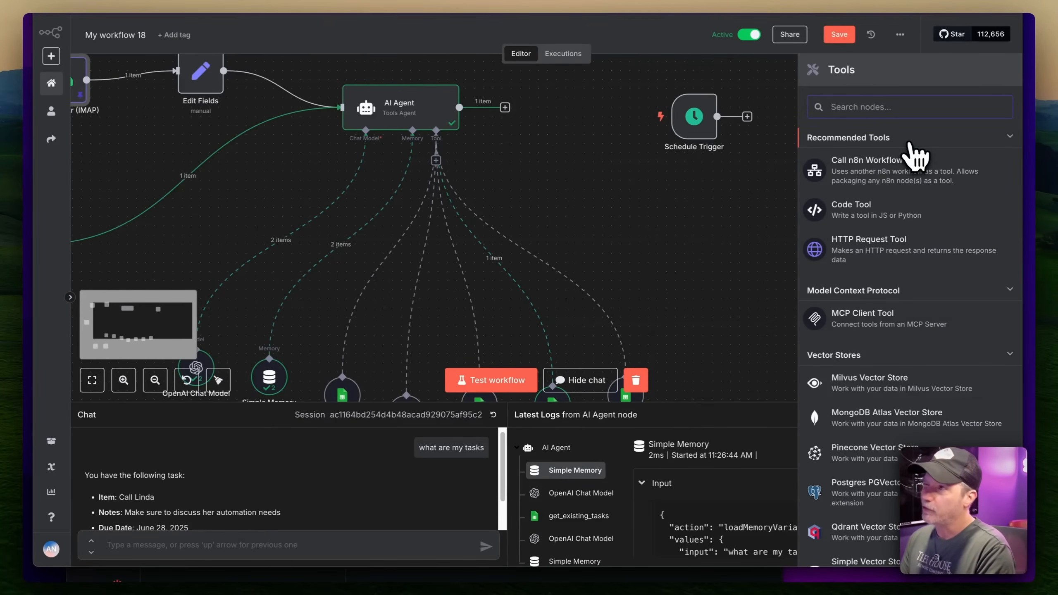
text(smtp)
key(super+a)
text(mail)
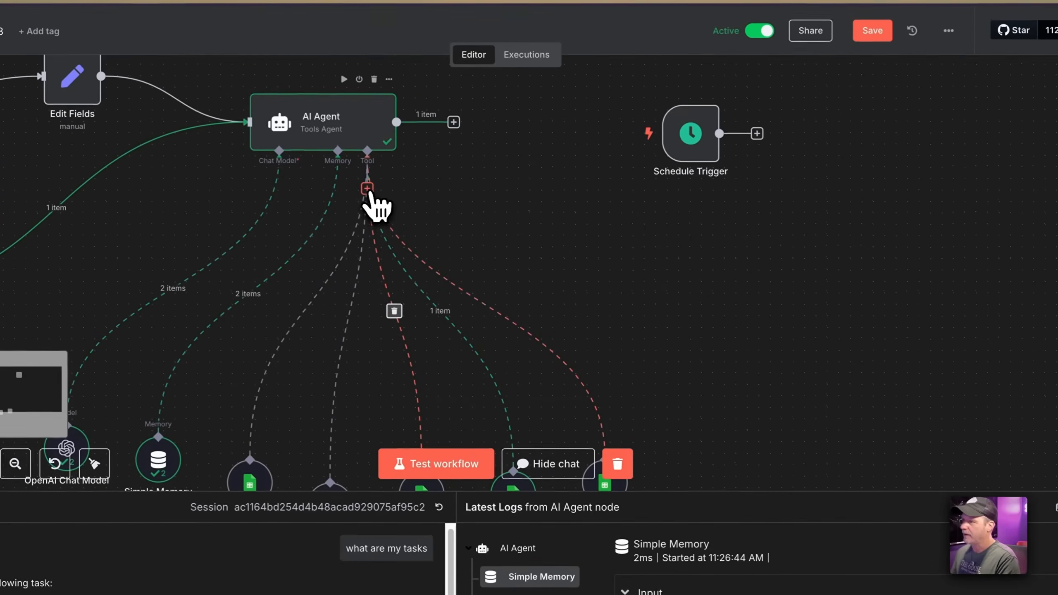
click(436, 160)
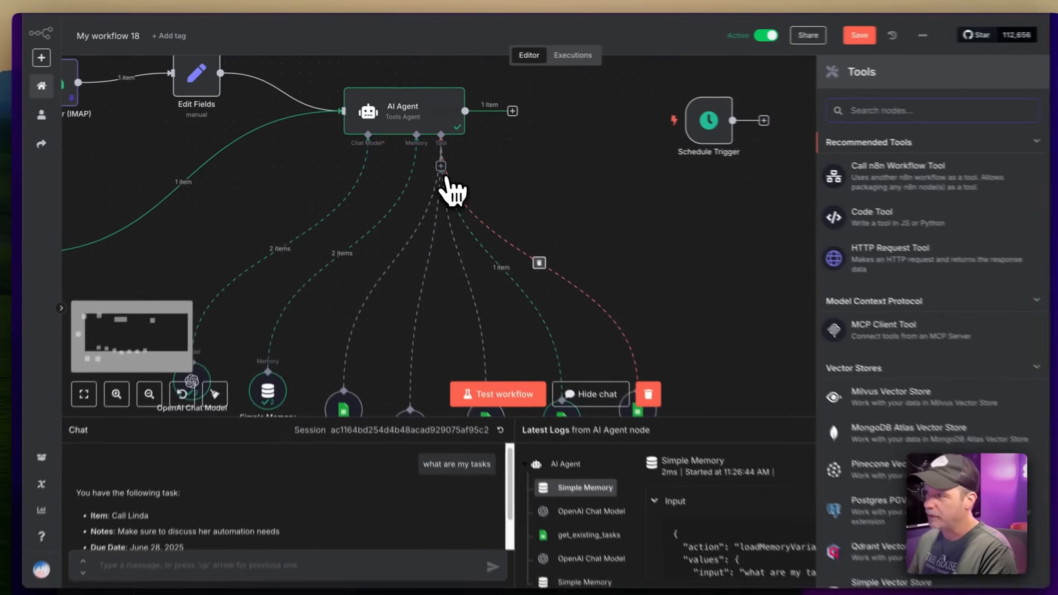
text(smtp)
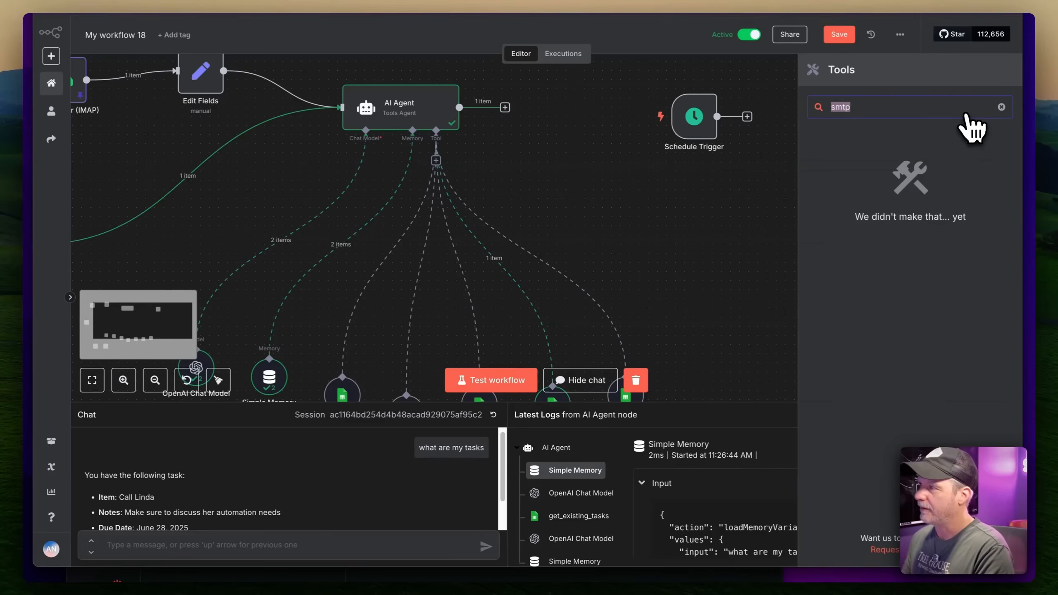
text(mail)
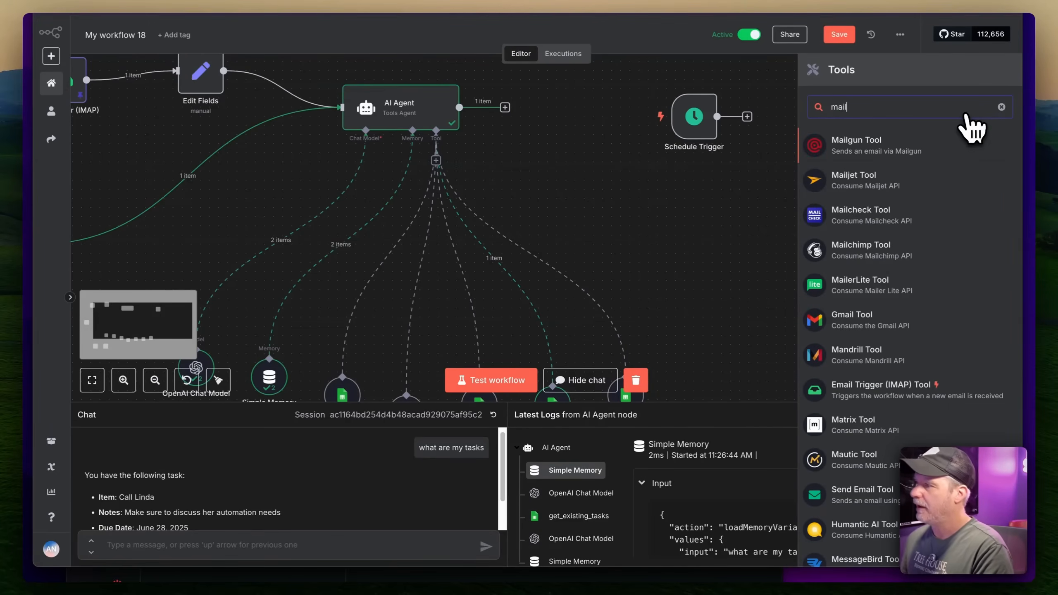
scroll(909, 307, down, 2)
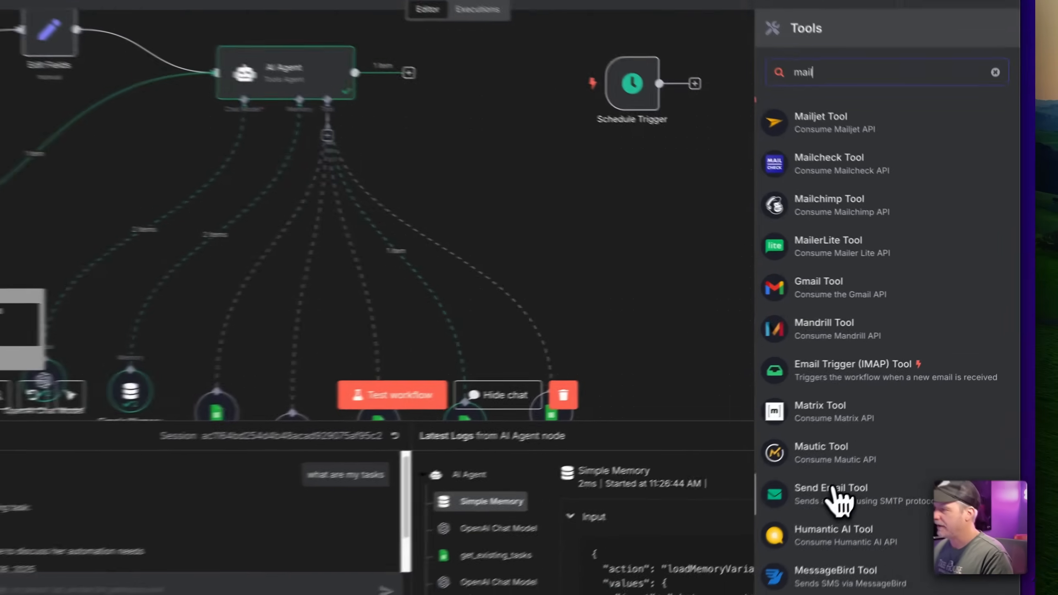
click(858, 486)
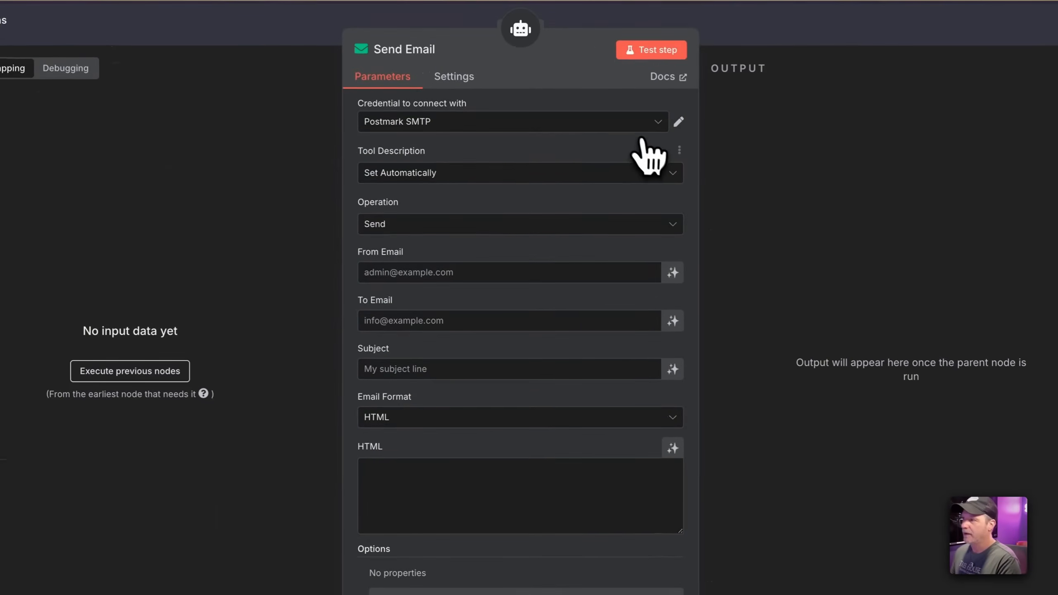
click(595, 112)
Create a new SMTP credential with the account e-mail as user, its password, and host heracles.mxrouting.net
click(512, 270)
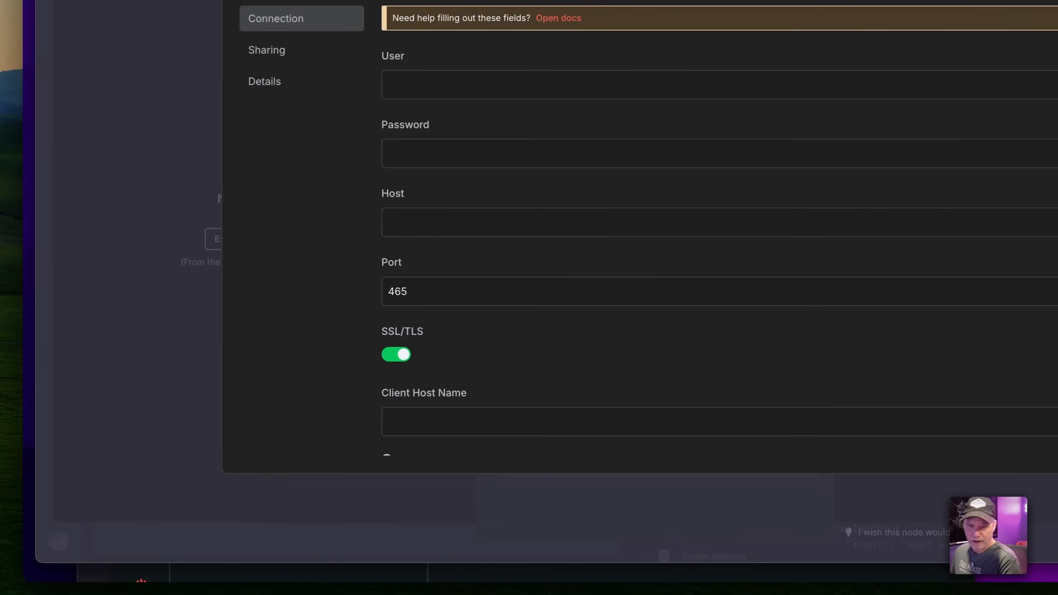
click(465, 200)
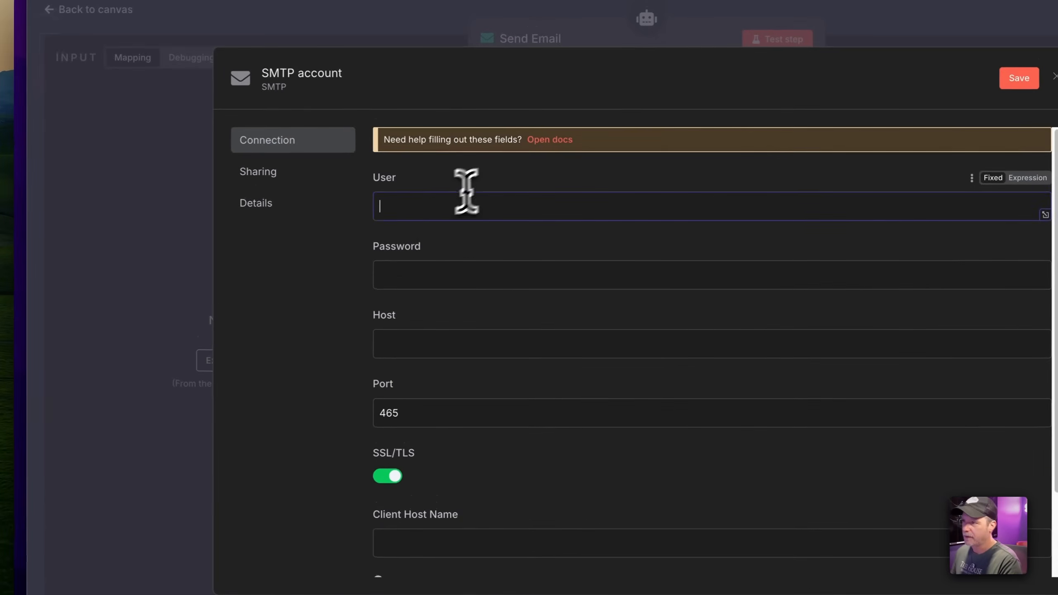
key(ctrl+v)
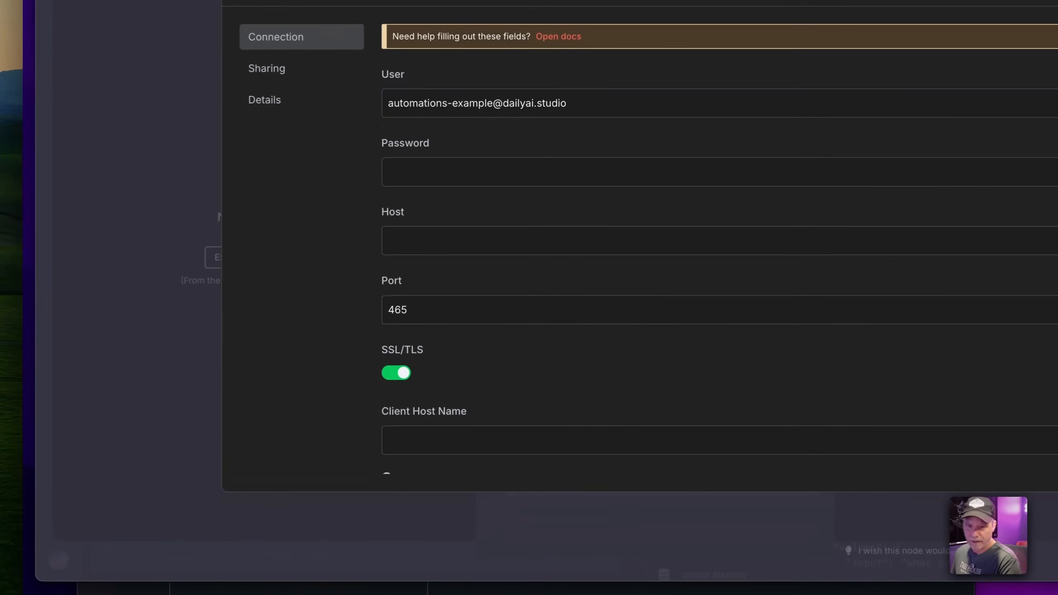
click(515, 177)
key(ctrl+v)
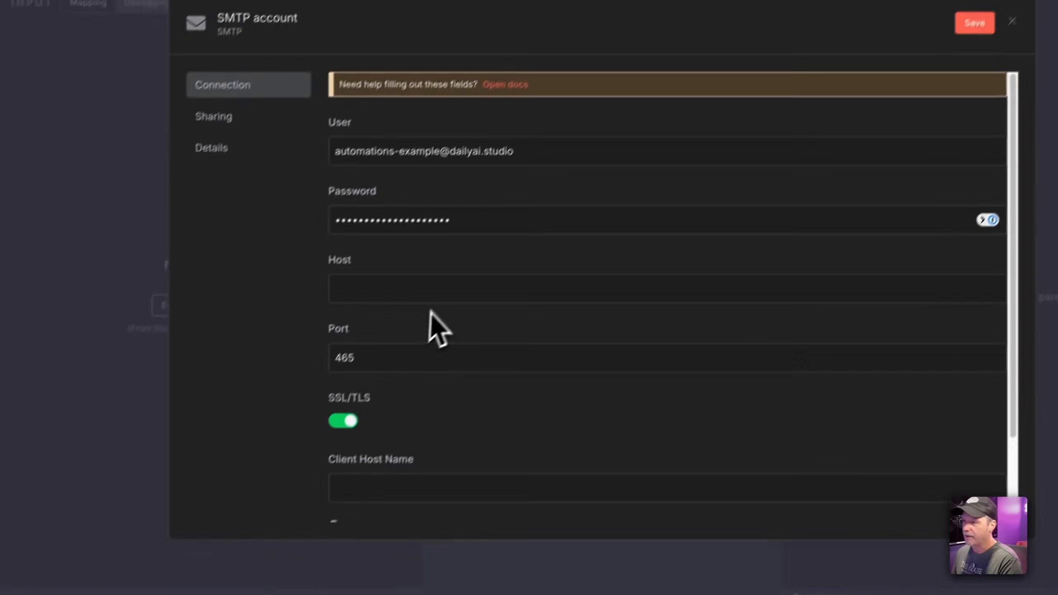
click(490, 222)
text(heracles.mxrouting.net)
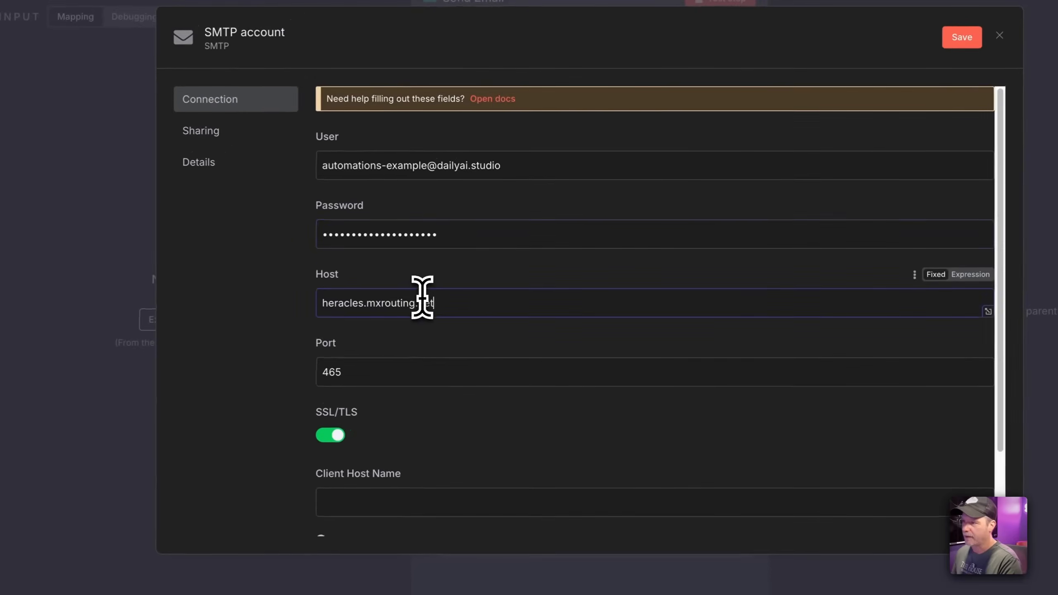
Change the port from 465 to 587, save the credential, and return to Send Email settings
scroll(625, 345, down, 3)
double_click(352, 298)
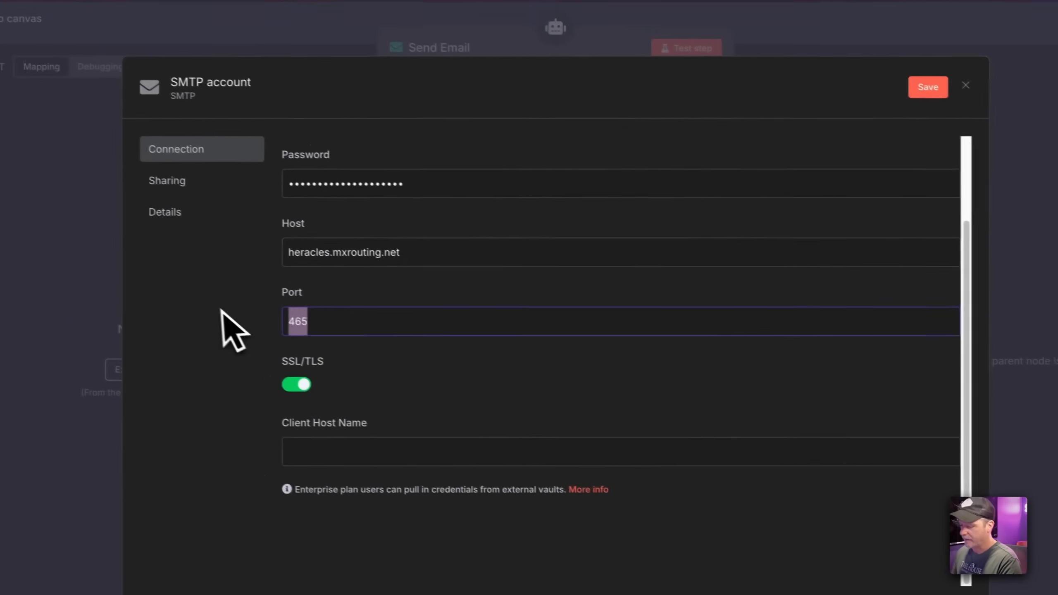
text(587)
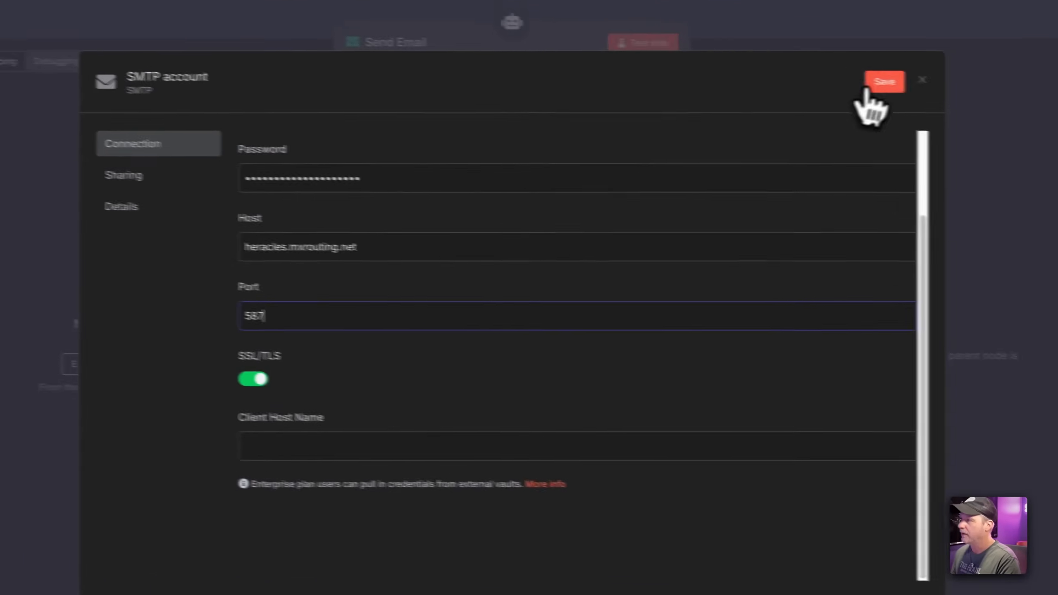
click(937, 90)
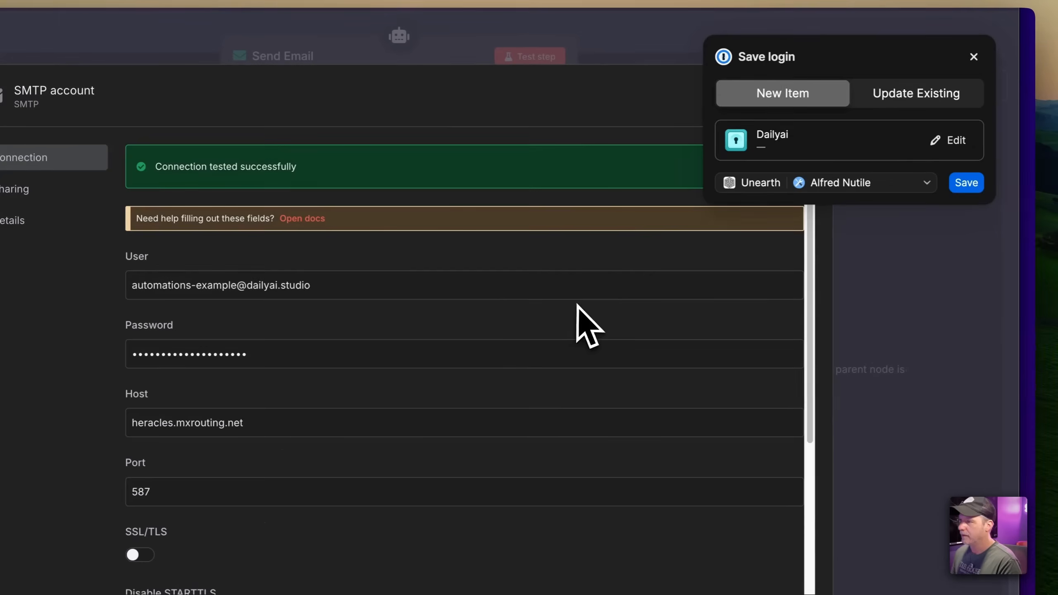
click(974, 56)
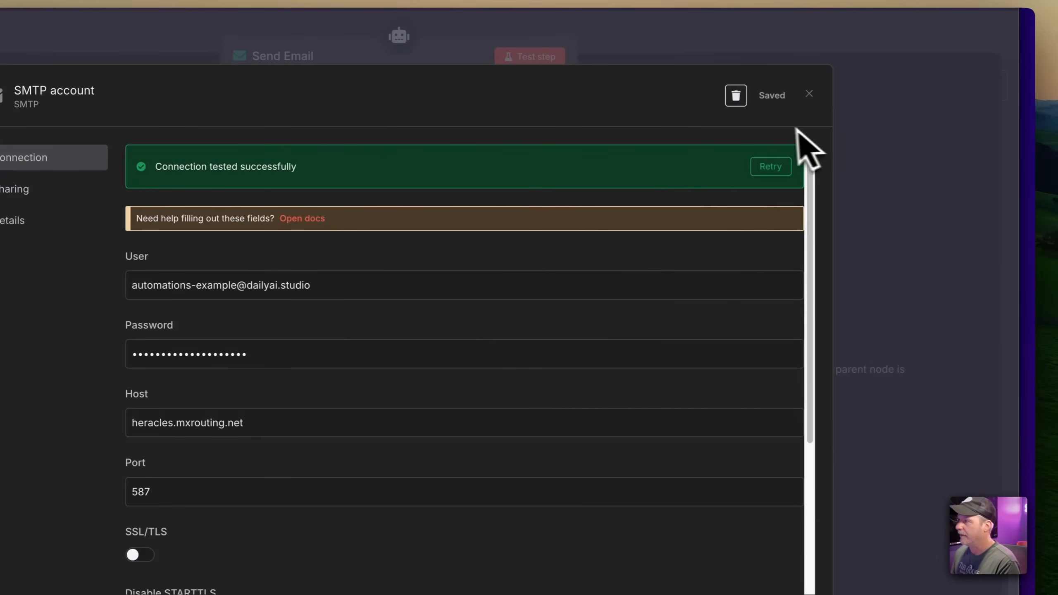
click(809, 94)
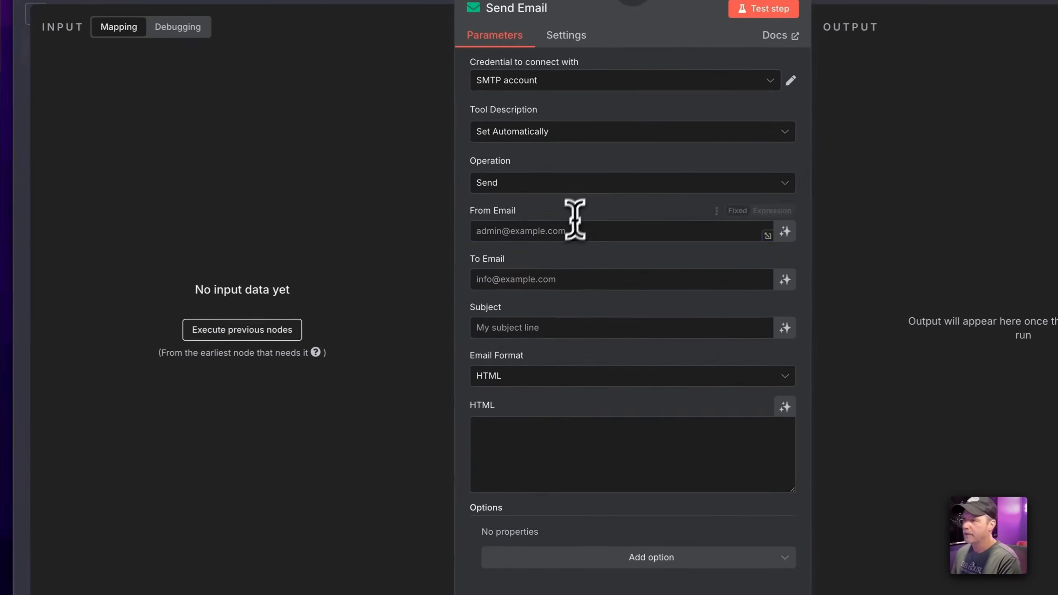
Enter the sender's and recipient's e-mail addresses in the Send Email tool
click(592, 141)
key(super+v)
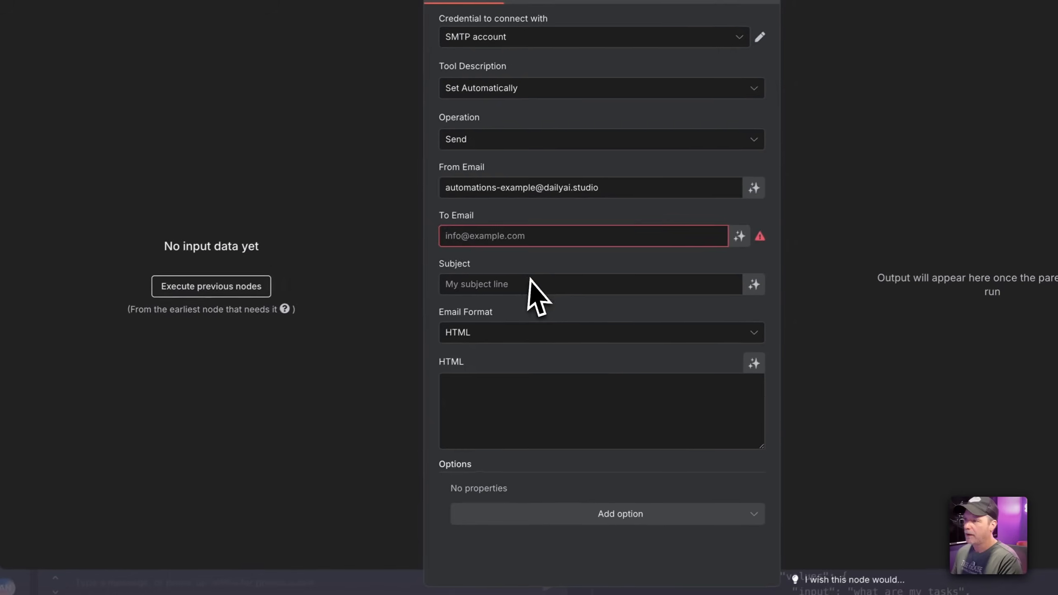
click(592, 191)
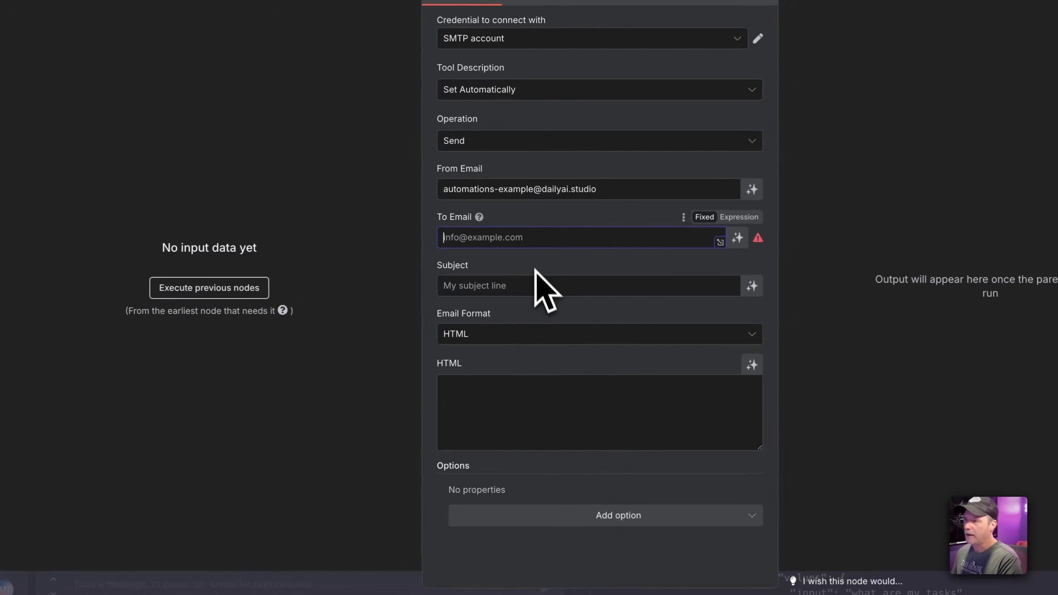
click(591, 239)
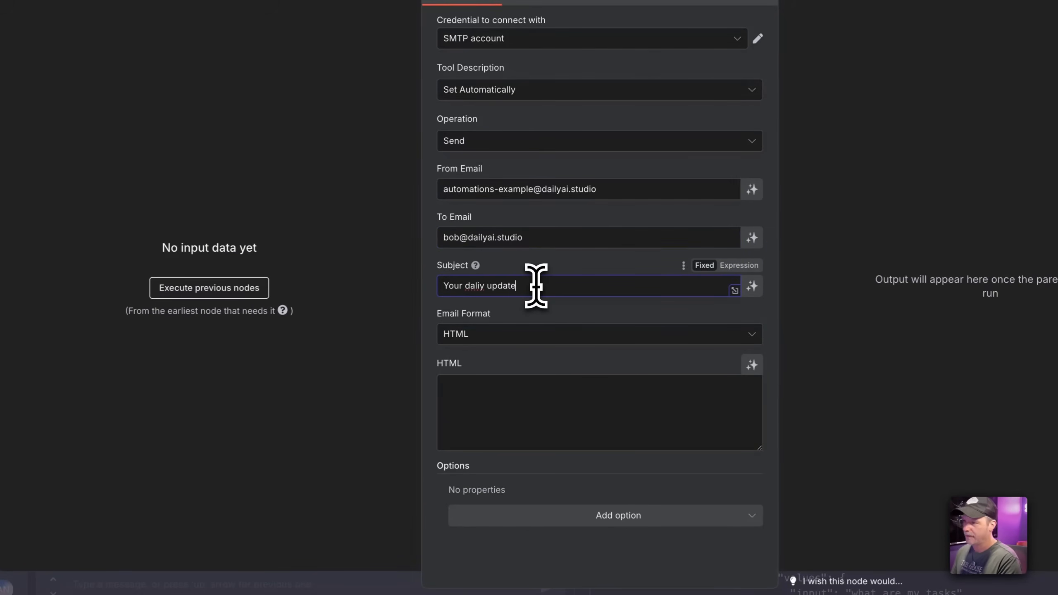
Set the email format to Text and let the model write the email body
click(540, 336)
click(539, 395)
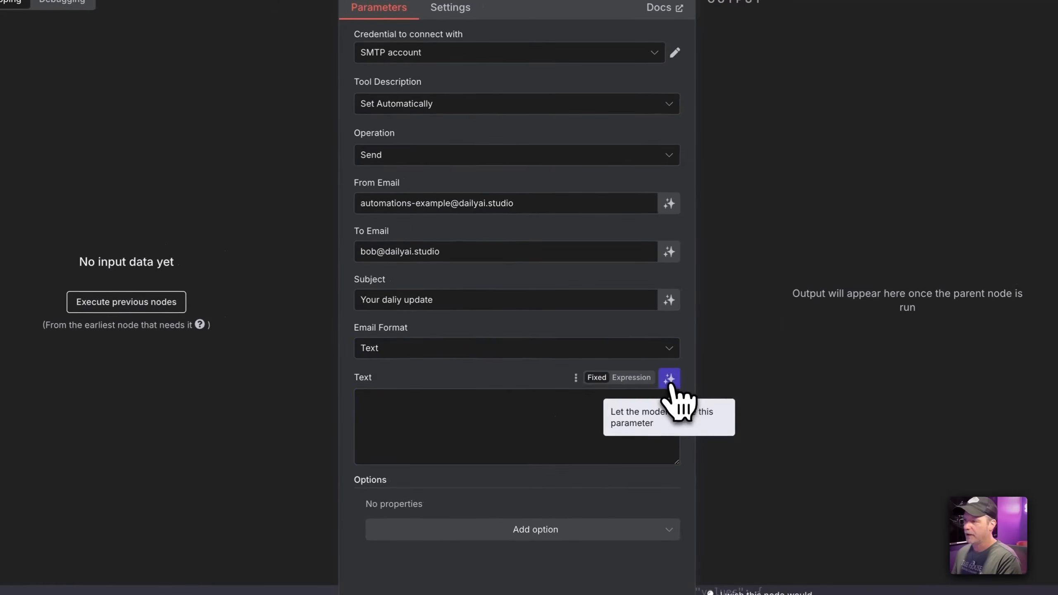
click(752, 364)
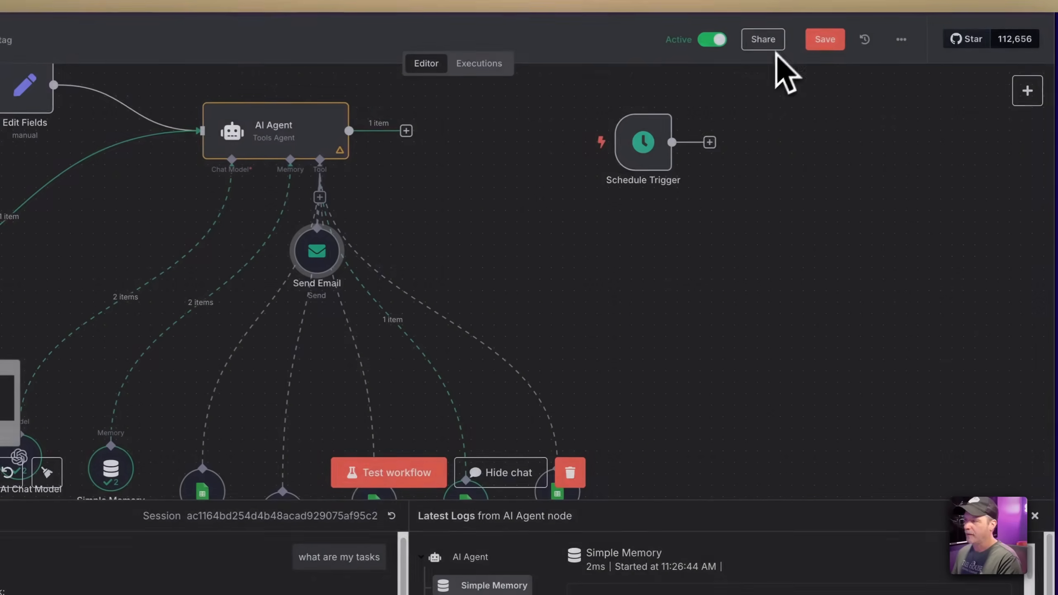
Position the Schedule Trigger, link it to the AI Agent, and shift the Email Trigger and Edit Fields left
drag(543, 237, 777, 261)
drag(912, 184, 46, 244)
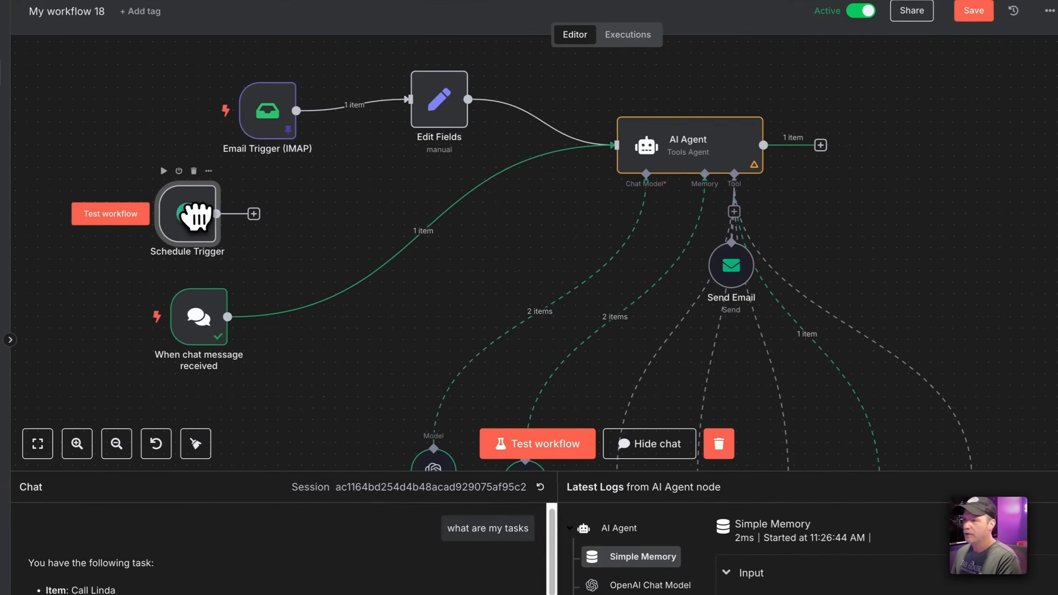
drag(255, 215, 466, 180)
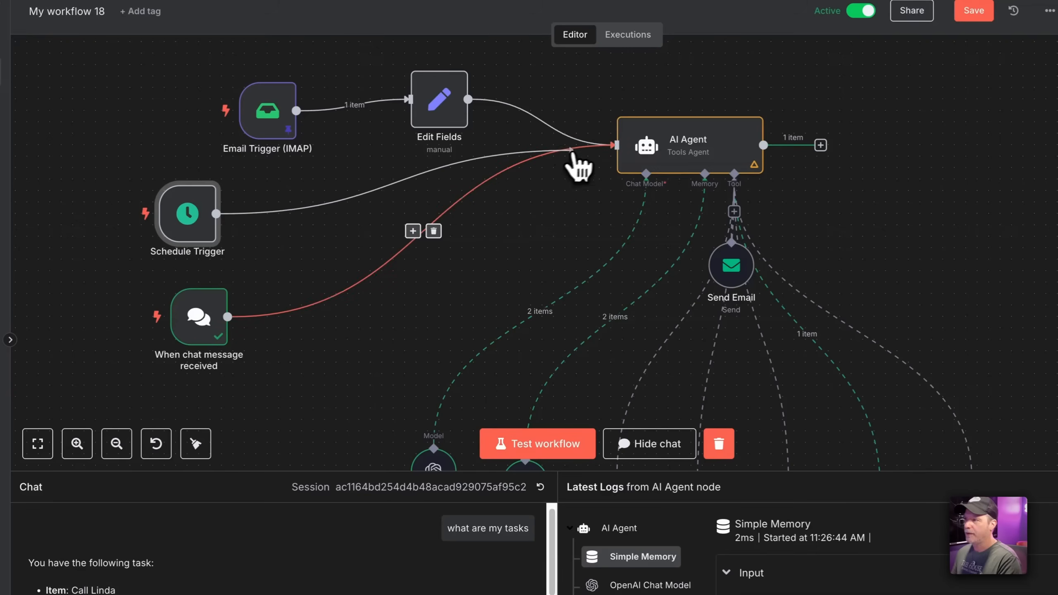
drag(571, 151, 618, 143)
drag(283, 121, 187, 108)
drag(427, 110, 309, 109)
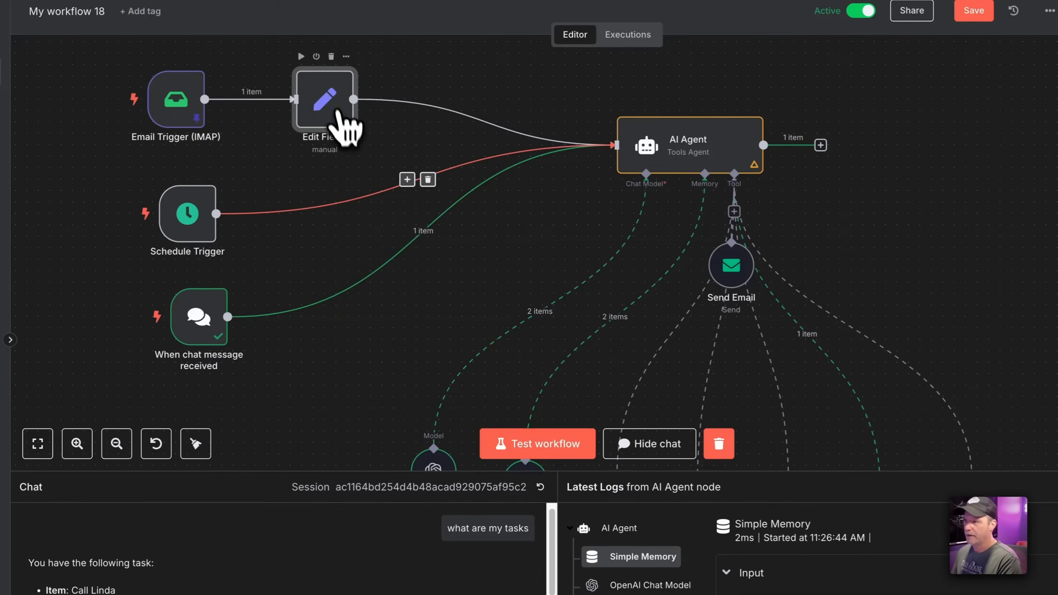
Duplicate Edit Fields as Edit Fields1 between Schedule Trigger and AI Agent, with sessionId daily_message
key(ctrl+d)
drag(639, 267, 303, 198)
click(429, 180)
drag(380, 202, 602, 160)
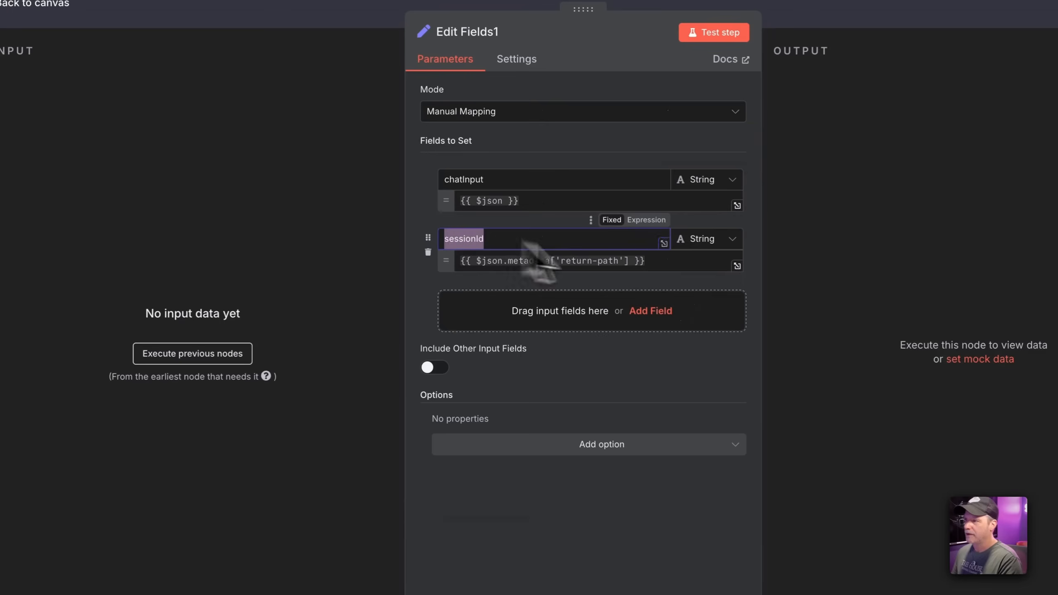
drag(644, 260, 421, 280)
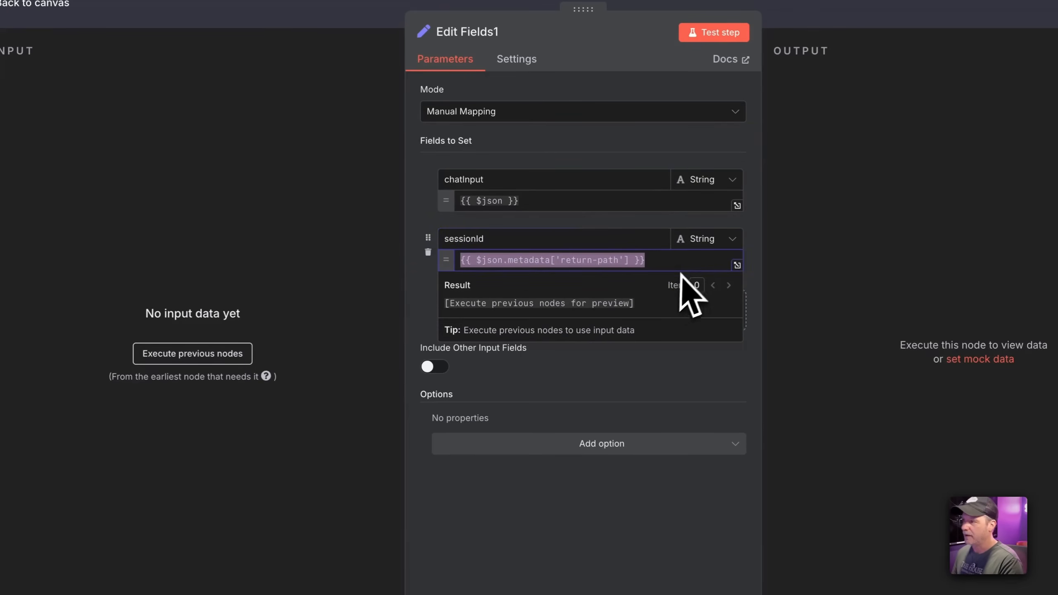
text(daily_message)
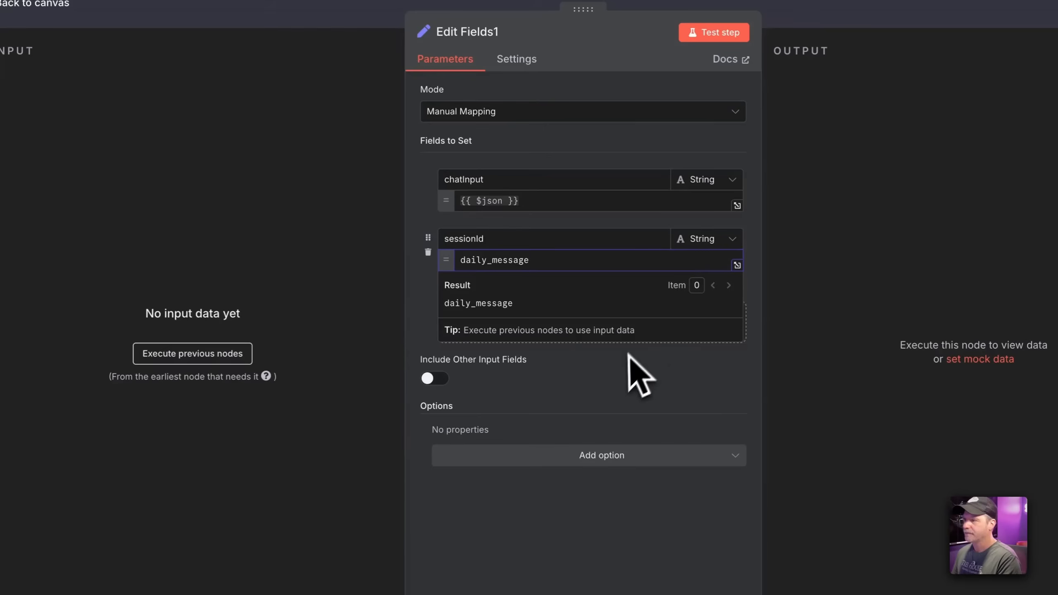
click(614, 369)
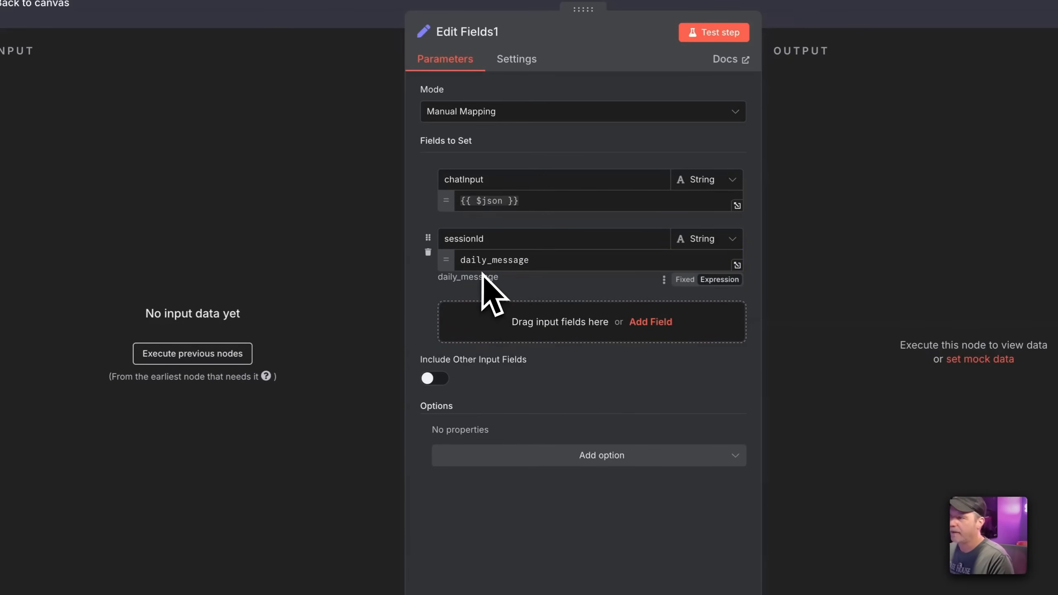
click(877, 18)
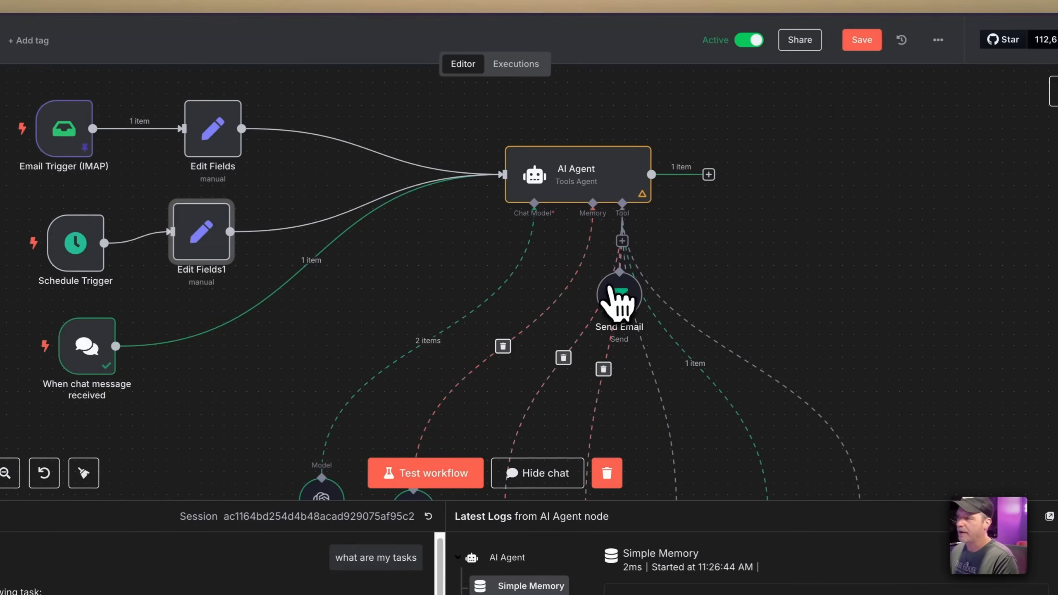
Move the Send Email node right and end the Edit Fields1 chatInput prompt with 'Today is {{ $now }}'
drag(619, 297, 843, 340)
scroll(466, 366, down, 5)
click(413, 308)
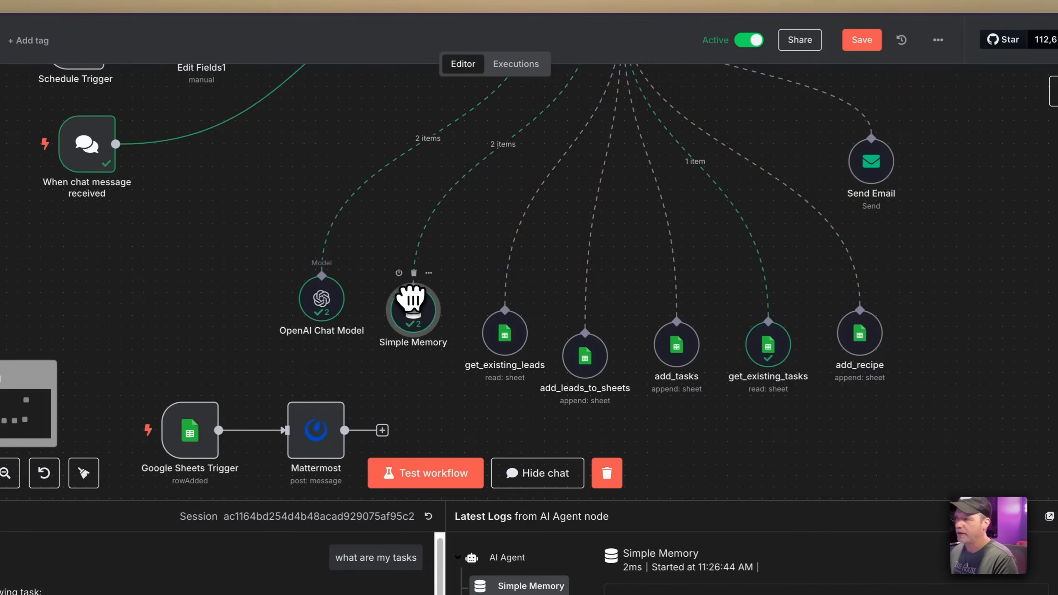
scroll(410, 300, up, 5)
double_click(252, 255)
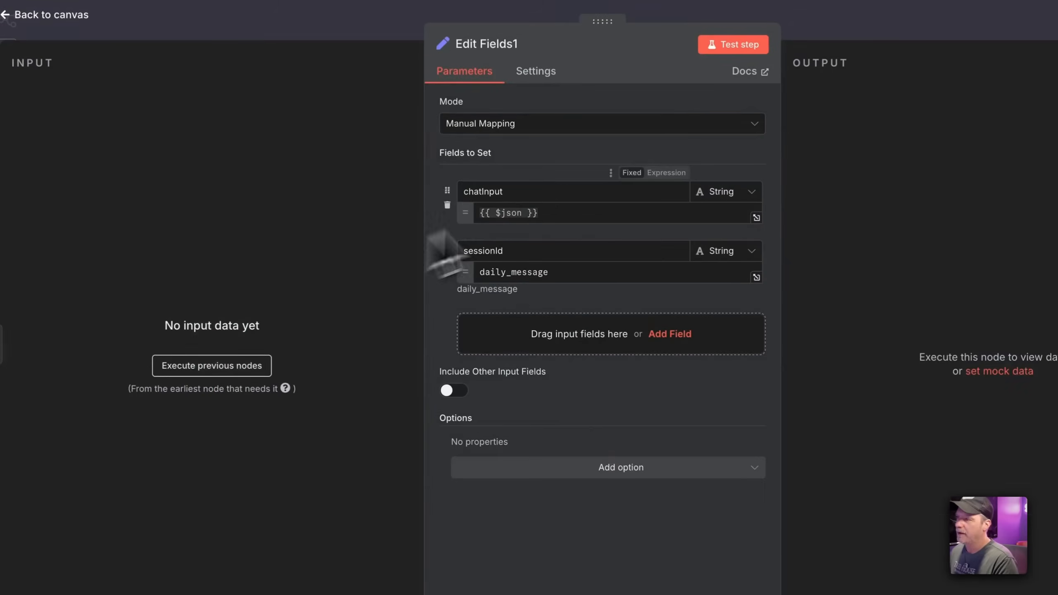
click(577, 212)
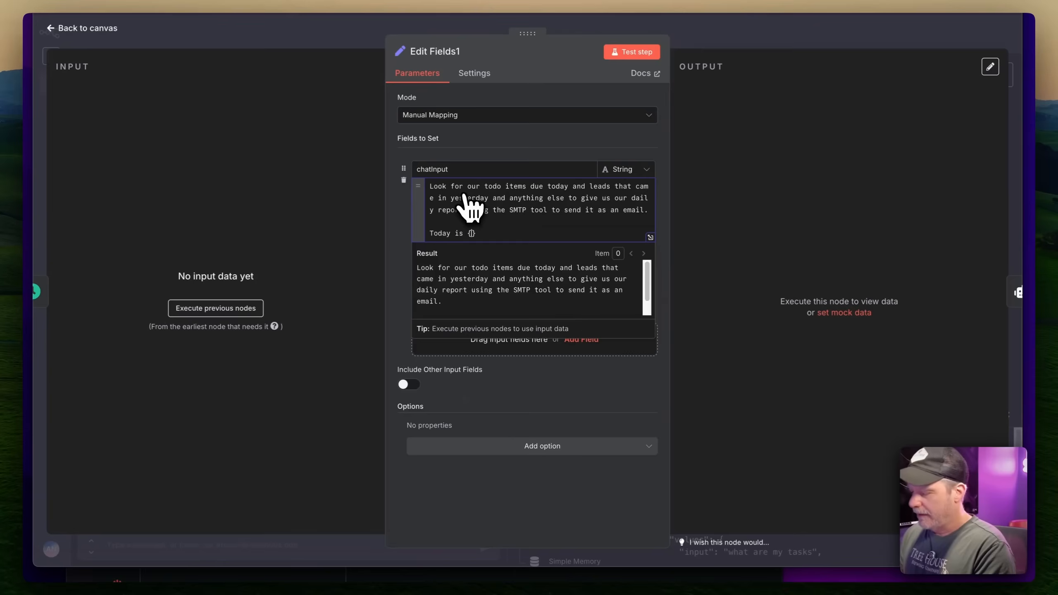
text({$dno)
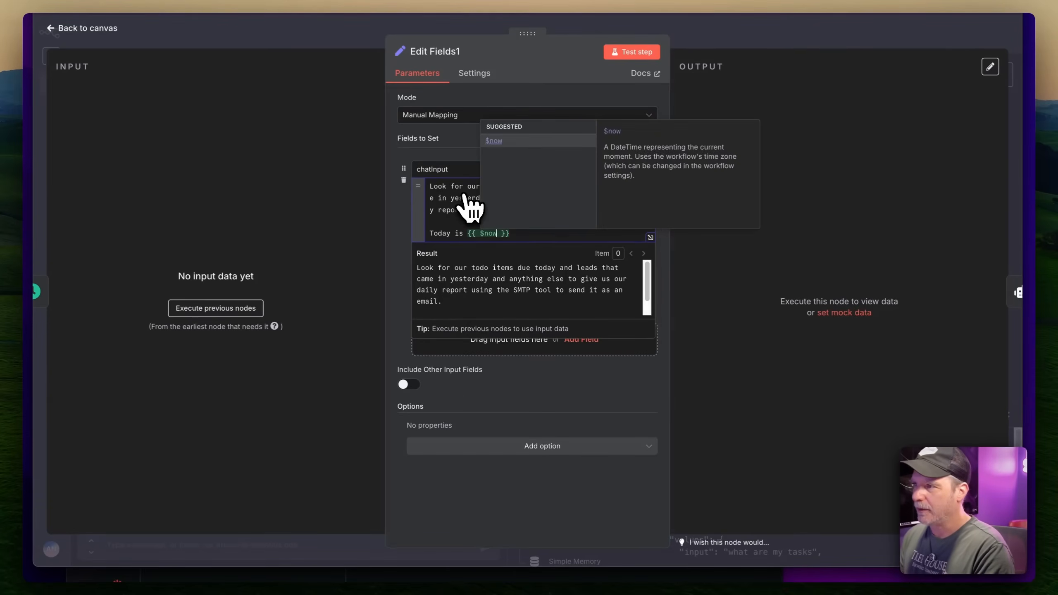
key(Return)
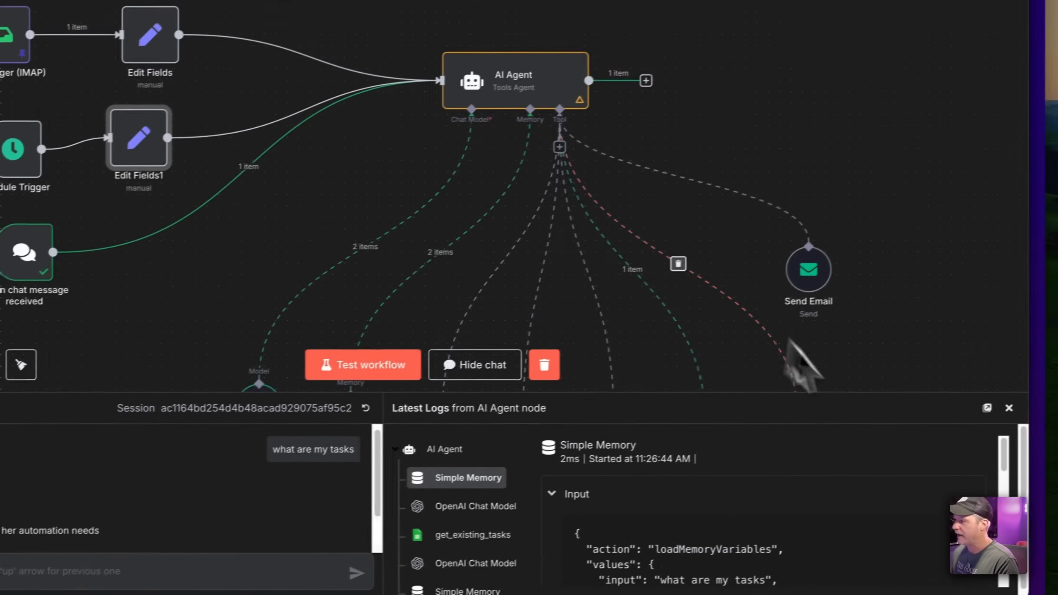
Close the logs panel, save, and run the workflow from the Schedule Trigger
click(1057, 384)
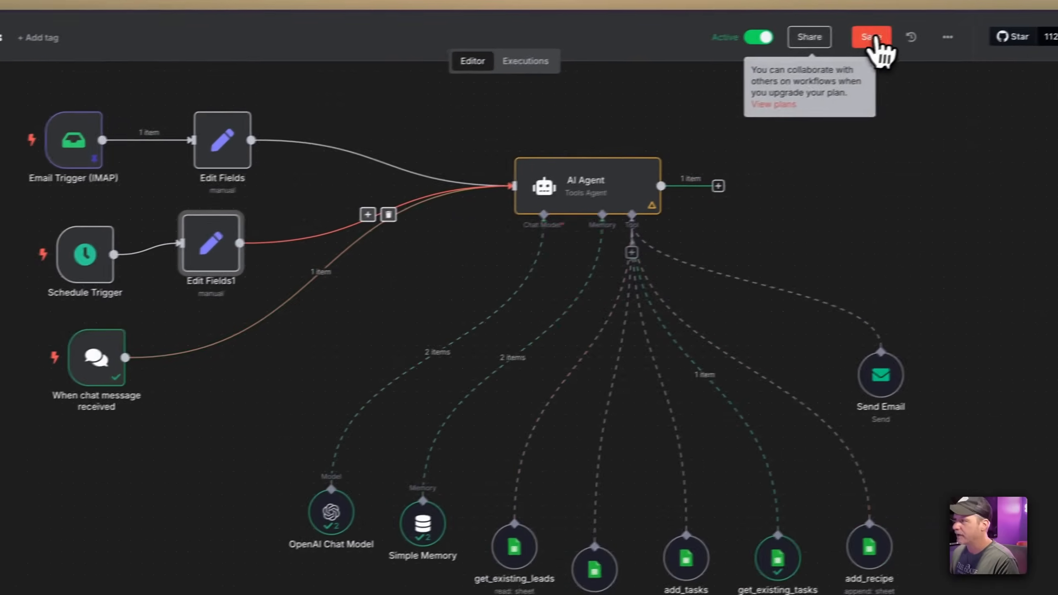
click(948, 7)
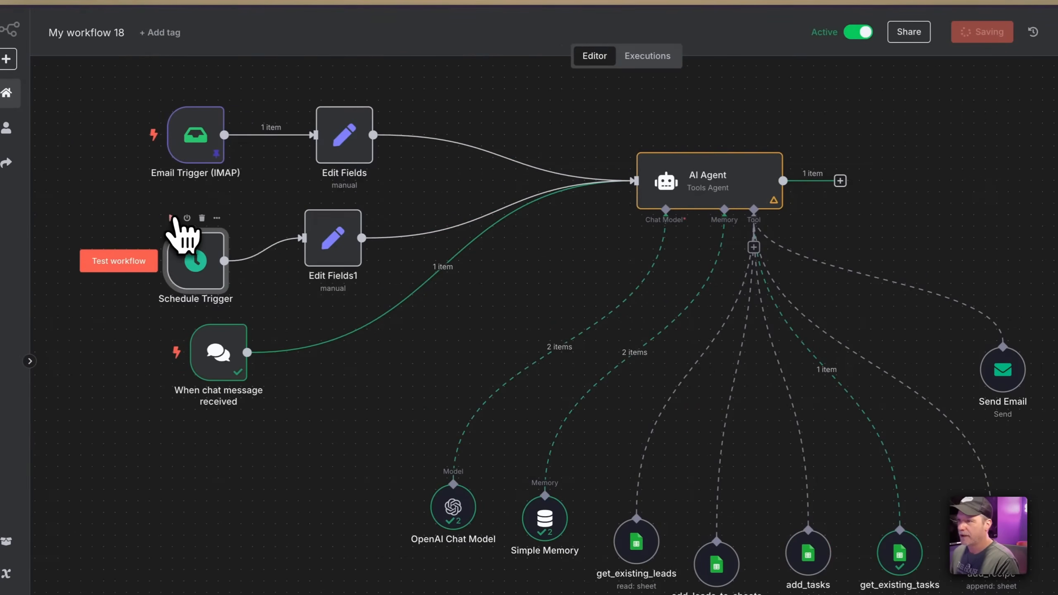
click(170, 218)
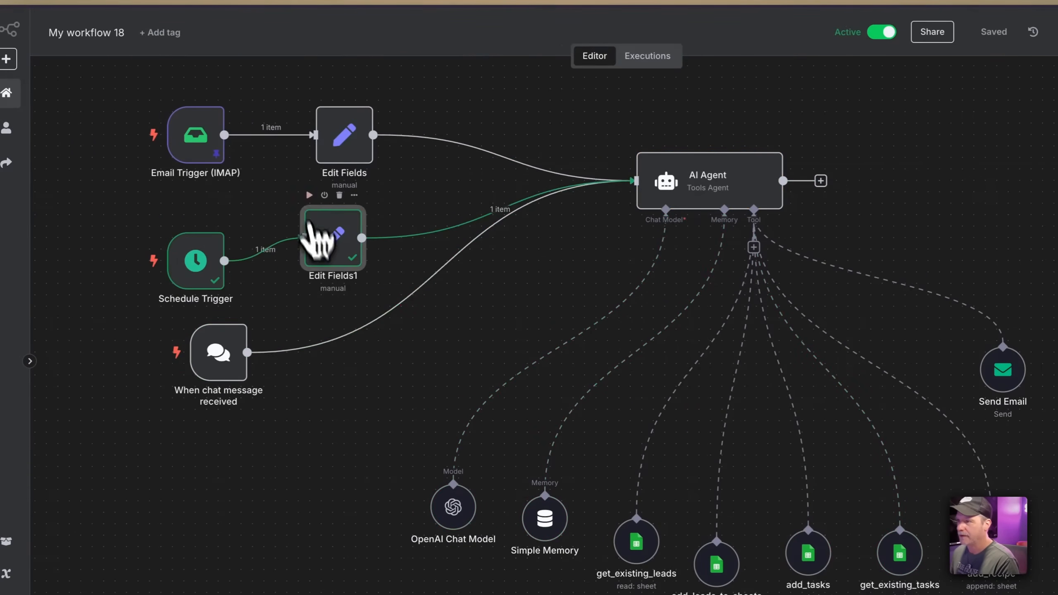
click(646, 134)
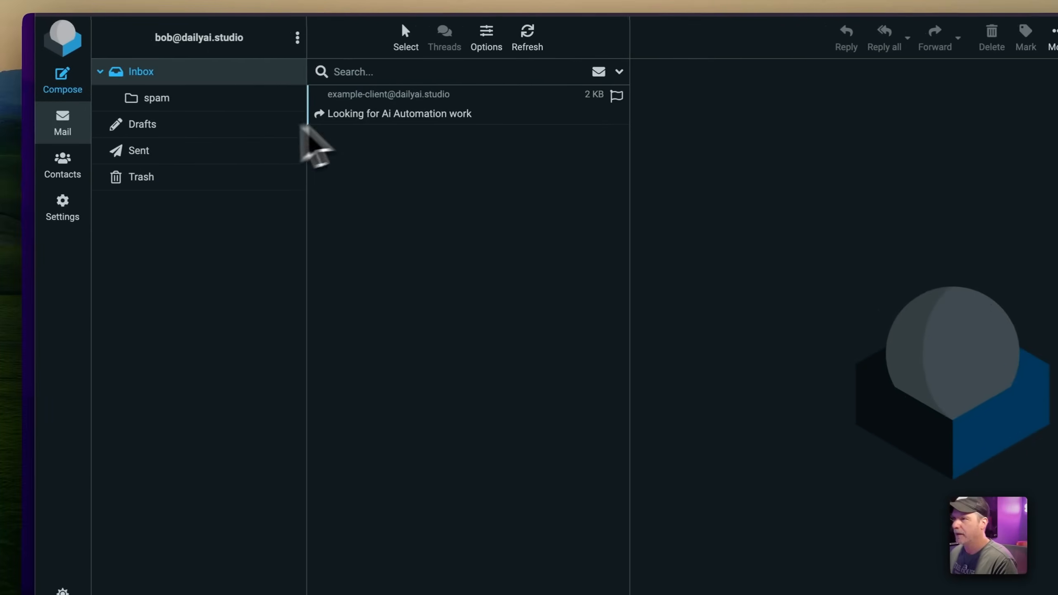
Open the existing inbox email and refresh Roundcube to pull in the 'Your daily update' report
click(308, 115)
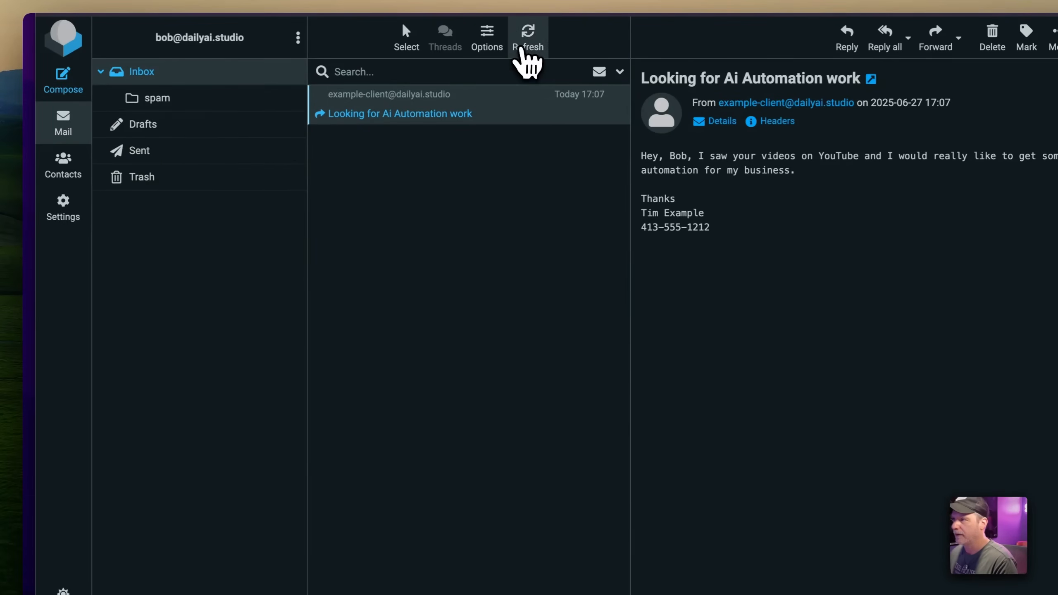
click(521, 48)
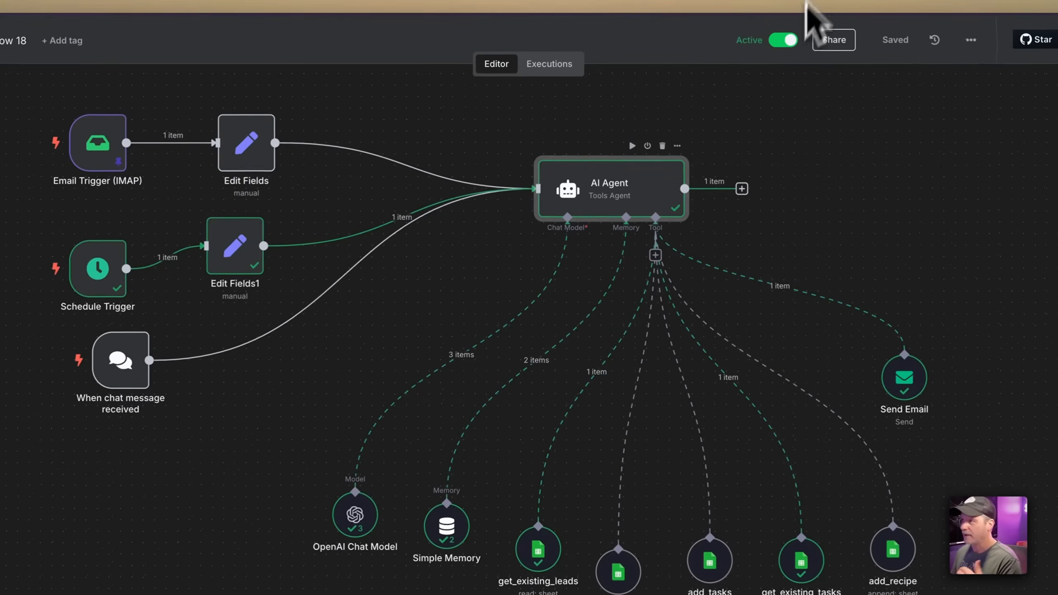
Lower the chat trigger and align Email Trigger and Edit Fields with Schedule Trigger and Edit Fields1
drag(120, 375, 104, 422)
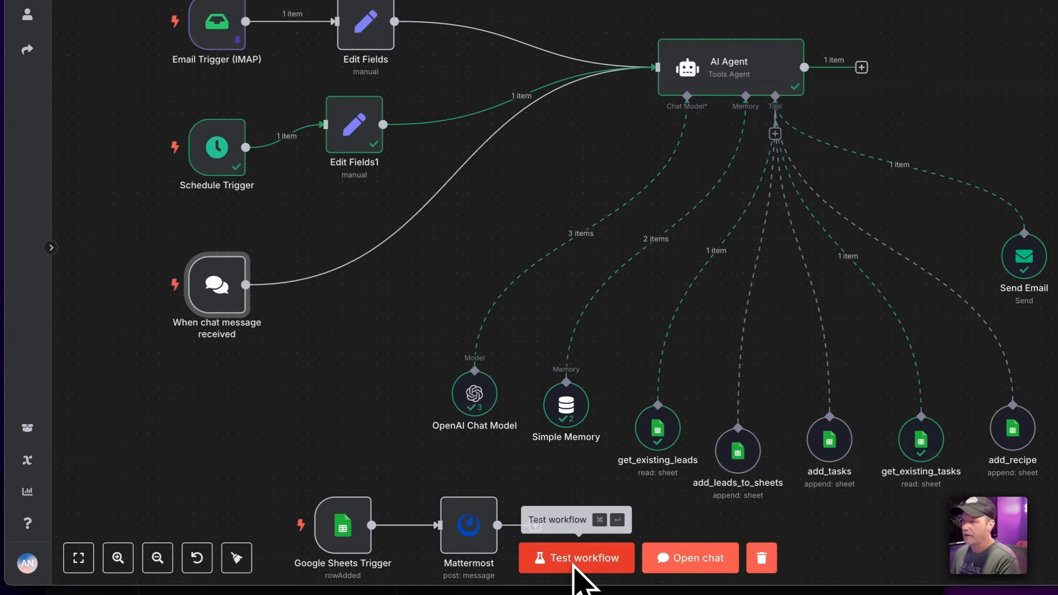
drag(324, 206, 313, 228)
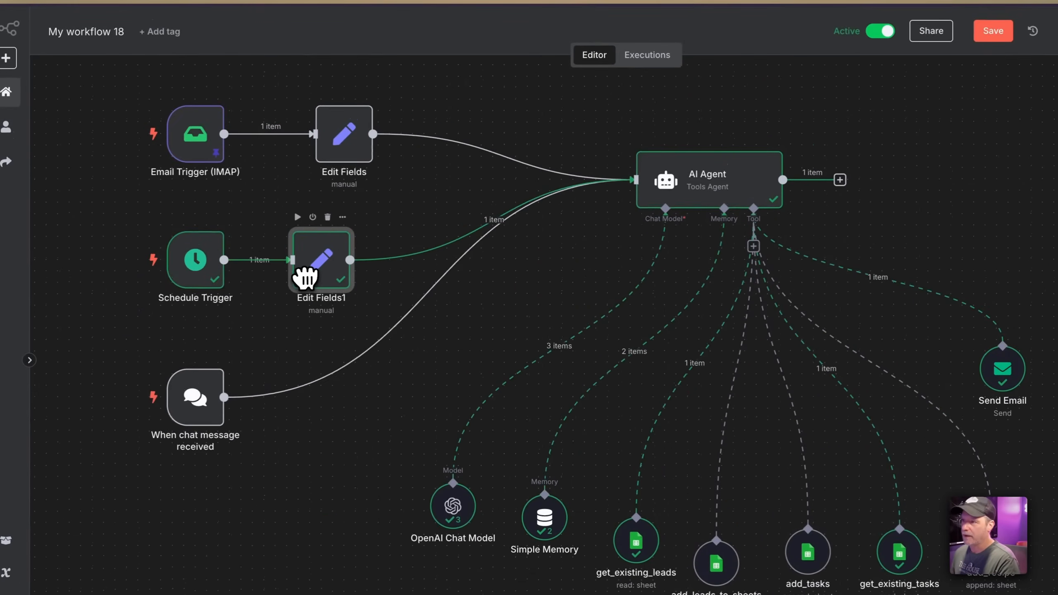
drag(201, 143, 213, 138)
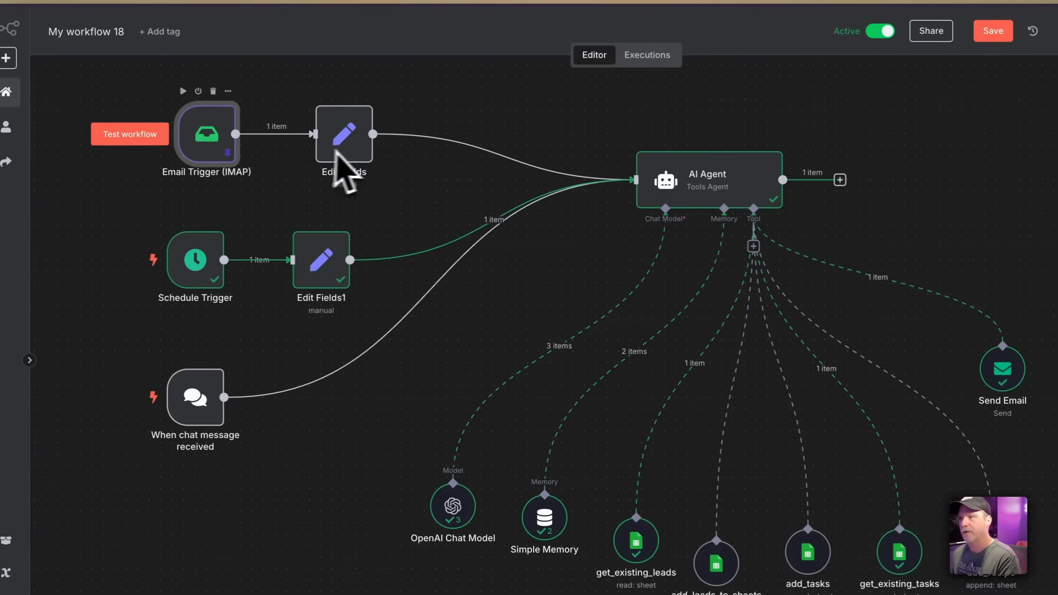
drag(337, 130, 302, 130)
drag(227, 148, 215, 146)
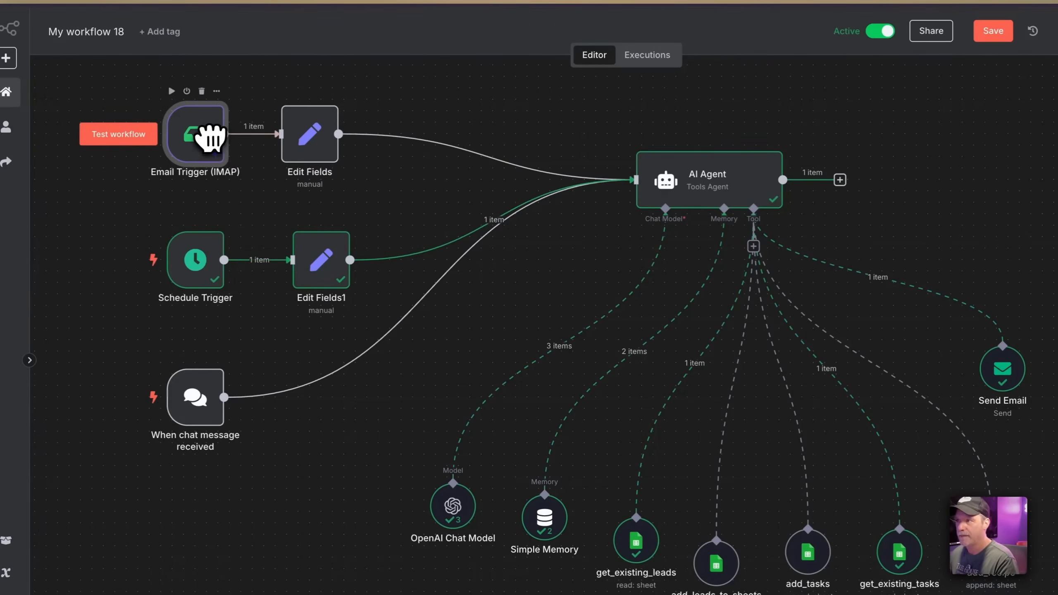